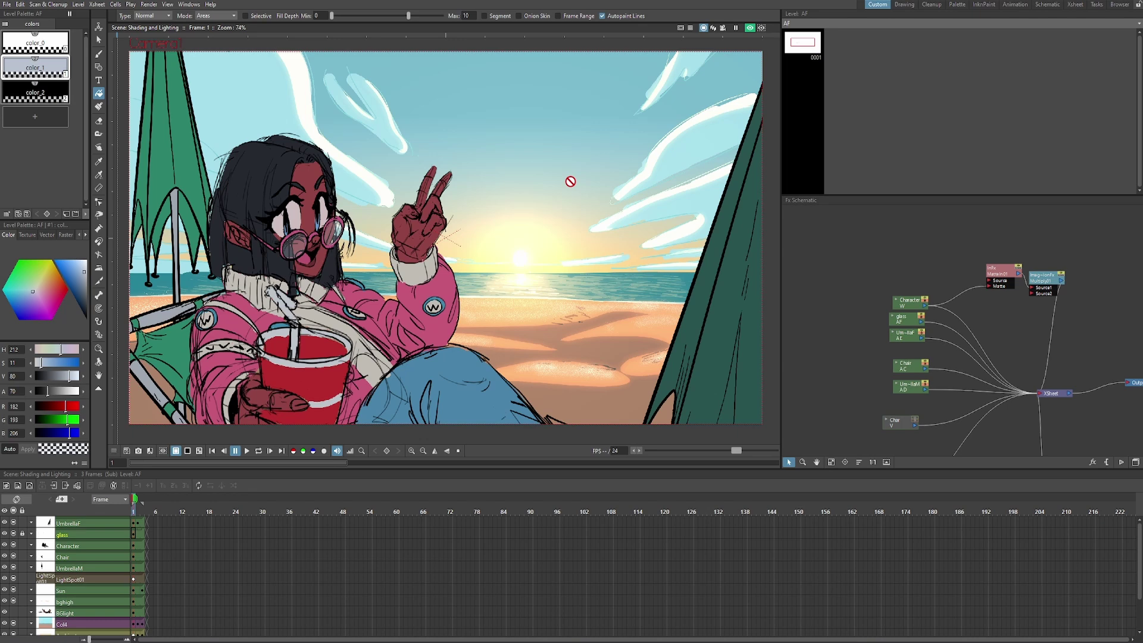
# Step through frames 1 to 3 to compare the day, sunset and night beach backgrounds
pyautogui.moveTo(570, 182); pyautogui.dragTo(584, 179)
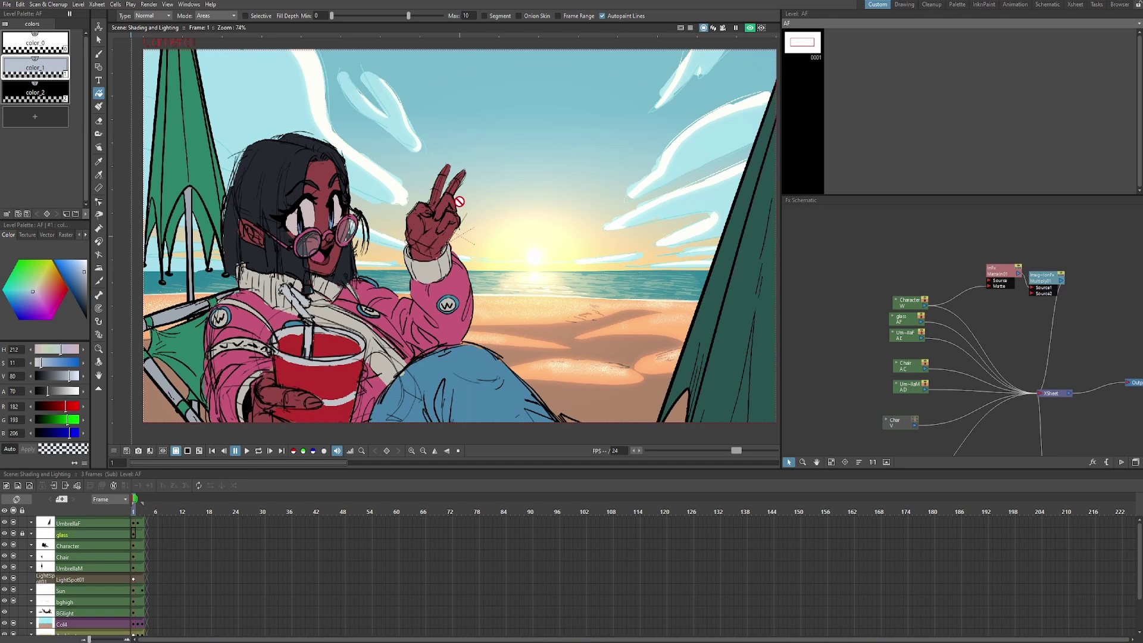
pyautogui.moveTo(459, 202); pyautogui.dragTo(451, 207)
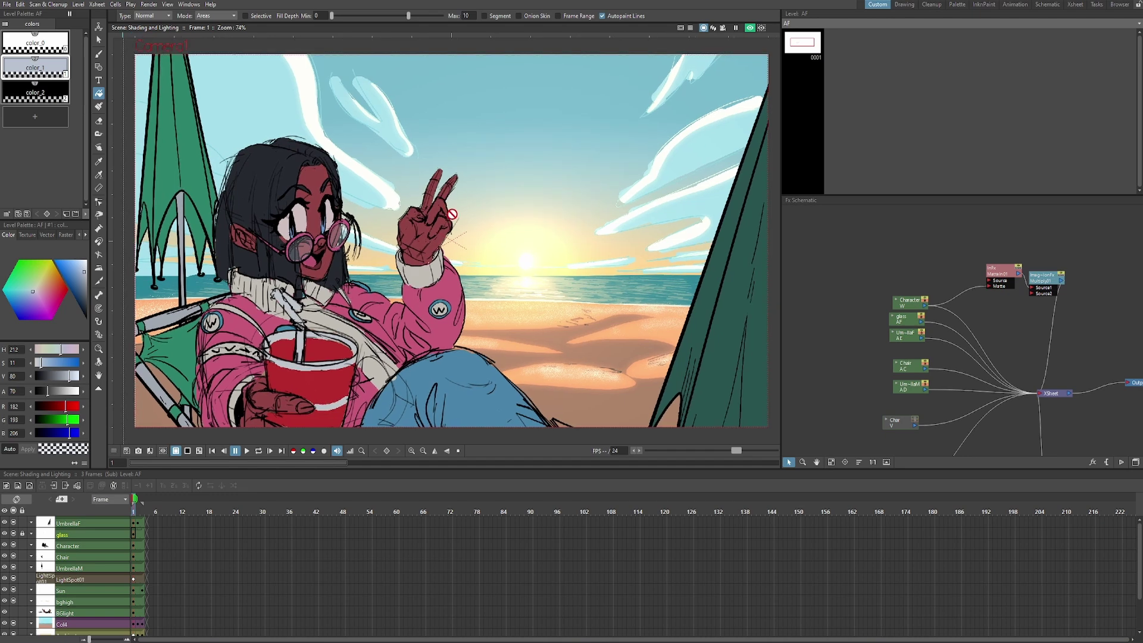
pyautogui.moveTo(453, 209); pyautogui.dragTo(437, 204)
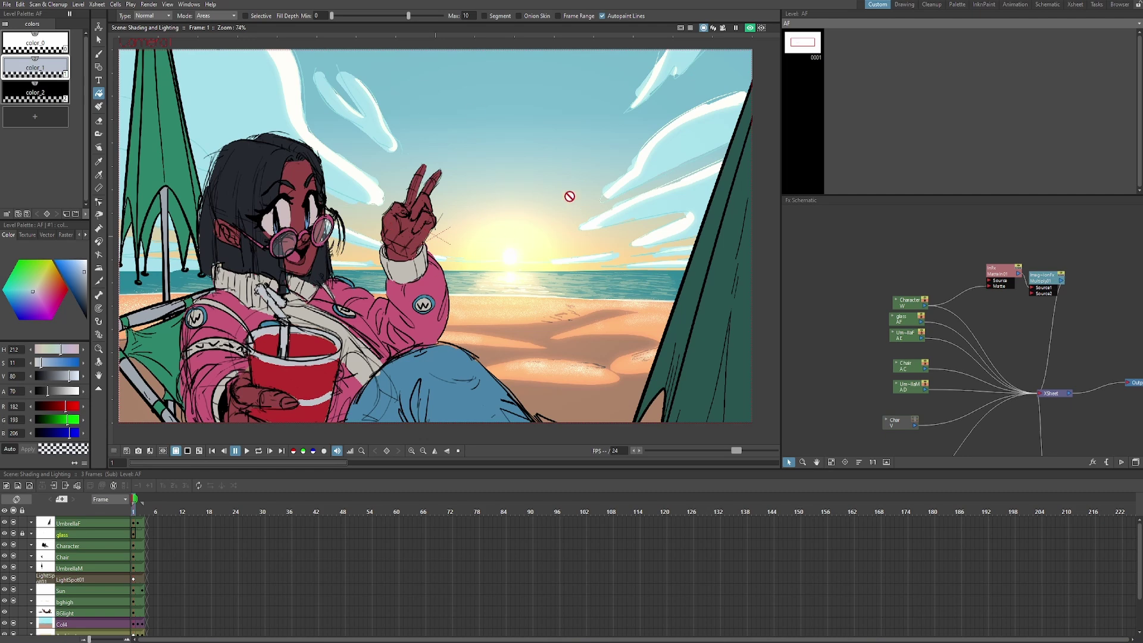
pyautogui.press('.')
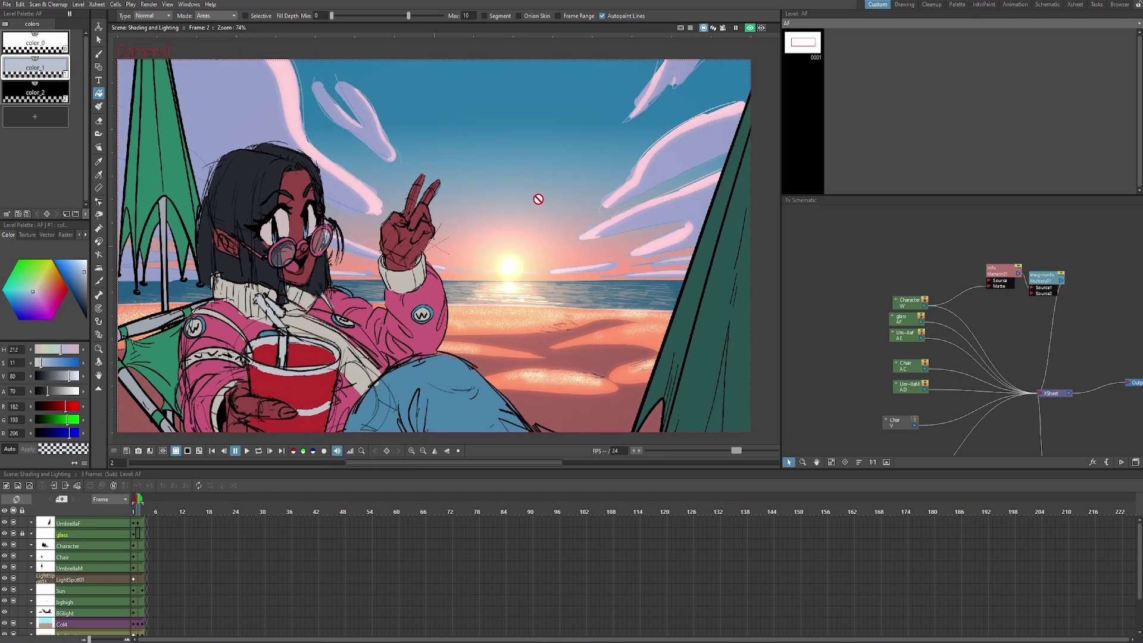
pyautogui.press('.')
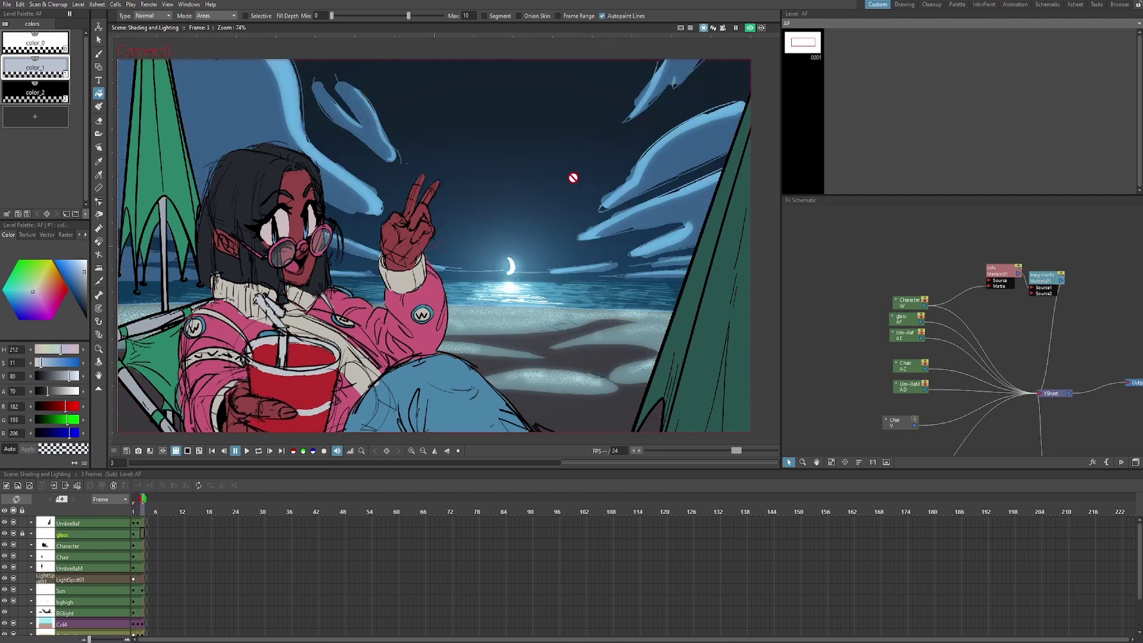
pyautogui.press('.')
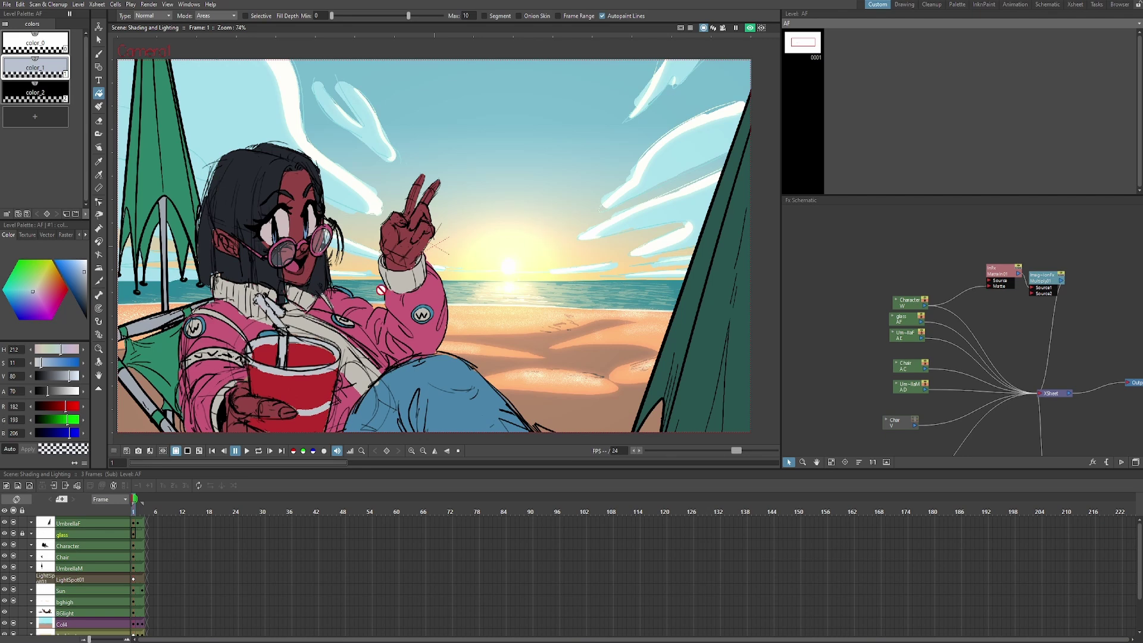
pyautogui.moveTo(265, 256); pyautogui.dragTo(273, 240)
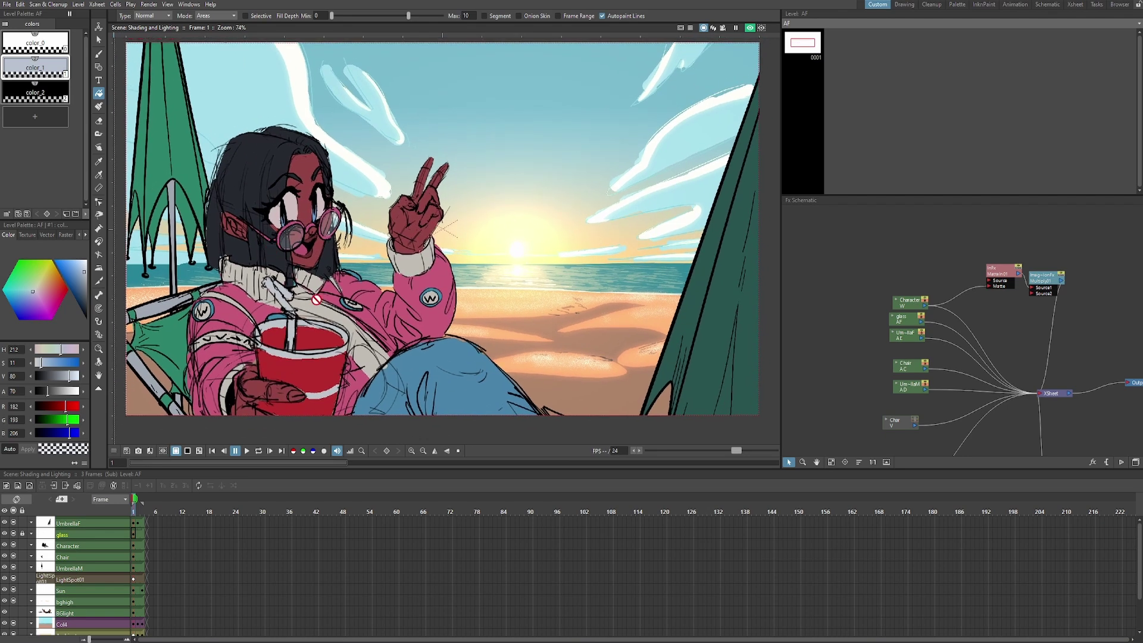
pyautogui.moveTo(316, 299); pyautogui.dragTo(308, 312)
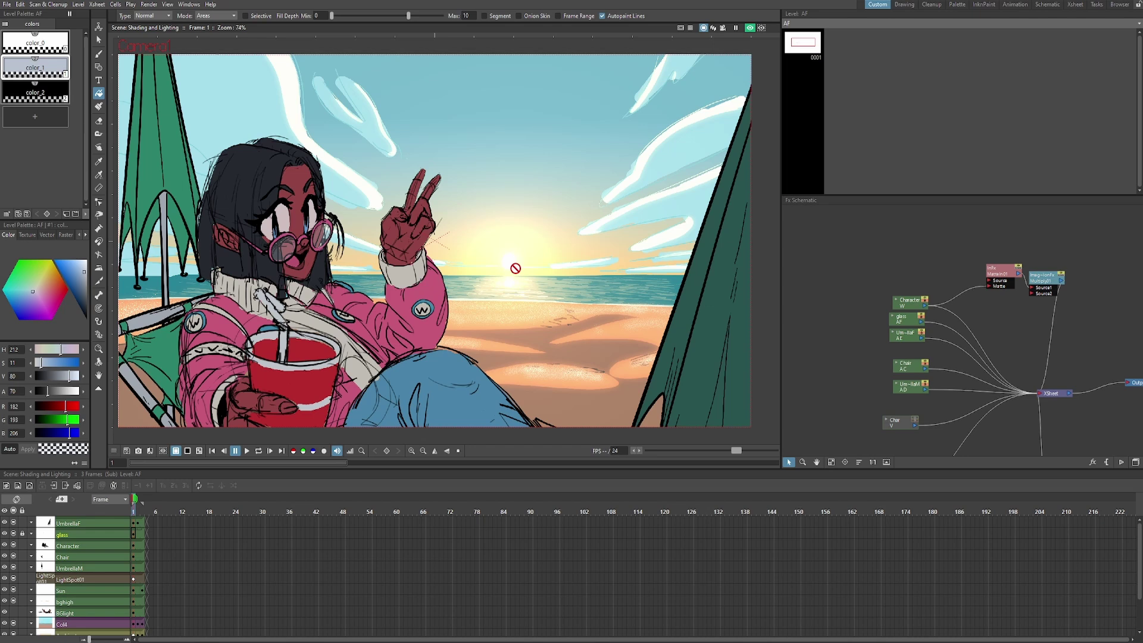
pyautogui.moveTo(324, 366); pyautogui.dragTo(315, 365)
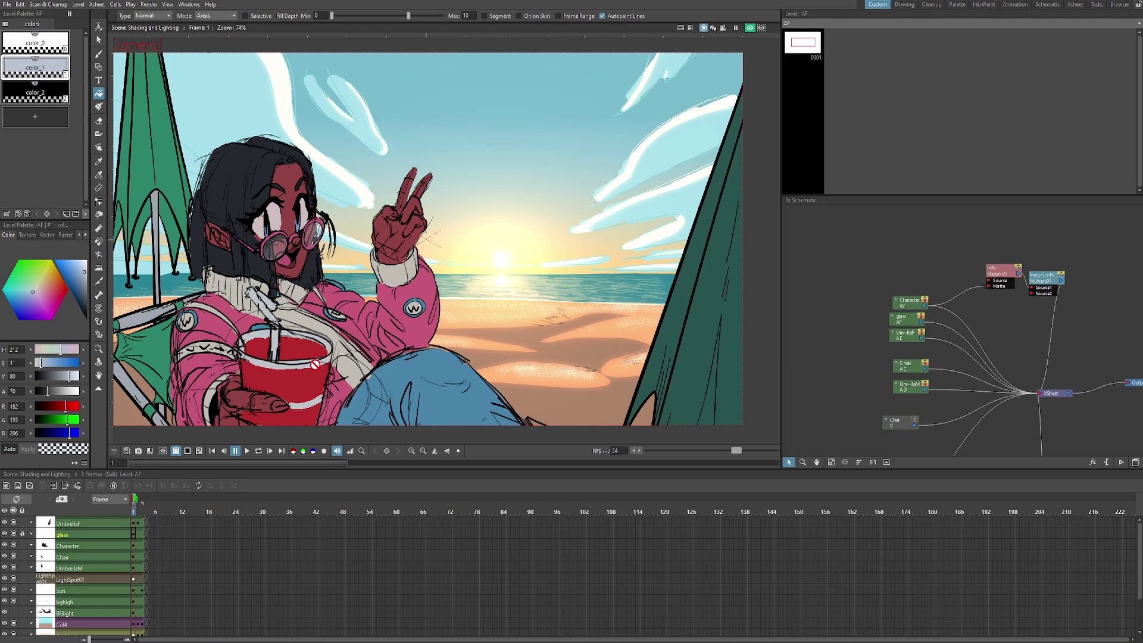
pyautogui.moveTo(315, 364); pyautogui.dragTo(340, 350)
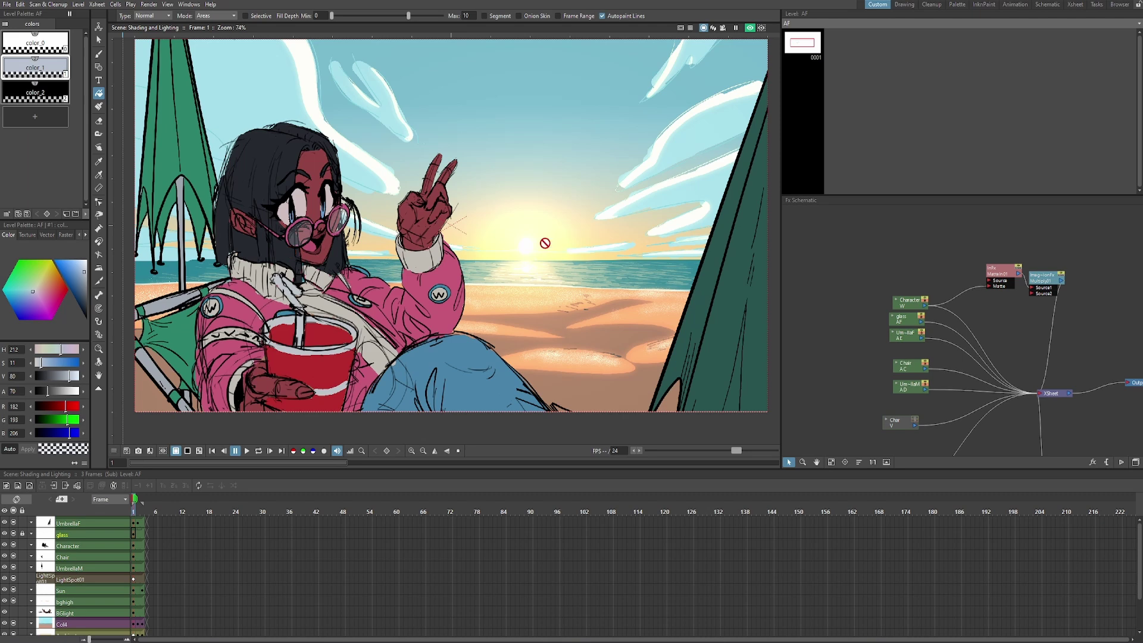
# Examine how the flat-coloured character sits against the lighting of all three frames, ending on frame 1
pyautogui.press('Right')
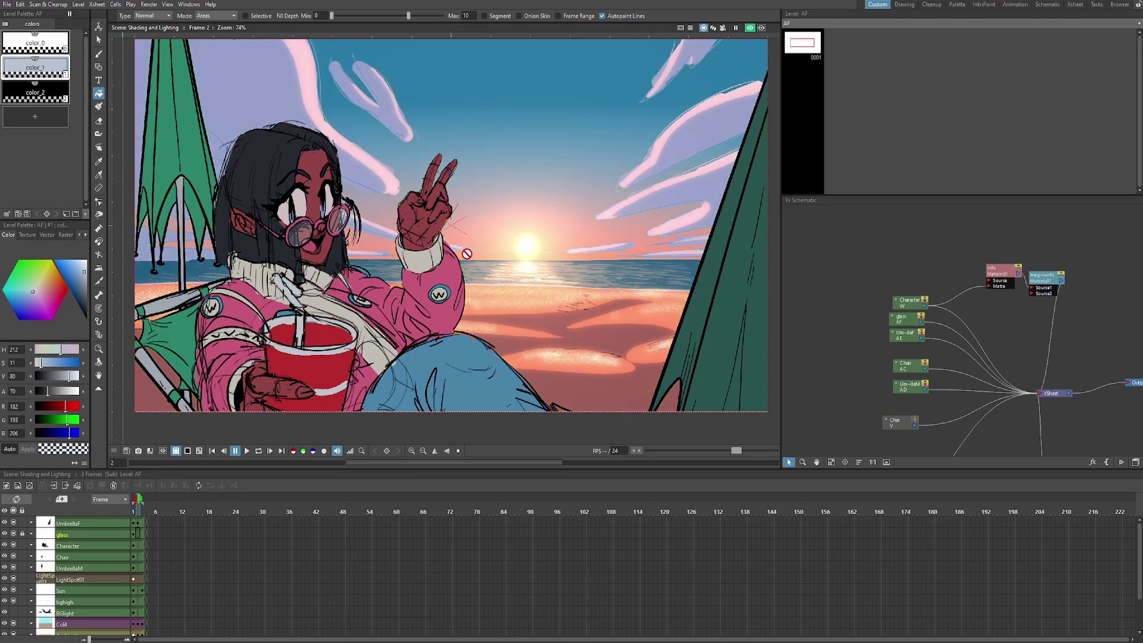
pyautogui.press('Right')
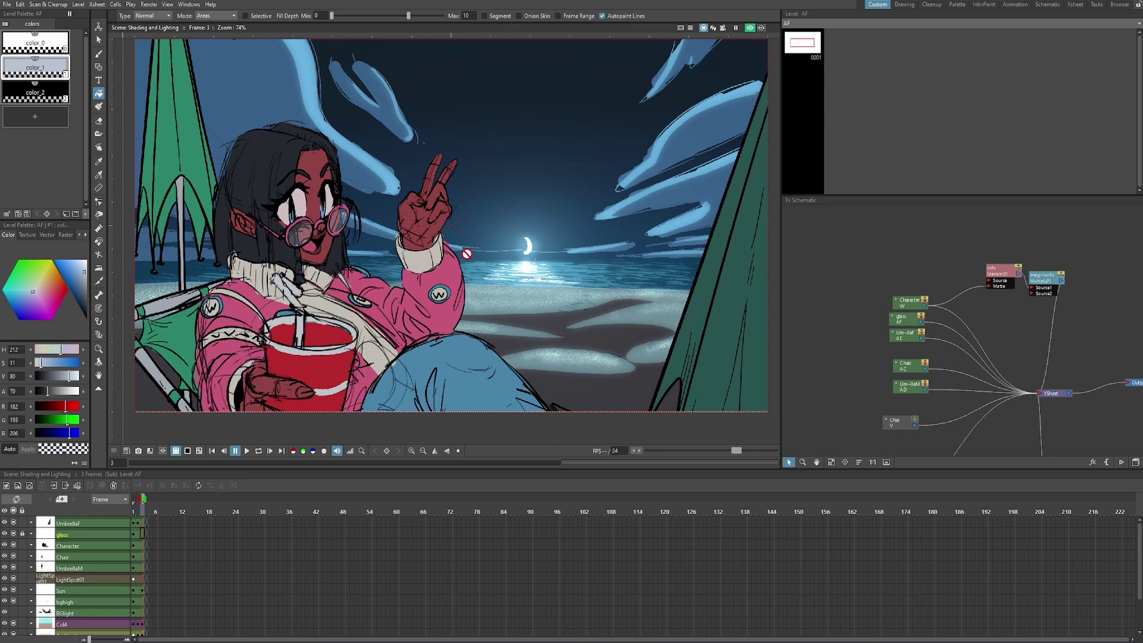
pyautogui.scroll(-3, 351, 174)
pyautogui.scroll(2, 358, 189)
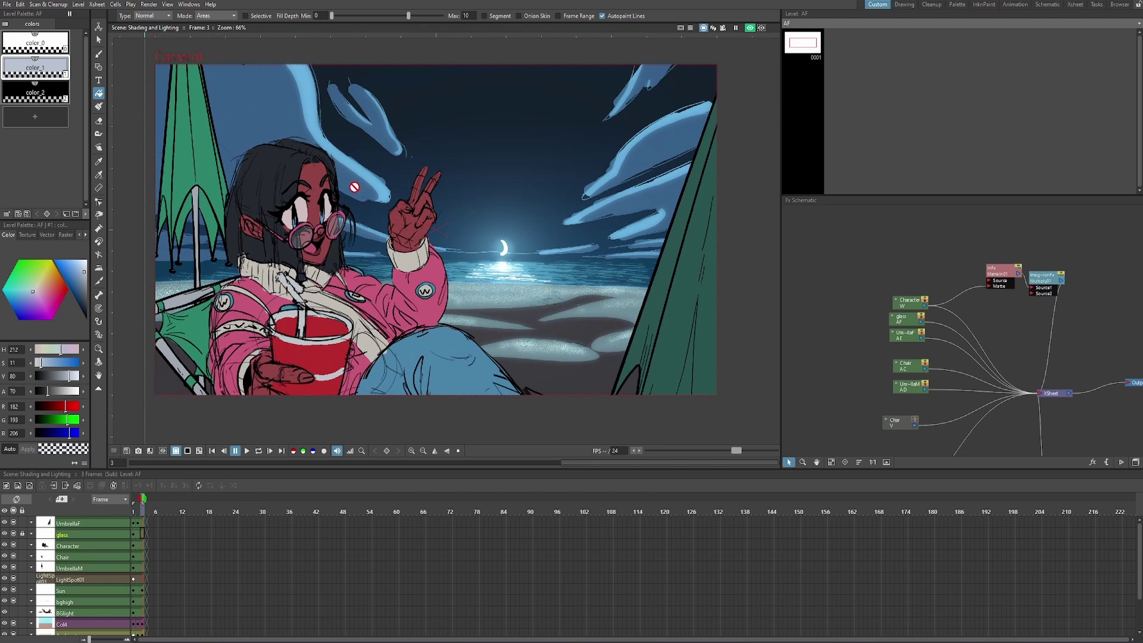
pyautogui.press('Left')
pyautogui.press('Left')
pyautogui.scroll(1, 441, 259)
pyautogui.press('Right')
pyautogui.press('Right')
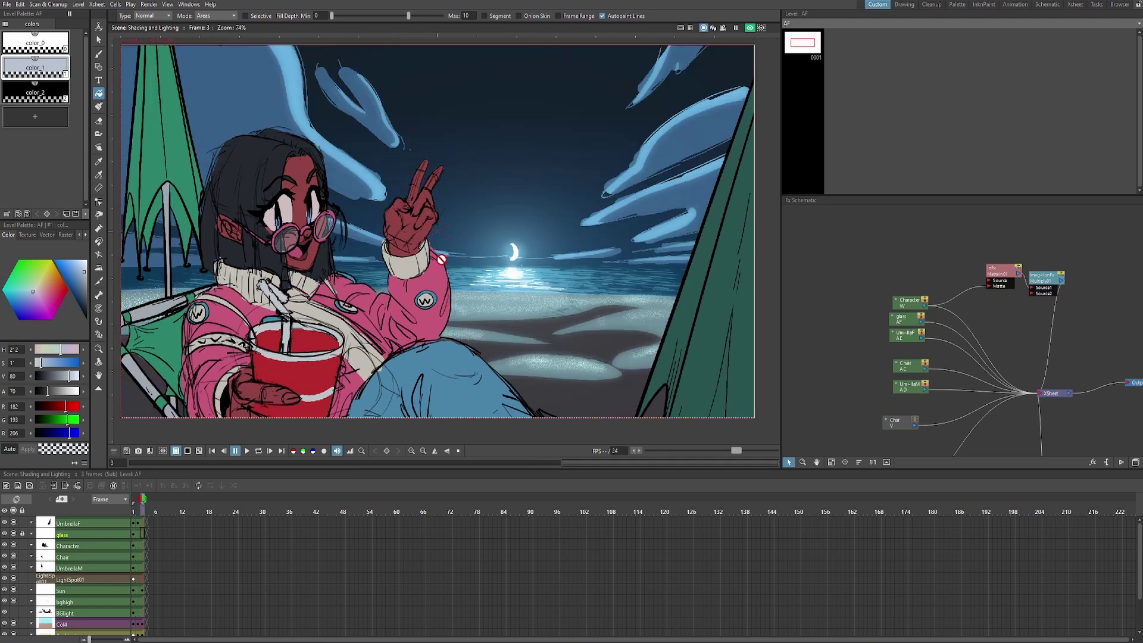
pyautogui.press('Left')
pyautogui.press('Left')
pyautogui.scroll(-2, 471, 255)
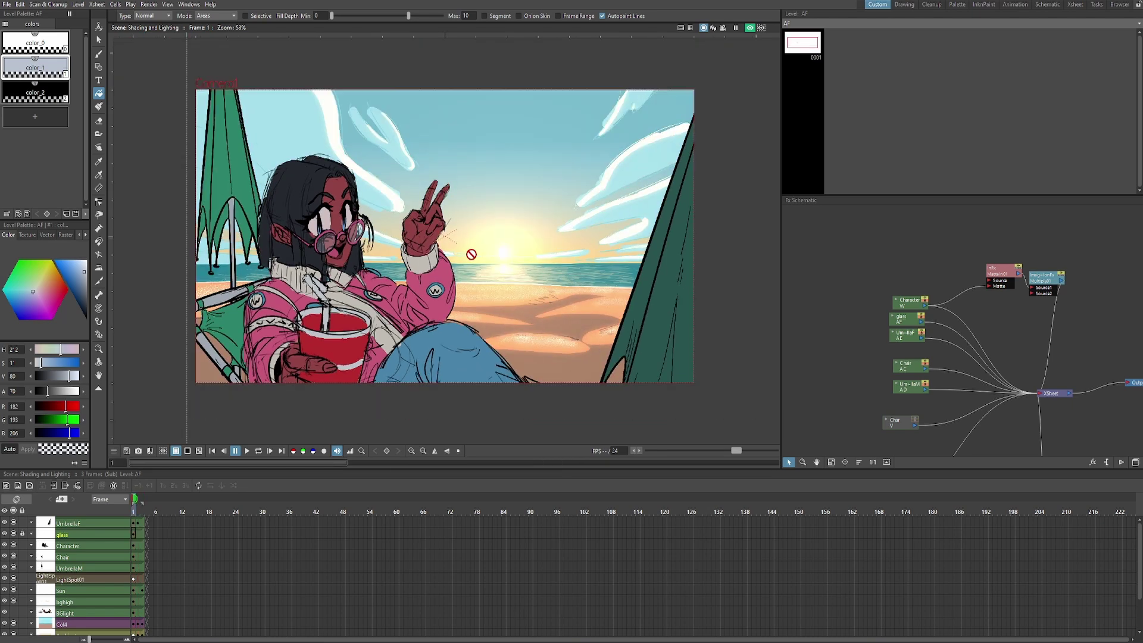
pyautogui.scroll(1, 471, 254)
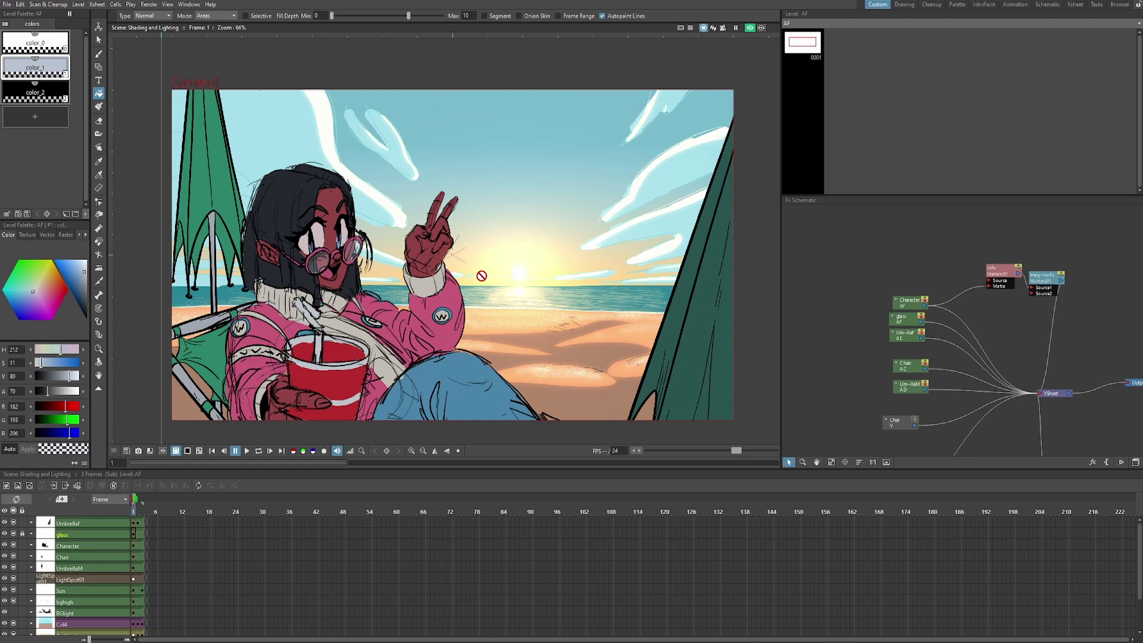
pyautogui.scroll(1, 519, 273)
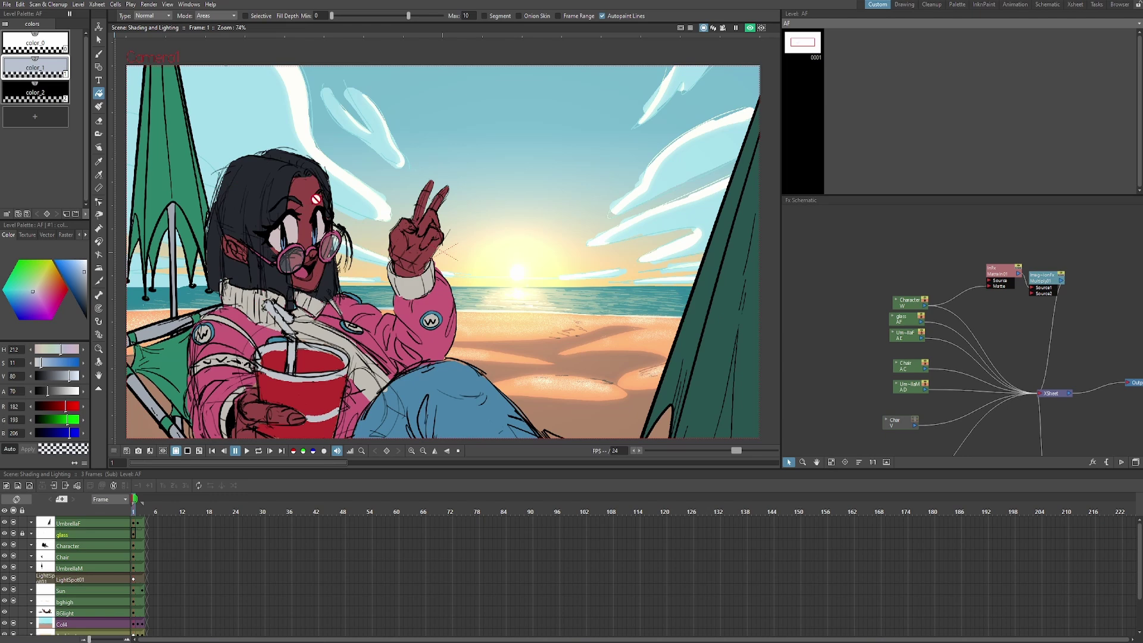
pyautogui.moveTo(328, 246); pyautogui.dragTo(348, 235)
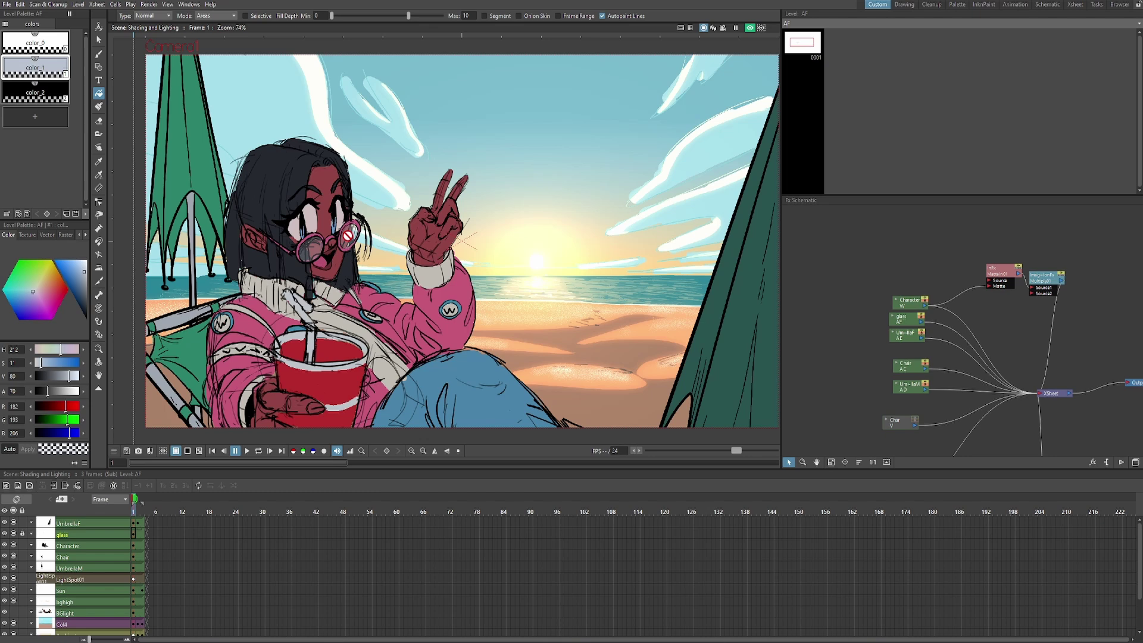
# Create a new level above the Character column on frame 1 and name it shading
pyautogui.click(133, 544)
pyautogui.click(18, 485)
pyautogui.click(413, 291)
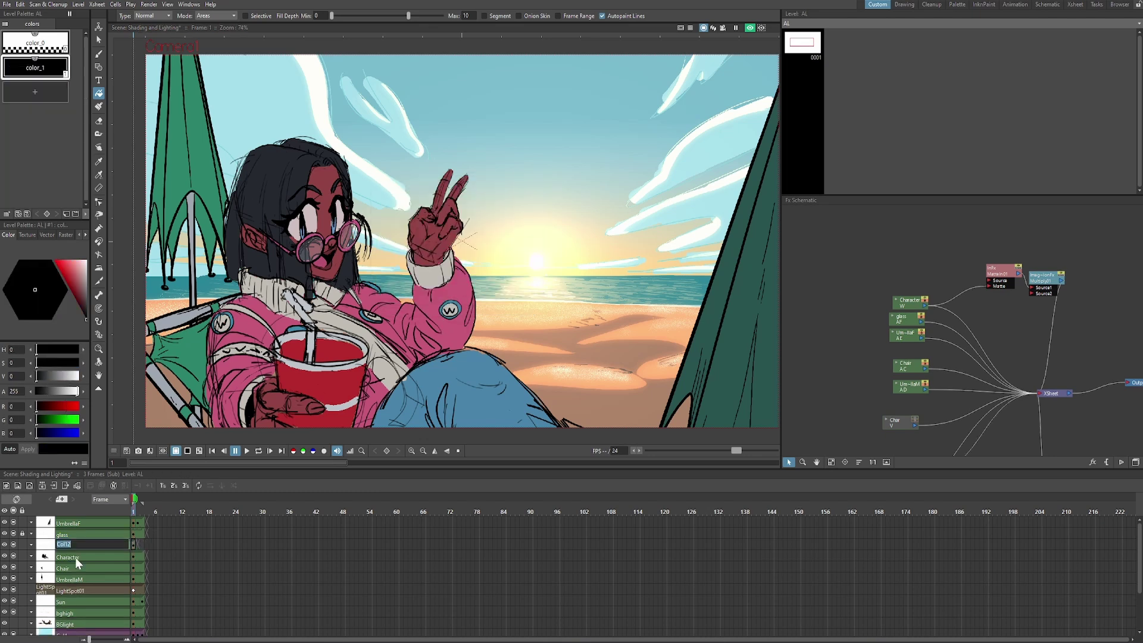
pyautogui.write('shading')
pyautogui.press('Return')
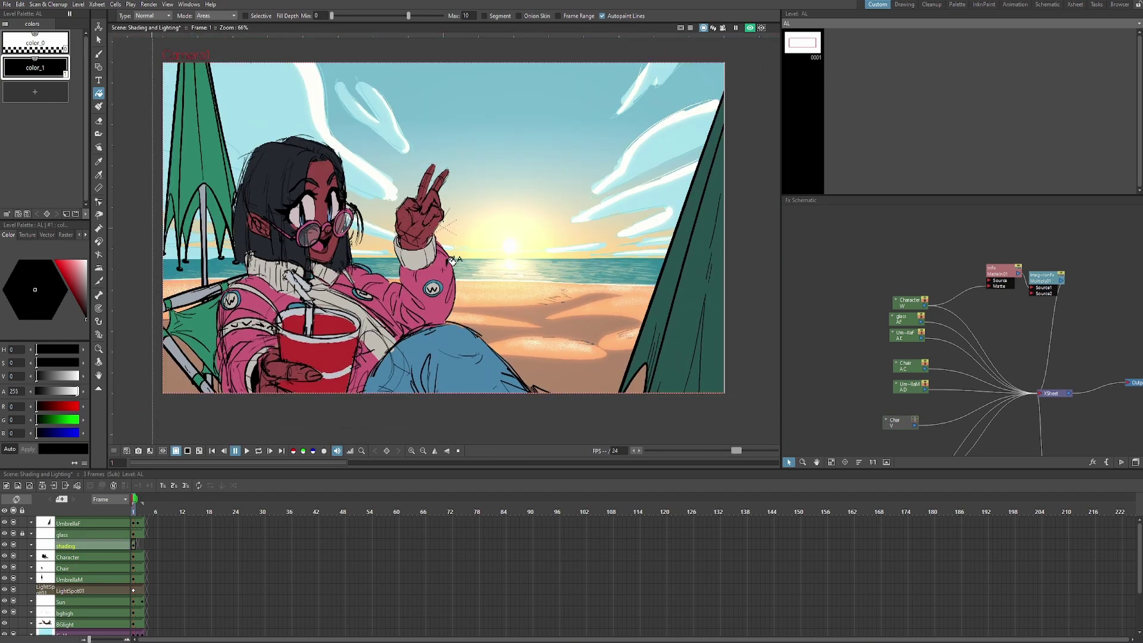
pyautogui.scroll(-1, 453, 264)
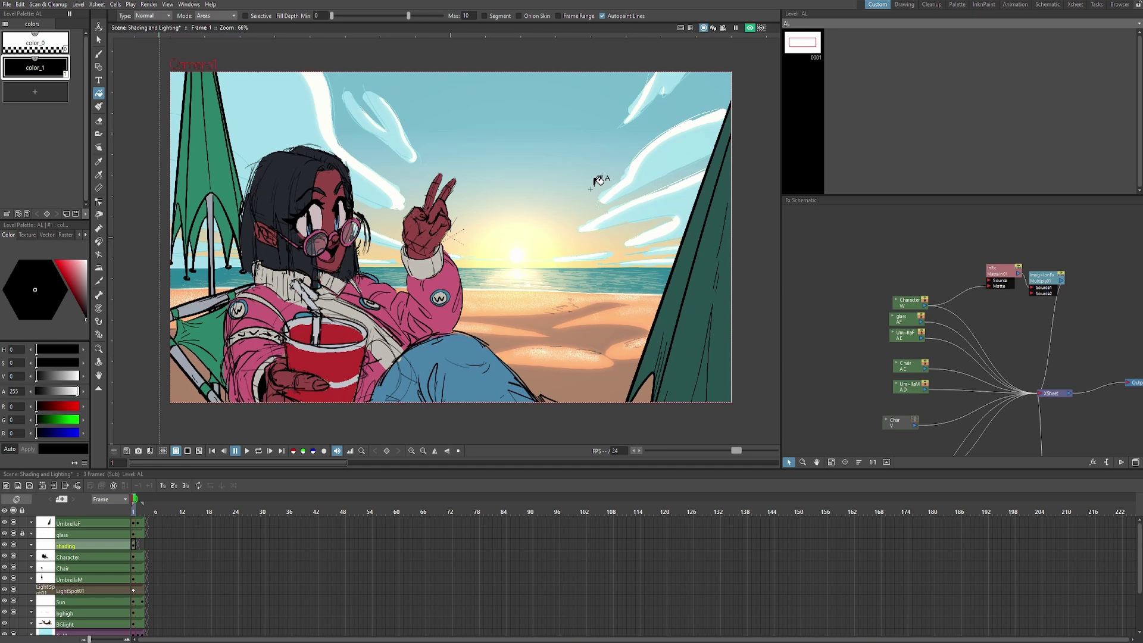
# Outline a shadow across the character's forehead and nose on the shading level and fill it with black color_1
pyautogui.click(133, 545)
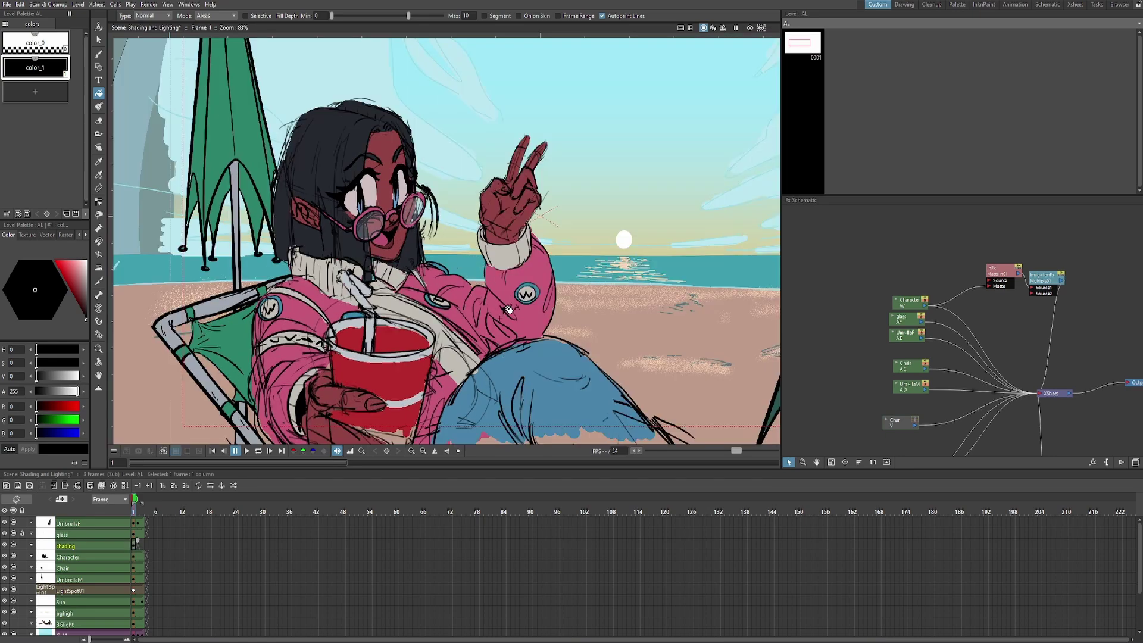
pyautogui.press('b')
pyautogui.scroll(1, 526, 328)
pyautogui.scroll(2, 387, 248)
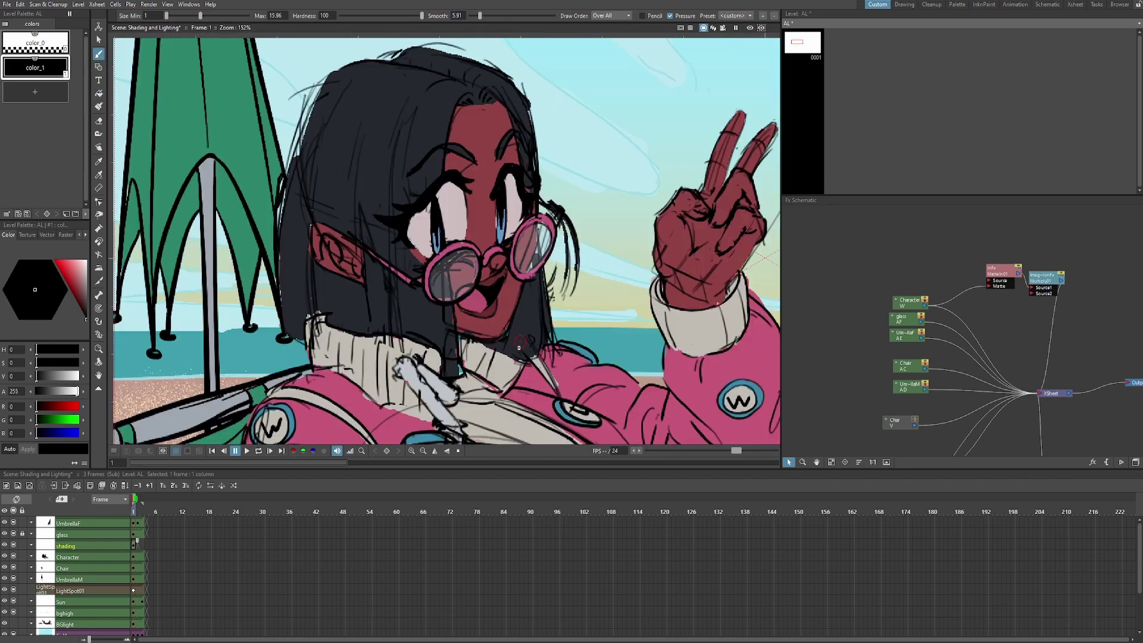
pyautogui.moveTo(494, 300); pyautogui.dragTo(475, 310)
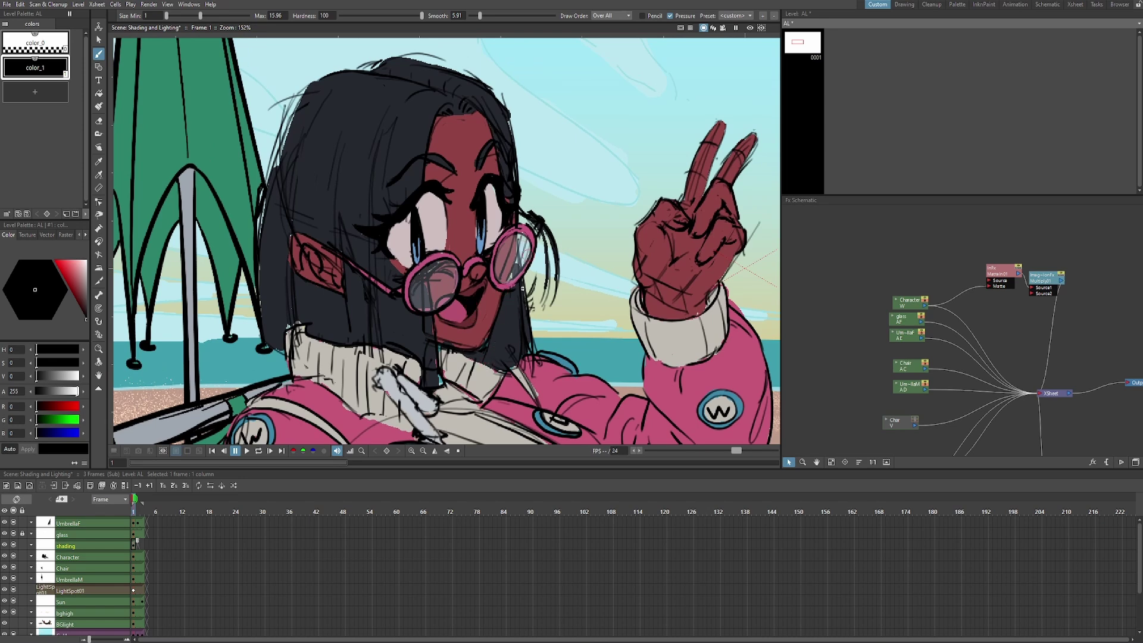
pyautogui.moveTo(528, 255); pyautogui.dragTo(514, 282)
pyautogui.moveTo(444, 145); pyautogui.dragTo(457, 201)
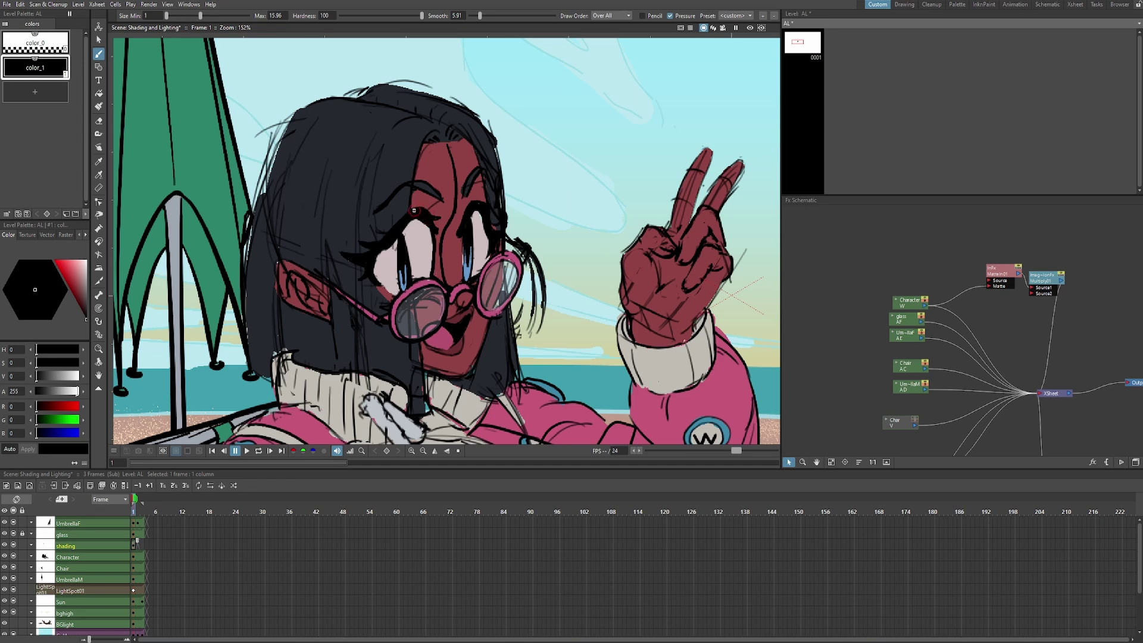
pyautogui.press('f')
pyautogui.click(450, 156)
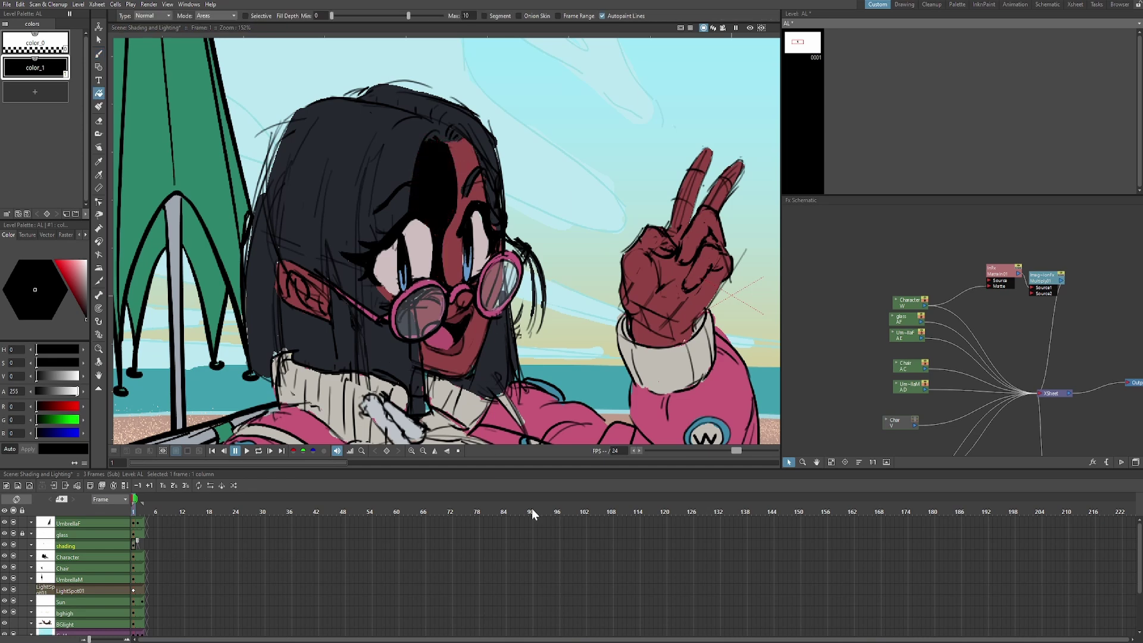
# Lower the opacity of black color_1 to alpha 140 so the face shadow is semi-transparent
pyautogui.moveTo(67, 390); pyautogui.dragTo(58, 386)
pyautogui.scroll(-4, 559, 176)
pyautogui.scroll(3, 559, 196)
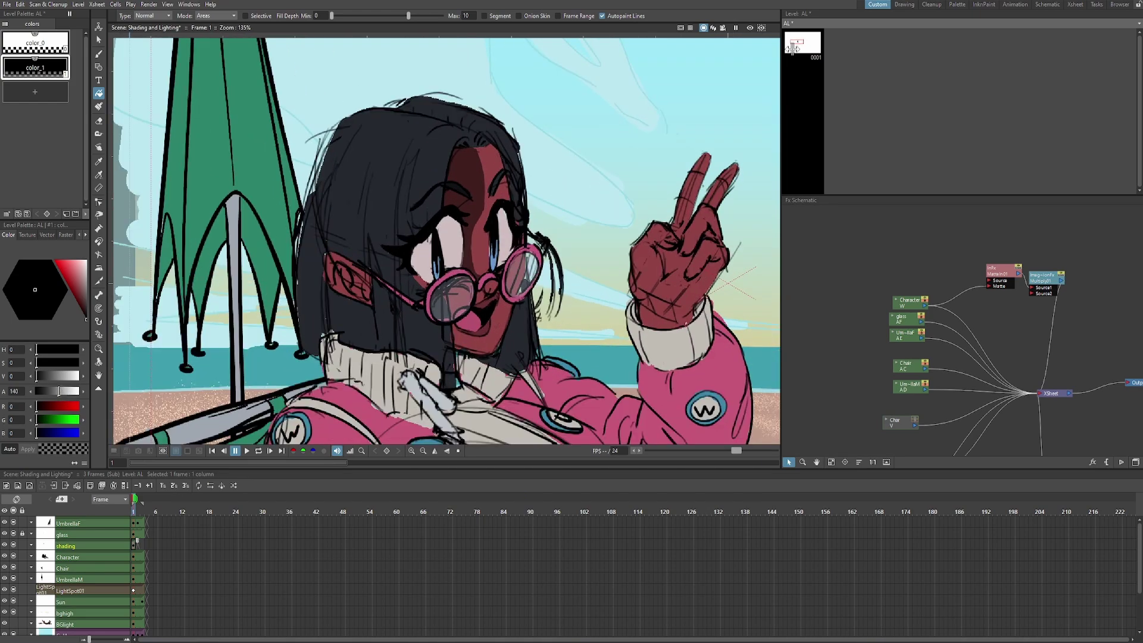
# Preview the rendered scene briefly and examine the semi-transparent black shadow on the character's face
pyautogui.click(750, 28)
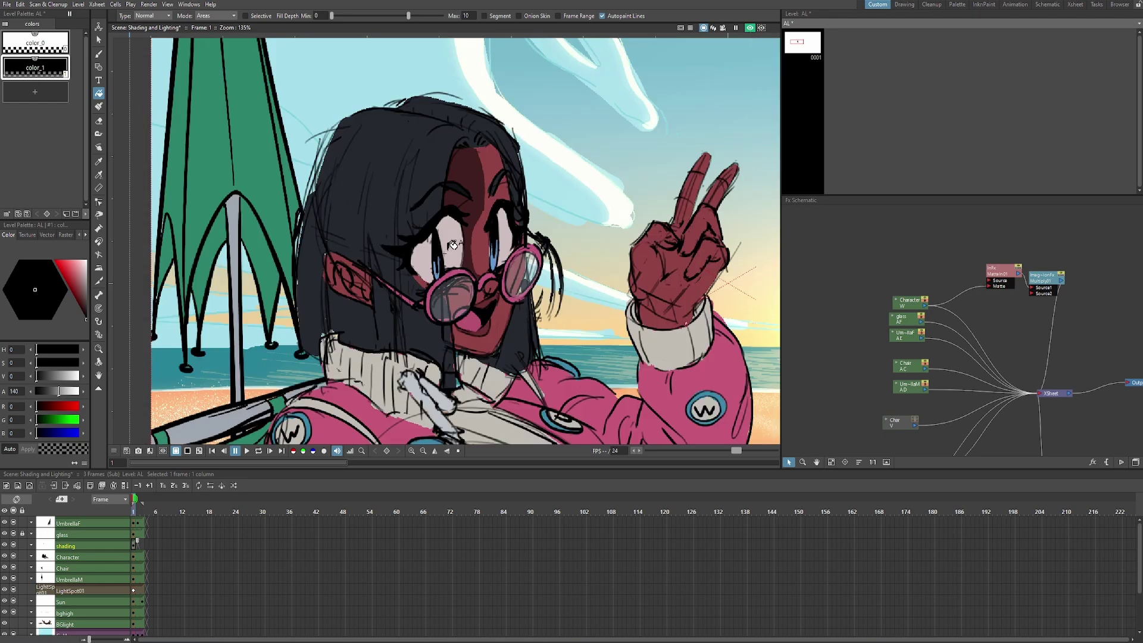
pyautogui.scroll(1, 752, 35)
pyautogui.click(750, 28)
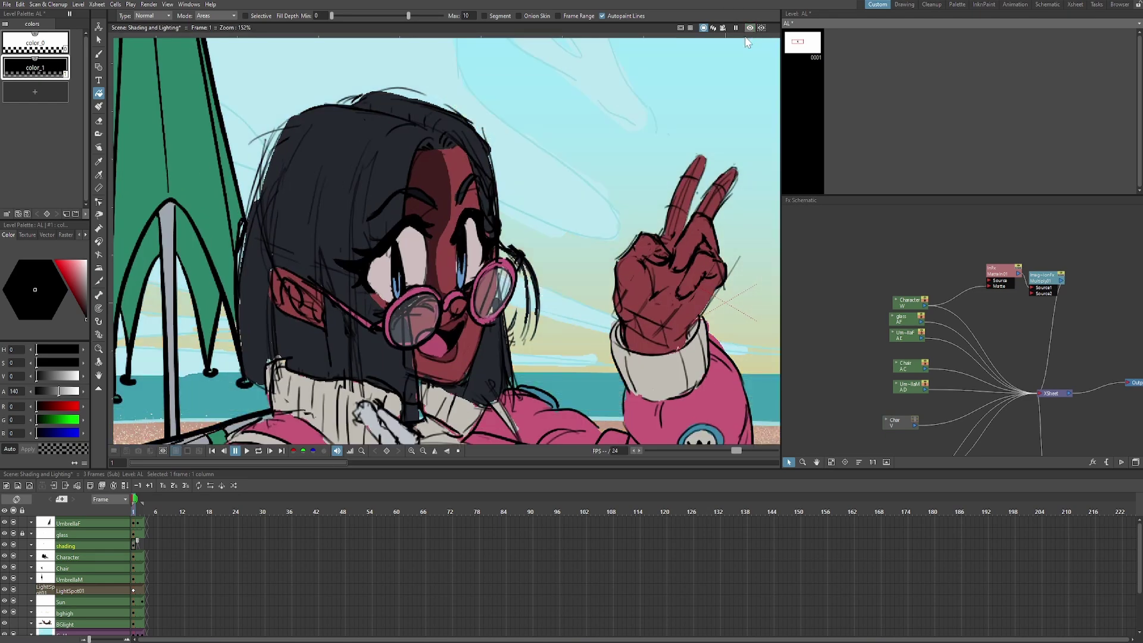
pyautogui.scroll(-1, 411, 291)
pyautogui.moveTo(397, 298); pyautogui.dragTo(377, 295)
pyautogui.scroll(-1, 400, 269)
pyautogui.scroll(2, 400, 269)
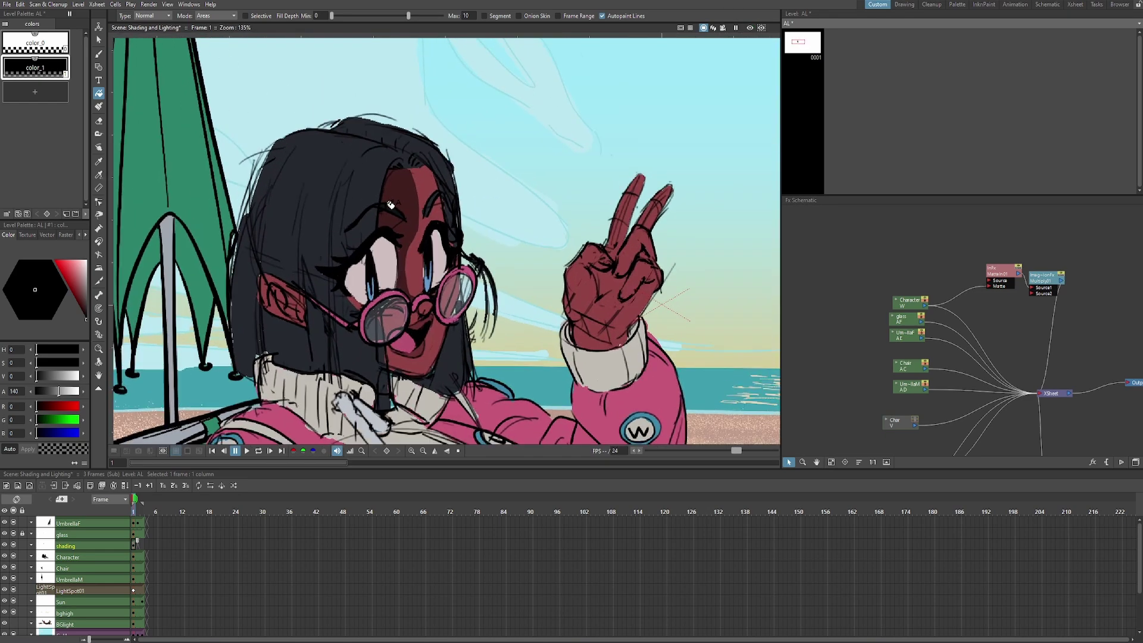
pyautogui.scroll(1, 407, 235)
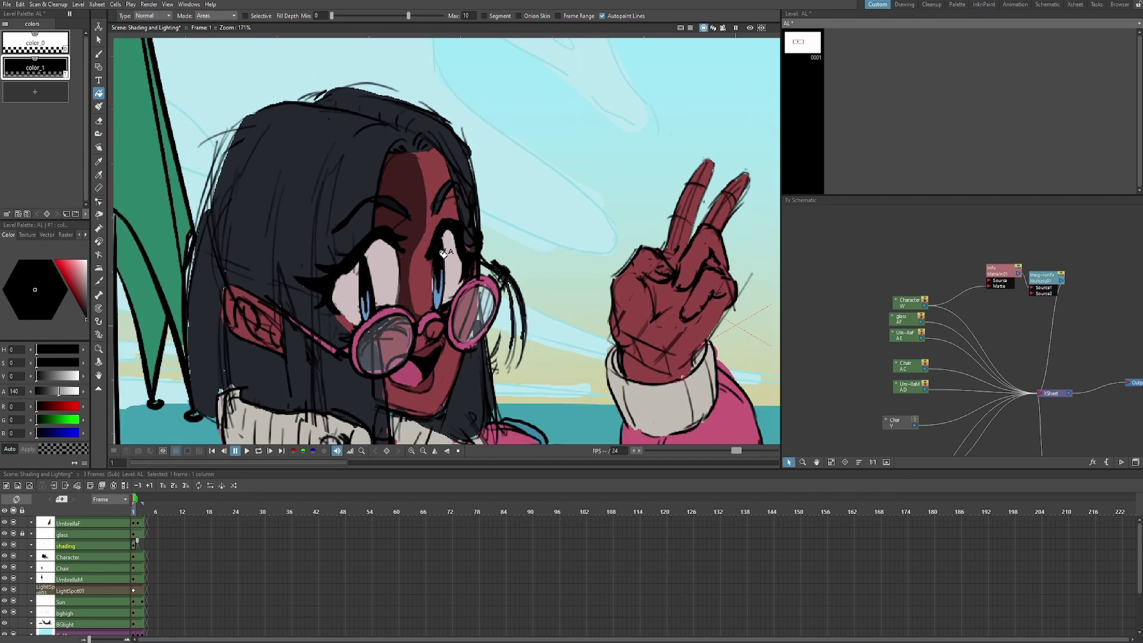
pyautogui.scroll(-3, 419, 244)
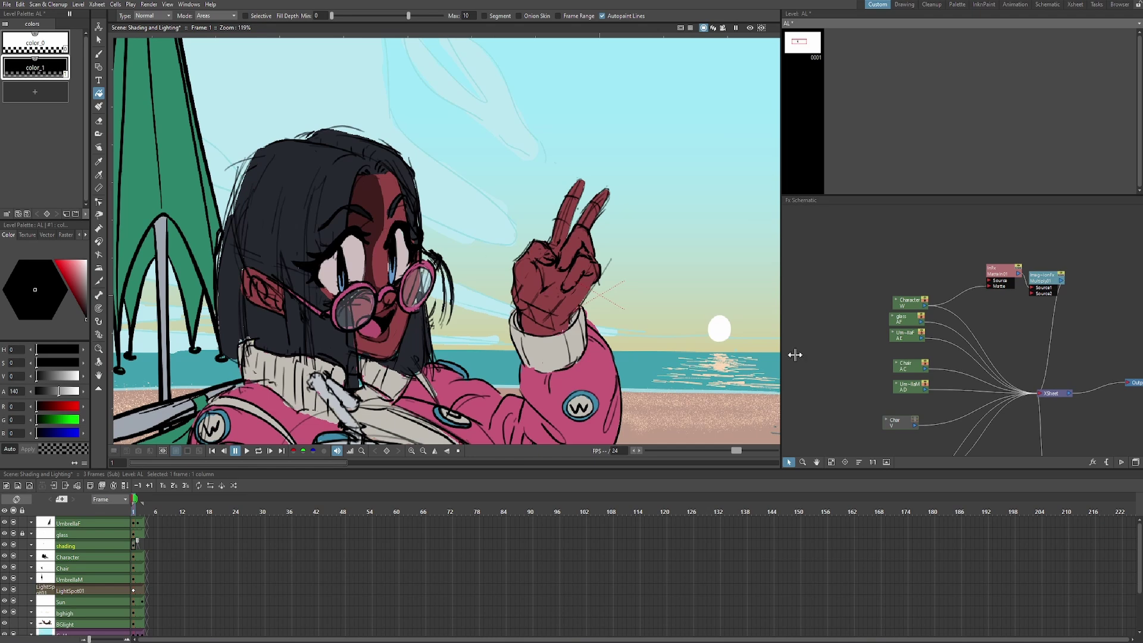
pyautogui.scroll(1, 433, 222)
pyautogui.scroll(1, 710, 303)
pyautogui.scroll(-3, 703, 304)
pyautogui.scroll(2, 724, 313)
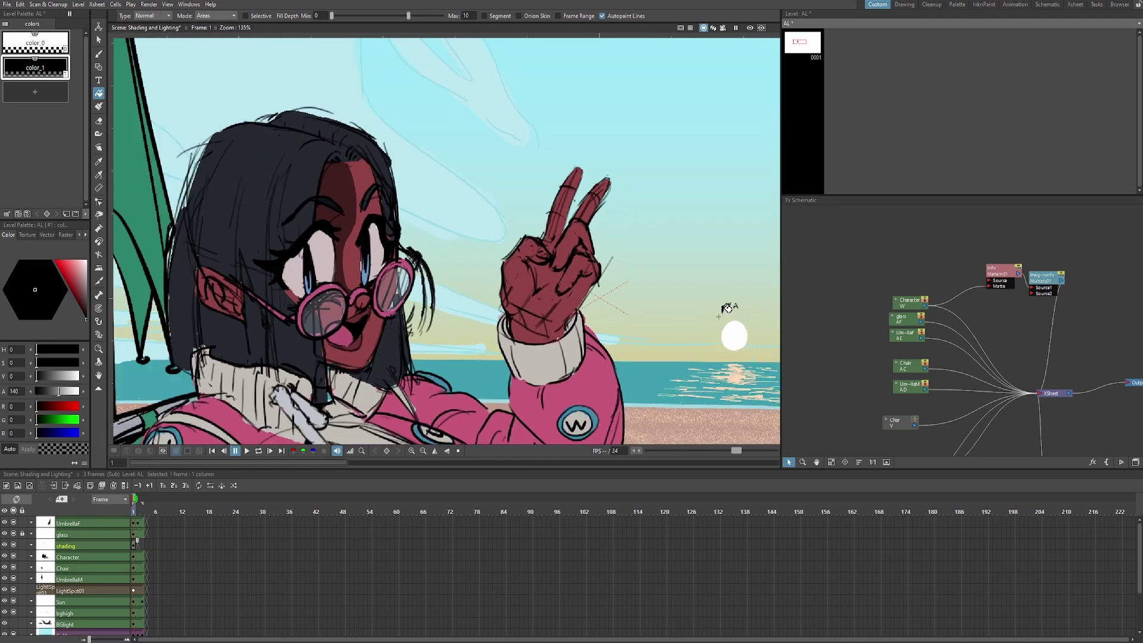
# Change color_1 of the face shadow to a dark red with saturation 68, value 34 and alpha 132
pyautogui.click(749, 27)
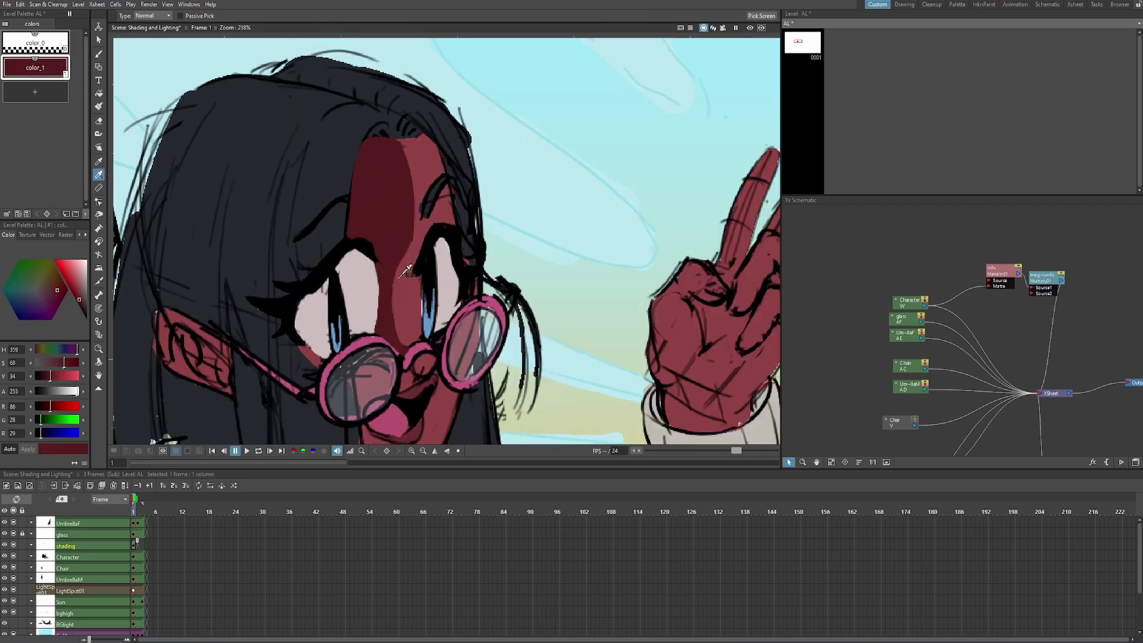
pyautogui.scroll(-1, 407, 270)
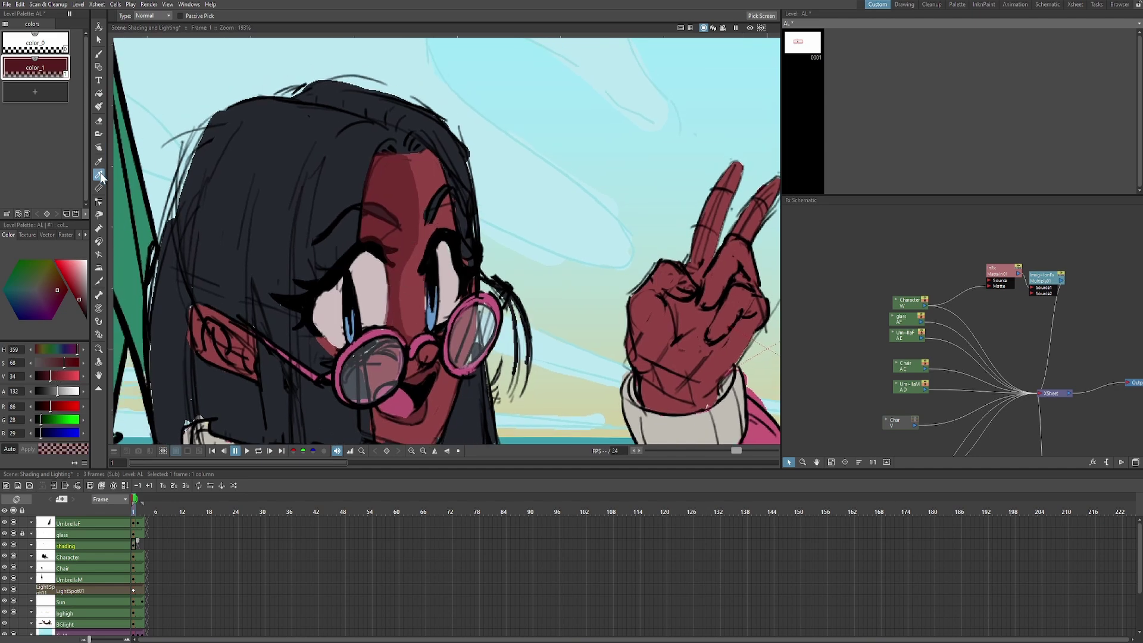
# Resample the face's shadow color and set color_1 to saturation 69, value 36 and alpha 168
pyautogui.click(100, 175)
pyautogui.click(410, 286)
pyautogui.moveTo(59, 378)
pyautogui.mouseDown()
pyautogui.moveTo(48, 380)
pyautogui.moveTo(67, 364)
pyautogui.moveTo(63, 398)
pyautogui.mouseUp()
# Extend the color_1 shadow down the character's cheek, nose and chin, fill it, and save the scene
pyautogui.moveTo(441, 357)
pyautogui.mouseDown()
pyautogui.moveTo(443, 278)
pyautogui.moveTo(418, 299)
pyautogui.mouseUp()
pyautogui.press('b')
pyautogui.hotkey('ctrl', 's')
pyautogui.press('a')
pyautogui.moveTo(431, 377)
pyautogui.mouseDown()
pyautogui.moveTo(385, 345)
pyautogui.moveTo(420, 359)
pyautogui.mouseUp()
pyautogui.press('b')
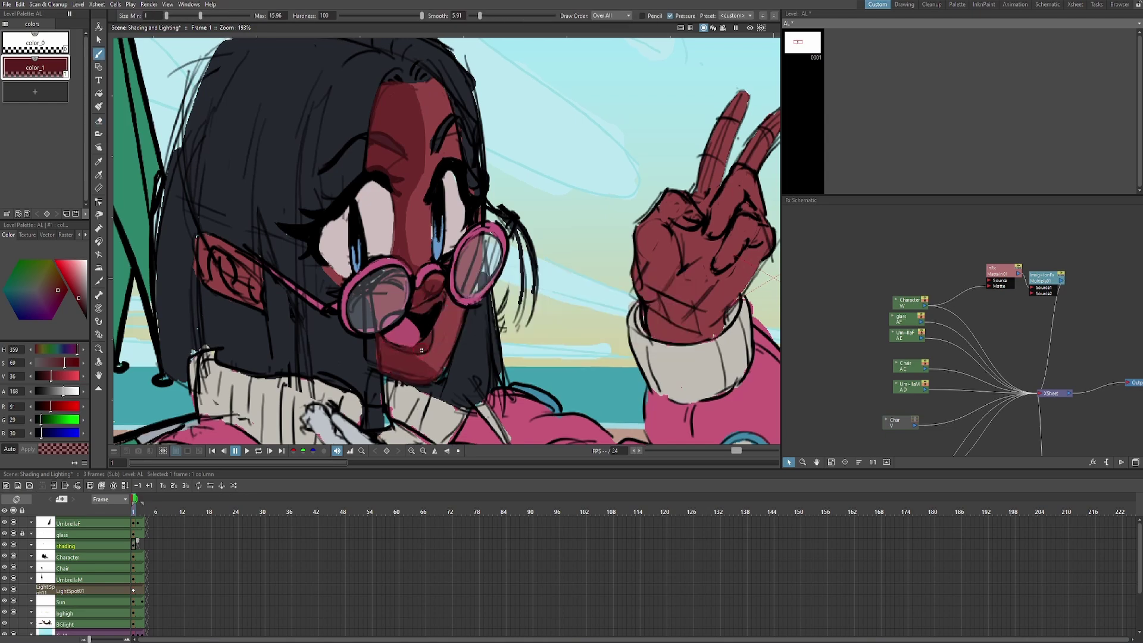
pyautogui.moveTo(416, 310); pyautogui.dragTo(429, 305)
pyautogui.moveTo(357, 280); pyautogui.dragTo(441, 331)
pyautogui.moveTo(310, 277)
pyautogui.mouseDown()
pyautogui.moveTo(352, 333)
pyautogui.moveTo(357, 291)
pyautogui.mouseUp()
# Paint the color_1 shadow over the character's raised hand
pyautogui.scroll(-3, 318, 280)
pyautogui.moveTo(685, 238); pyautogui.dragTo(548, 247)
pyautogui.scroll(1, 548, 247)
pyautogui.moveTo(536, 261)
pyautogui.mouseDown()
pyautogui.moveTo(552, 239)
pyautogui.moveTo(535, 310)
pyautogui.moveTo(494, 268)
pyautogui.moveTo(530, 202)
pyautogui.moveTo(533, 352)
pyautogui.mouseUp()
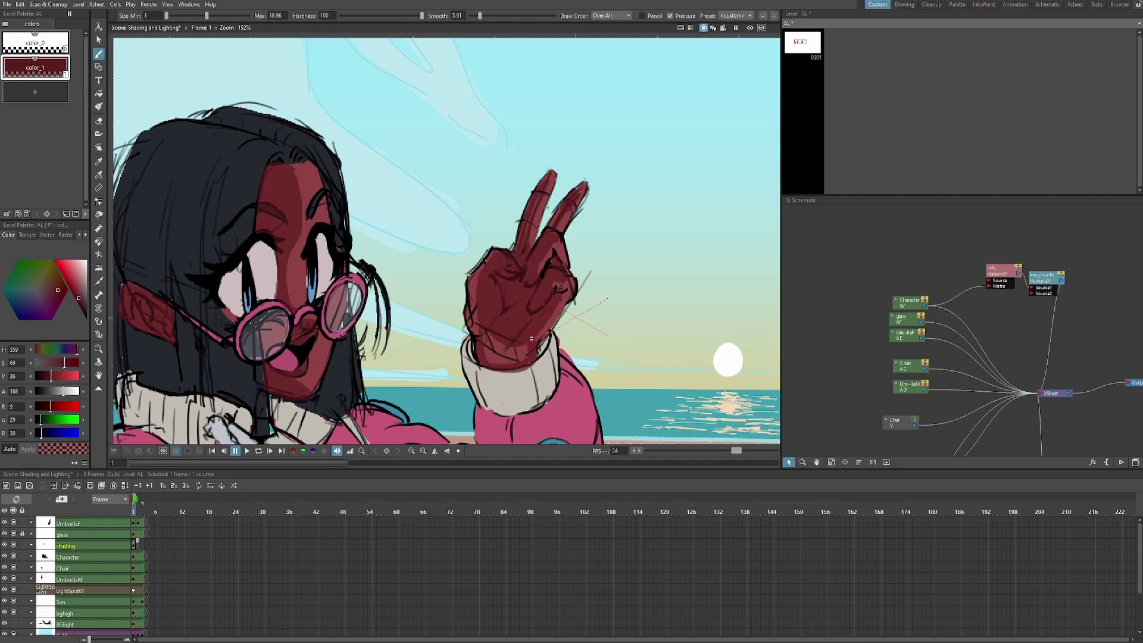
# Add color_2 as a muted pinkish grey with saturation 22, value 55 and alpha 140, and shade the whites of the eyes
pyautogui.scroll(-3, 533, 351)
pyautogui.scroll(2, 487, 397)
pyautogui.scroll(-5, 364, 242)
pyautogui.click(35, 92)
pyautogui.moveTo(429, 333)
pyautogui.mouseDown()
pyautogui.moveTo(396, 175)
pyautogui.moveTo(419, 335)
pyautogui.mouseUp()
pyautogui.scroll(4, 417, 268)
pyautogui.keyDown('ctrl'); pyautogui.click(467, 267); pyautogui.keyUp('ctrl')
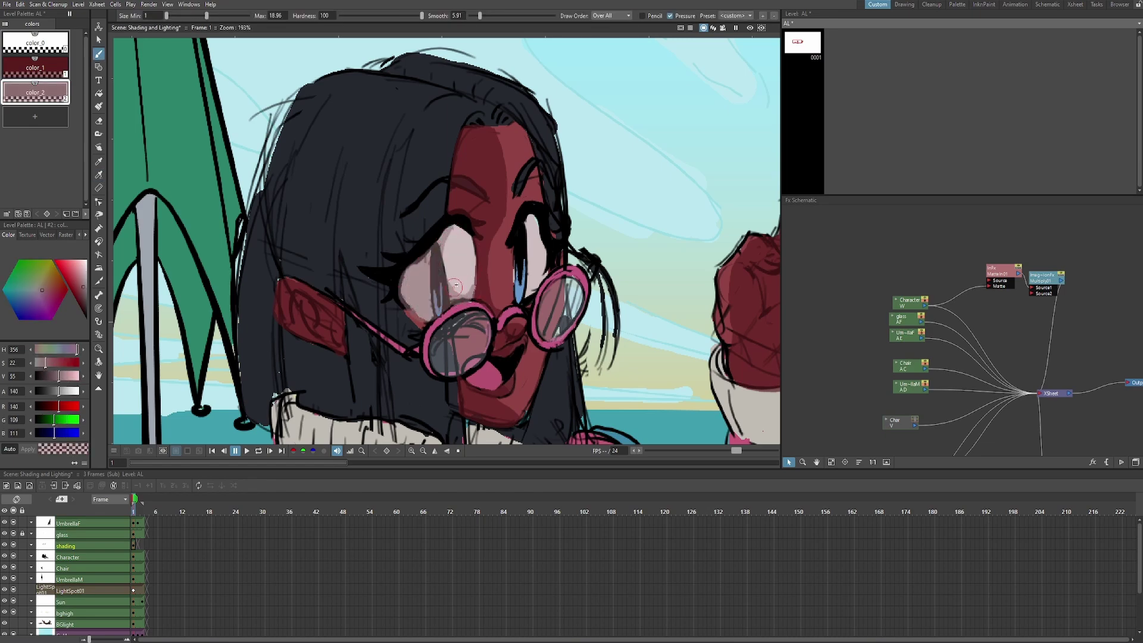
# Desaturate the skin shadow color_1 to saturation 27 and value 34, checking it against the rendered sunset background
pyautogui.scroll(-4, 476, 321)
pyautogui.press('e')
pyautogui.moveTo(461, 270); pyautogui.dragTo(419, 253)
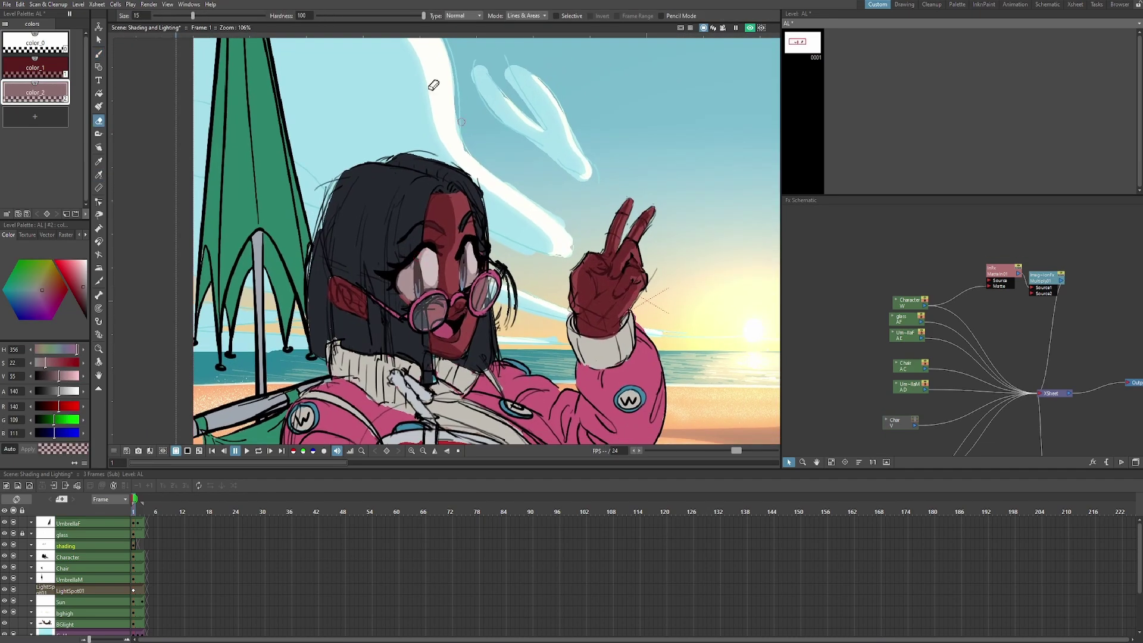
pyautogui.moveTo(456, 153); pyautogui.dragTo(414, 184)
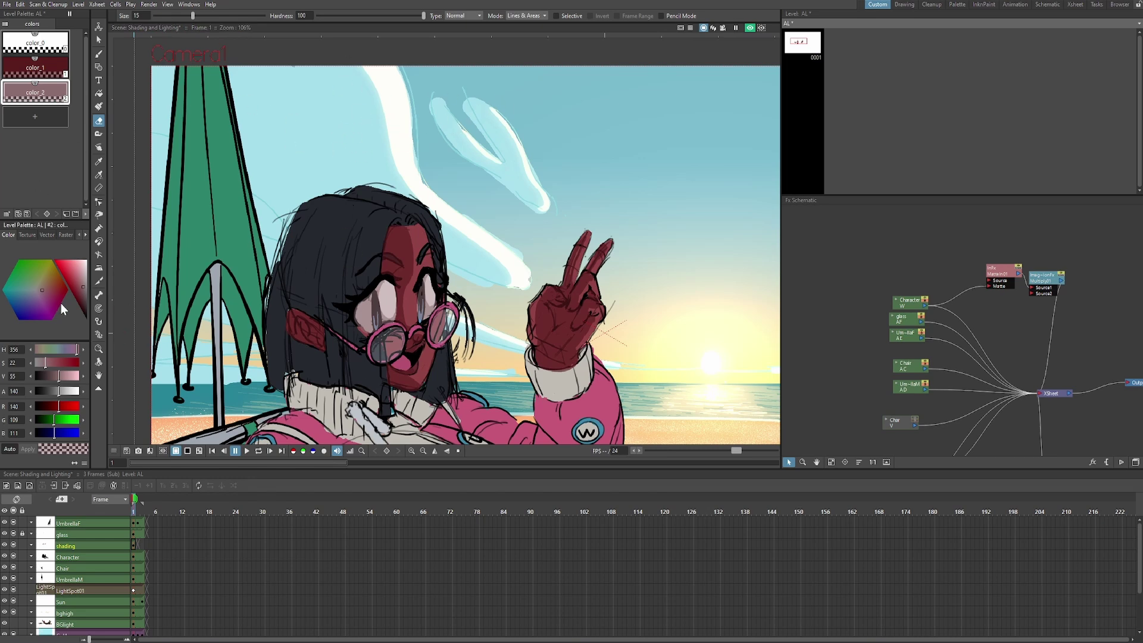
pyautogui.scroll(2, 361, 300)
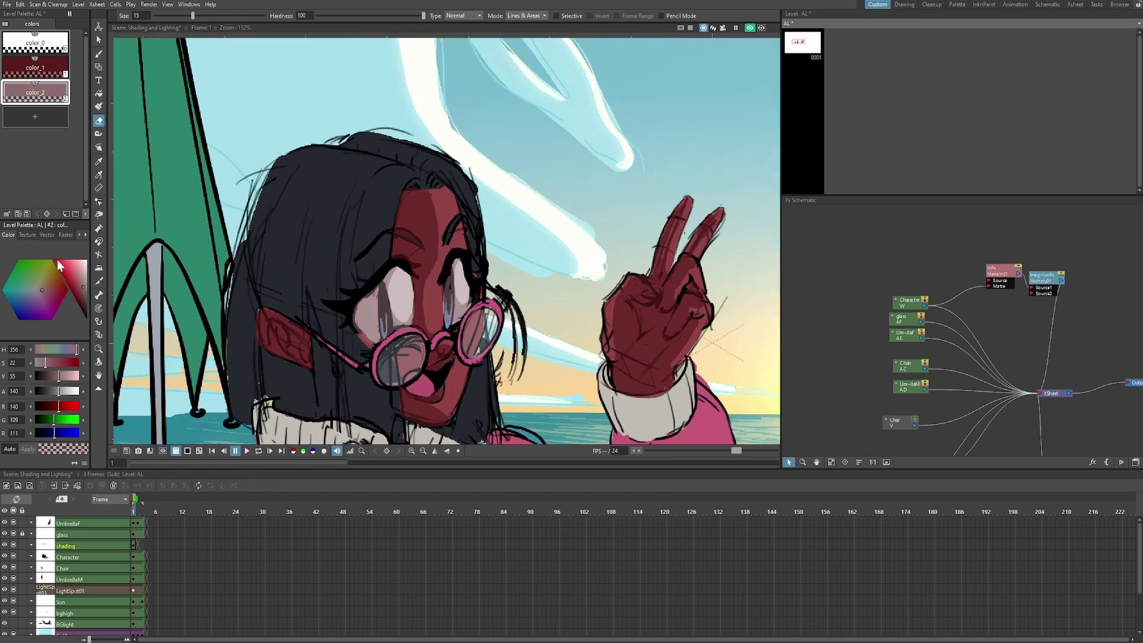
pyautogui.click(35, 68)
pyautogui.moveTo(81, 304); pyautogui.dragTo(84, 299)
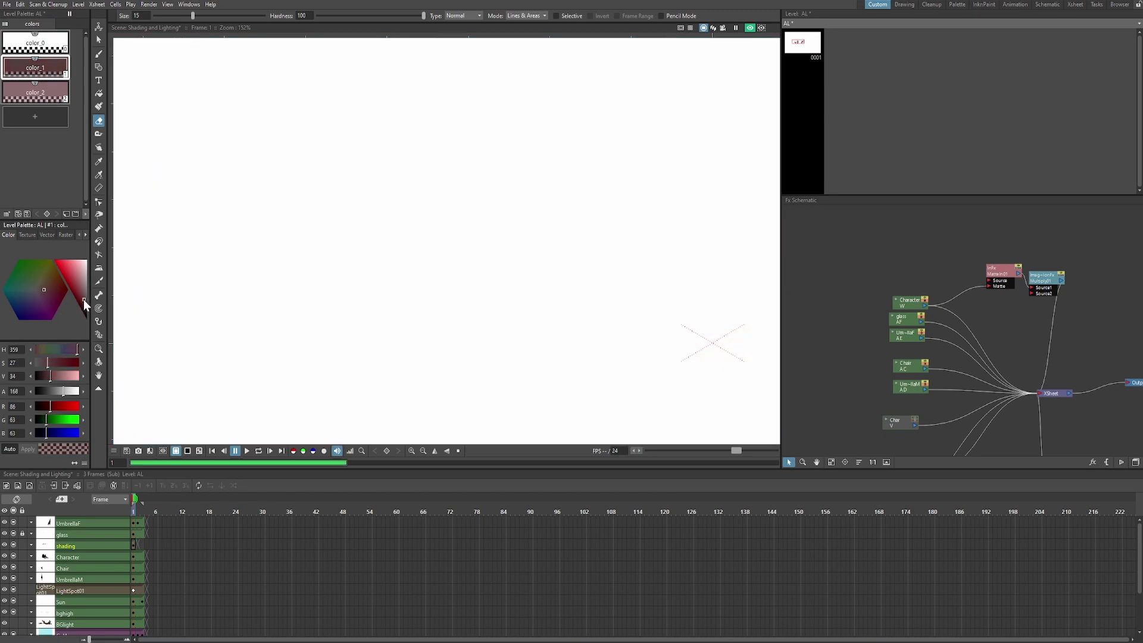
pyautogui.scroll(1, 401, 231)
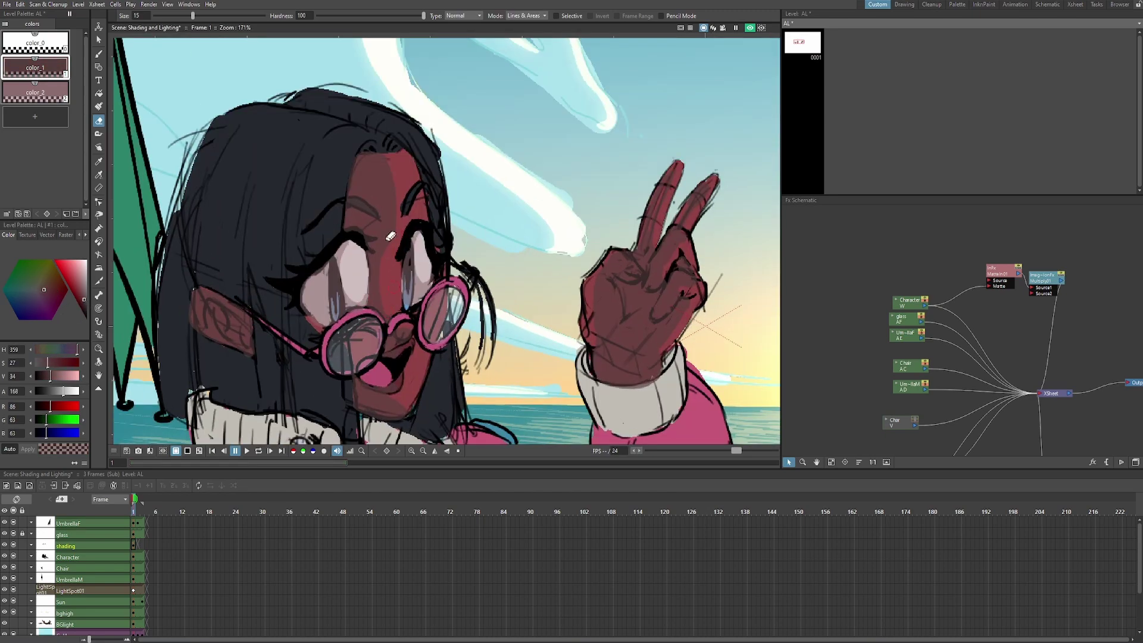
pyautogui.scroll(-4, 402, 233)
pyautogui.scroll(3, 392, 235)
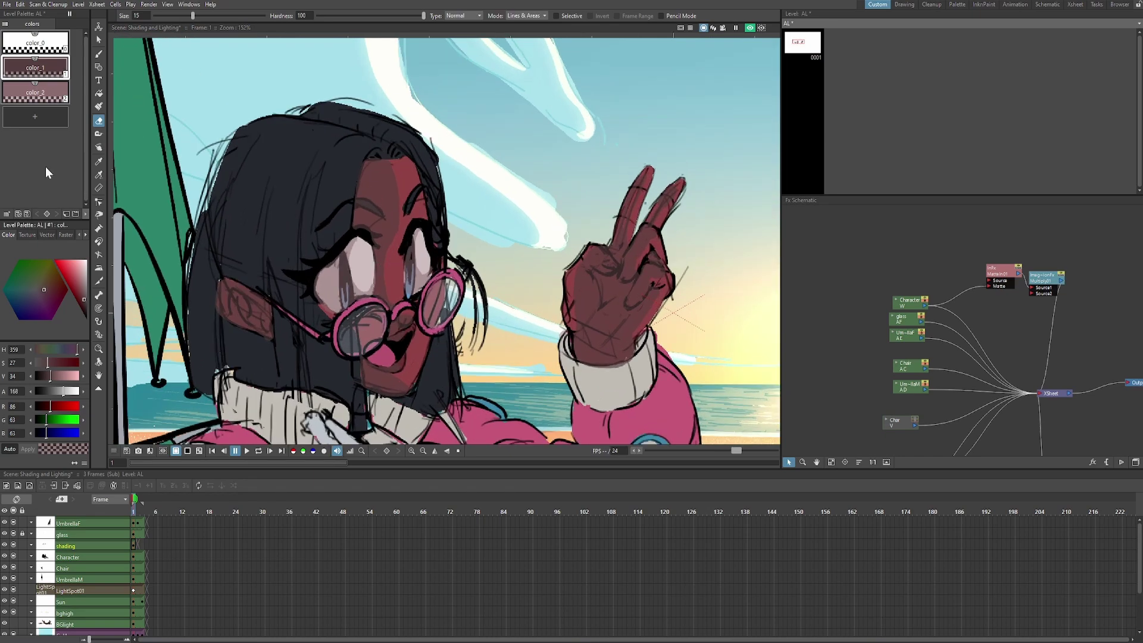
# Change the eye shadow color_2 to a neutral grey with hue 270, saturation 2 and value 54
pyautogui.click(41, 92)
pyautogui.moveTo(80, 287); pyautogui.dragTo(34, 291)
pyautogui.scroll(3, 393, 262)
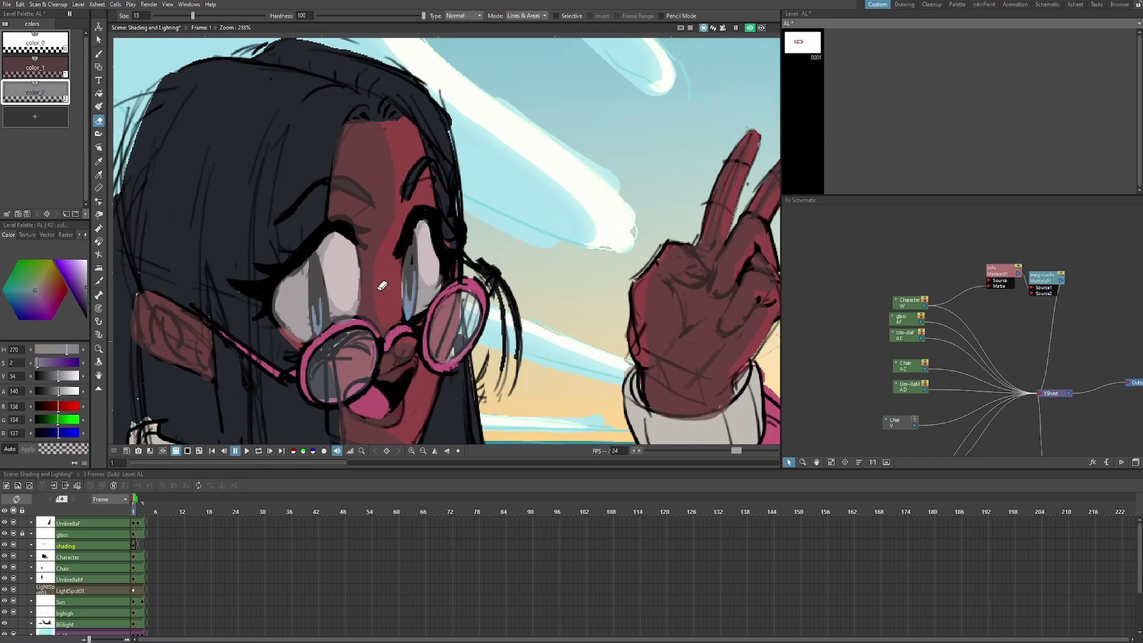
pyautogui.scroll(-3, 394, 255)
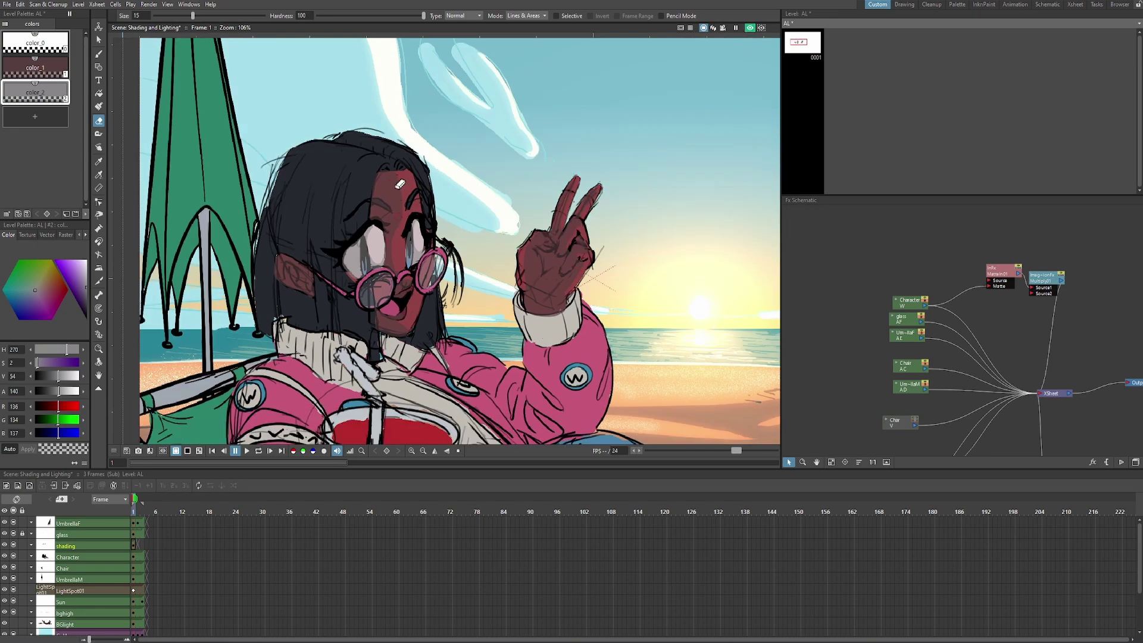
pyautogui.scroll(2, 419, 187)
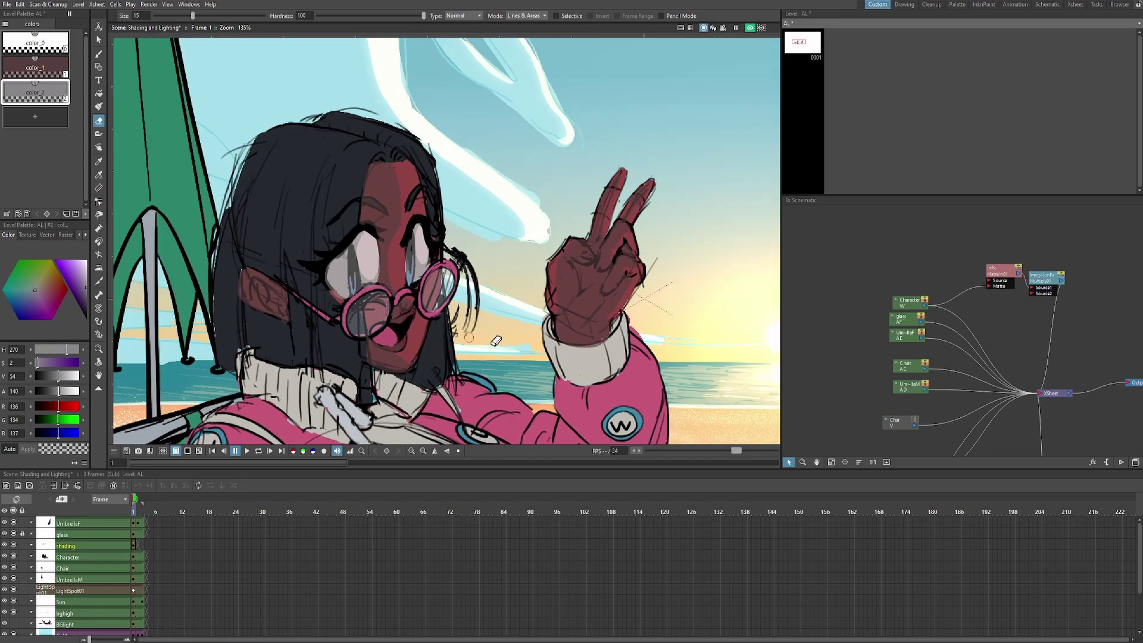
pyautogui.scroll(-2, 449, 160)
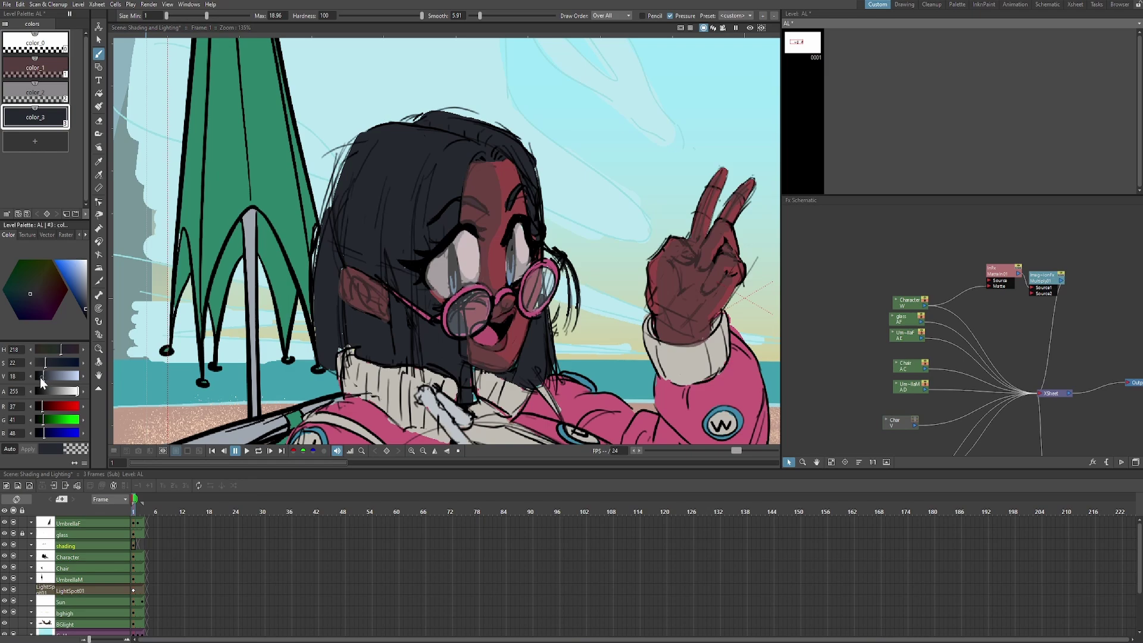
# Set color_3 to a near-black with value 3 and alpha 143, and paint shadows through the character's hair
pyautogui.moveTo(40, 376); pyautogui.dragTo(37, 377)
pyautogui.moveTo(333, 267)
pyautogui.mouseDown()
pyautogui.moveTo(470, 369)
pyautogui.moveTo(369, 238)
pyautogui.moveTo(429, 236)
pyautogui.moveTo(518, 363)
pyautogui.mouseUp()
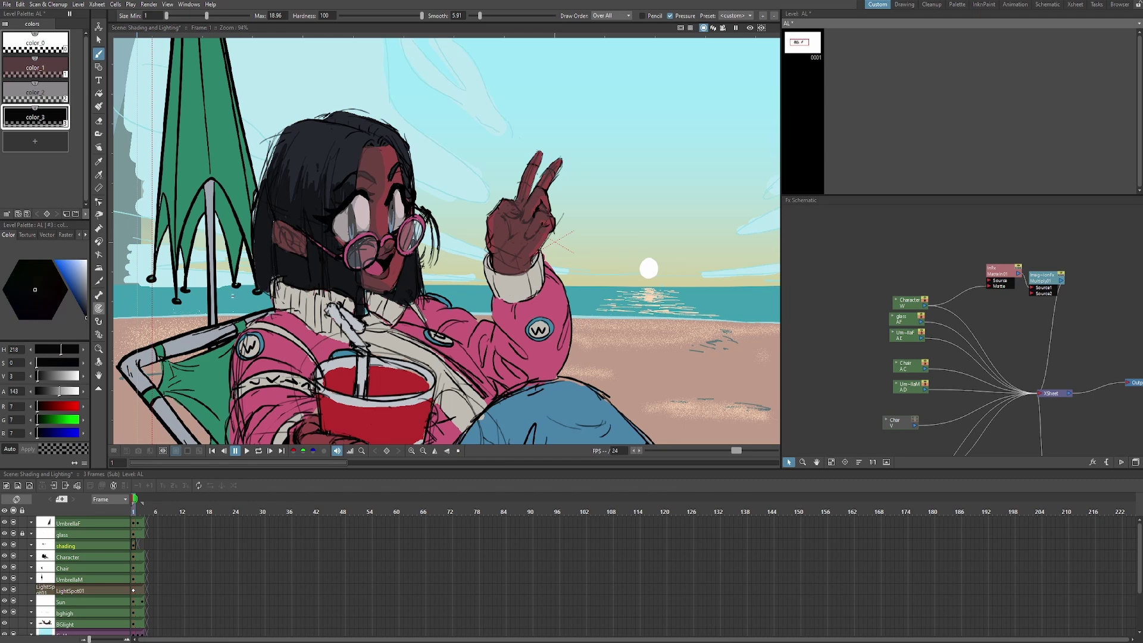
pyautogui.scroll(2, 254, 230)
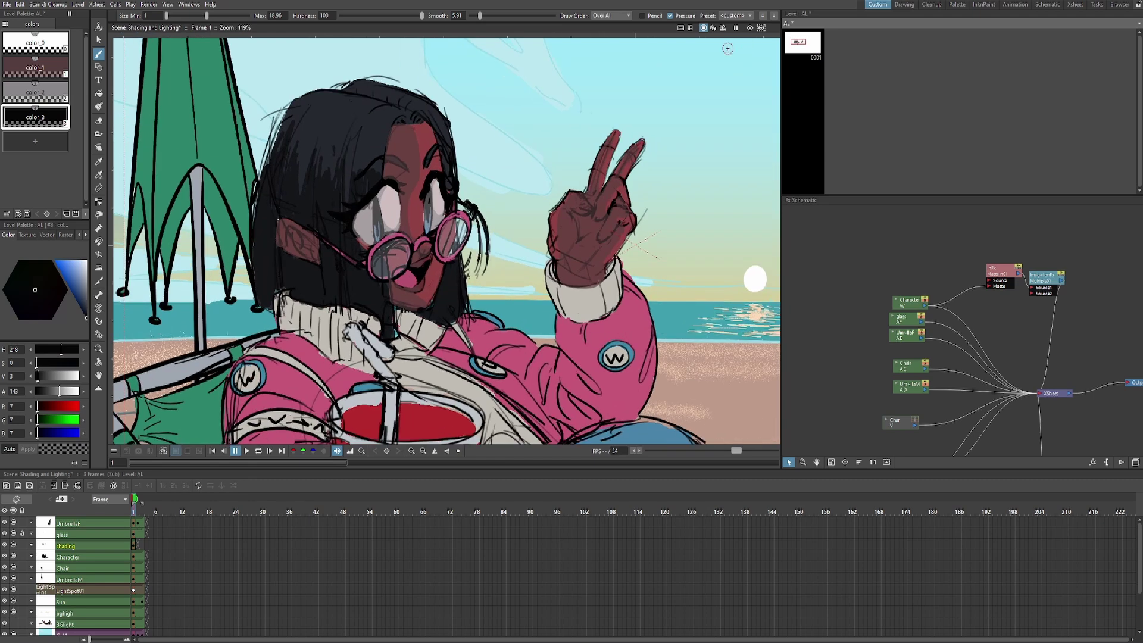
pyautogui.press('e')
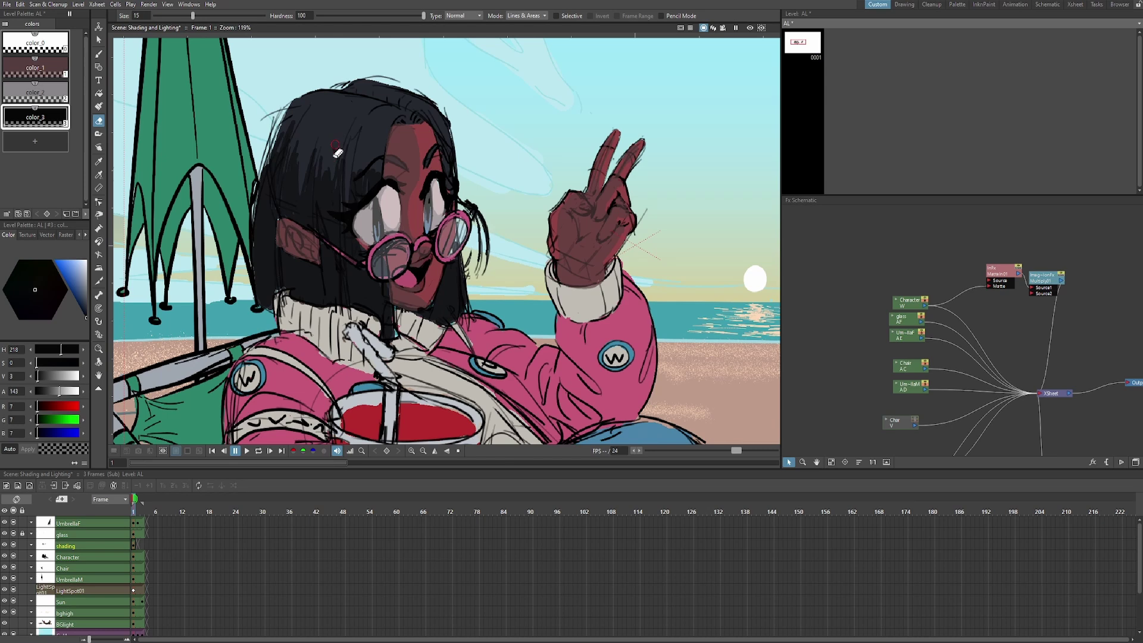
pyautogui.press('b')
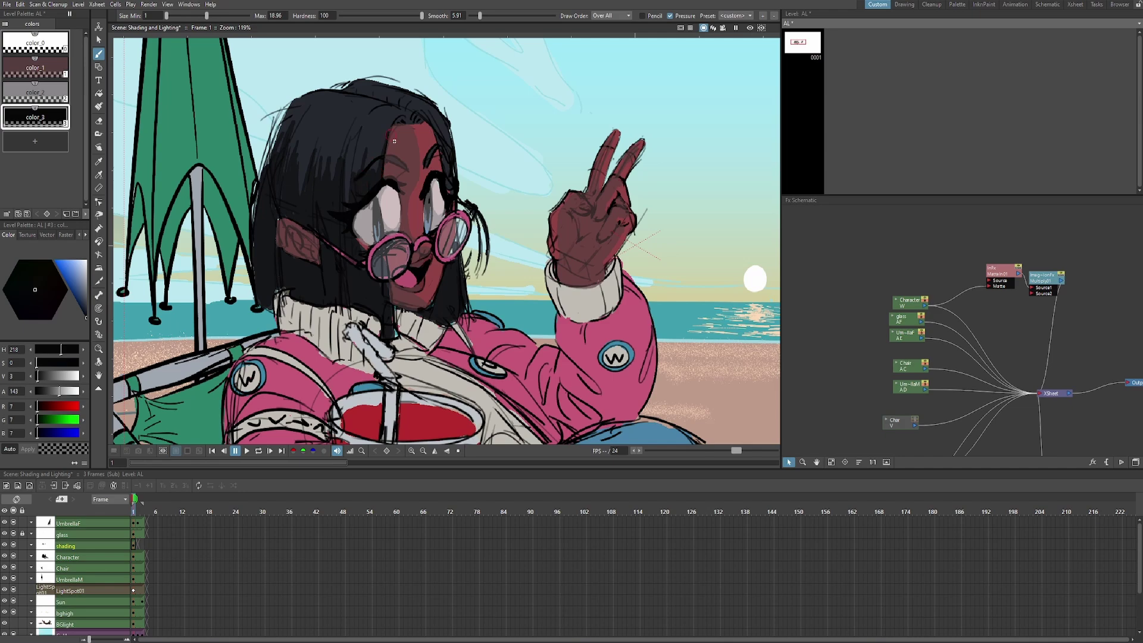
pyautogui.moveTo(358, 173); pyautogui.dragTo(369, 179)
pyautogui.click(750, 28)
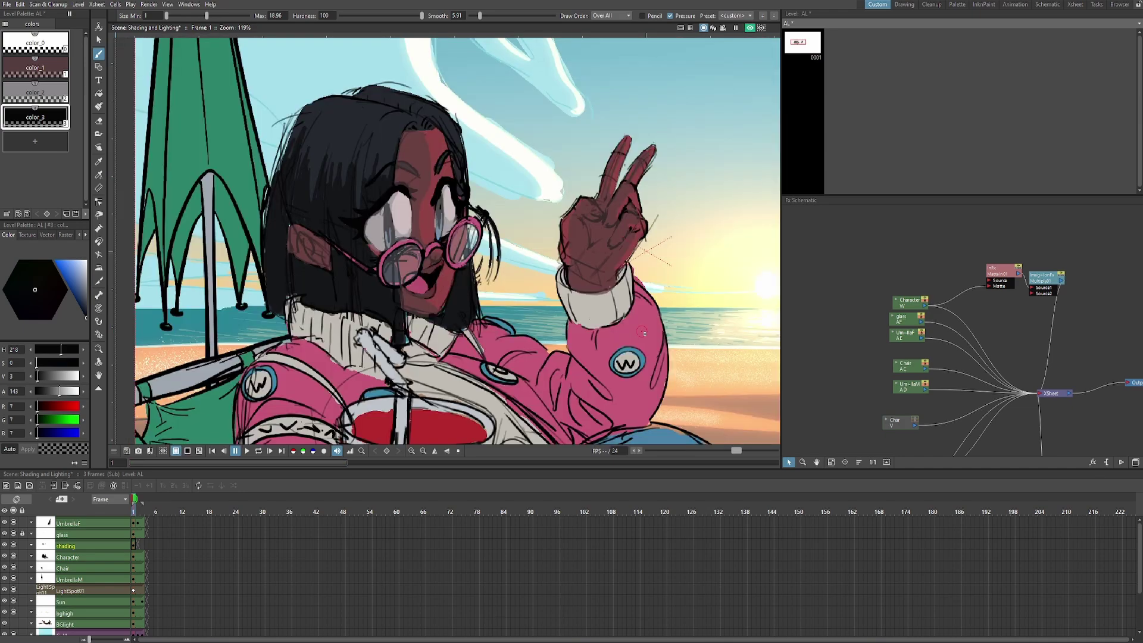
pyautogui.scroll(-3, 643, 332)
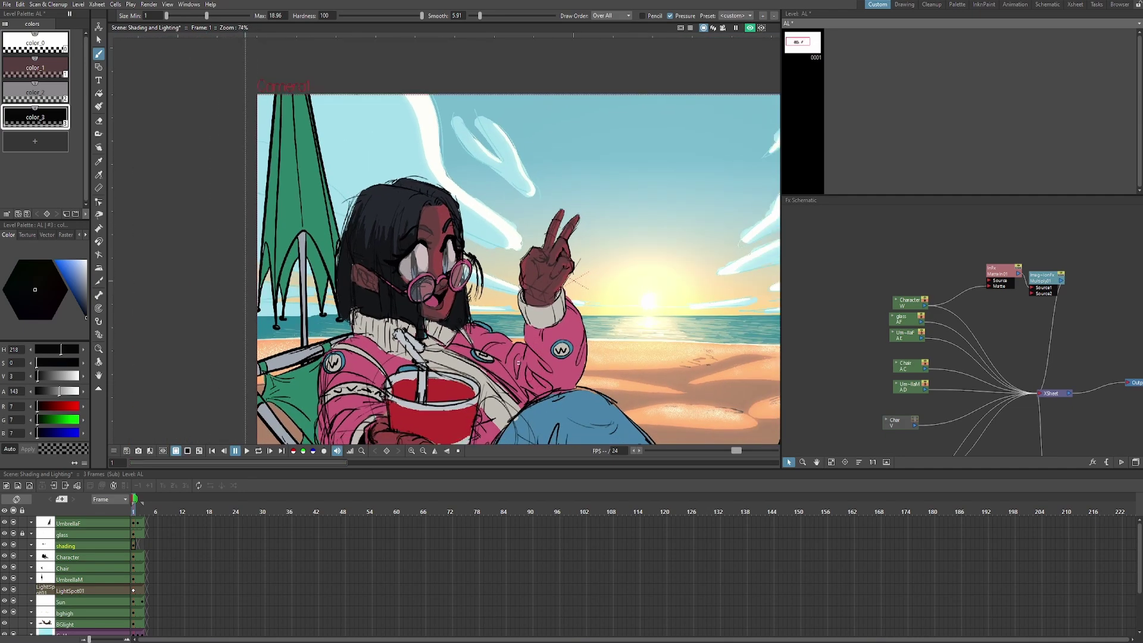
pyautogui.scroll(2, 593, 359)
pyautogui.click(750, 28)
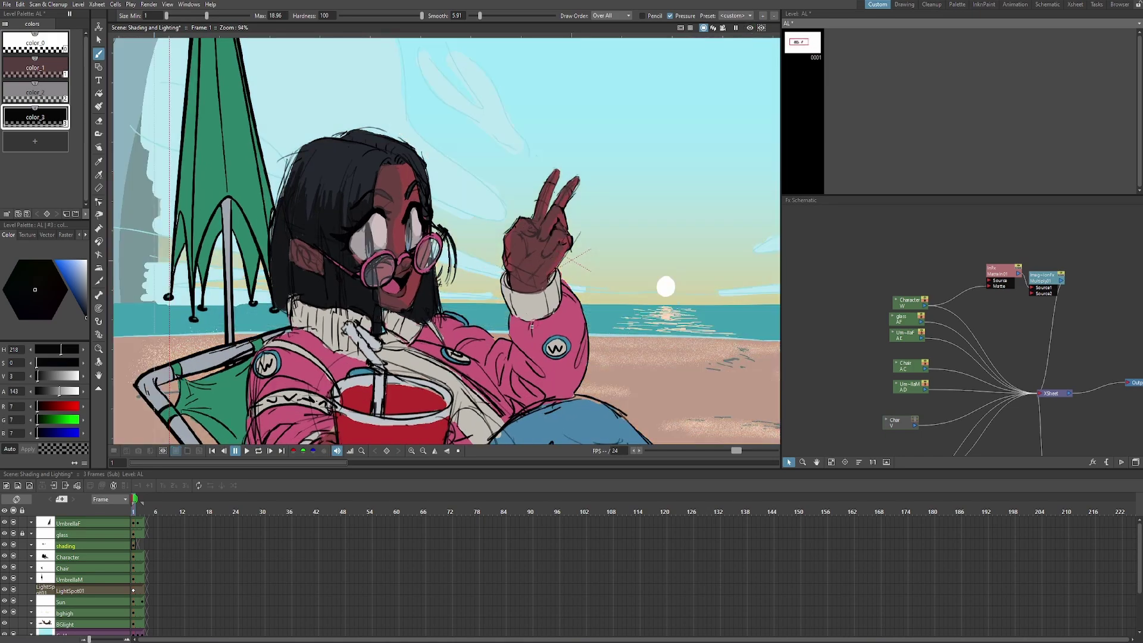
# Add color_4 based on the jacket's pink, with saturation 24 and alpha 157
pyautogui.click(35, 142)
pyautogui.click(99, 175)
pyautogui.click(612, 243)
pyautogui.scroll(2, 536, 268)
pyautogui.moveTo(63, 363); pyautogui.dragTo(45, 363)
pyautogui.scroll(1, 536, 268)
pyautogui.click(83, 392)
# Outline the shadow on the jacket's raised sleeve with color_4 and fill it
pyautogui.scroll(2, 534, 280)
pyautogui.moveTo(525, 240)
pyautogui.mouseDown()
pyautogui.moveTo(568, 312)
pyautogui.moveTo(561, 366)
pyautogui.moveTo(507, 408)
pyautogui.moveTo(525, 403)
pyautogui.moveTo(392, 343)
pyautogui.moveTo(412, 310)
pyautogui.moveTo(500, 281)
pyautogui.moveTo(513, 323)
pyautogui.moveTo(489, 342)
pyautogui.moveTo(508, 311)
pyautogui.mouseUp()
pyautogui.scroll(-2, 481, 415)
pyautogui.scroll(3, 450, 372)
pyautogui.press('f')
pyautogui.click(500, 281)
pyautogui.press('b')
pyautogui.moveTo(471, 309); pyautogui.dragTo(518, 321)
pyautogui.moveTo(531, 299); pyautogui.dragTo(499, 317)
# Darken the jacket shadow color_4 to value 31, comparing it with the rendered scene
pyautogui.scroll(-10, 554, 301)
pyautogui.click(750, 28)
pyautogui.scroll(3, 643, 351)
pyautogui.click(750, 28)
pyautogui.moveTo(57, 375); pyautogui.dragTo(49, 376)
pyautogui.click(750, 28)
pyautogui.scroll(1, 396, 286)
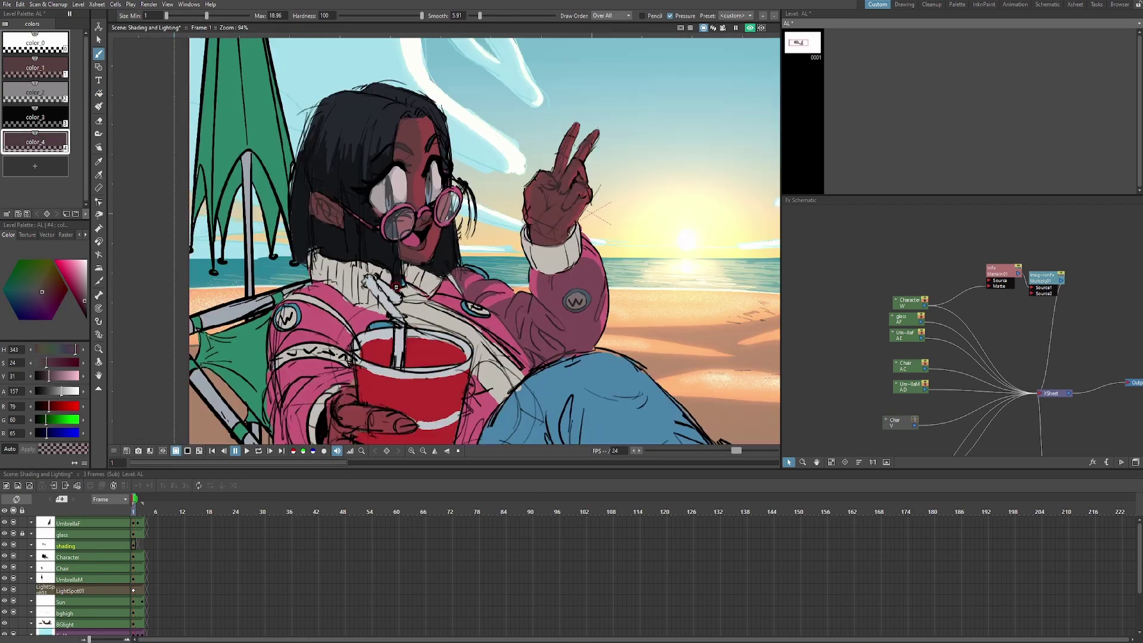
pyautogui.click(750, 28)
# Outline and fill color_4 shadows over the jacket's body and the sleeve of the arm holding the cup
pyautogui.click(35, 166)
pyautogui.click(35, 142)
pyautogui.scroll(-1, 673, 237)
pyautogui.moveTo(524, 383); pyautogui.dragTo(494, 442)
pyautogui.press('f')
pyautogui.click(499, 400)
pyautogui.press('b')
pyautogui.moveTo(314, 400); pyautogui.dragTo(334, 442)
pyautogui.moveTo(381, 368); pyautogui.dragTo(350, 441)
pyautogui.press('f')
pyautogui.click(351, 315)
pyautogui.moveTo(460, 336); pyautogui.dragTo(421, 341)
# Add color_5 as a blue-grey sweater shadow with hue 213, saturation 18, value 44 and alpha 132
pyautogui.click(35, 166)
pyautogui.click(452, 315)
pyautogui.moveTo(72, 375); pyautogui.dragTo(44, 363)
pyautogui.scroll(5, 440, 289)
pyautogui.moveTo(41, 349)
pyautogui.mouseDown()
pyautogui.moveTo(60, 350)
pyautogui.moveTo(55, 376)
pyautogui.mouseUp()
pyautogui.moveTo(78, 391); pyautogui.dragTo(57, 391)
# Paint color_5 shadows over the turtleneck collar and the pale front of the character's clothing
pyautogui.moveTo(381, 241); pyautogui.dragTo(433, 280)
pyautogui.moveTo(271, 234); pyautogui.dragTo(329, 316)
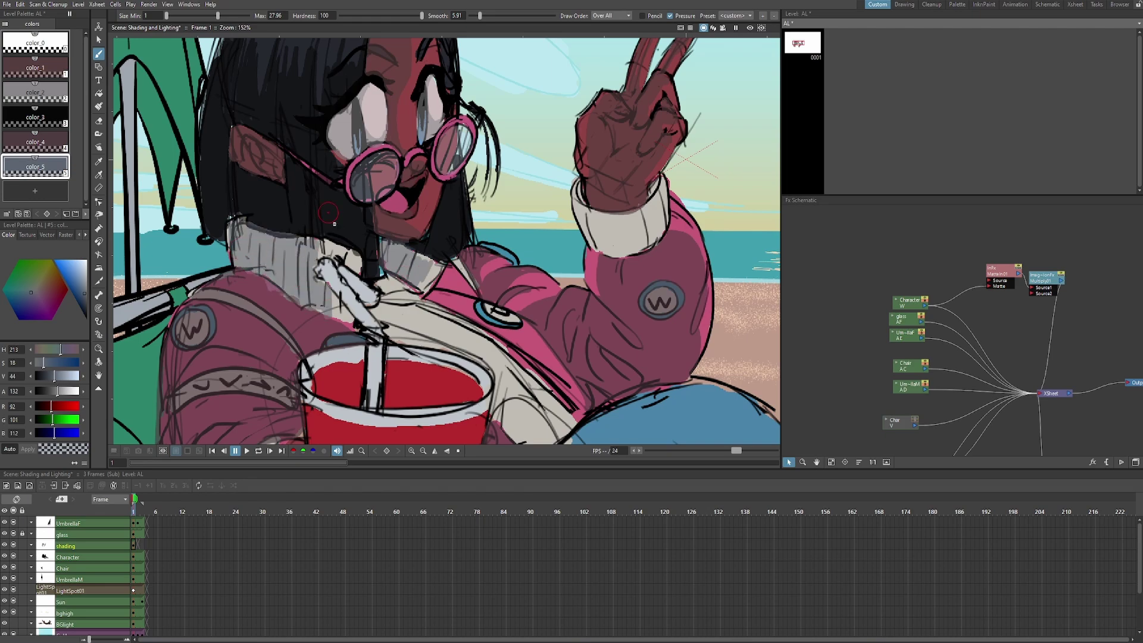
pyautogui.scroll(-3, 503, 350)
pyautogui.moveTo(452, 363); pyautogui.dragTo(427, 340)
pyautogui.moveTo(440, 327)
pyautogui.mouseDown()
pyautogui.moveTo(514, 344)
pyautogui.moveTo(504, 381)
pyautogui.mouseUp()
pyautogui.scroll(-3, 434, 398)
pyautogui.moveTo(411, 386); pyautogui.dragTo(402, 297)
# Enlarge the brush to a maximum size of 32.96 and shade the hand holding the cup with color_1
pyautogui.click(35, 67)
pyautogui.scroll(2, 373, 347)
pyautogui.press('i')
pyautogui.press('i')
pyautogui.press('i')
pyautogui.press('i')
pyautogui.press('i')
pyautogui.moveTo(402, 339)
pyautogui.mouseDown()
pyautogui.moveTo(322, 327)
pyautogui.moveTo(343, 407)
pyautogui.mouseUp()
pyautogui.scroll(-2, 499, 439)
# Add color_6 based on the cup's red, with saturation 44, value 45 and alpha 157
pyautogui.click(35, 192)
pyautogui.click(99, 174)
pyautogui.click(417, 333)
pyautogui.moveTo(67, 376); pyautogui.dragTo(61, 391)
pyautogui.moveTo(65, 376); pyautogui.dragTo(54, 377)
pyautogui.moveTo(67, 363); pyautogui.dragTo(54, 363)
# Paint color_6 shadows on the outside of the red cup and inside its rim
pyautogui.press('b')
pyautogui.moveTo(402, 383); pyautogui.dragTo(449, 393)
pyautogui.moveTo(377, 304); pyautogui.dragTo(468, 318)
pyautogui.moveTo(452, 333); pyautogui.dragTo(438, 365)
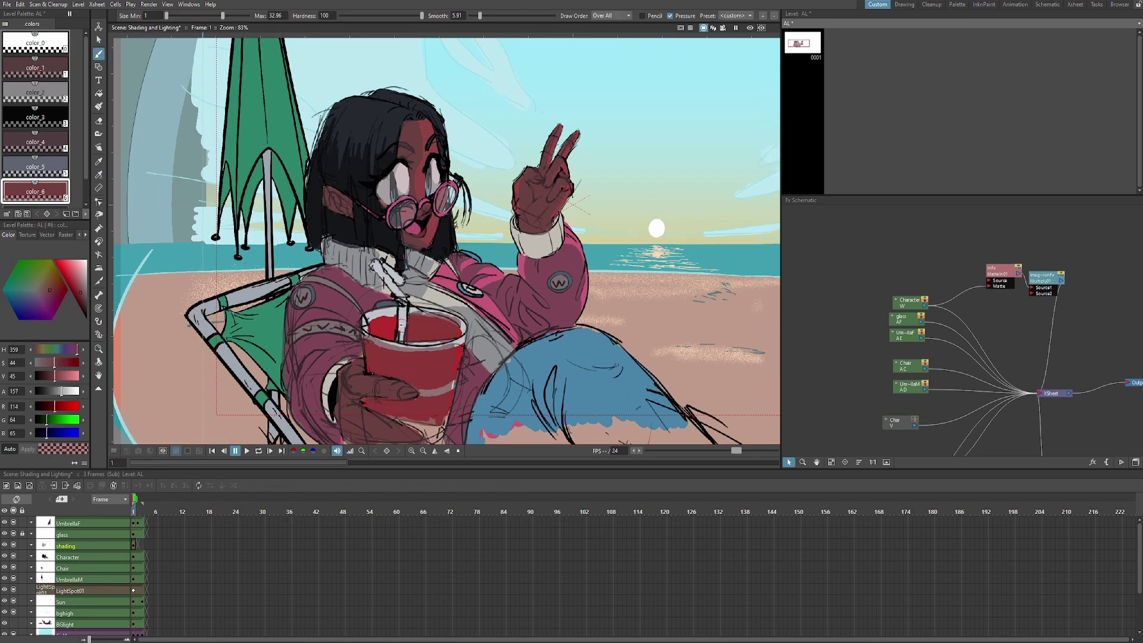
# Add color_7 based on the blue of the jeans, with saturation 74 and value 42
pyautogui.scroll(-3, 509, 361)
pyautogui.scroll(1, 578, 365)
pyautogui.moveTo(577, 365); pyautogui.dragTo(528, 347)
pyautogui.click(36, 205)
pyautogui.click(99, 175)
pyautogui.click(485, 351)
pyautogui.press('b')
pyautogui.scroll(1, 535, 381)
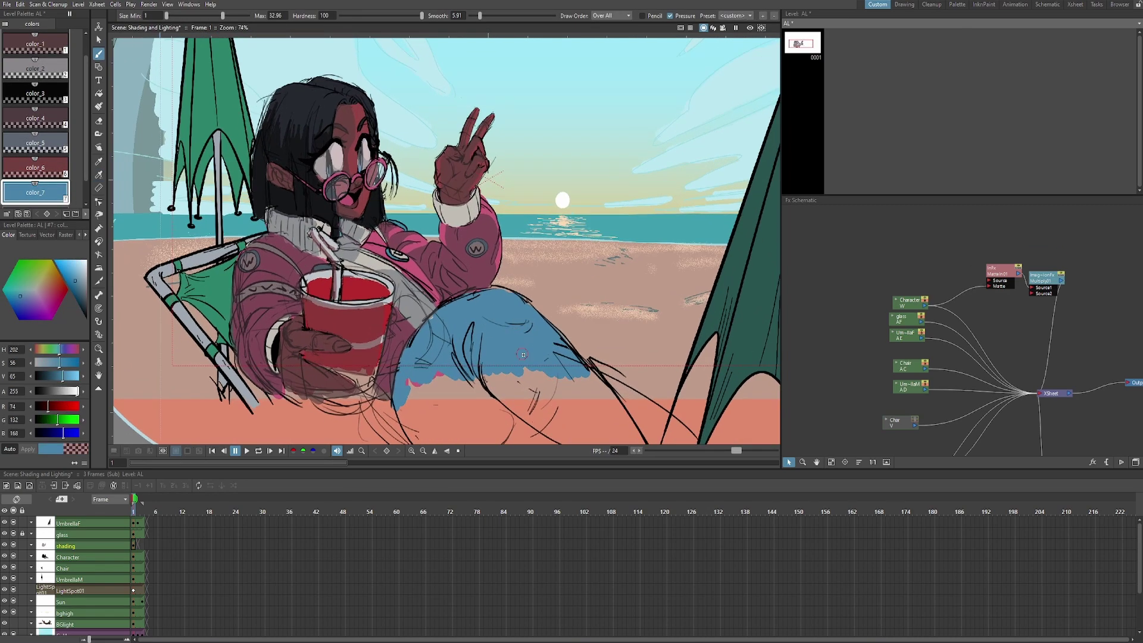
pyautogui.moveTo(61, 376); pyautogui.dragTo(53, 377)
pyautogui.moveTo(60, 362); pyautogui.dragTo(67, 363)
# Outline and fill the shadow on the jeans with color_7, leaving the knee lit, and lower its alpha to 140
pyautogui.moveTo(535, 369); pyautogui.dragTo(527, 366)
pyautogui.moveTo(486, 324); pyautogui.dragTo(560, 386)
pyautogui.press('a')
pyautogui.press('b')
pyautogui.moveTo(77, 391); pyautogui.dragTo(58, 391)
pyautogui.moveTo(468, 325)
pyautogui.mouseDown()
pyautogui.moveTo(461, 368)
pyautogui.moveTo(488, 325)
pyautogui.mouseUp()
pyautogui.press('a')
pyautogui.click(518, 357)
pyautogui.press('b')
pyautogui.moveTo(589, 362); pyautogui.dragTo(566, 399)
pyautogui.press('a')
pyautogui.scroll(-3, 586, 396)
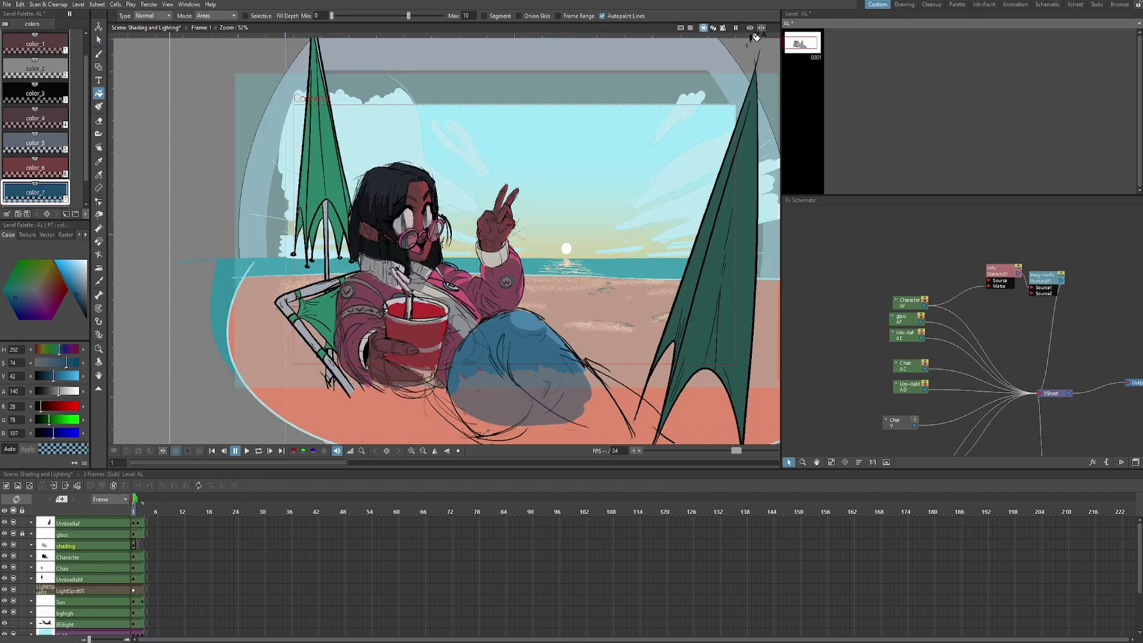
# Darken the jacket shadow color_4 to saturation 23, value 20 and alpha 185 against the rendered scene
pyautogui.click(750, 28)
pyautogui.scroll(1, 38, 119)
pyautogui.click(35, 90)
pyautogui.click(35, 141)
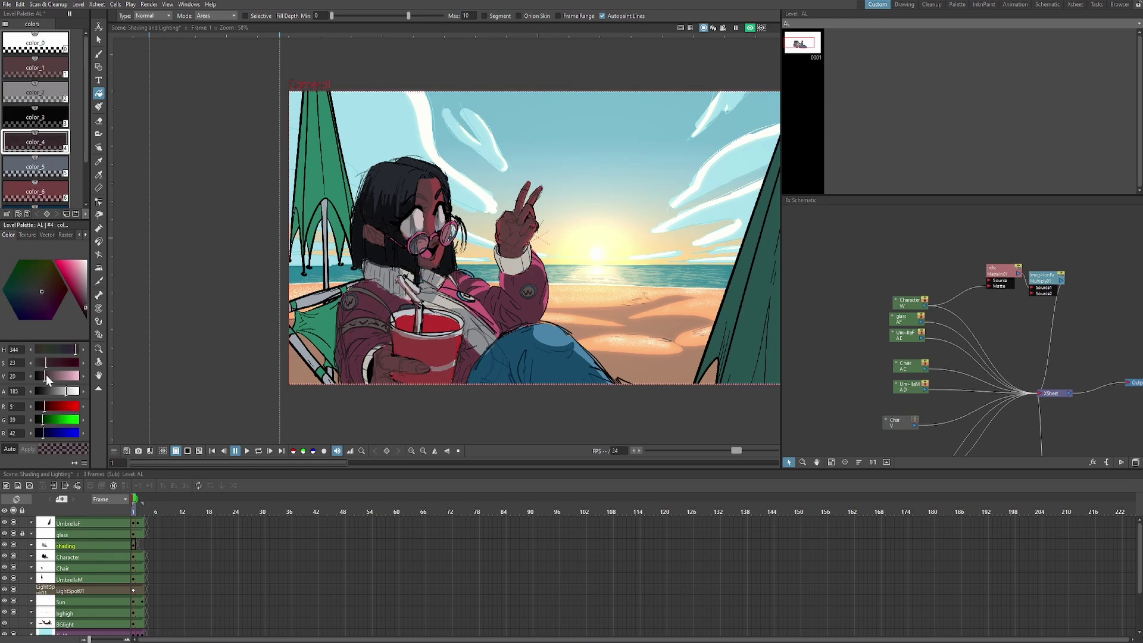
pyautogui.scroll(1, 482, 250)
# Compare the shaded character with the rendered sunset background and save the scene
pyautogui.click(750, 28)
pyautogui.scroll(3, 417, 178)
pyautogui.click(750, 28)
pyautogui.scroll(-3, 390, 197)
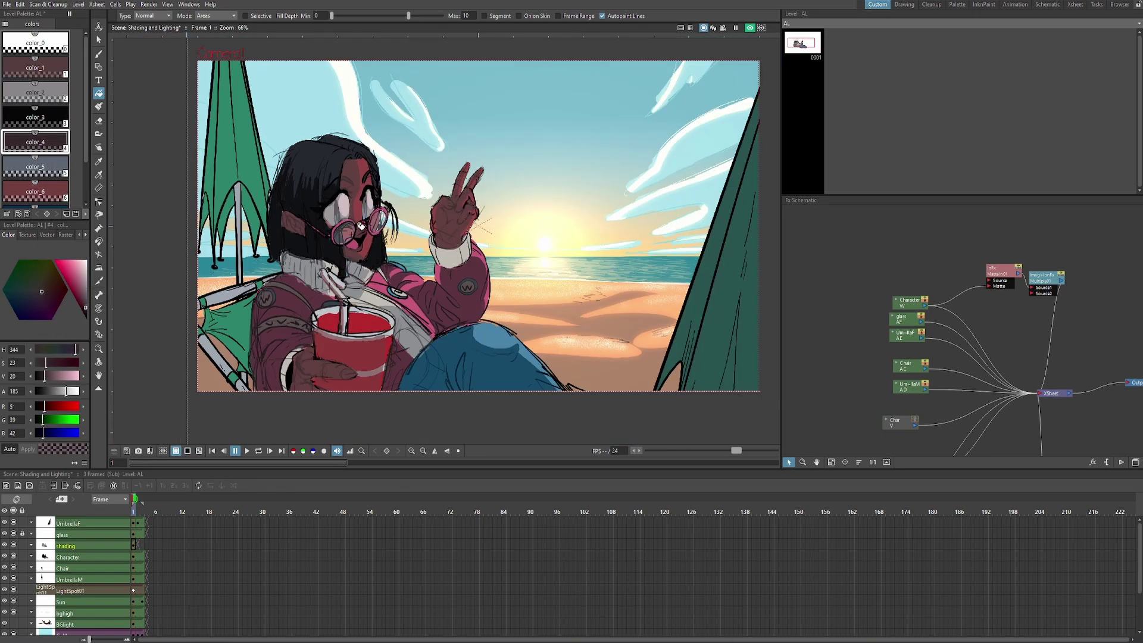
pyautogui.scroll(2, 358, 224)
pyautogui.scroll(-2, 48, 164)
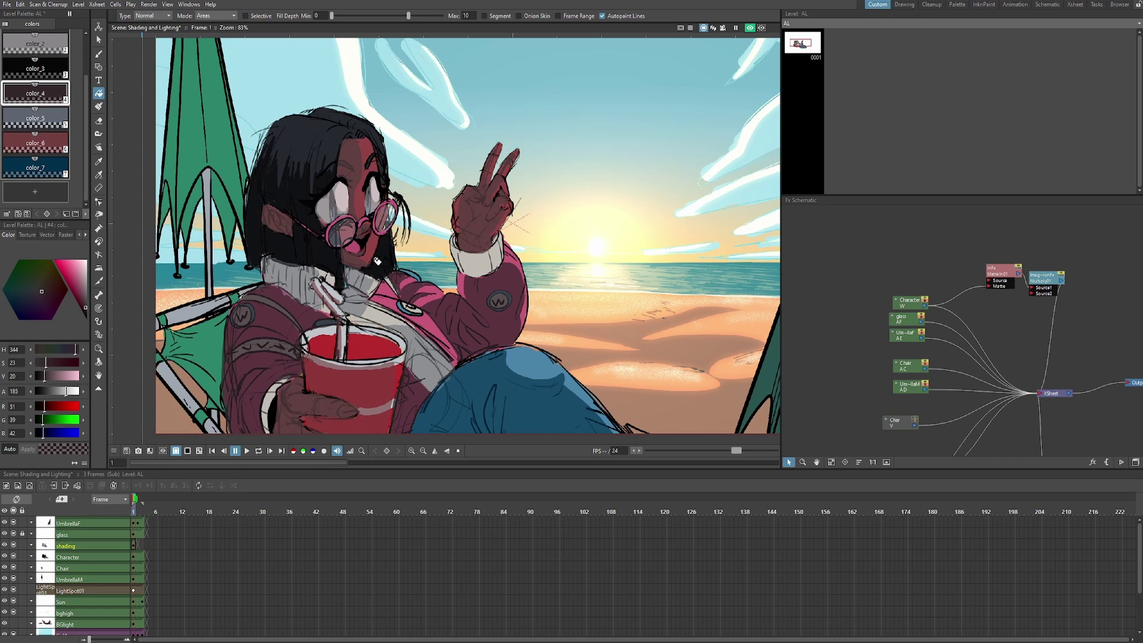
pyautogui.scroll(-1, 485, 306)
pyautogui.scroll(-1, 485, 306)
pyautogui.hotkey('ctrl', 's')
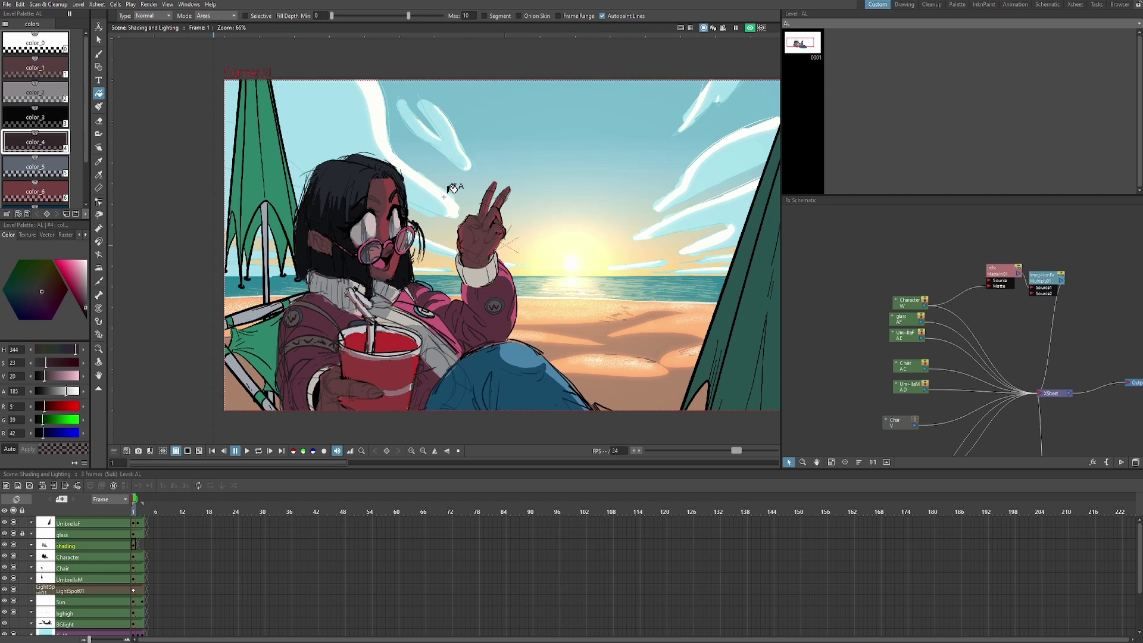
# Delete the two effect nodes connected to the Character node in the Fx schematic
pyautogui.scroll(1, 446, 215)
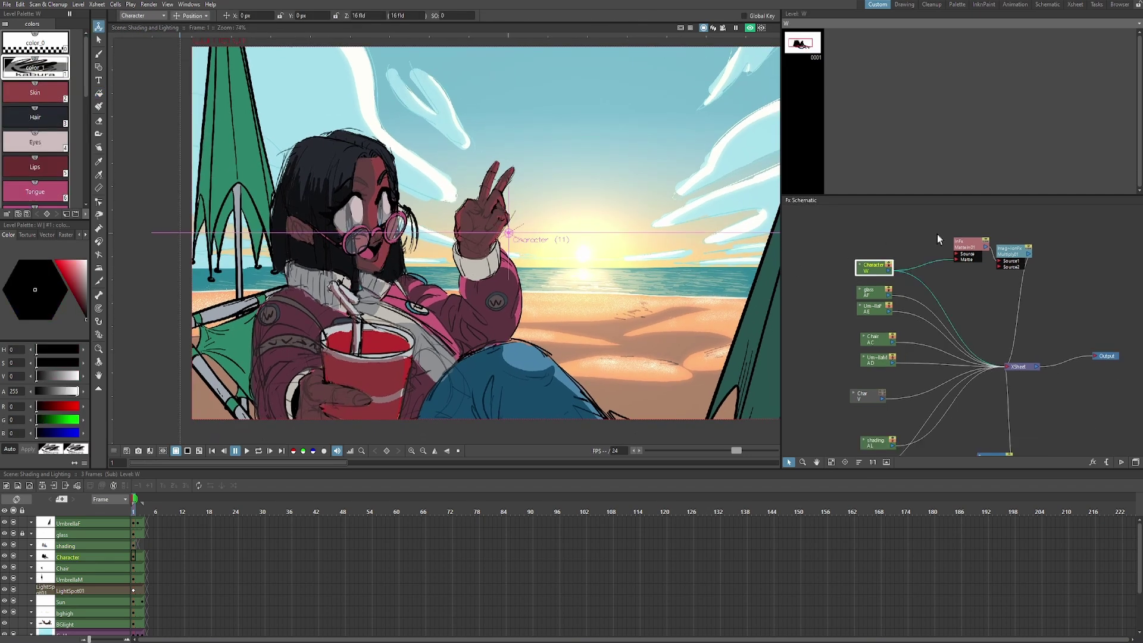
pyautogui.rightClick(974, 248)
pyautogui.click(996, 335)
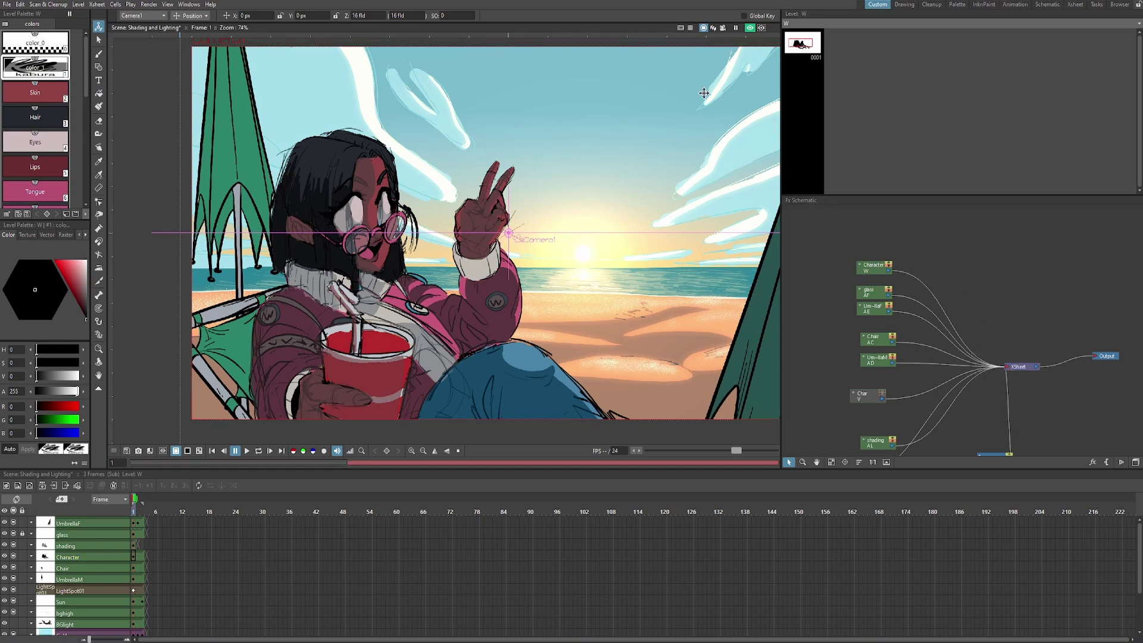
# Switch to the Animation workspace and turn on the render preview beside the Fx schematic
pyautogui.click(1015, 4)
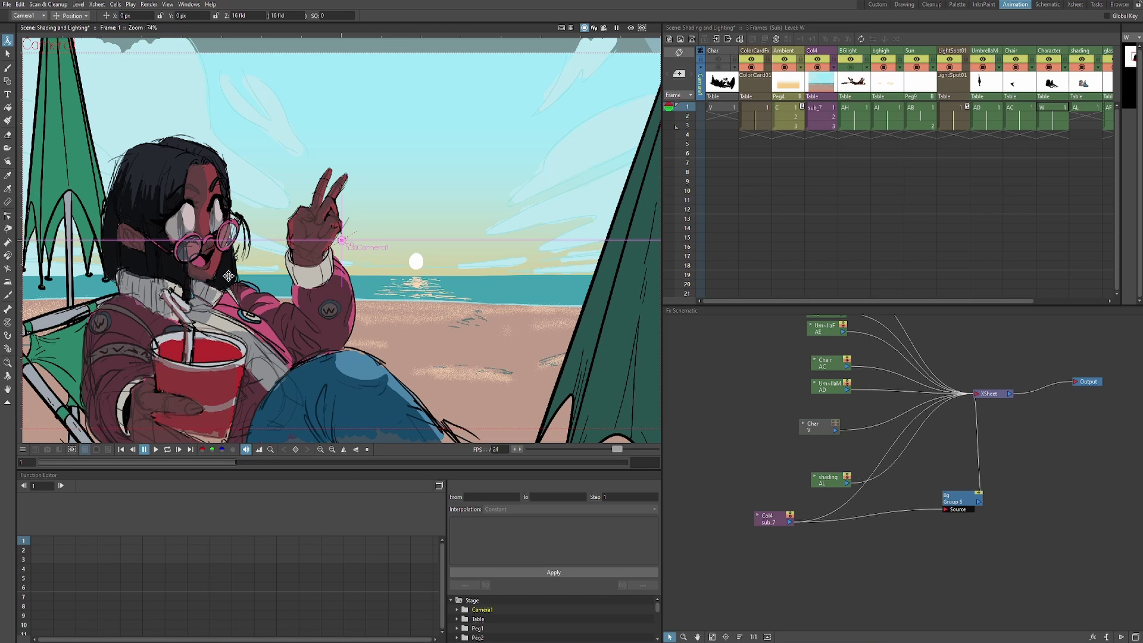
pyautogui.scroll(-1, 259, 267)
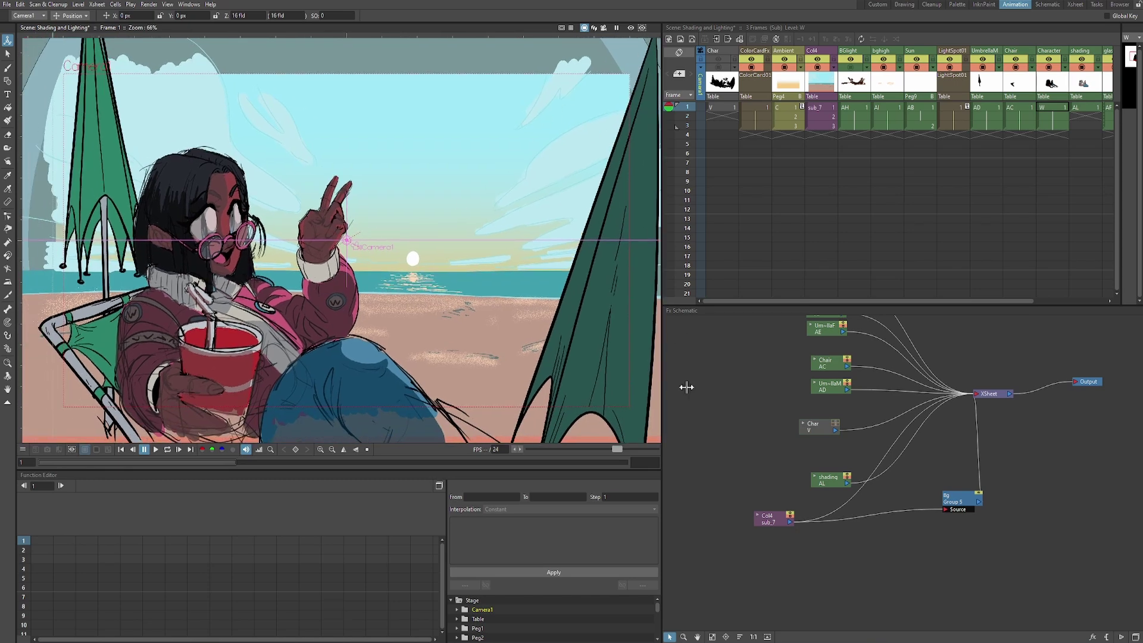
pyautogui.click(630, 28)
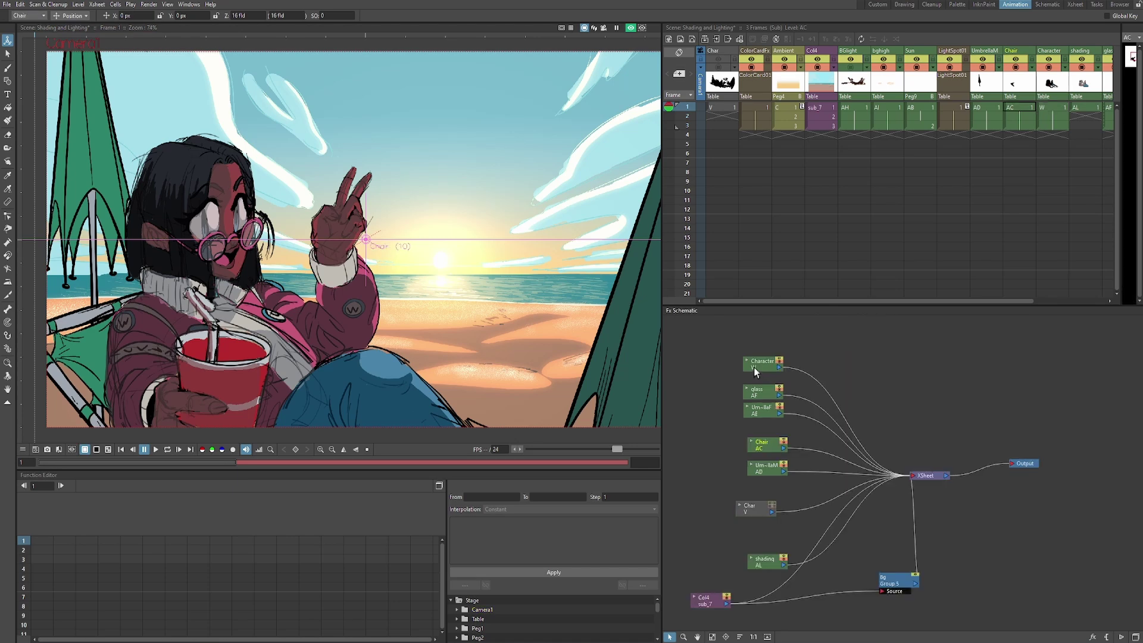
pyautogui.moveTo(765, 503); pyautogui.dragTo(762, 517)
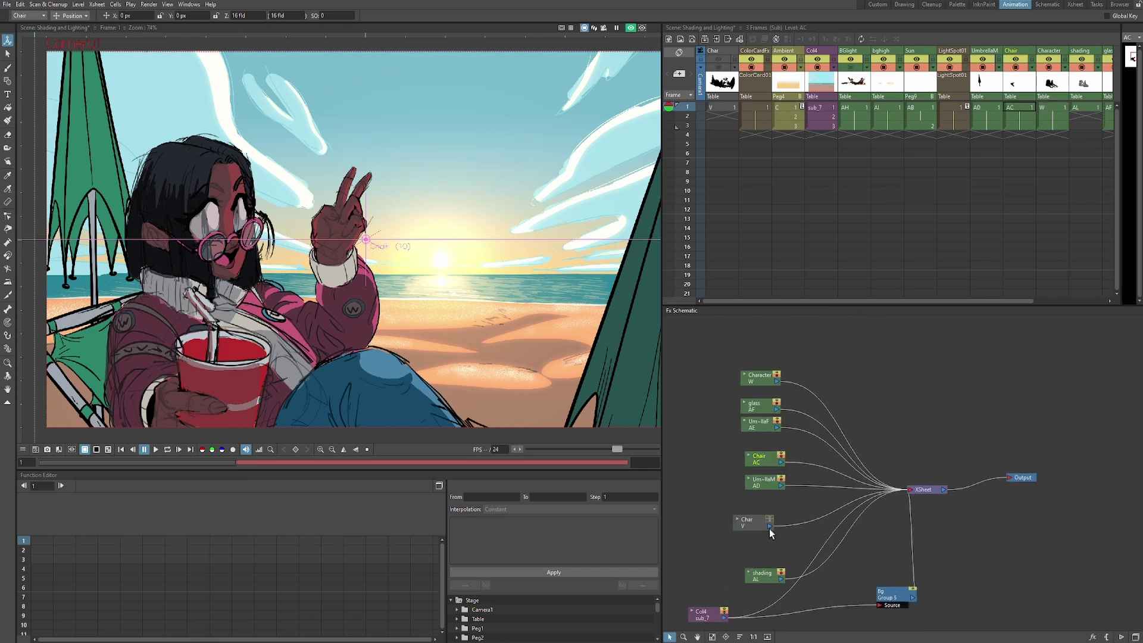
# Move the shading node above the Character node and reorder the nodes in the Fx schematic
pyautogui.moveTo(764, 581); pyautogui.dragTo(762, 350)
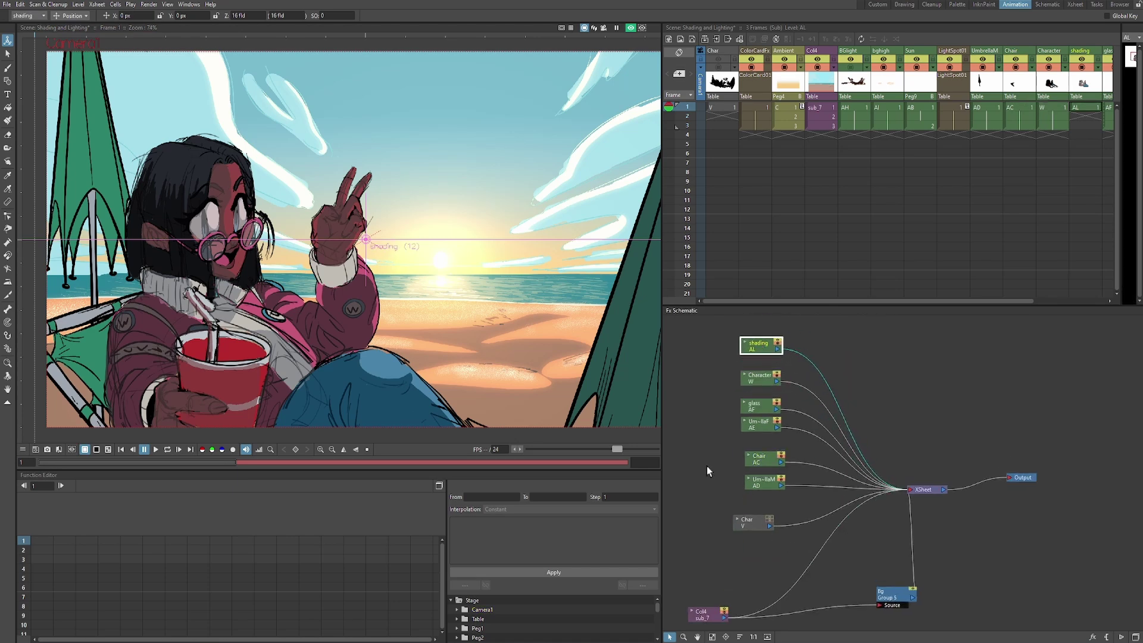
pyautogui.click(740, 638)
pyautogui.moveTo(737, 446)
pyautogui.mouseDown()
pyautogui.moveTo(746, 508)
pyautogui.moveTo(736, 457)
pyautogui.mouseUp()
pyautogui.scroll(-2, 727, 466)
pyautogui.scroll(2, 728, 466)
pyautogui.scroll(-3, 735, 500)
pyautogui.scroll(2, 737, 459)
# Insert a Matte In effect between the shading node and the XSheet
pyautogui.click(748, 439)
pyautogui.click(755, 421)
pyautogui.rightClick(755, 420)
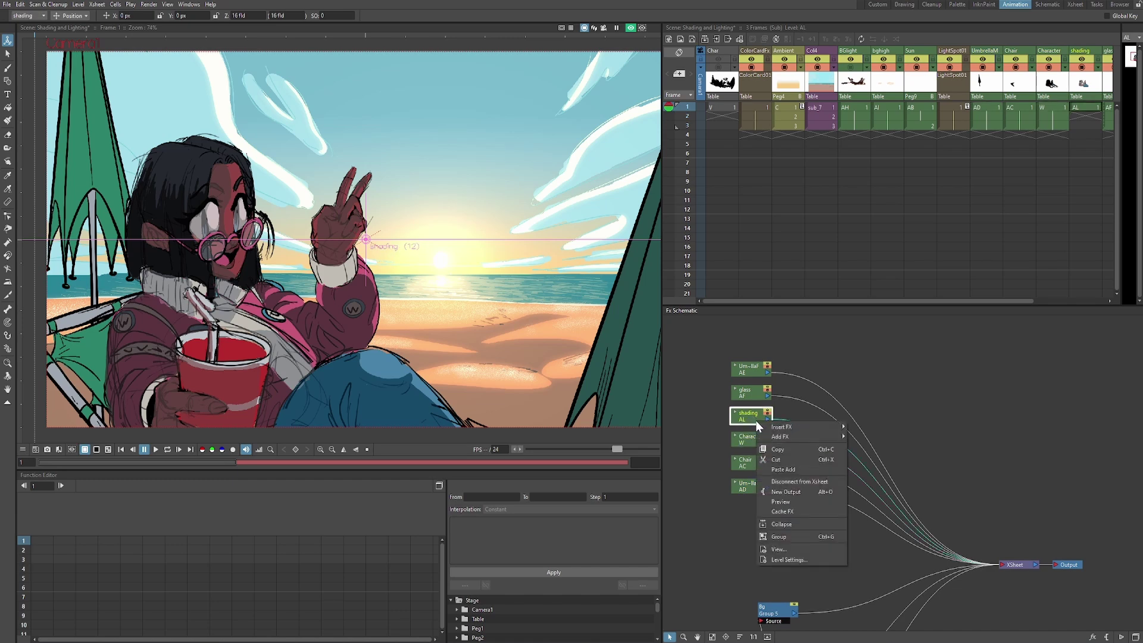
pyautogui.moveTo(786, 427)
pyautogui.moveTo(866, 505)
pyautogui.click(923, 524)
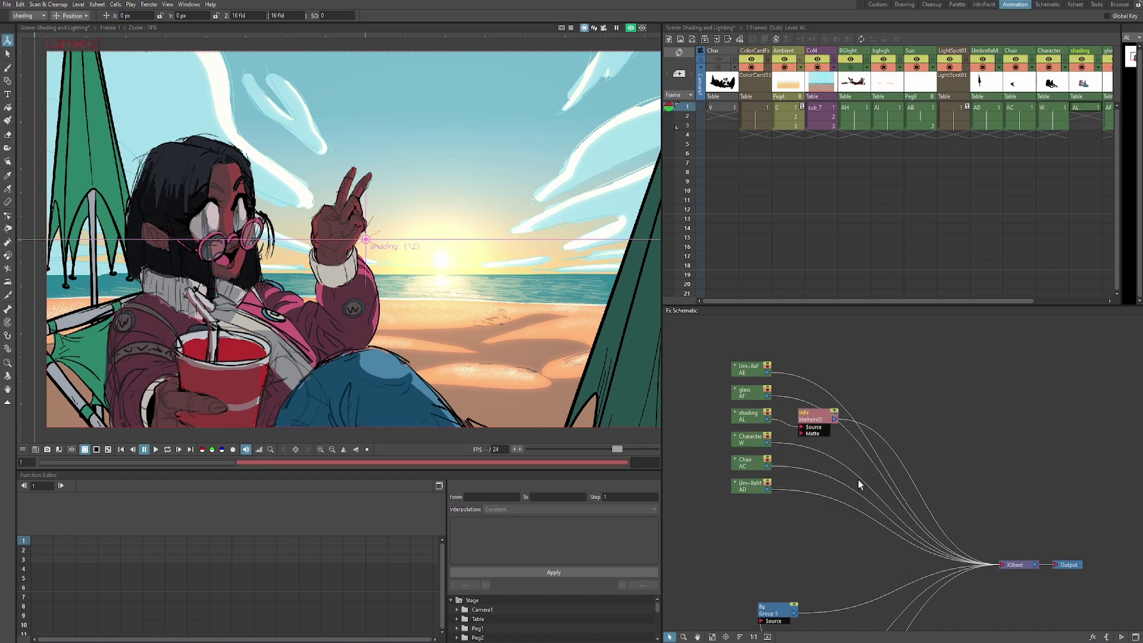
# Connect the Character node to the Matte port of the Matte In effect and reposition the effect node
pyautogui.click(771, 446)
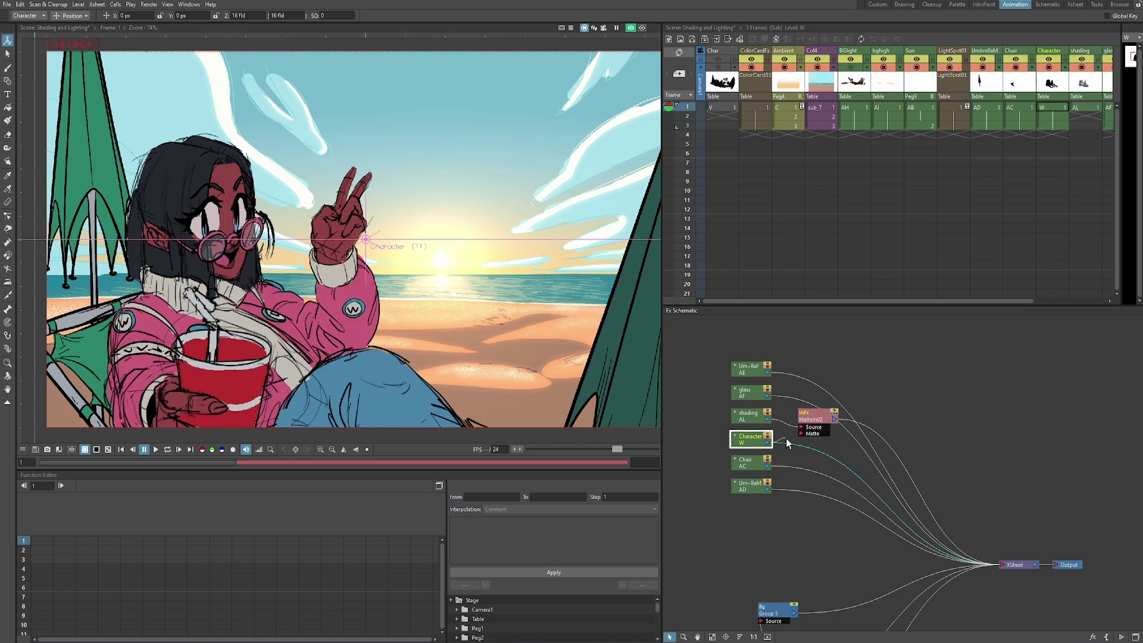
pyautogui.moveTo(797, 441); pyautogui.dragTo(802, 438)
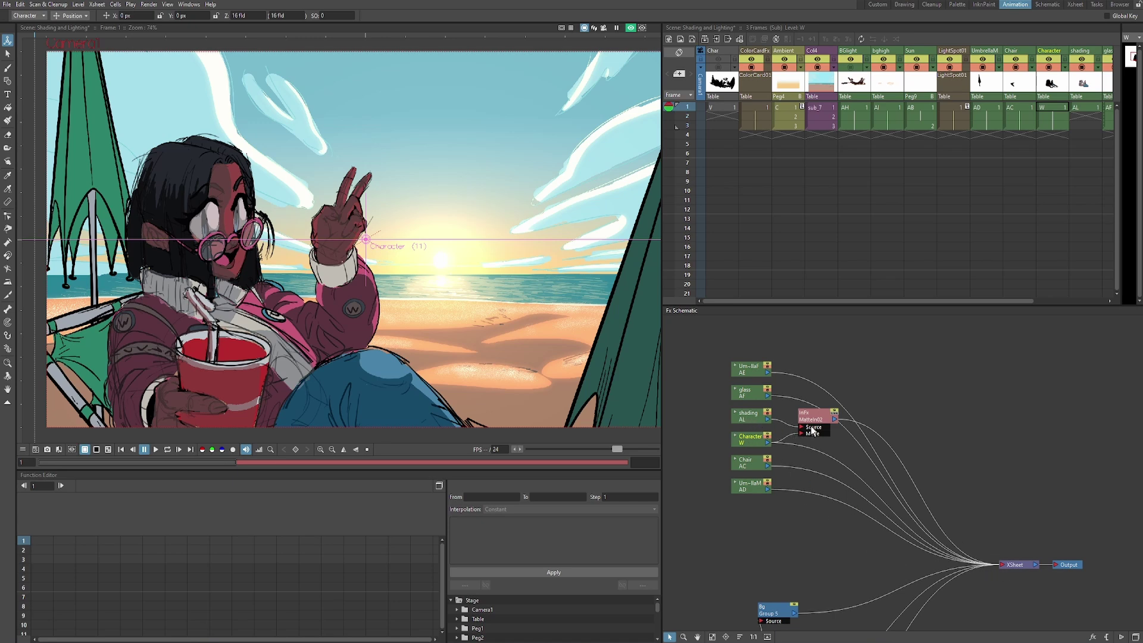
pyautogui.moveTo(809, 427); pyautogui.dragTo(814, 421)
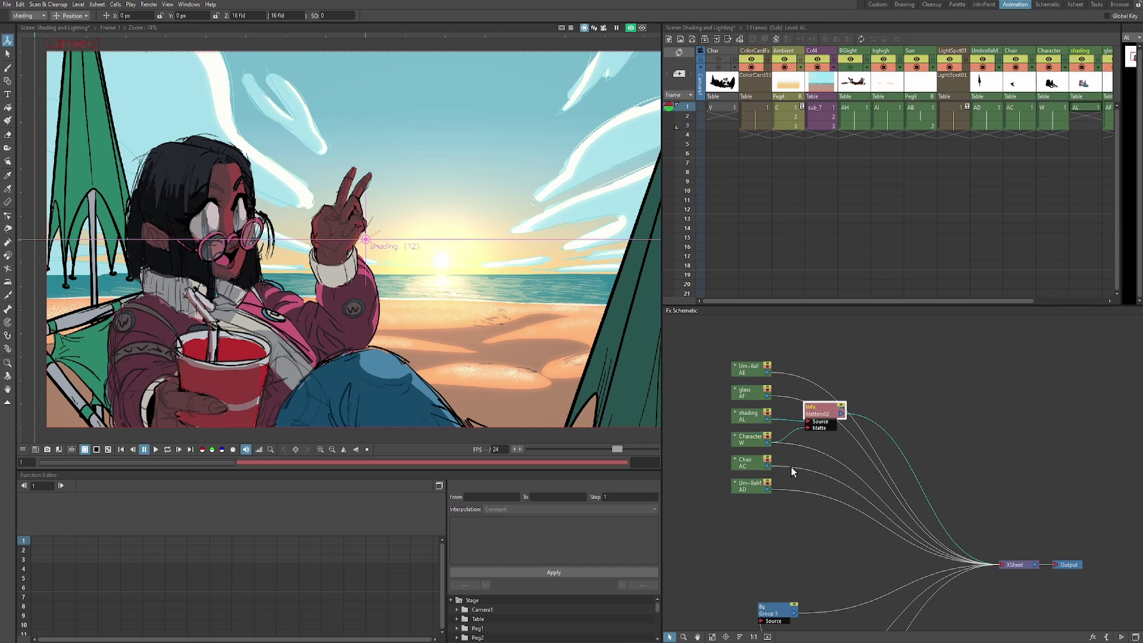
pyautogui.click(742, 441)
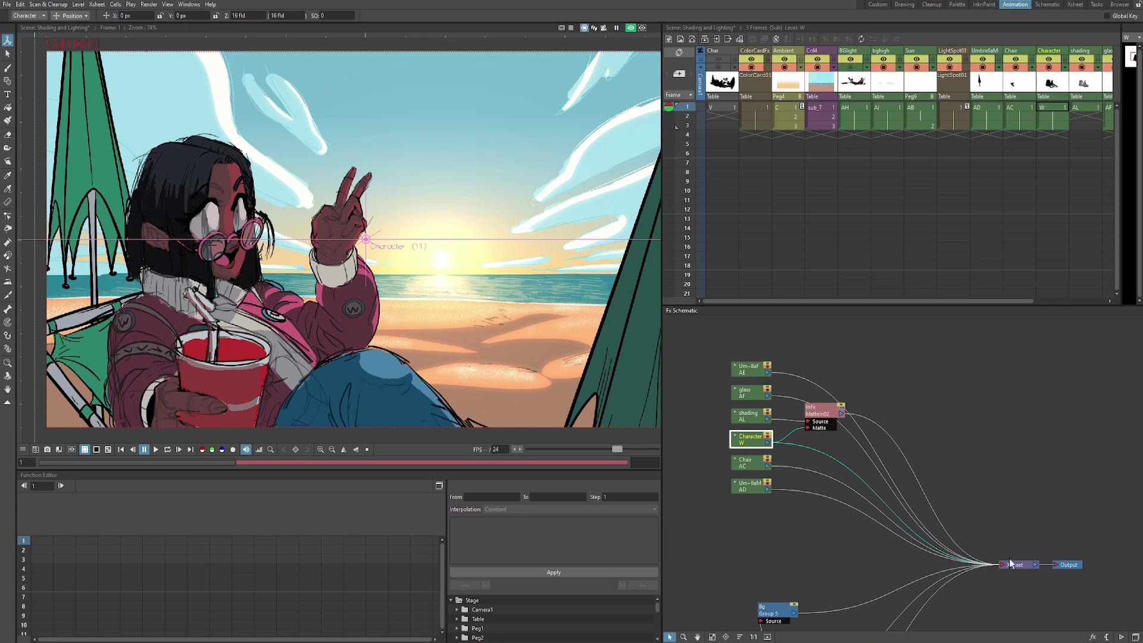
# Examine up close how the matted shading covers the character's face, eyes and line art
pyautogui.scroll(2, 162, 283)
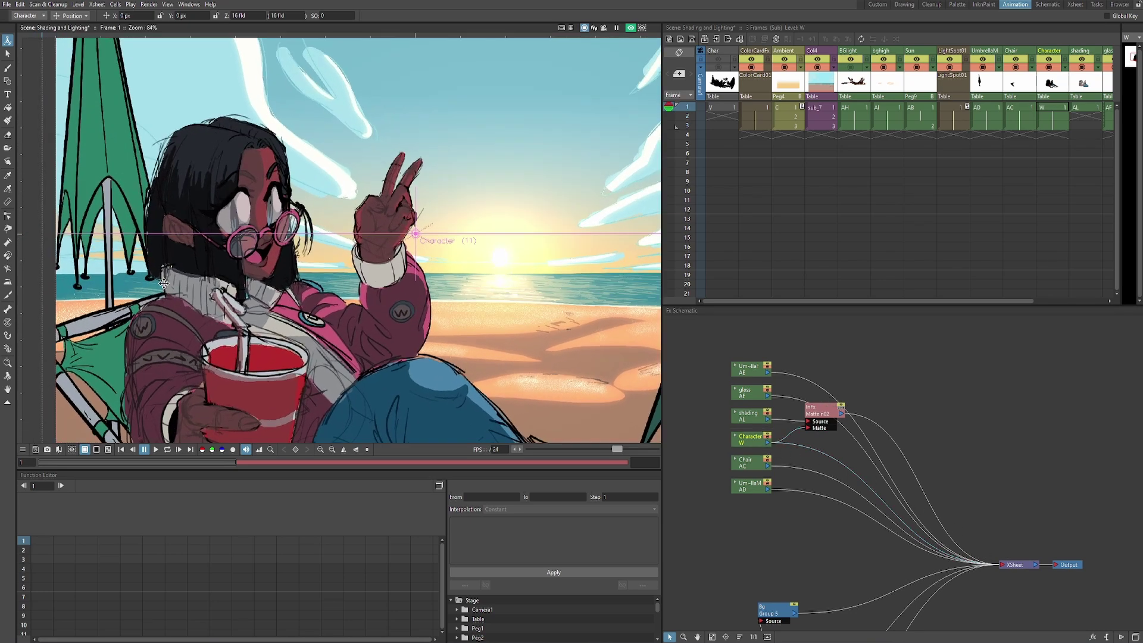
pyautogui.moveTo(158, 335); pyautogui.dragTo(168, 305)
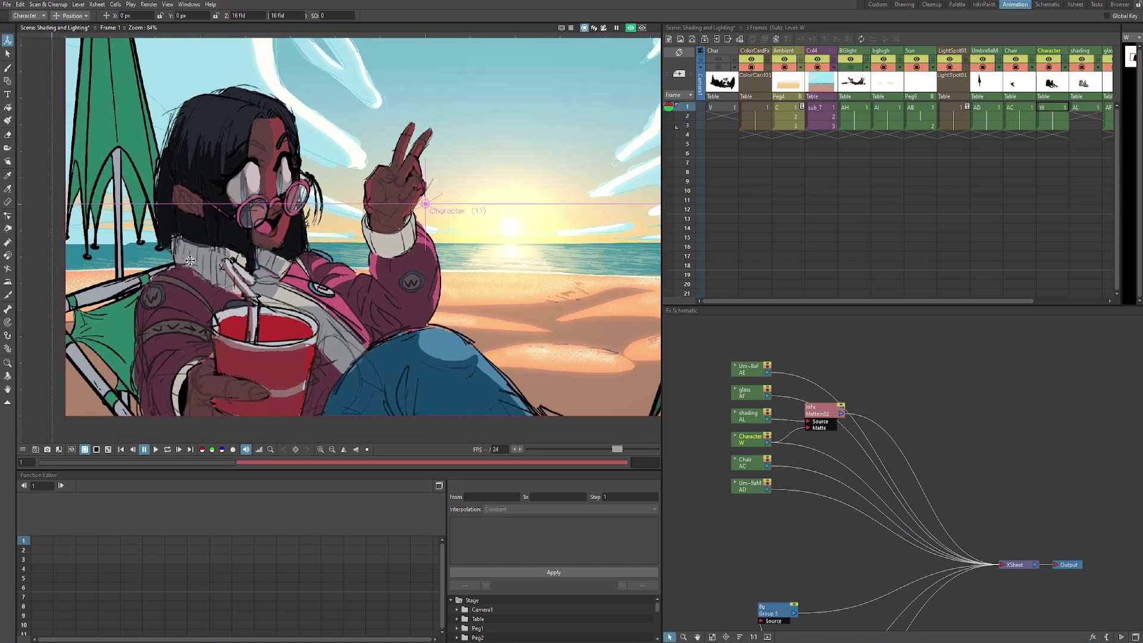
pyautogui.scroll(-2, 208, 310)
pyautogui.moveTo(255, 240); pyautogui.dragTo(267, 288)
pyautogui.scroll(1, 301, 313)
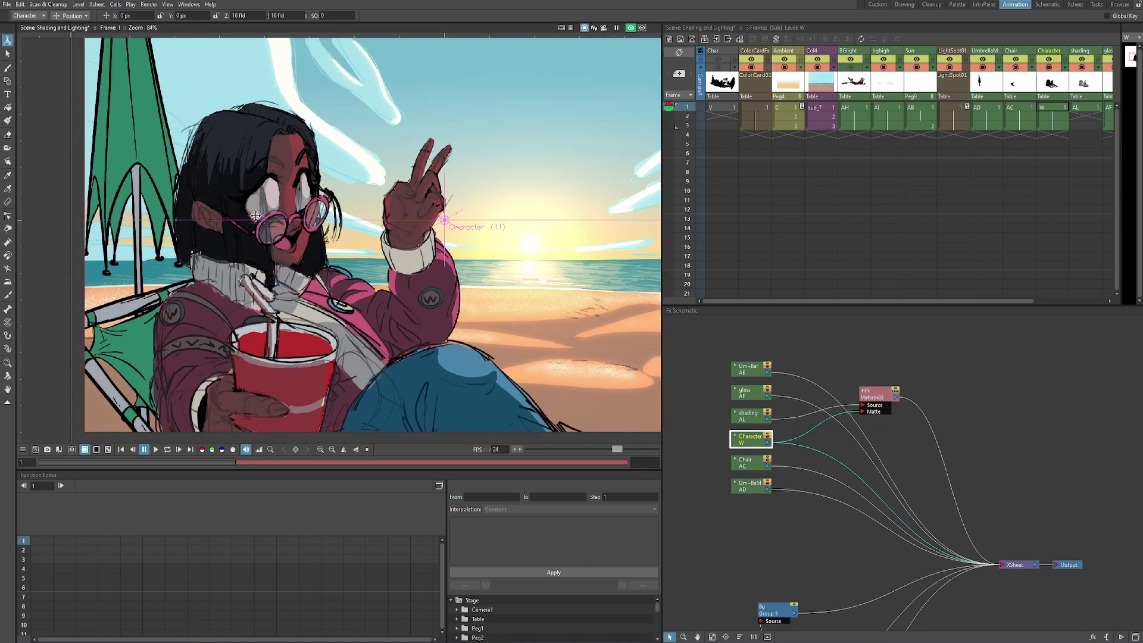
pyautogui.scroll(8, 240, 187)
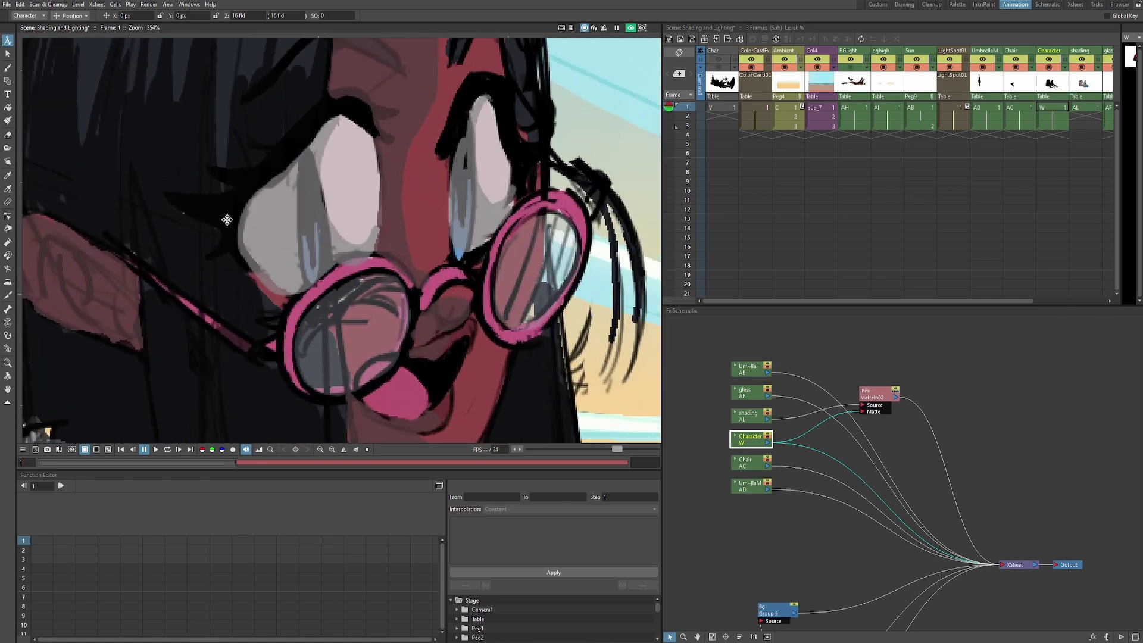
pyautogui.scroll(-6, 261, 189)
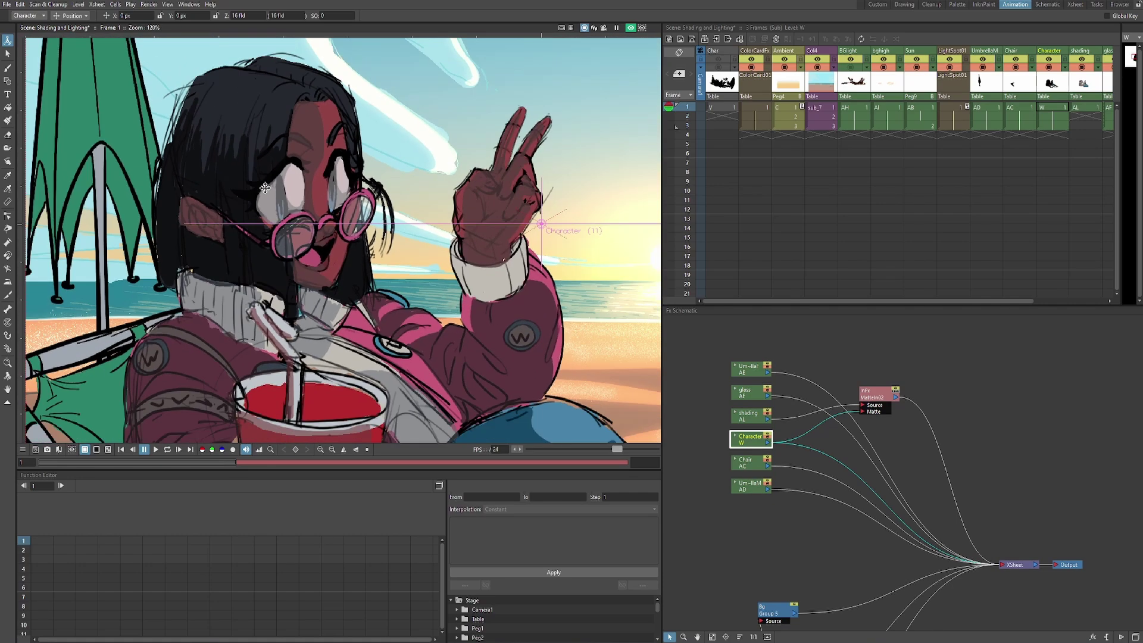
# Insert a Palette Filter effect on the link between the Character node and the Matte In's Matte port
pyautogui.click(714, 439)
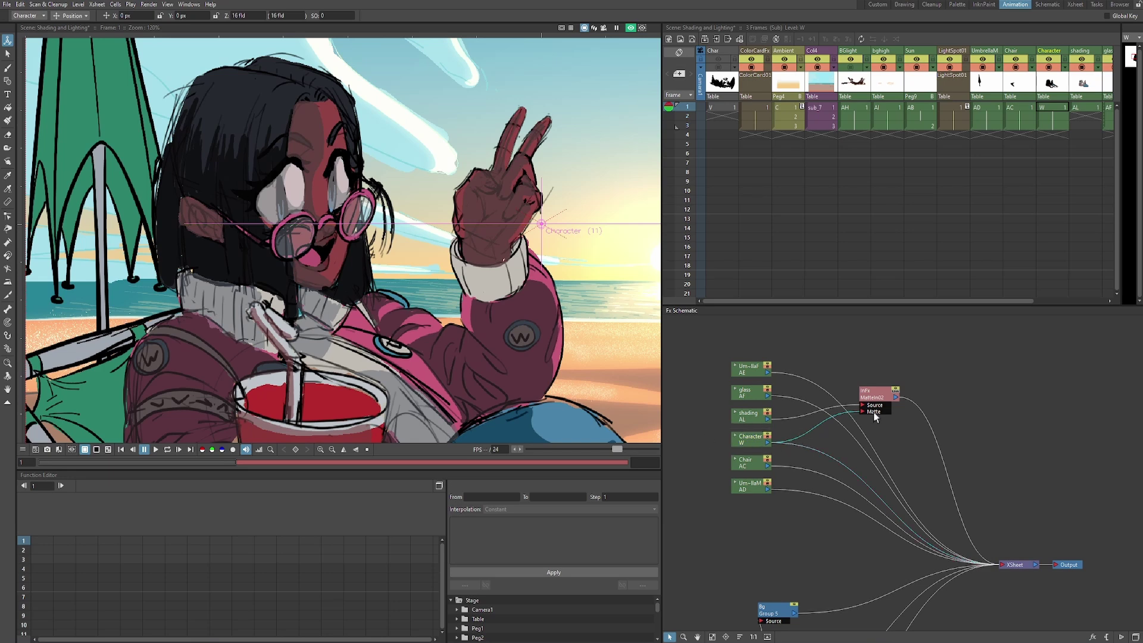
pyautogui.rightClick(810, 431)
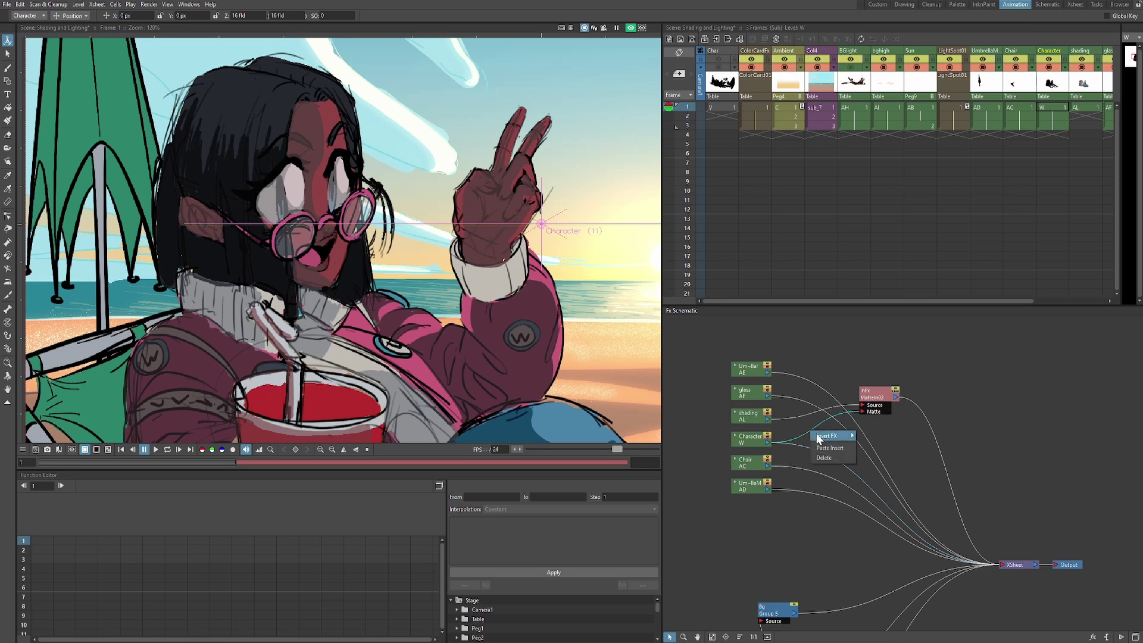
pyautogui.moveTo(834, 435)
pyautogui.moveTo(875, 553)
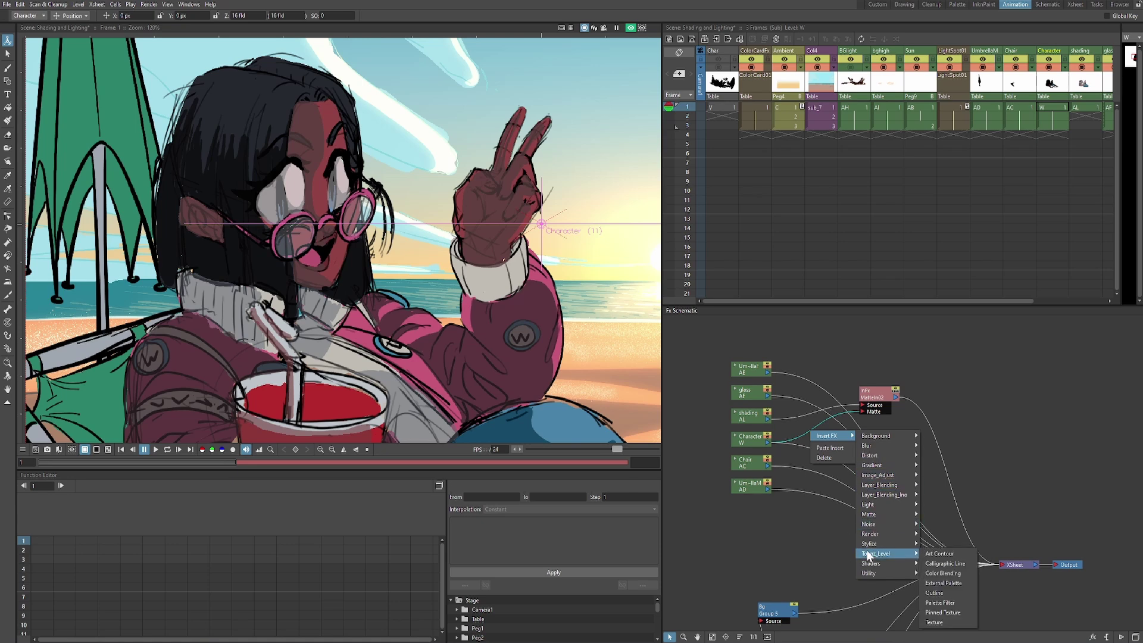
pyautogui.click(952, 607)
pyautogui.moveTo(816, 444); pyautogui.dragTo(820, 434)
# Set the Palette Filter's color indexes to 1, keeping Lines & Areas and the Delete action, and close its settings
pyautogui.doubleClick(820, 434)
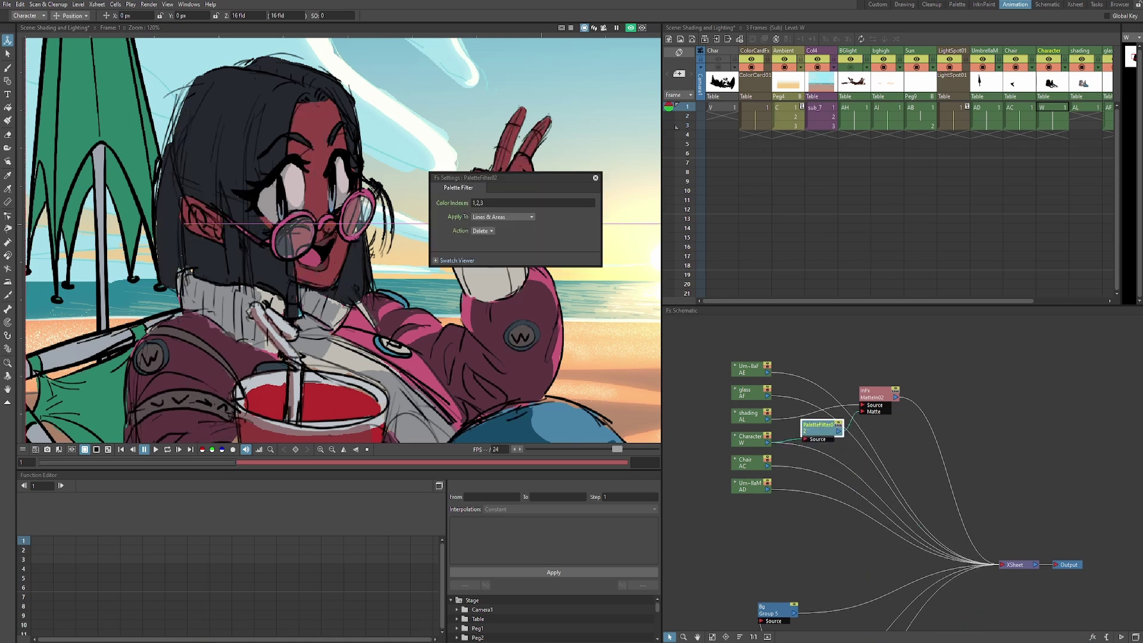
pyautogui.moveTo(498, 180); pyautogui.dragTo(502, 256)
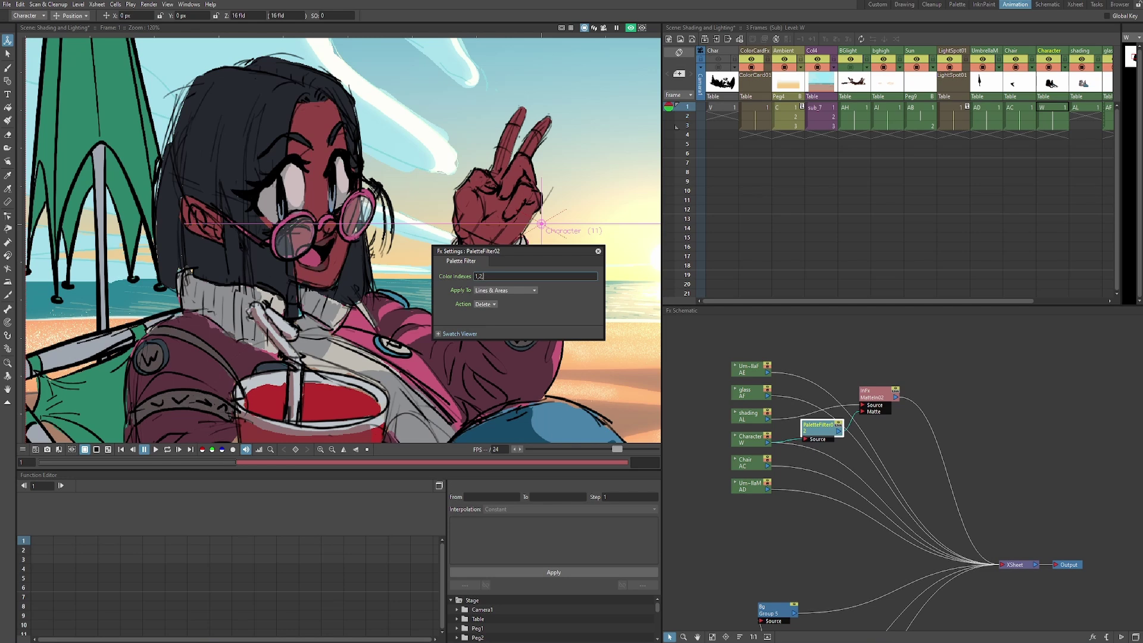
pyautogui.press('Return')
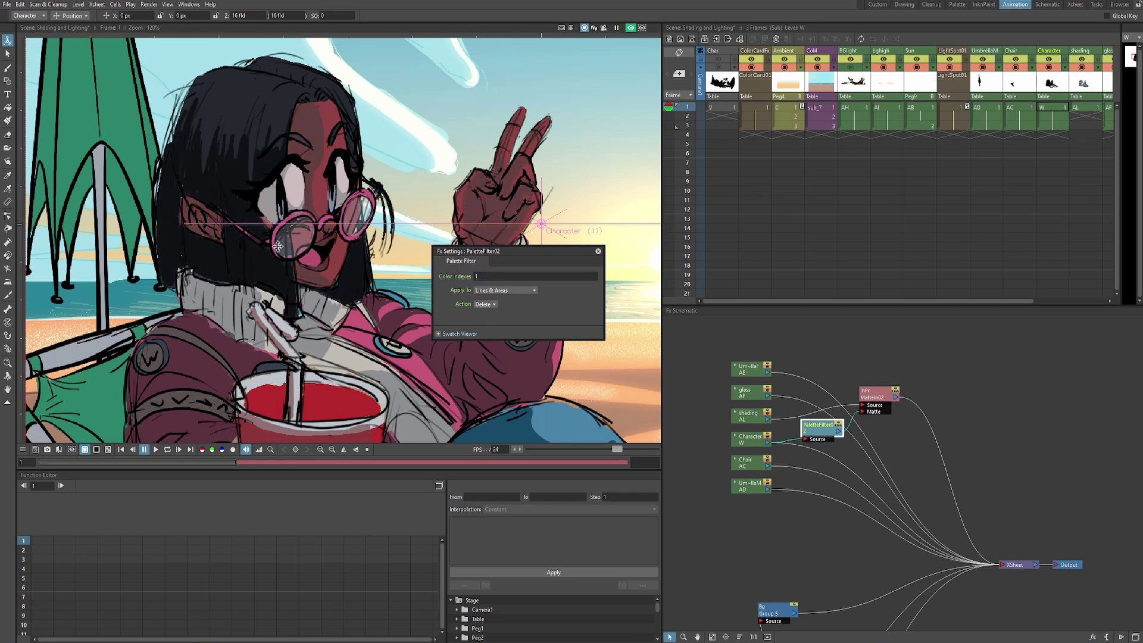
pyautogui.scroll(-6, 234, 203)
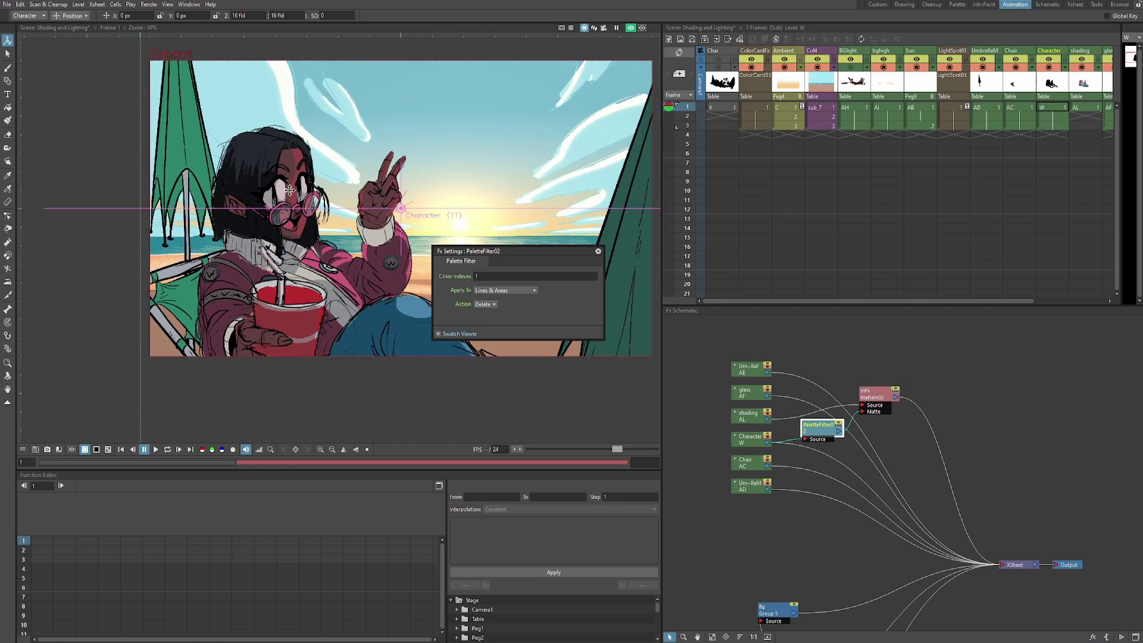
pyautogui.click(598, 251)
# Switch to the Custom workspace and turn on the render preview
pyautogui.click(903, 4)
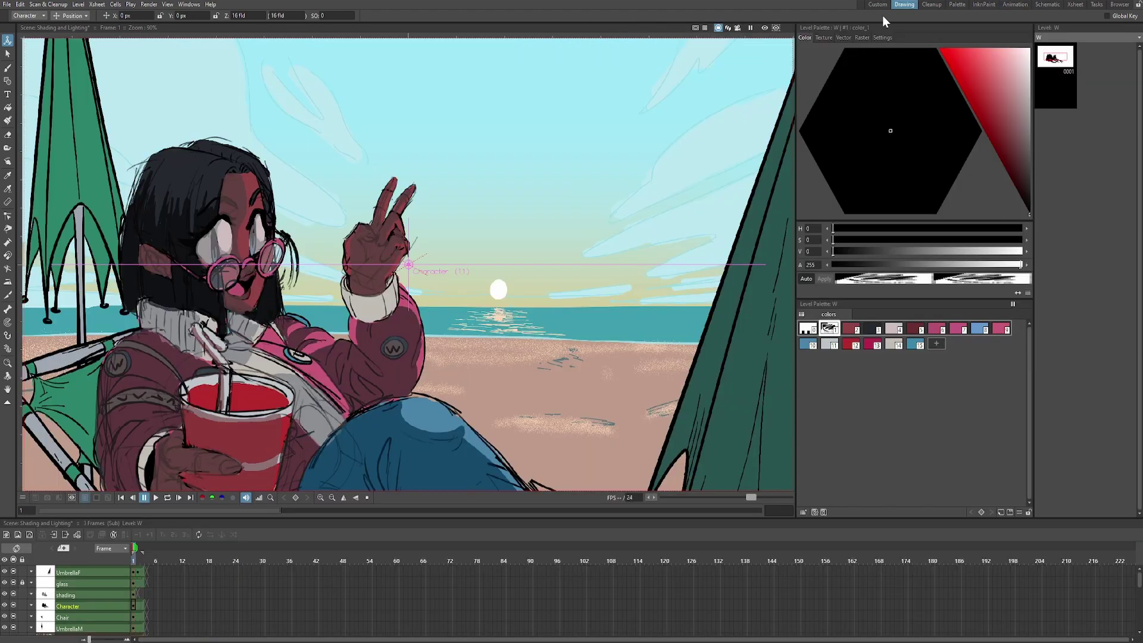
pyautogui.moveTo(212, 360); pyautogui.dragTo(265, 340)
pyautogui.click(765, 28)
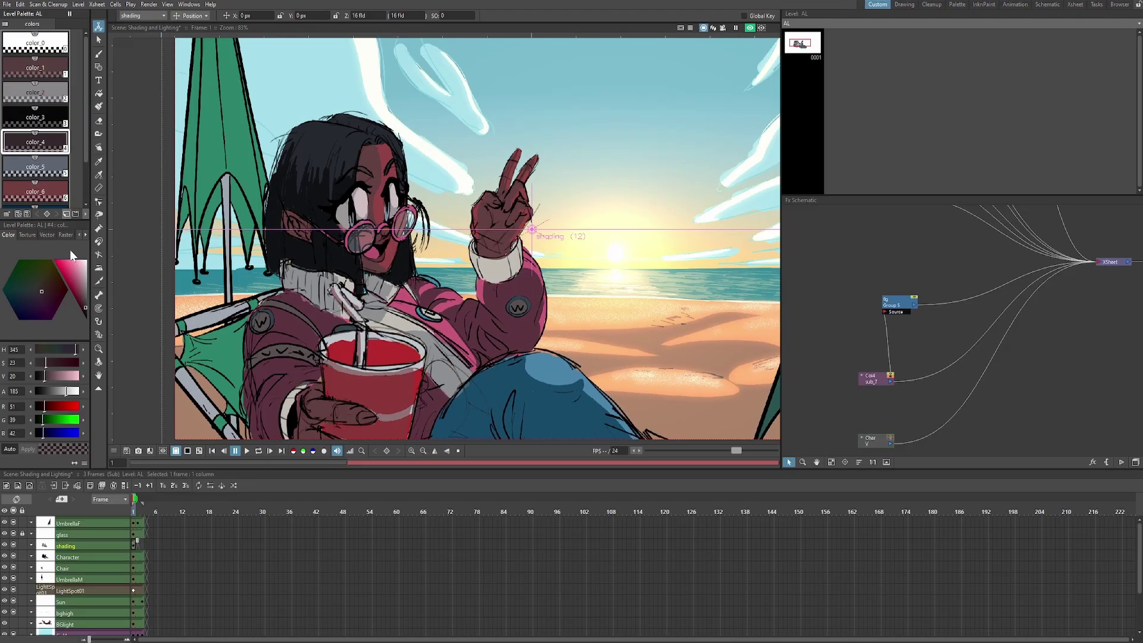
# Set the shading level's jacket shadow color_4 to saturation 72 and value 30
pyautogui.click(80, 303)
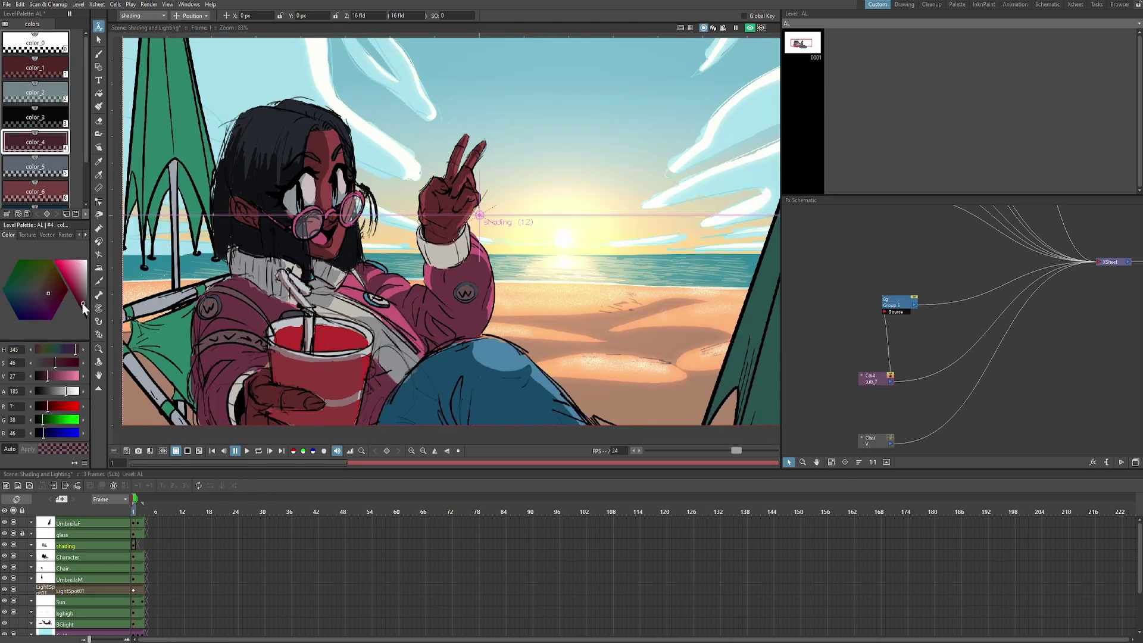
pyautogui.moveTo(82, 302); pyautogui.dragTo(79, 301)
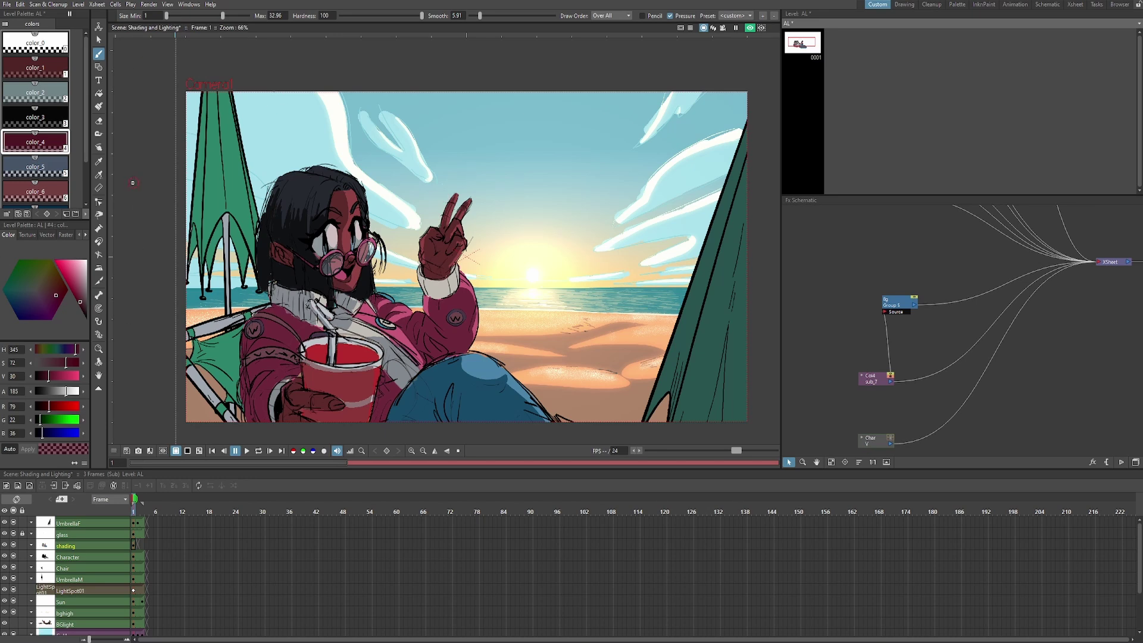
pyautogui.scroll(-2, 46, 153)
pyautogui.scroll(2, 47, 154)
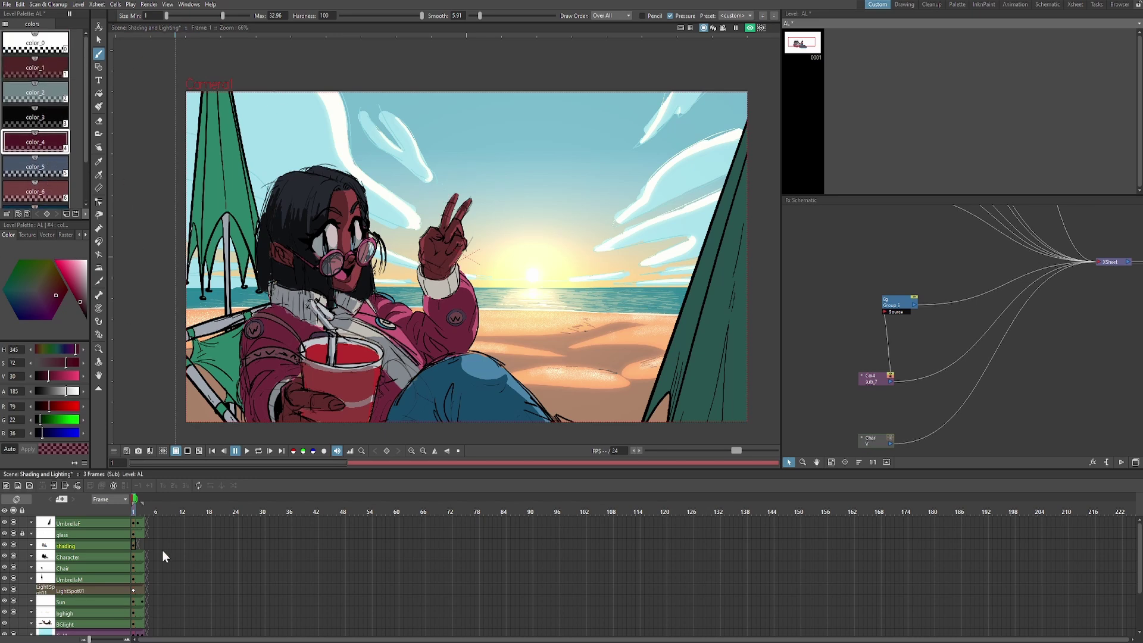
pyautogui.scroll(-1, 47, 153)
pyautogui.scroll(-1, 27, 74)
pyautogui.scroll(2, 55, 140)
# Step through color_3, color_2 and color_1 in the shading palette and select the shading node
pyautogui.click(53, 118)
pyautogui.click(56, 98)
pyautogui.click(55, 71)
pyautogui.scroll(2, 326, 237)
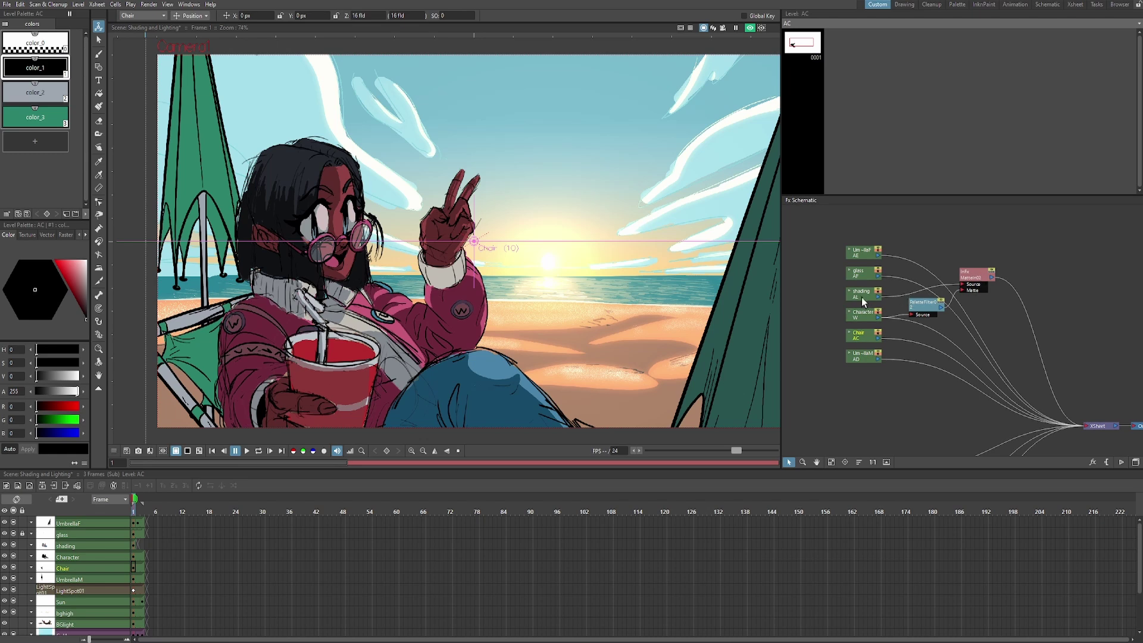
pyautogui.click(861, 298)
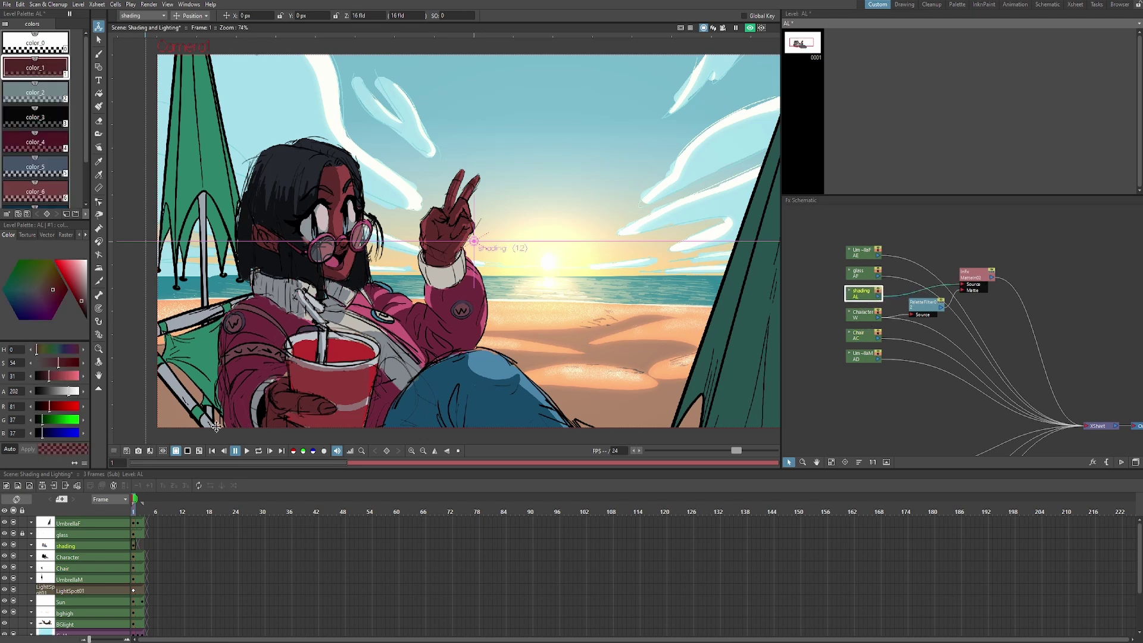
# Compare the rendered scene with and without the shading level, and look over the shading palette
pyautogui.scroll(1, 319, 223)
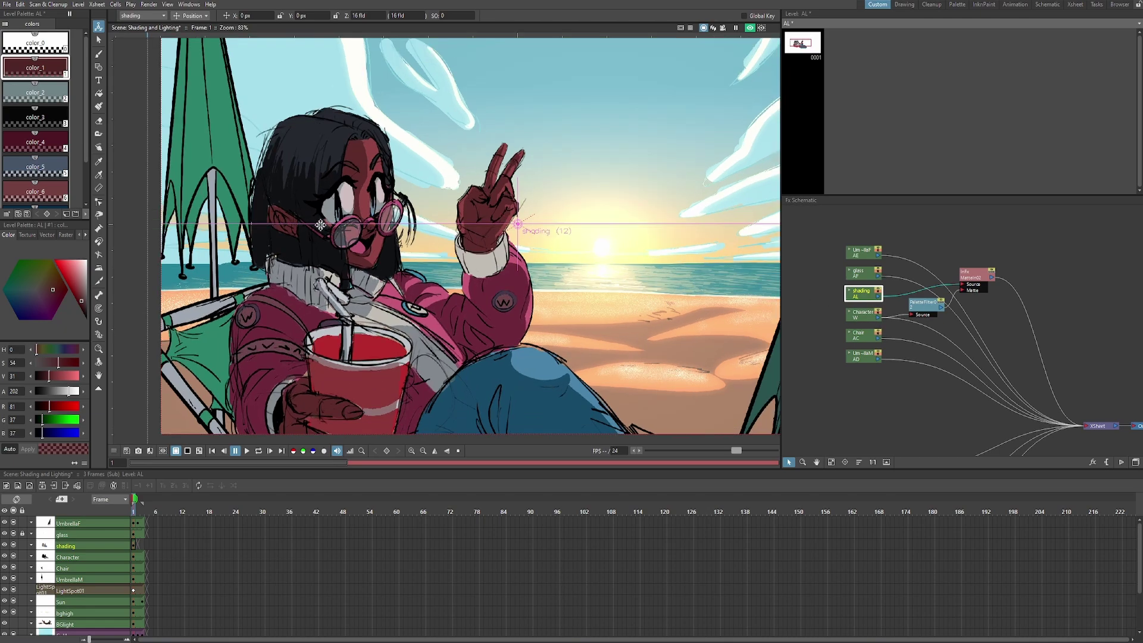
pyautogui.scroll(-3, 318, 224)
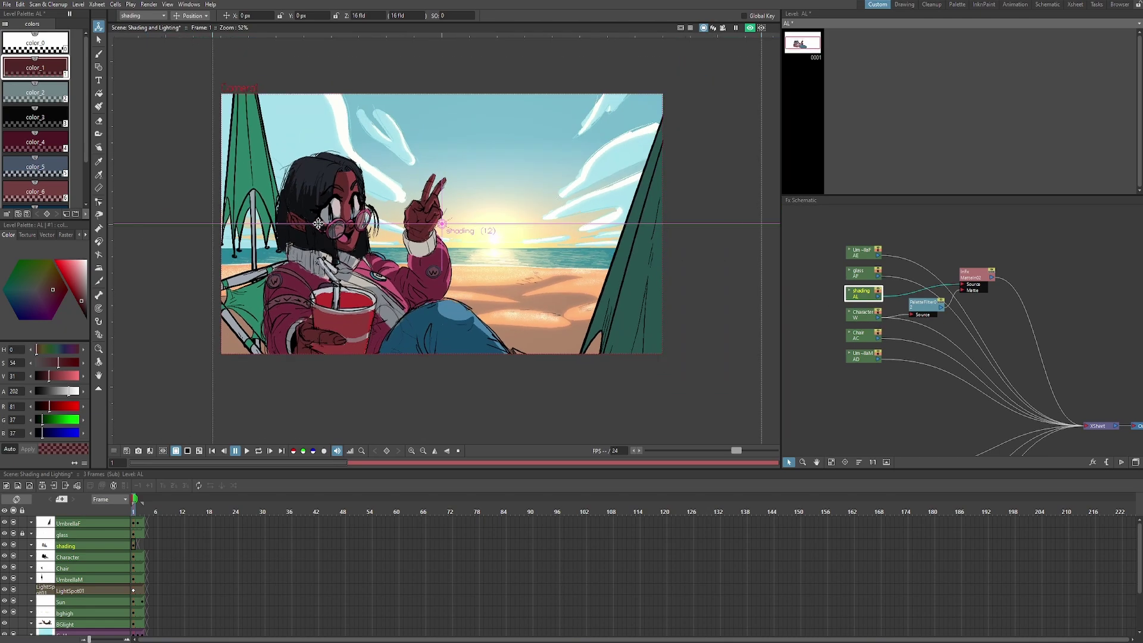
pyautogui.click(6, 546)
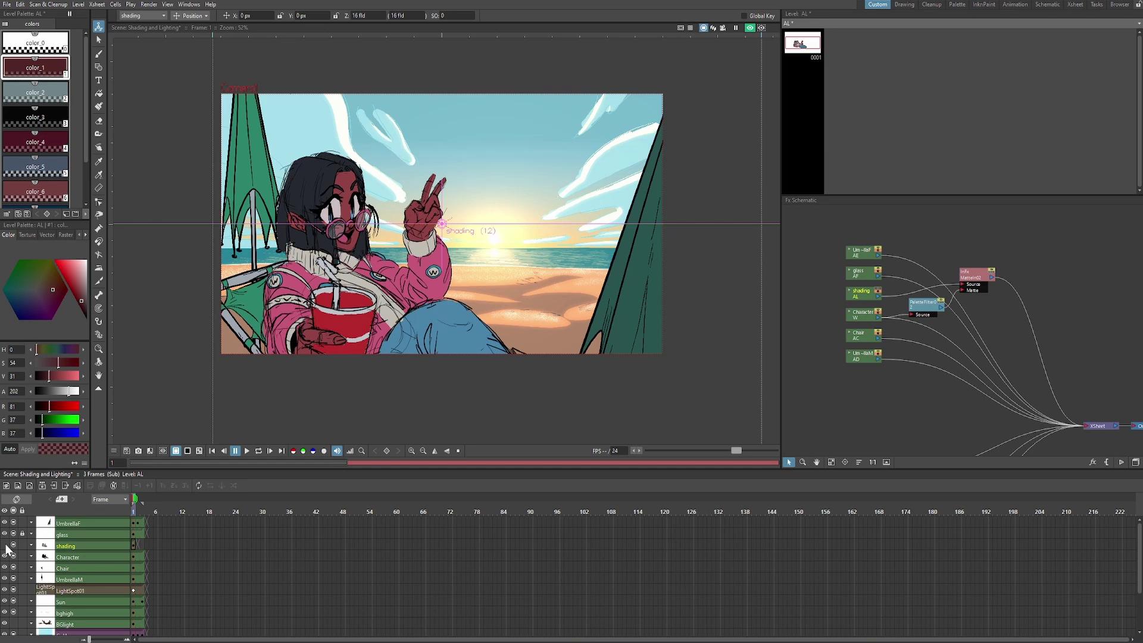
pyautogui.scroll(1, 286, 205)
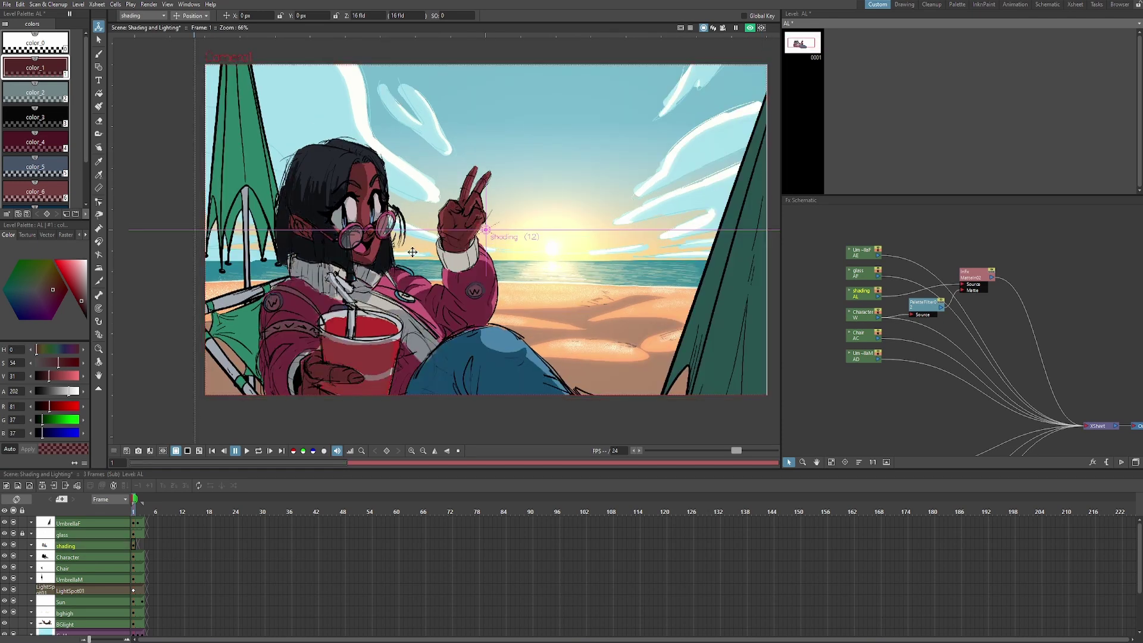
pyautogui.scroll(-4, 410, 241)
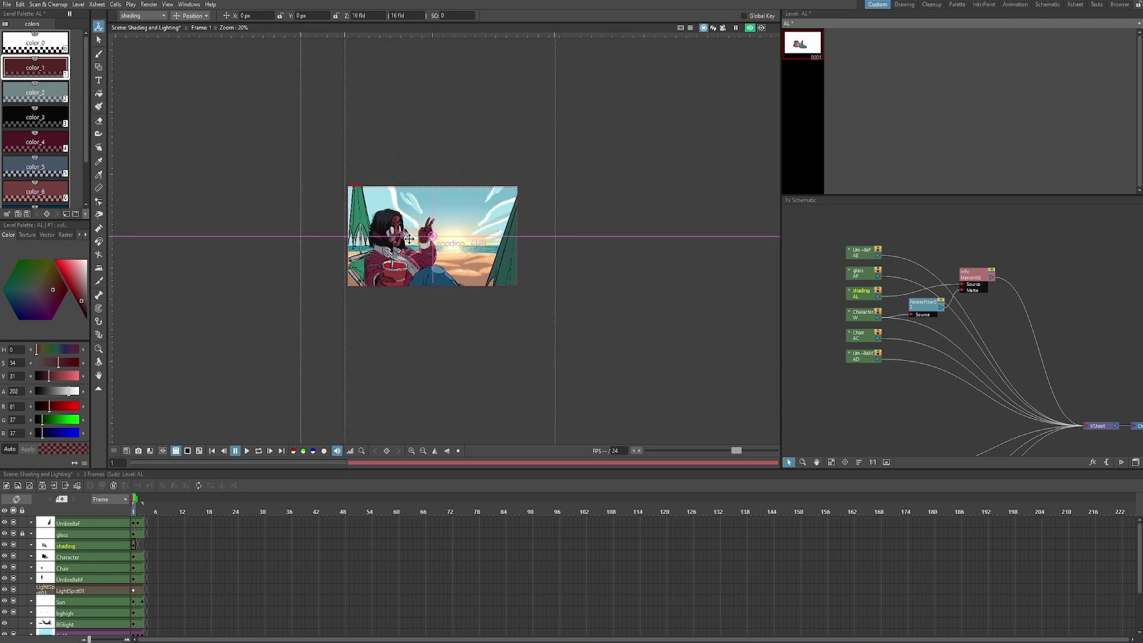
pyautogui.scroll(4, 411, 239)
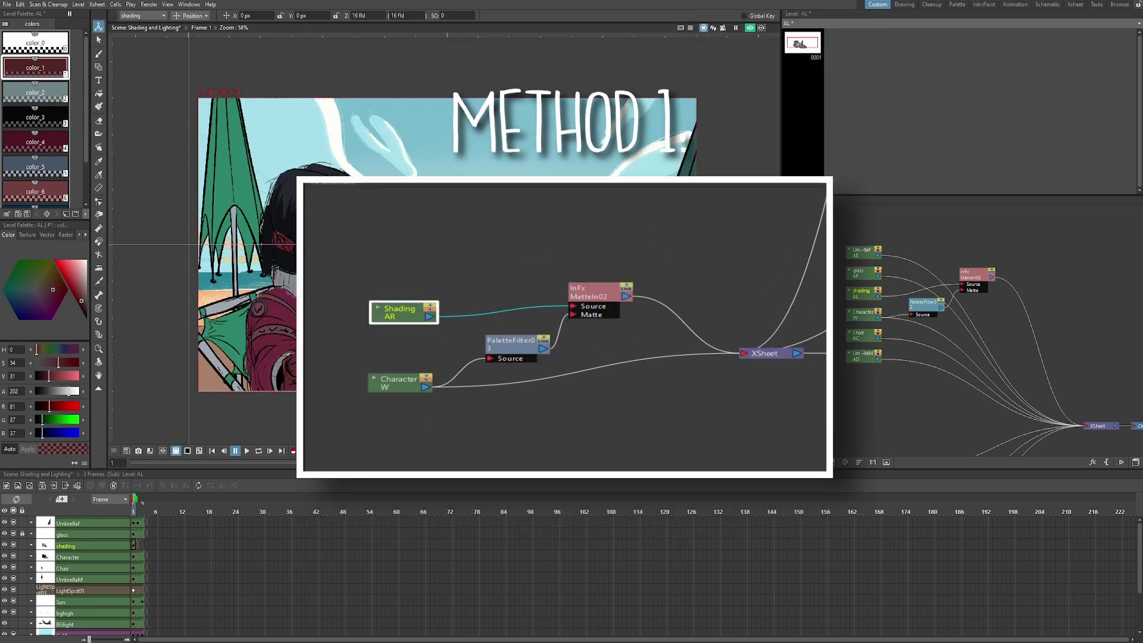
pyautogui.scroll(-1, 84, 160)
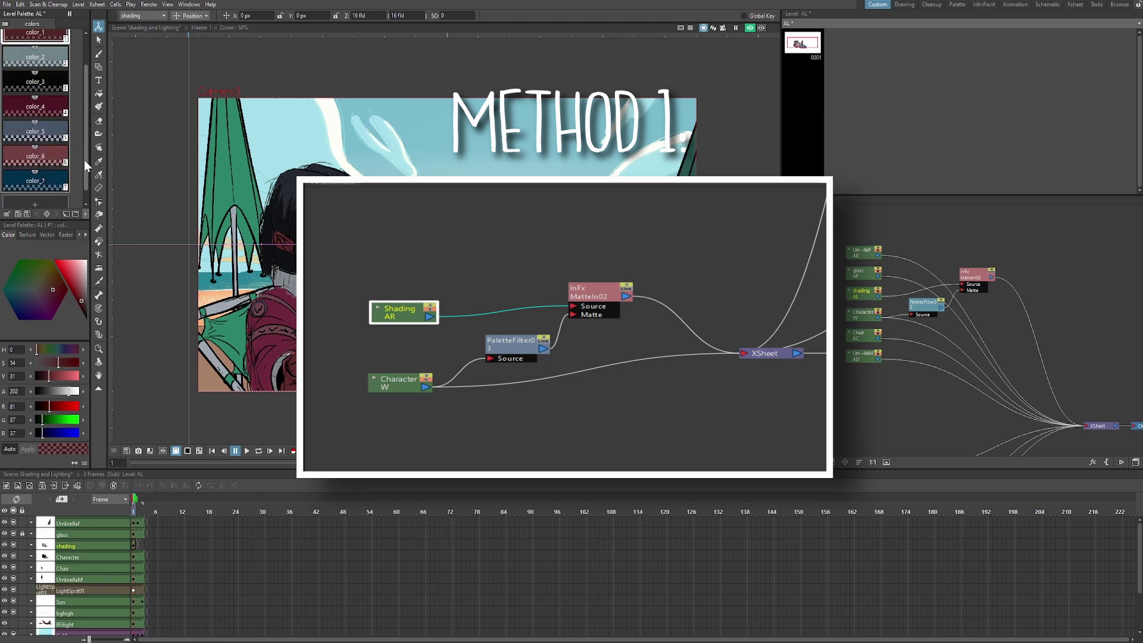
pyautogui.scroll(1, 86, 161)
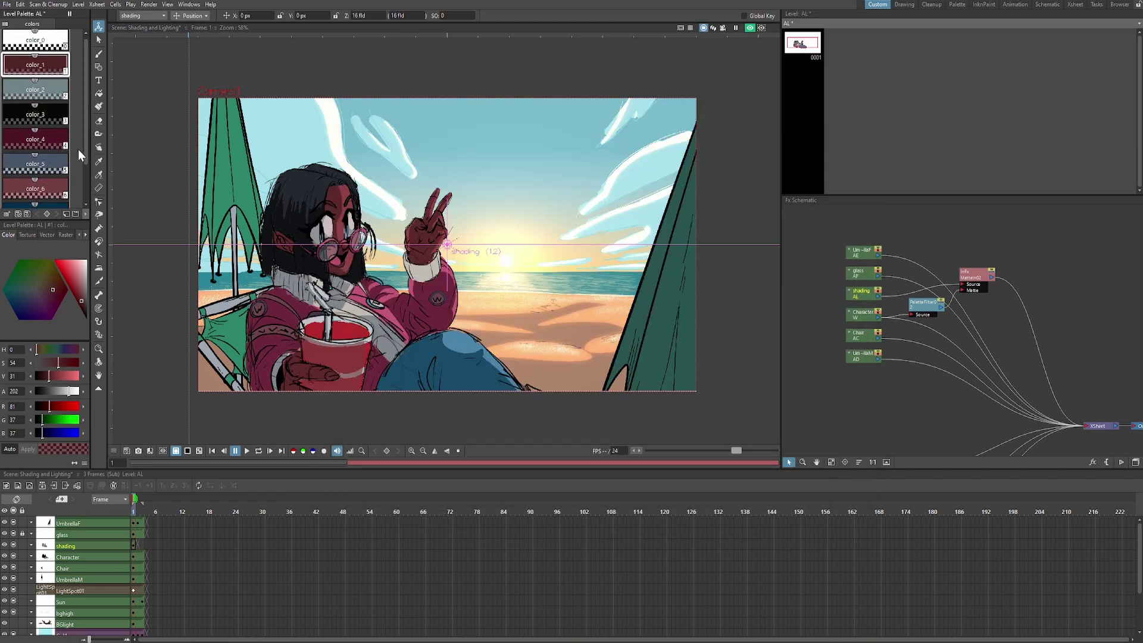
pyautogui.scroll(-1, 75, 148)
pyautogui.scroll(1, 344, 254)
pyautogui.scroll(2, 344, 254)
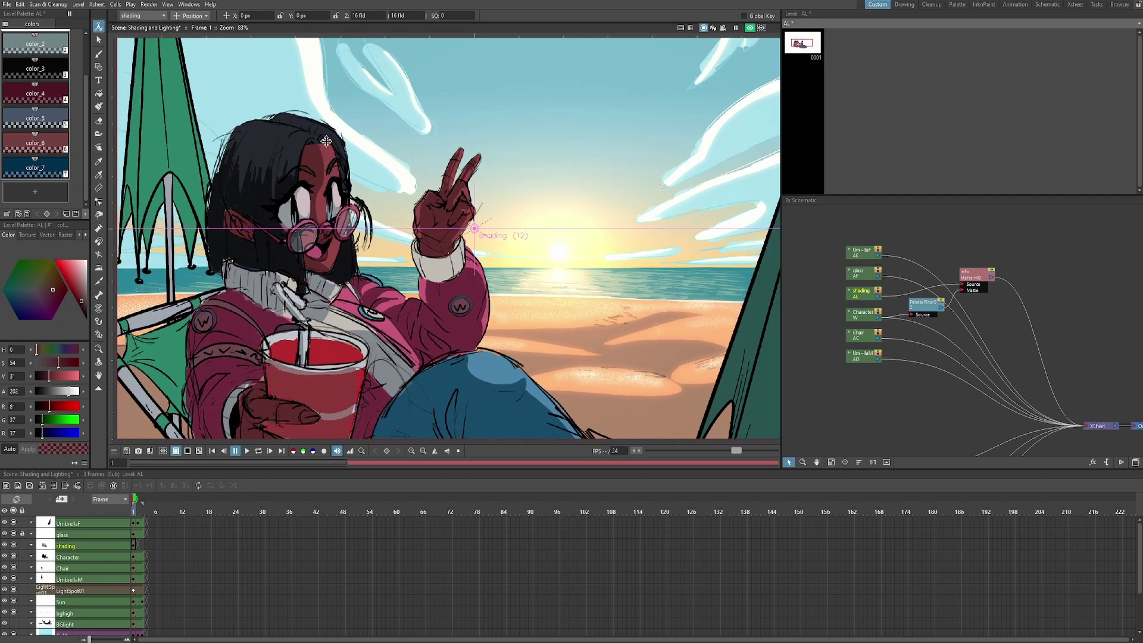
# Hide the shading level and turn off the render preview
pyautogui.scroll(-2, 357, 268)
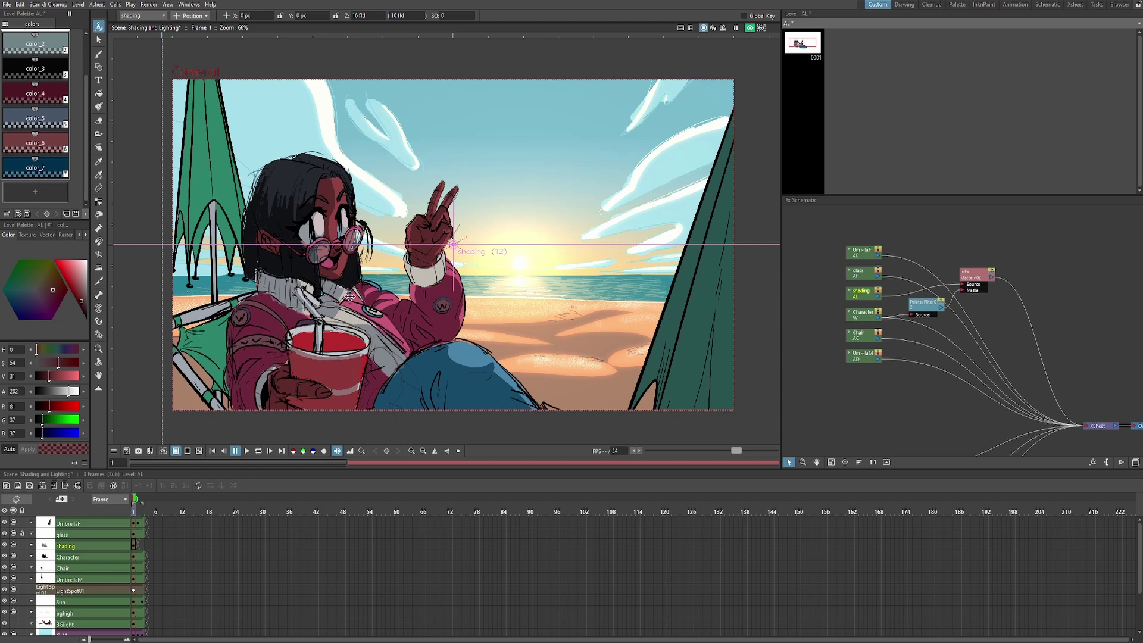
pyautogui.scroll(1, 357, 307)
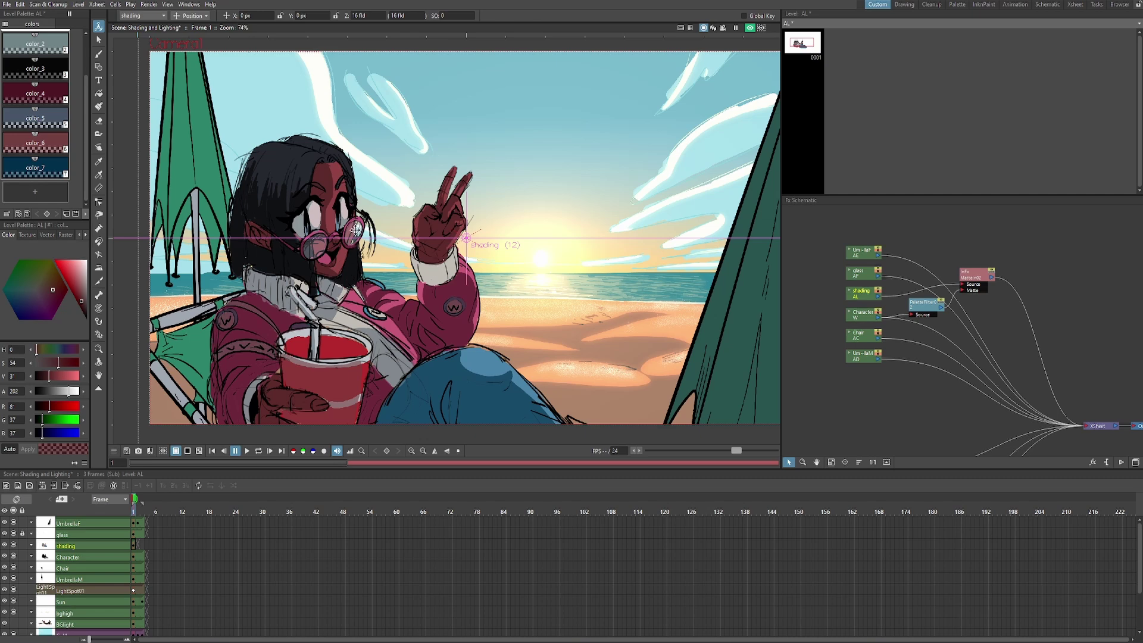
pyautogui.click(4, 546)
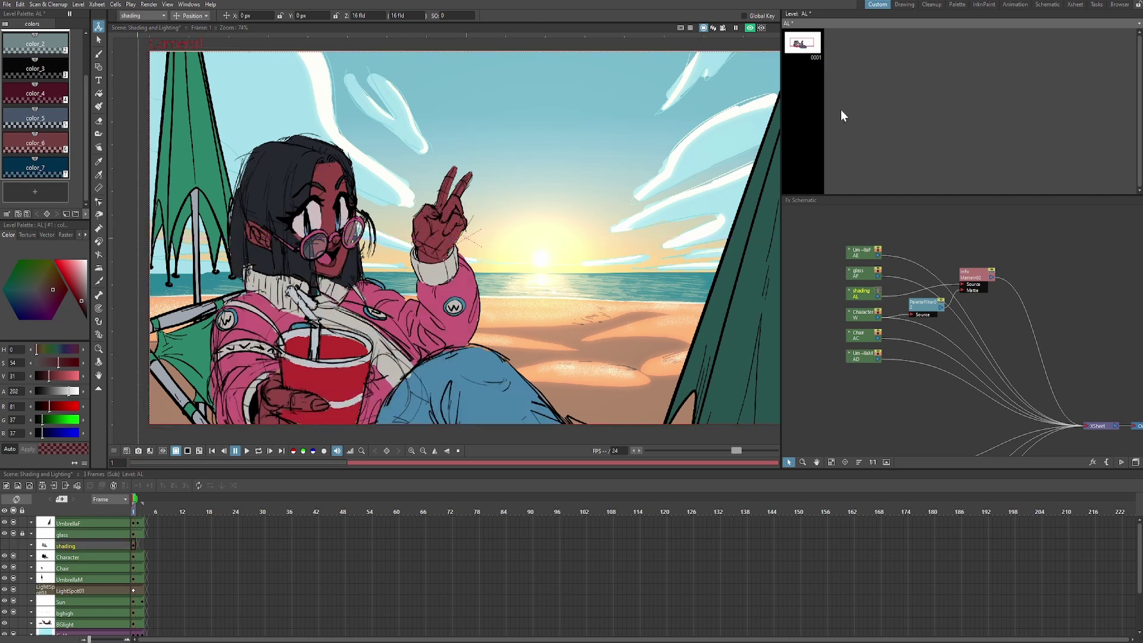
pyautogui.click(750, 28)
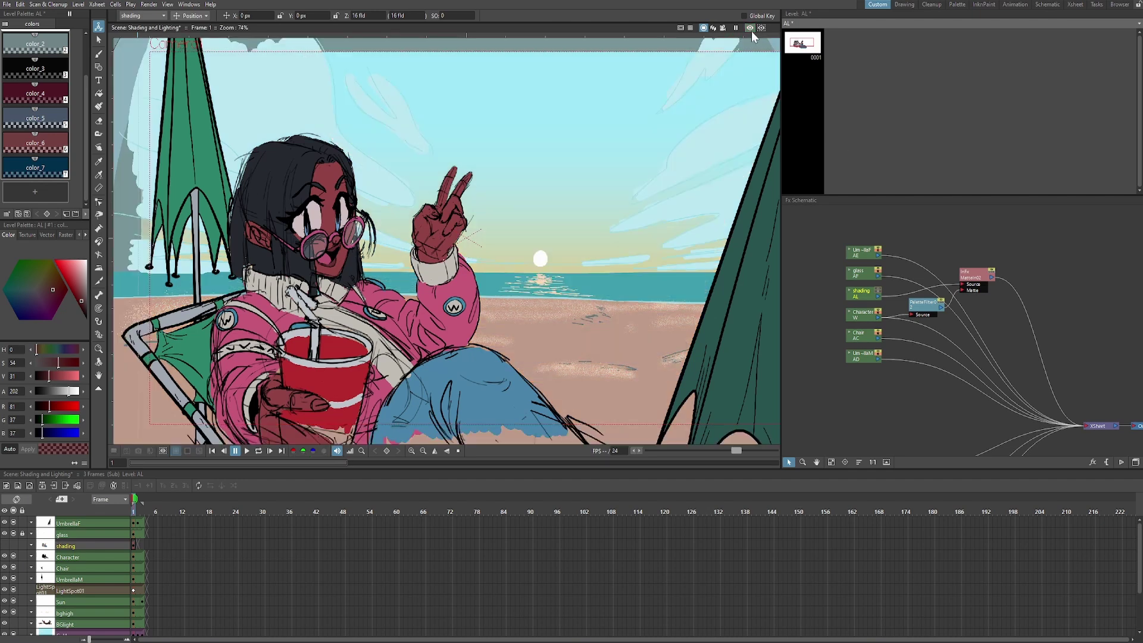
# Add a new level directly above the shading level and name its column "Shading and Lighting"
pyautogui.click(6, 486)
pyautogui.click(413, 291)
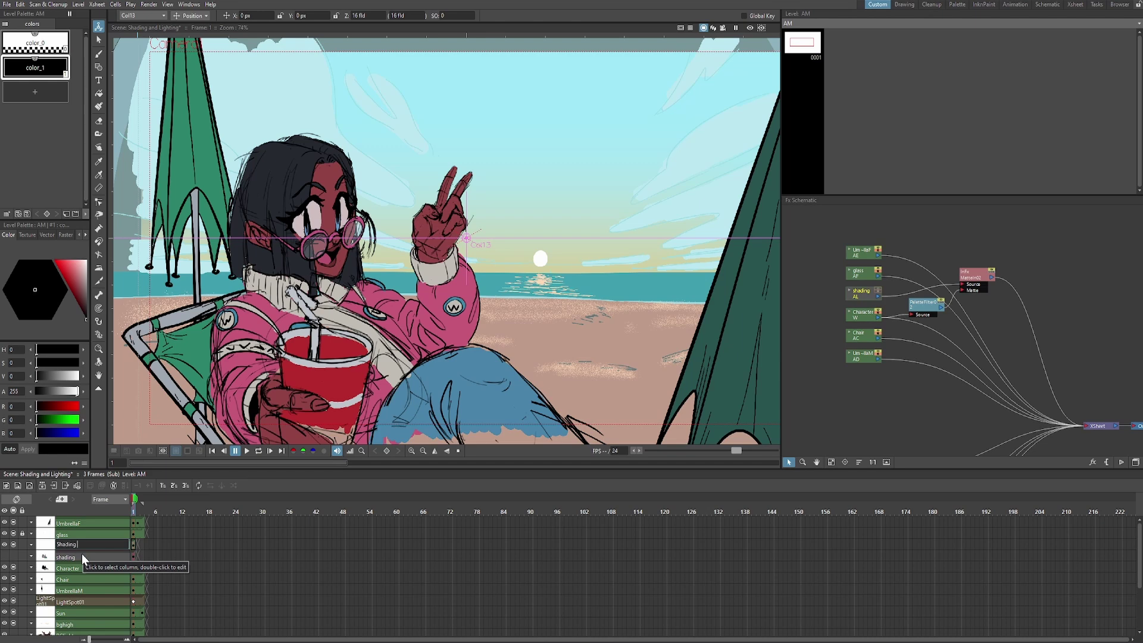
pyautogui.write('Shading and Lighting')
pyautogui.press('Return')
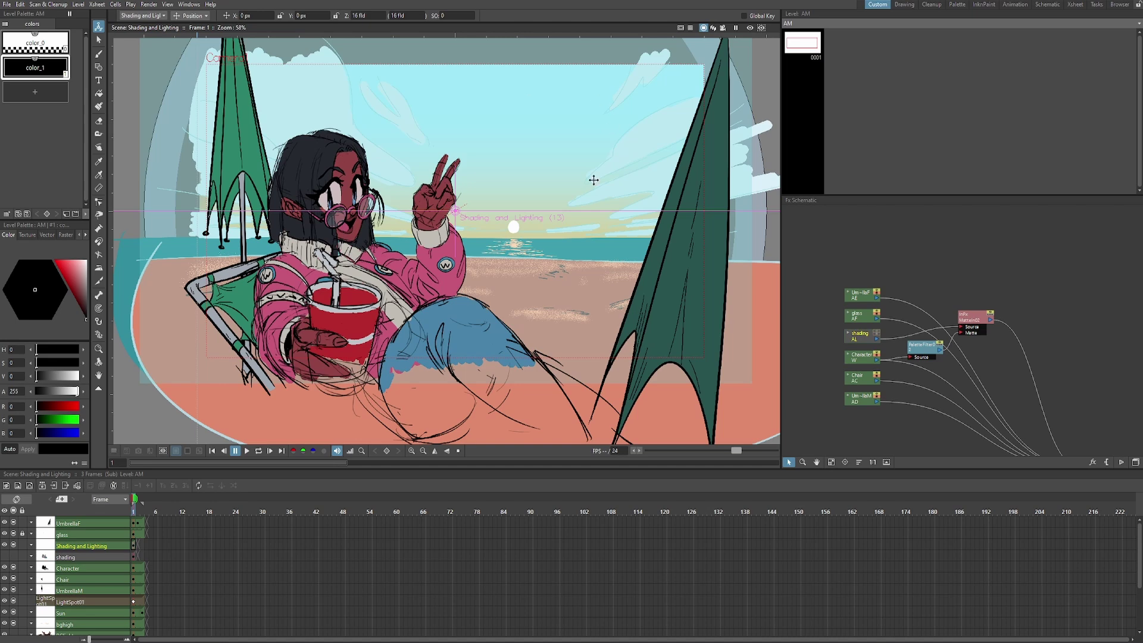
# Preview the rendered scene and examine the light on the sun, sea, sky and sand around the character
pyautogui.click(750, 28)
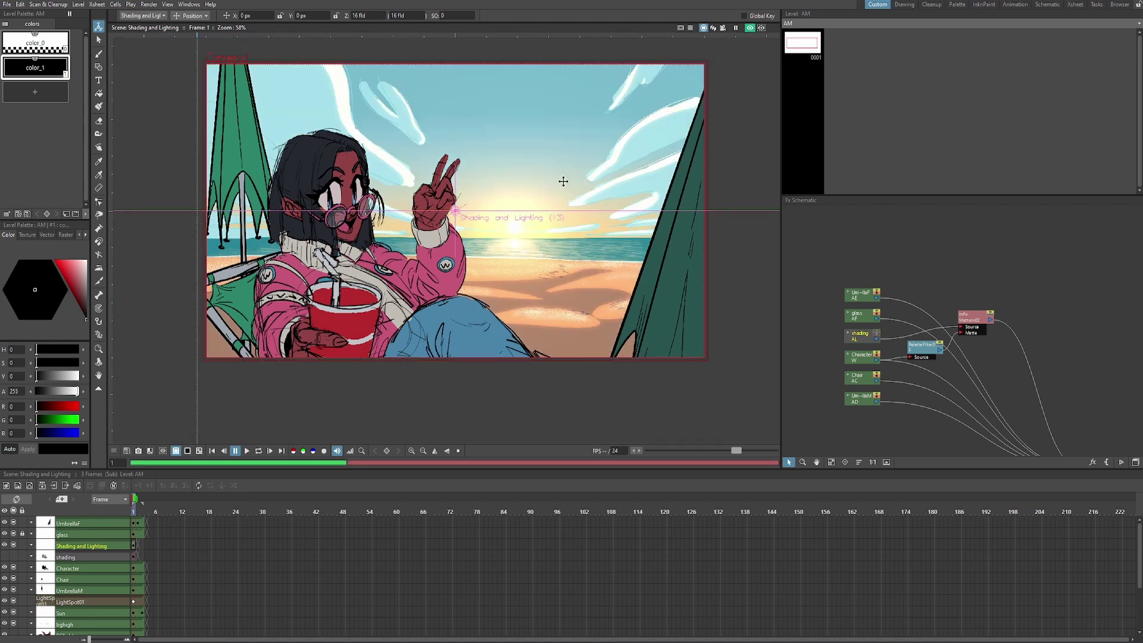
pyautogui.scroll(2, 465, 216)
pyautogui.moveTo(427, 214); pyautogui.dragTo(417, 243)
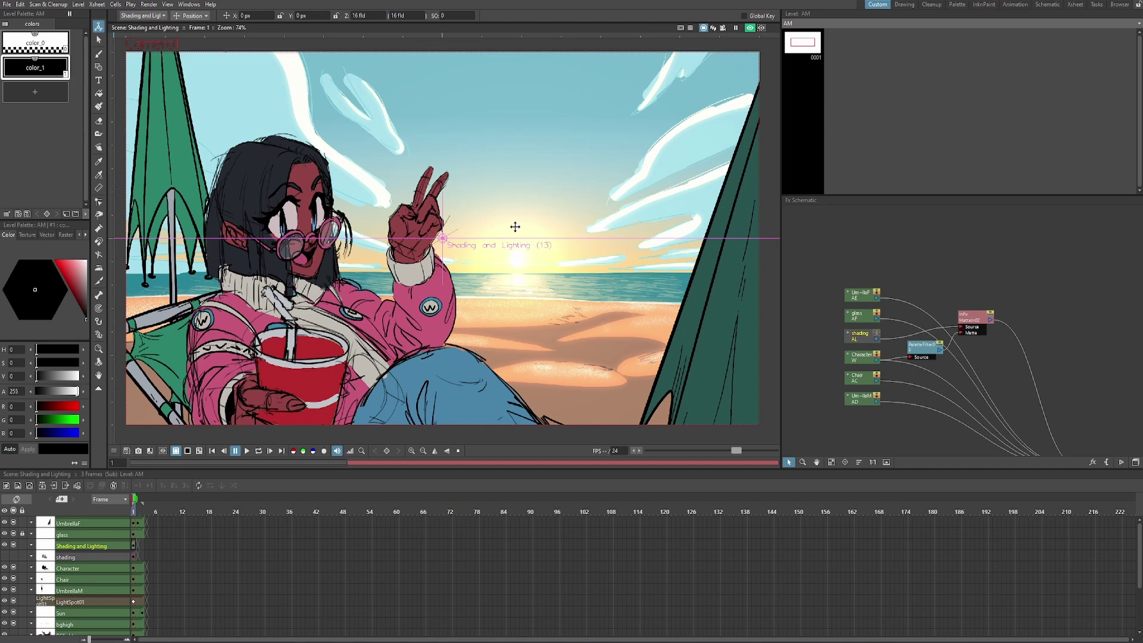
pyautogui.scroll(2, 515, 219)
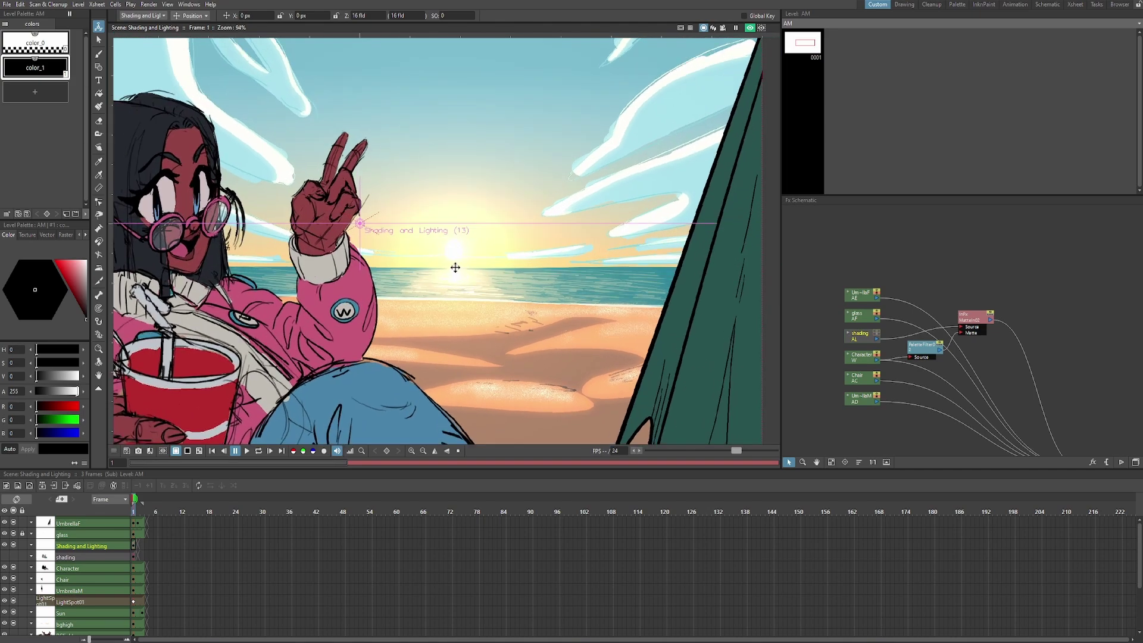
pyautogui.scroll(-3, 474, 290)
pyautogui.scroll(1, 434, 145)
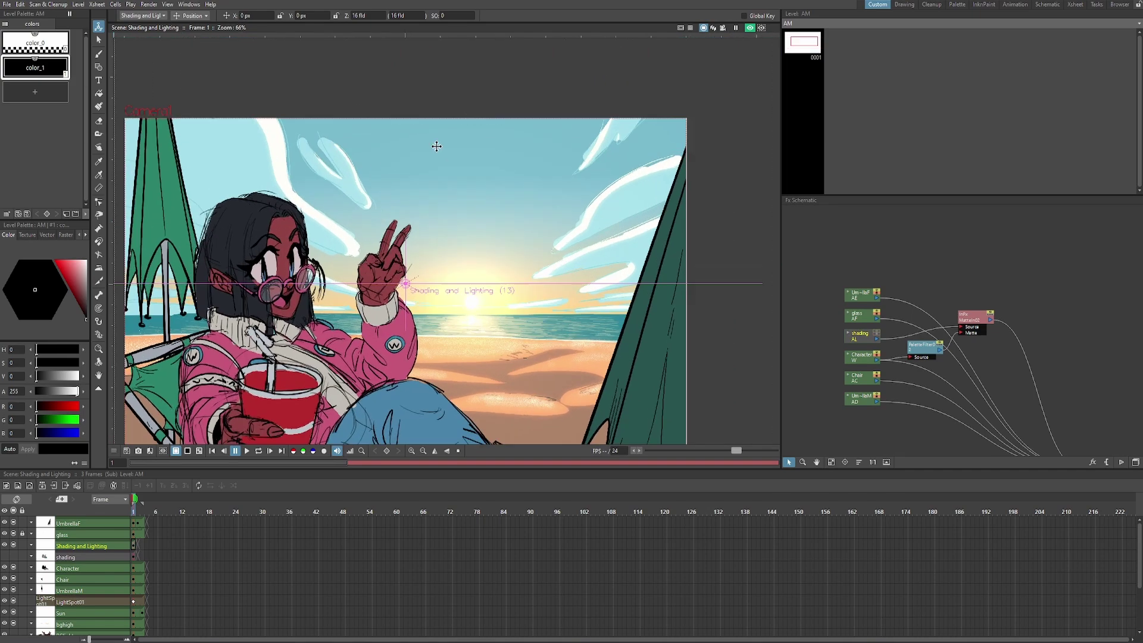
pyautogui.scroll(3, 449, 182)
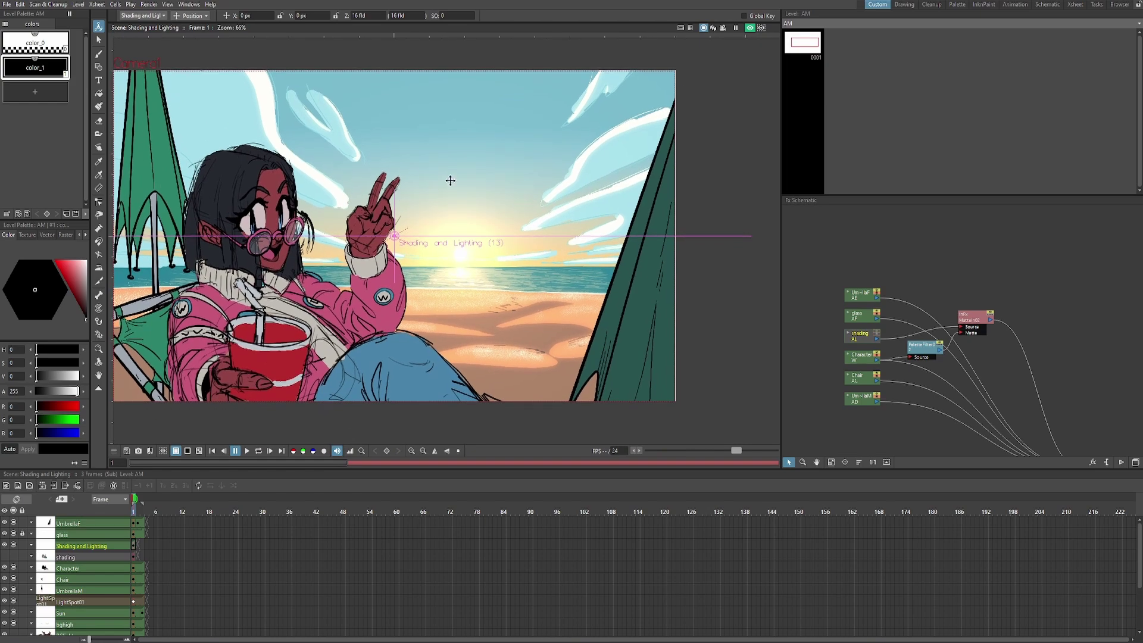
pyautogui.scroll(2, 473, 360)
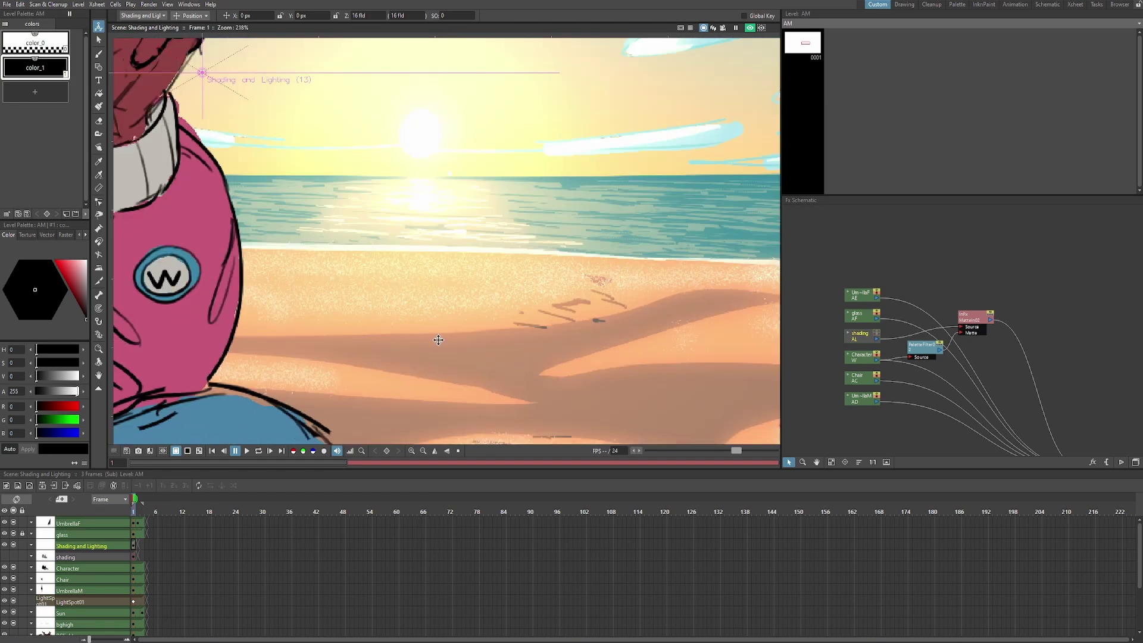
pyautogui.scroll(-3, 383, 349)
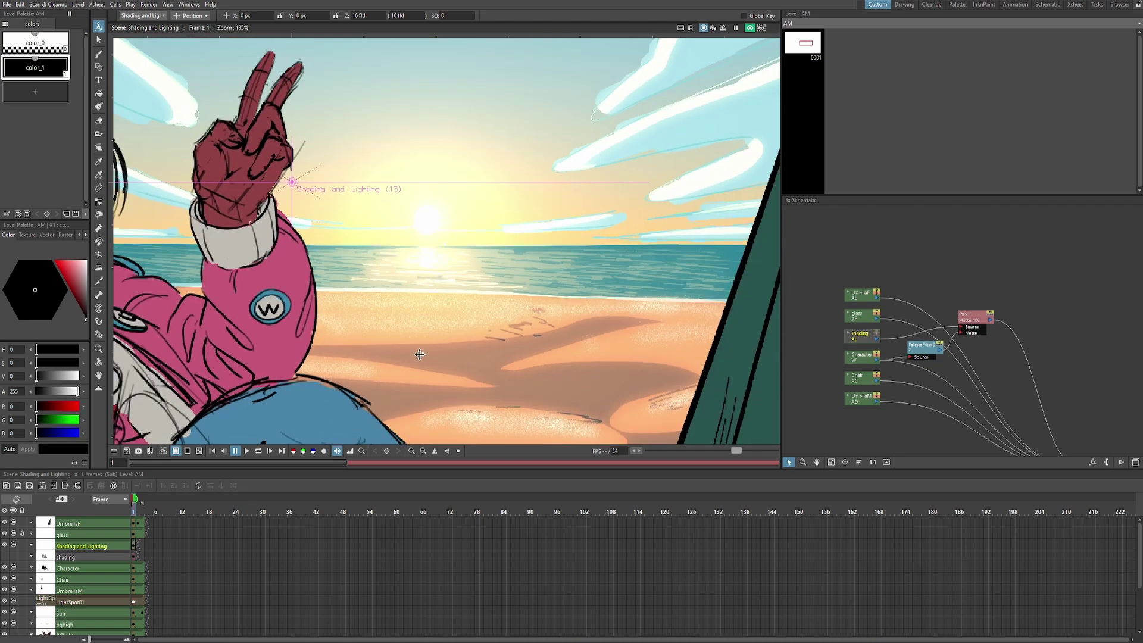
# Turn off the render preview, choose the brush and set the new level's color_1 to a light teal with hue 187, saturation 37 and value 77
pyautogui.hotkey('alt', '9')
pyautogui.scroll(-1, 381, 287)
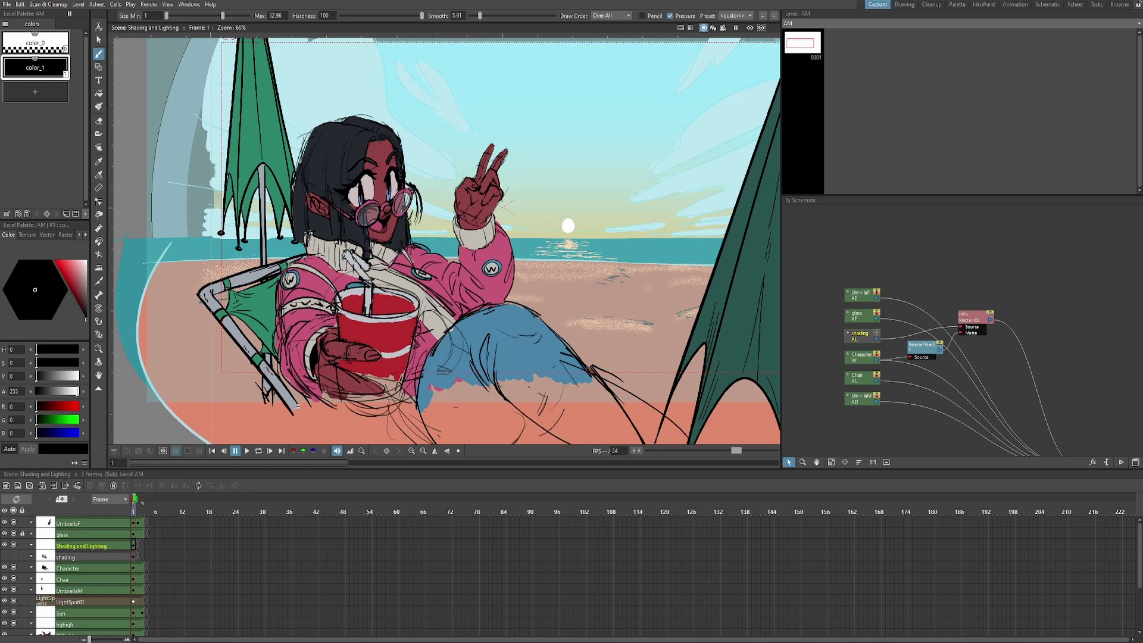
pyautogui.moveTo(304, 384); pyautogui.dragTo(299, 406)
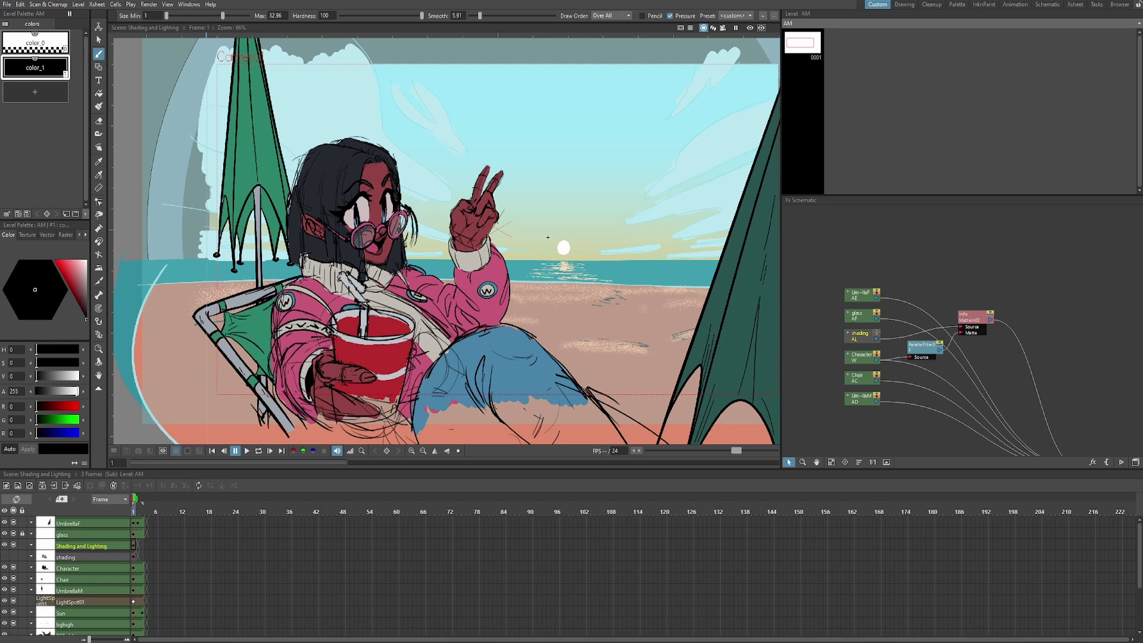
pyautogui.scroll(-1, 547, 238)
pyautogui.click(70, 272)
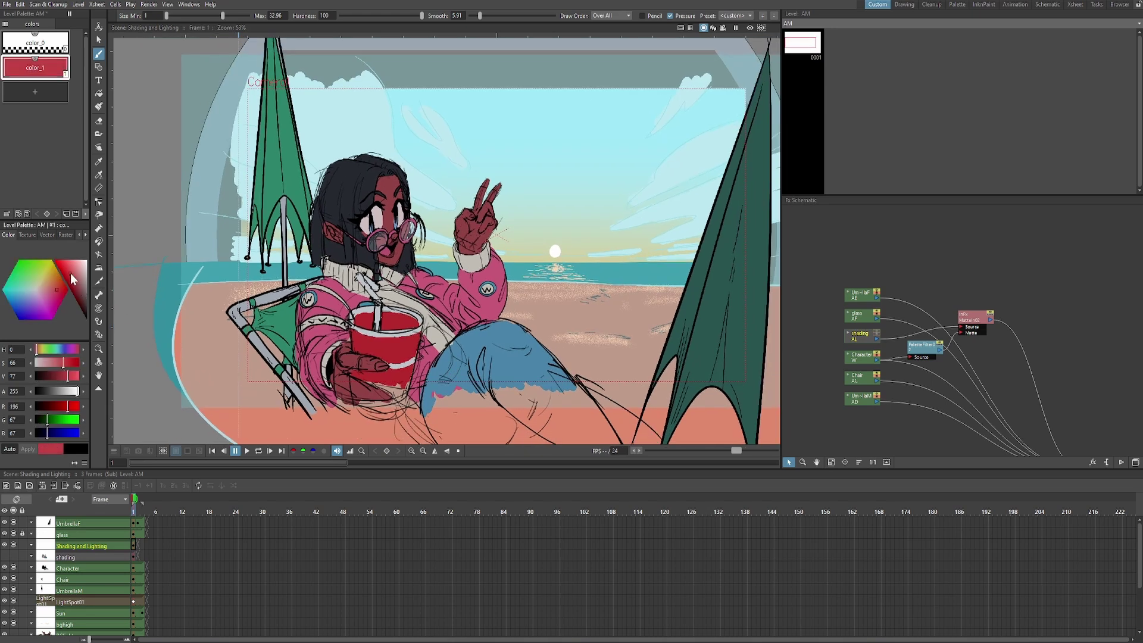
pyautogui.moveTo(27, 289); pyautogui.dragTo(23, 291)
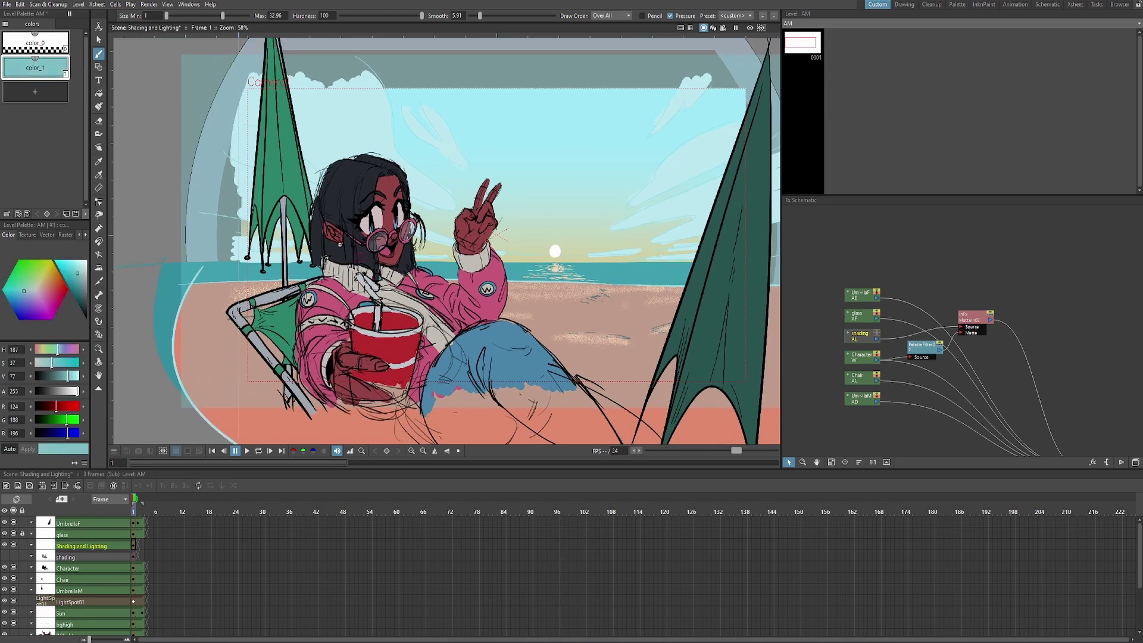
# Draw a closed teal outline around the whole character with the brush and fill its interior
pyautogui.moveTo(260, 129)
pyautogui.mouseDown()
pyautogui.moveTo(238, 362)
pyautogui.moveTo(266, 443)
pyautogui.moveTo(238, 326)
pyautogui.moveTo(270, 444)
pyautogui.mouseUp()
pyautogui.hotkey('ctrl', 'z')
pyautogui.moveTo(621, 442)
pyautogui.mouseDown()
pyautogui.moveTo(619, 266)
pyautogui.moveTo(603, 141)
pyautogui.moveTo(372, 123)
pyautogui.moveTo(263, 140)
pyautogui.mouseUp()
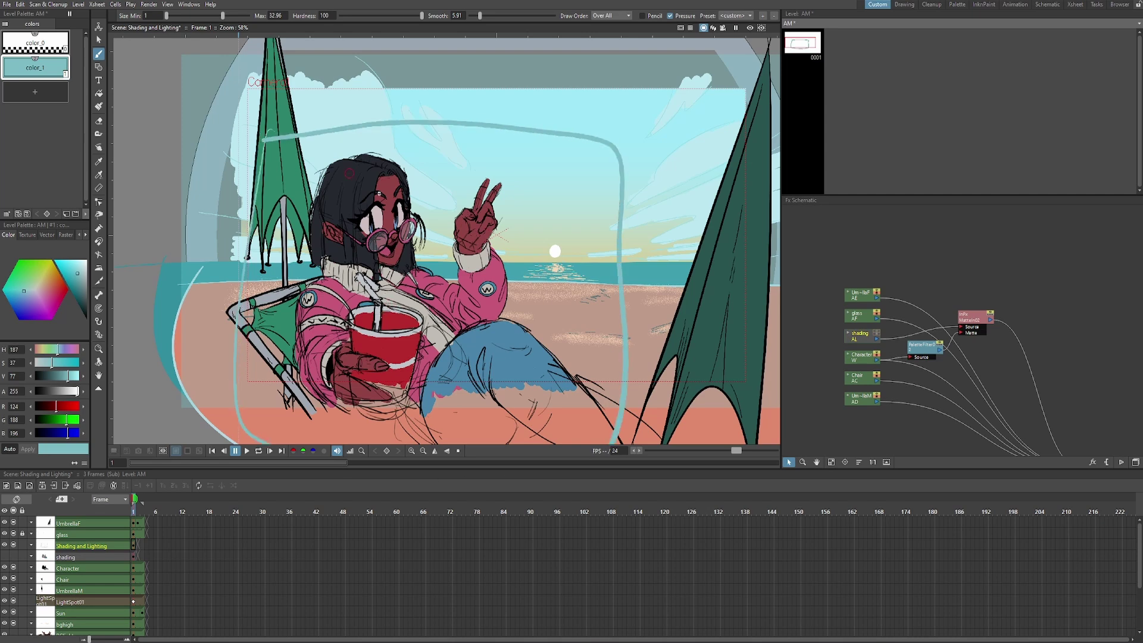
pyautogui.press('f')
pyautogui.click(451, 216)
pyautogui.scroll(1, 459, 324)
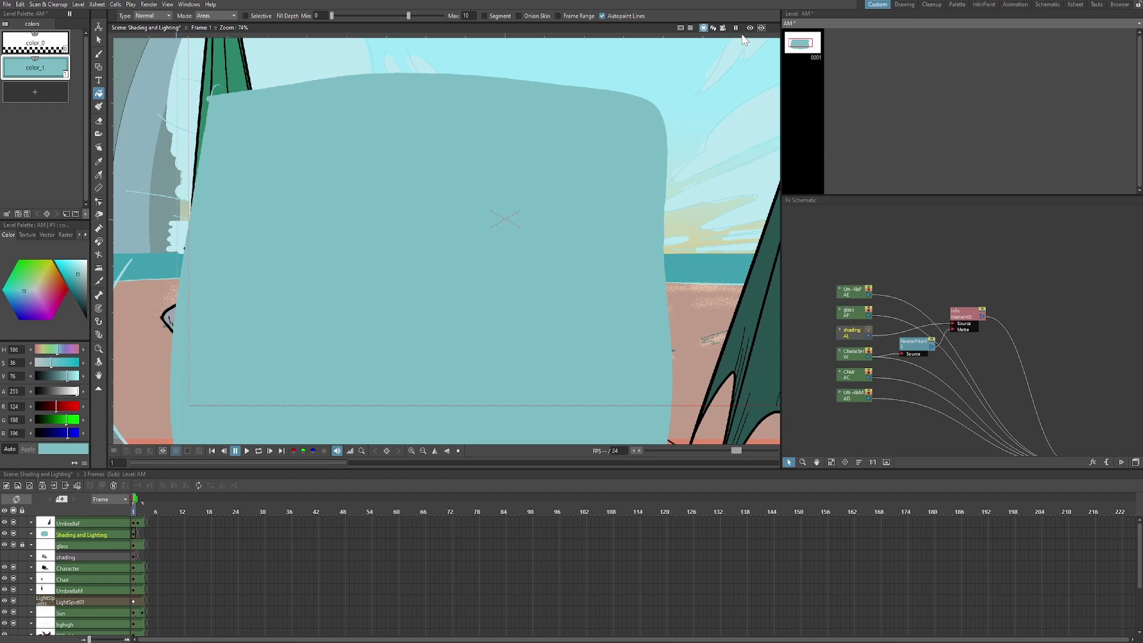
# Turn on the render preview and place the Shading and Lighting node just above the Character node in the FX schematic
pyautogui.click(750, 28)
pyautogui.scroll(-1, 557, 187)
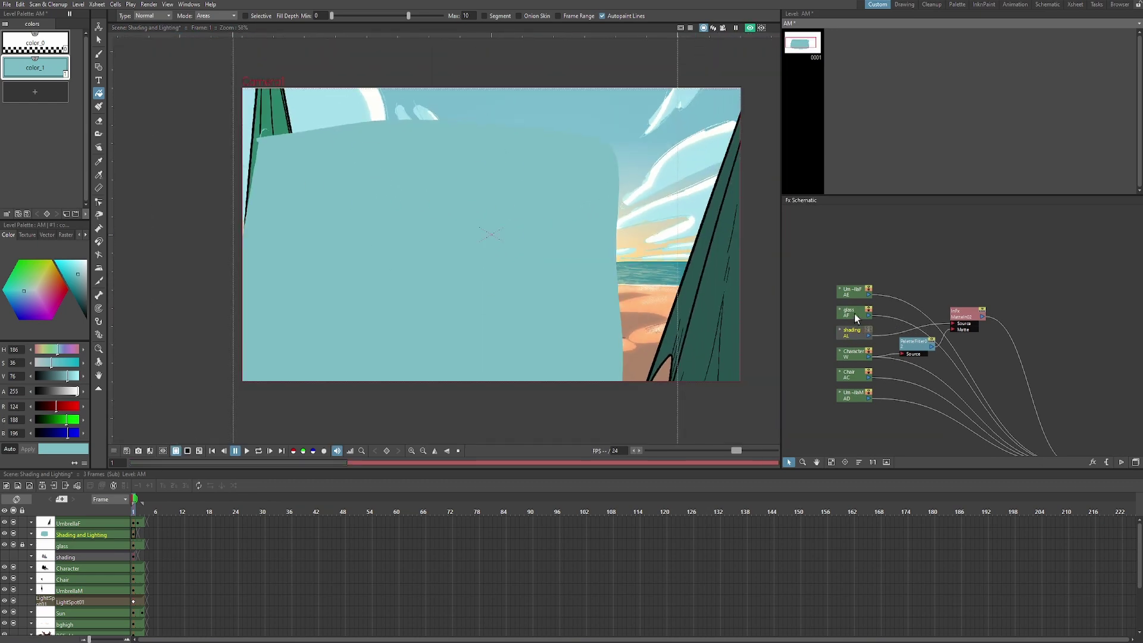
pyautogui.click(859, 463)
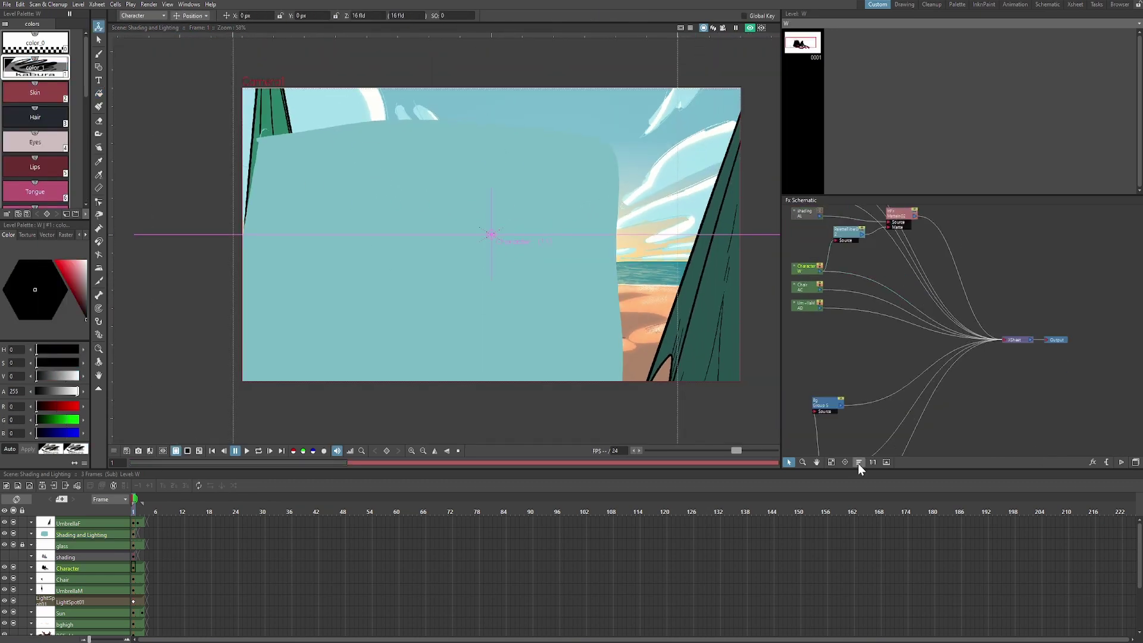
pyautogui.moveTo(829, 348); pyautogui.dragTo(861, 445)
pyautogui.moveTo(848, 274)
pyautogui.mouseDown()
pyautogui.moveTo(836, 260)
pyautogui.moveTo(891, 357)
pyautogui.moveTo(831, 331)
pyautogui.mouseUp()
pyautogui.click(826, 260)
# Insert a Matte In effect after the Shading and Lighting node and connect the Character node to its Matte input
pyautogui.rightClick(830, 334)
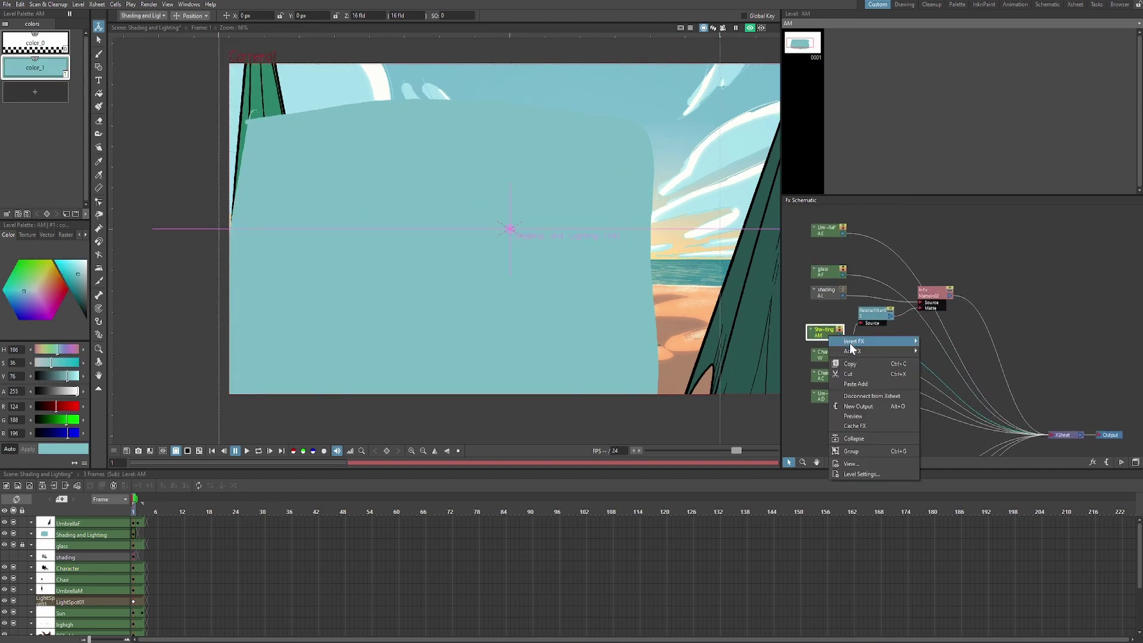
pyautogui.moveTo(866, 341)
pyautogui.moveTo(946, 420)
pyautogui.click(1008, 439)
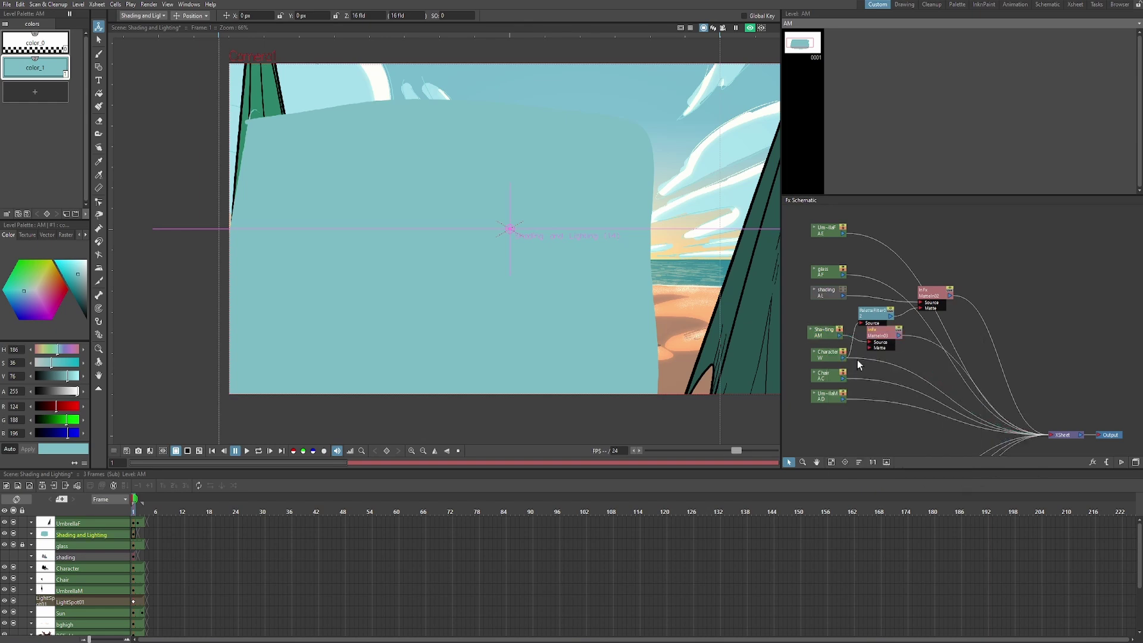
pyautogui.moveTo(881, 334); pyautogui.dragTo(910, 339)
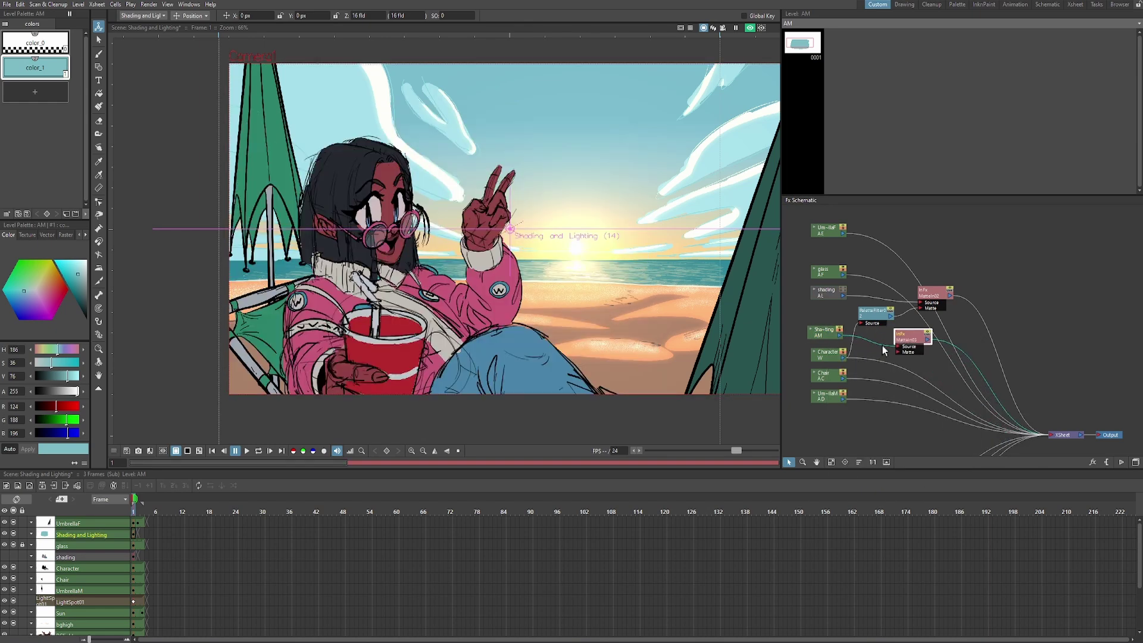
pyautogui.click(846, 359)
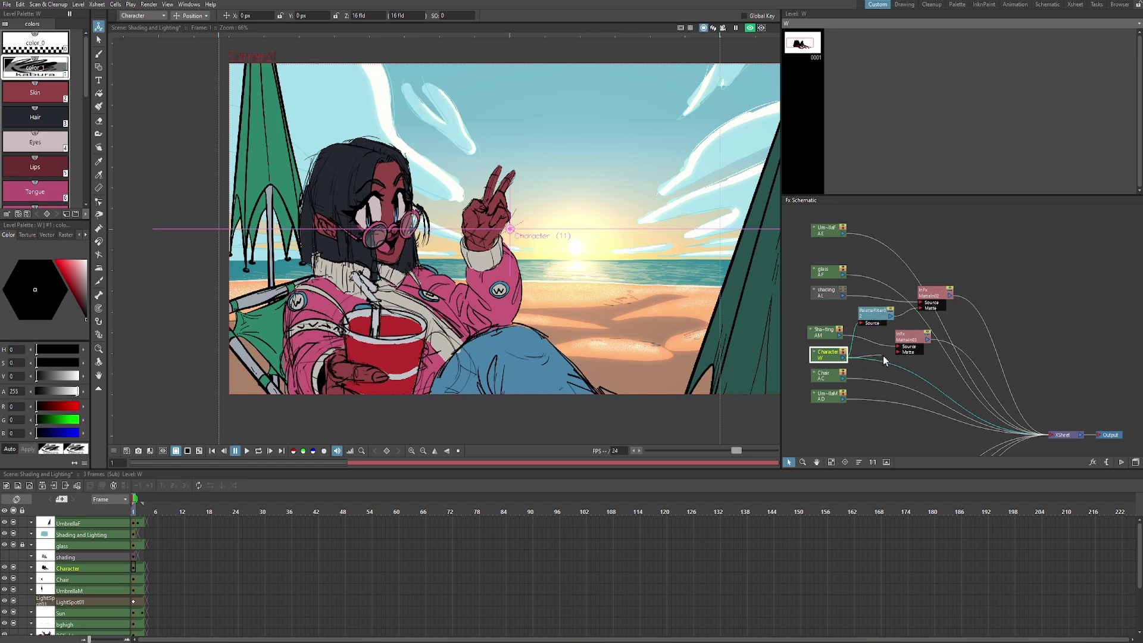
pyautogui.moveTo(898, 355); pyautogui.dragTo(897, 351)
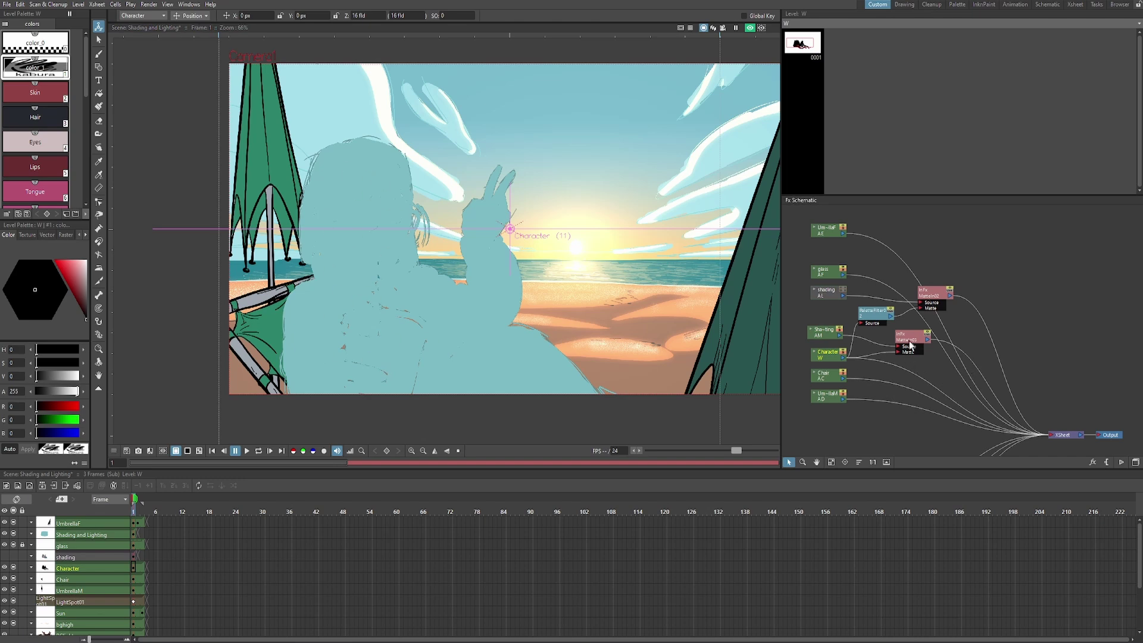
# Insert a Multiply layer blending effect after the Shading and Lighting level's Matte In node
pyautogui.rightClick(911, 342)
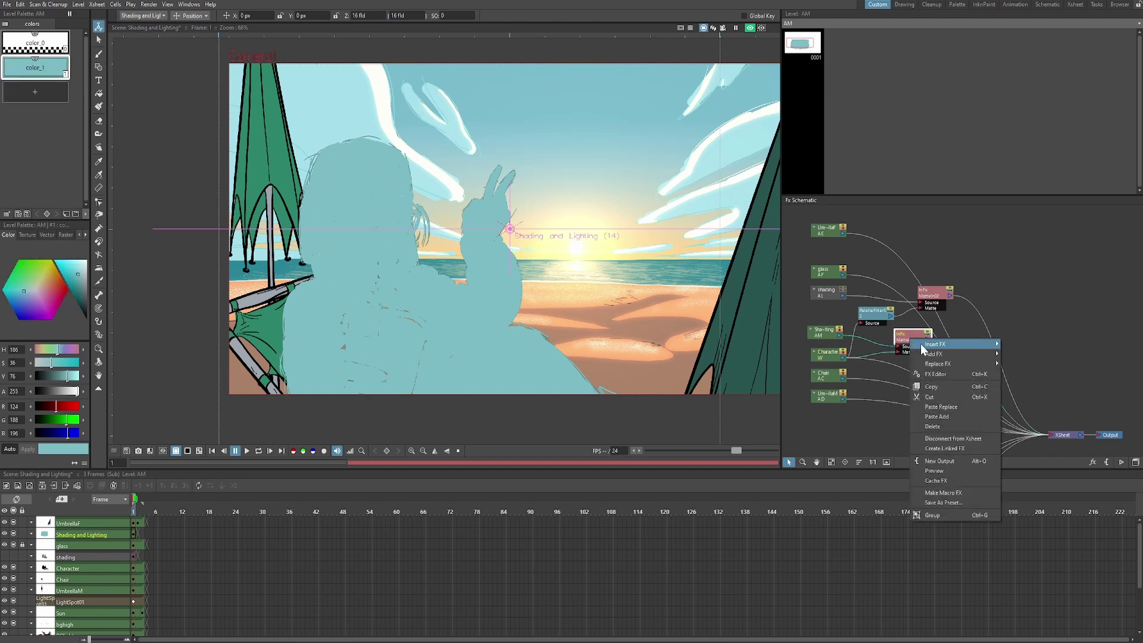
pyautogui.moveTo(920, 344)
pyautogui.moveTo(1026, 397)
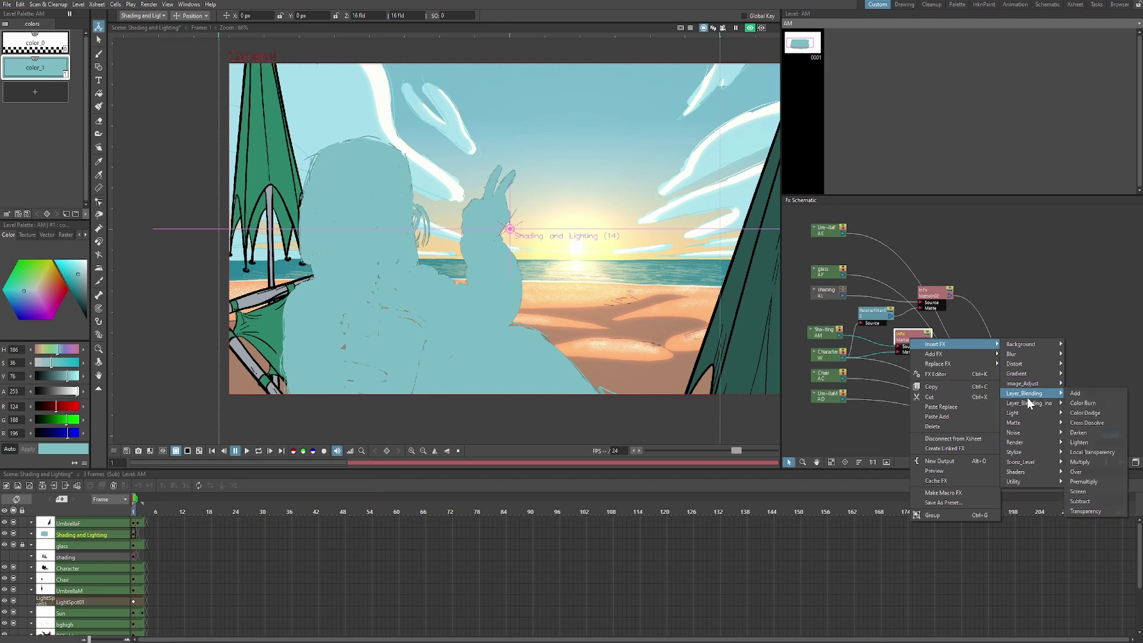
pyautogui.click(1098, 465)
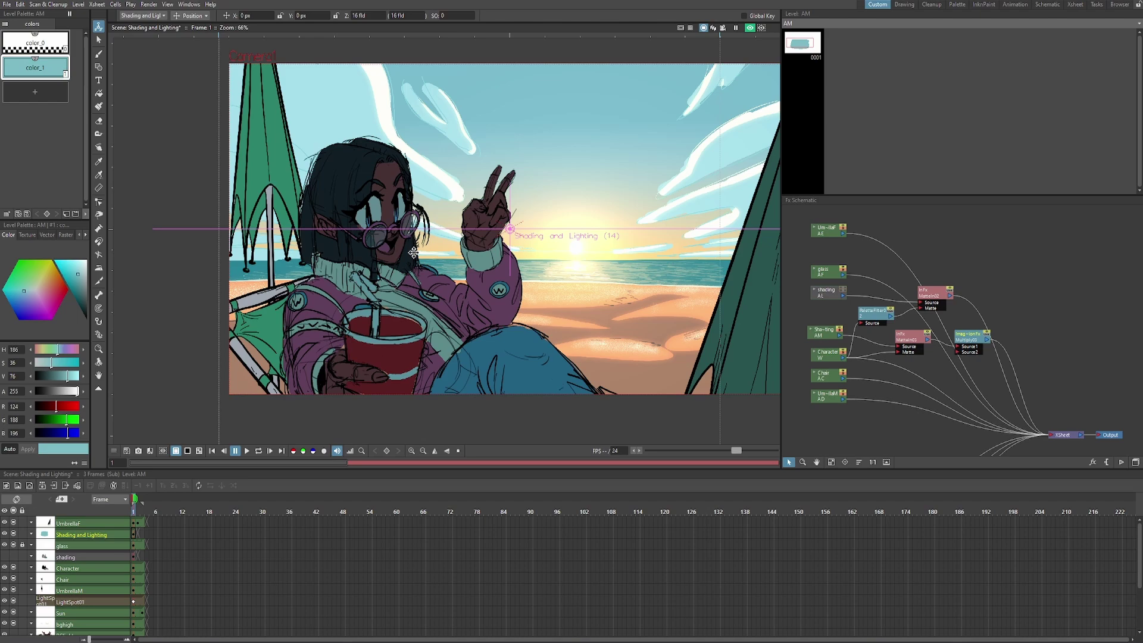
# Inspect the multiplied teal overlay on the character and lower the alpha of the level's color_1 to 132
pyautogui.scroll(-2, 352, 304)
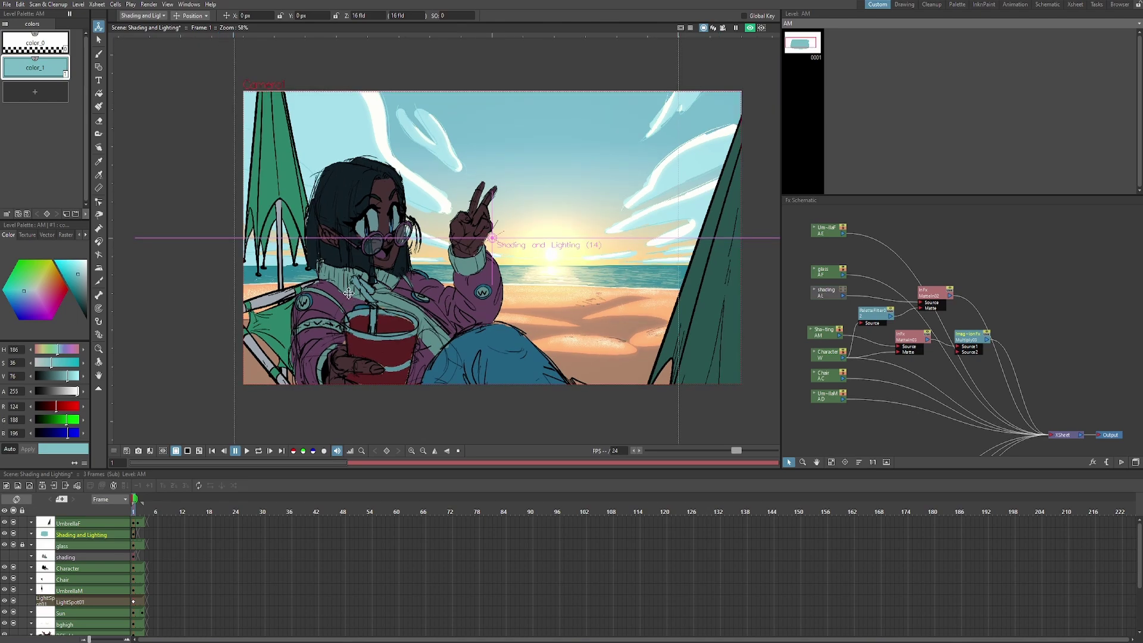
pyautogui.scroll(-4, 347, 286)
pyautogui.scroll(5, 295, 233)
pyautogui.moveTo(531, 284); pyautogui.dragTo(506, 277)
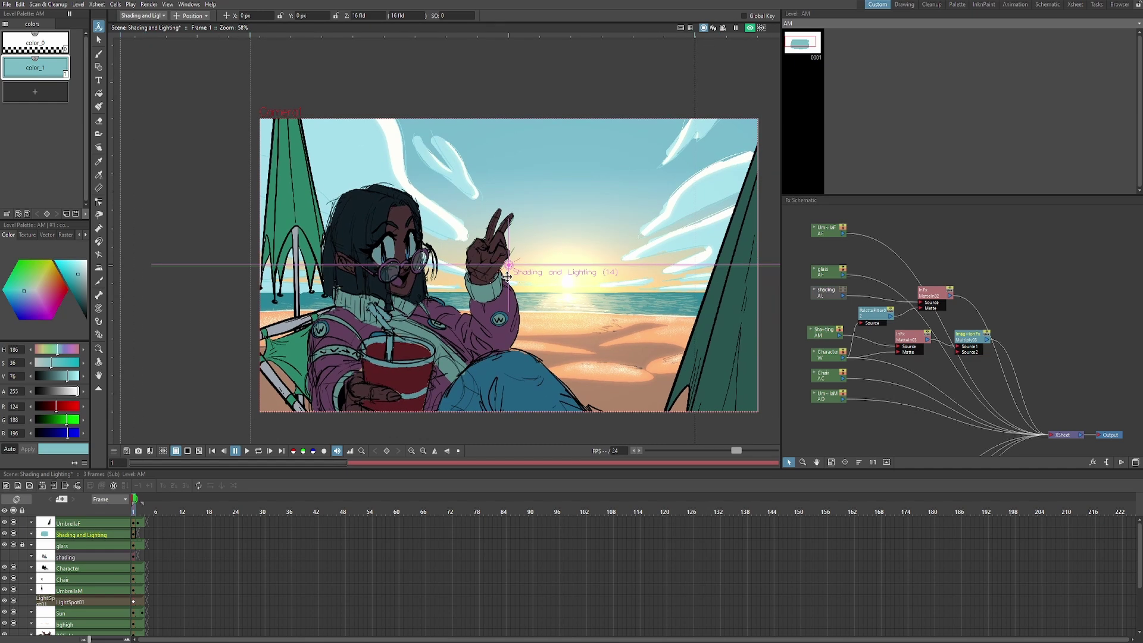
pyautogui.scroll(2, 445, 331)
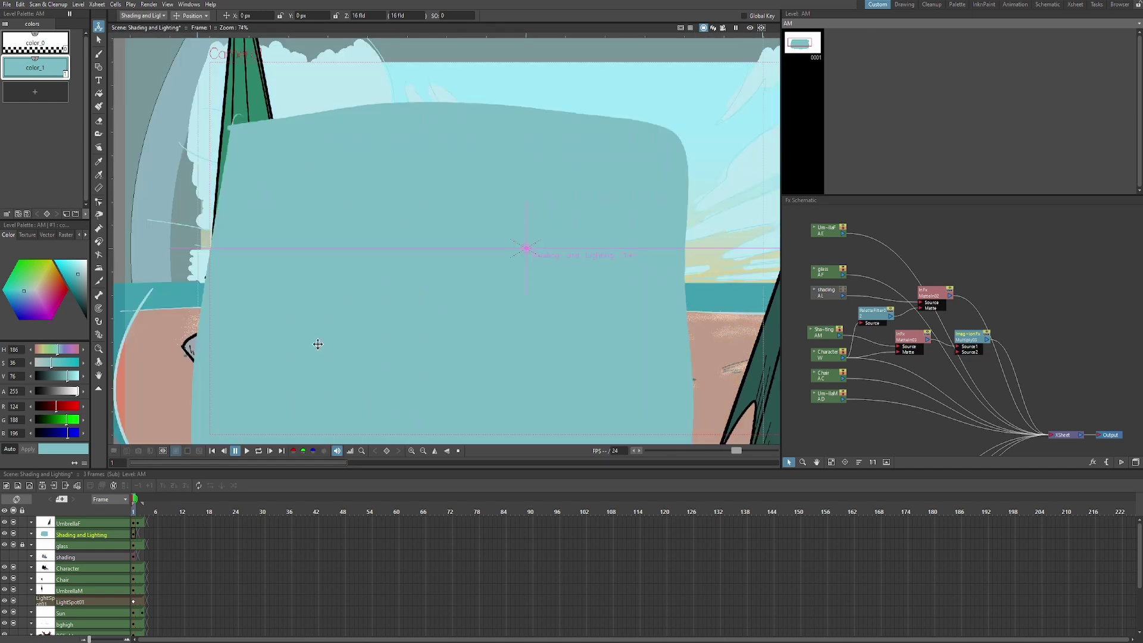
pyautogui.scroll(1, 410, 363)
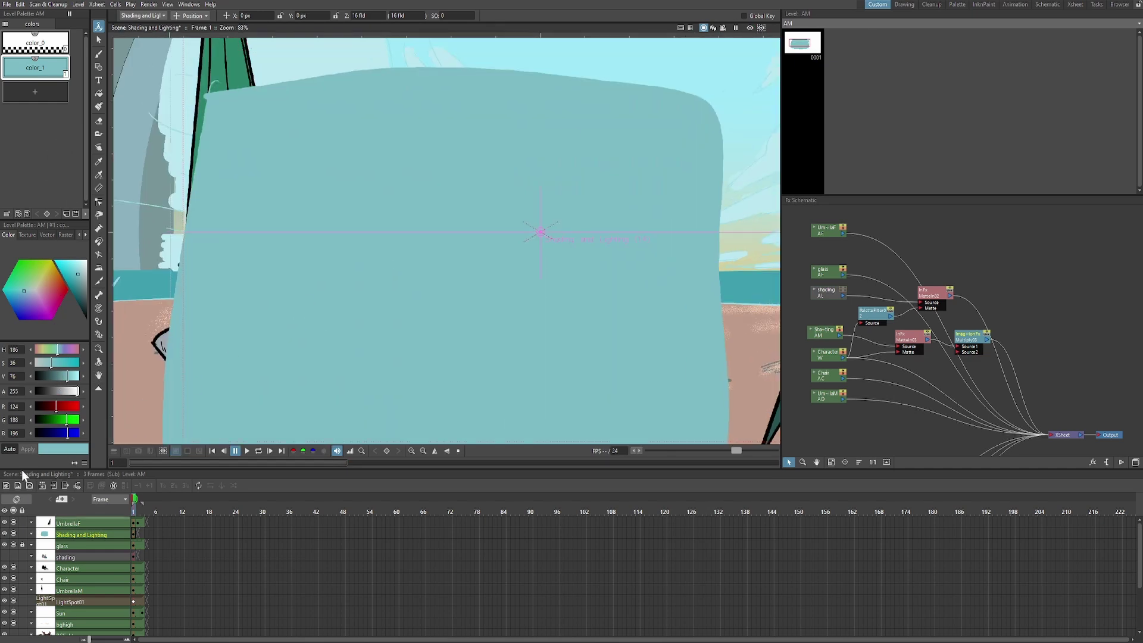
pyautogui.moveTo(77, 390); pyautogui.dragTo(42, 389)
pyautogui.hotkey('ctrl', 'r')
pyautogui.click(60, 388)
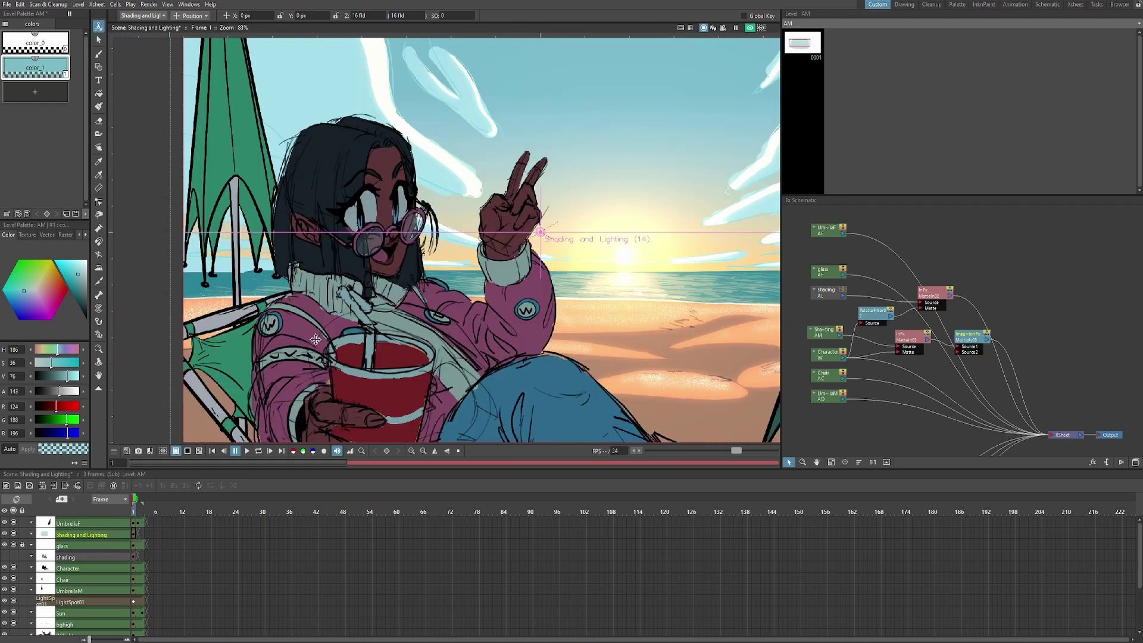
pyautogui.scroll(-2, 307, 338)
pyautogui.moveTo(311, 336); pyautogui.dragTo(304, 338)
pyautogui.moveTo(67, 391)
pyautogui.mouseDown()
pyautogui.moveTo(78, 391)
pyautogui.moveTo(56, 389)
pyautogui.mouseUp()
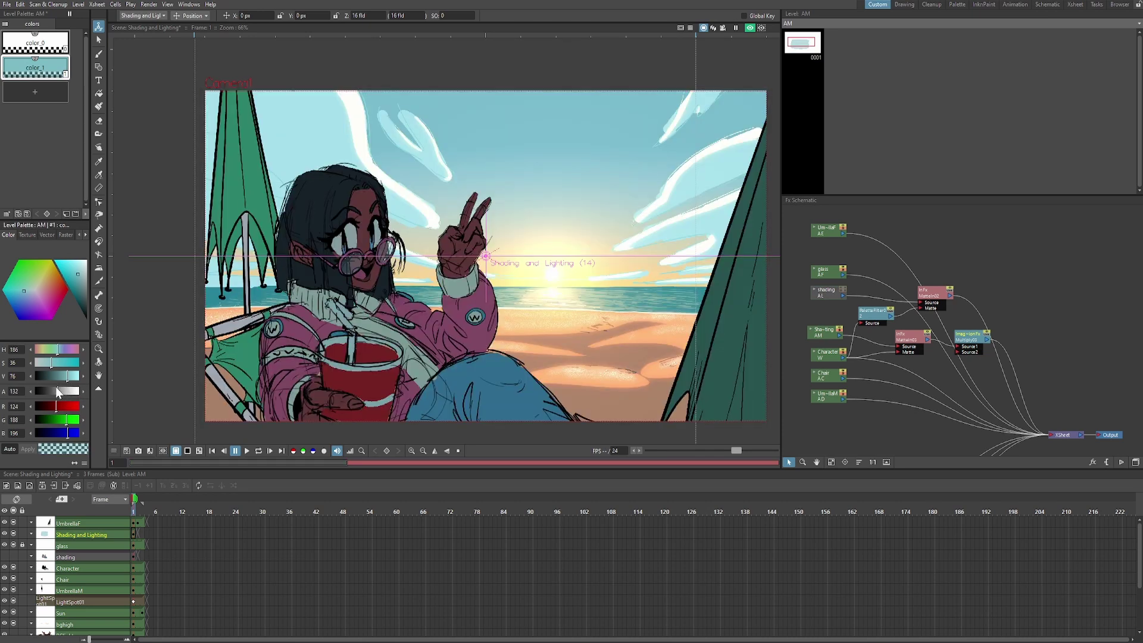
# Set the alpha of color_1 to 180, then add color_2 as a fully opaque yellow (H 45, S 55, V 95)
pyautogui.click(63, 391)
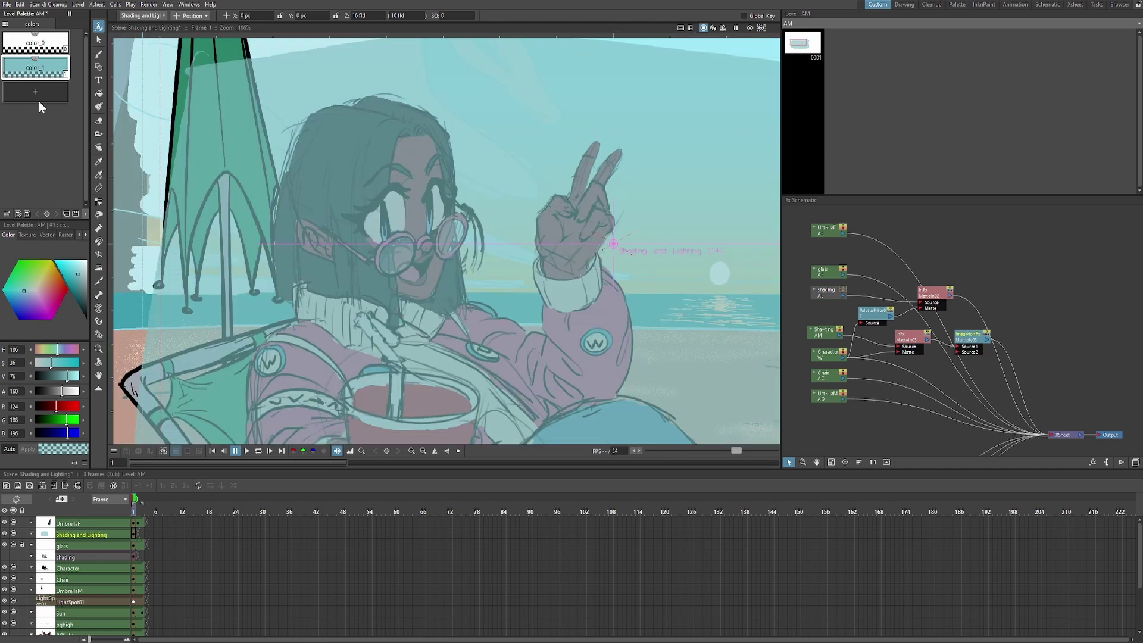
pyautogui.click(40, 94)
pyautogui.moveTo(757, 306); pyautogui.dragTo(658, 319)
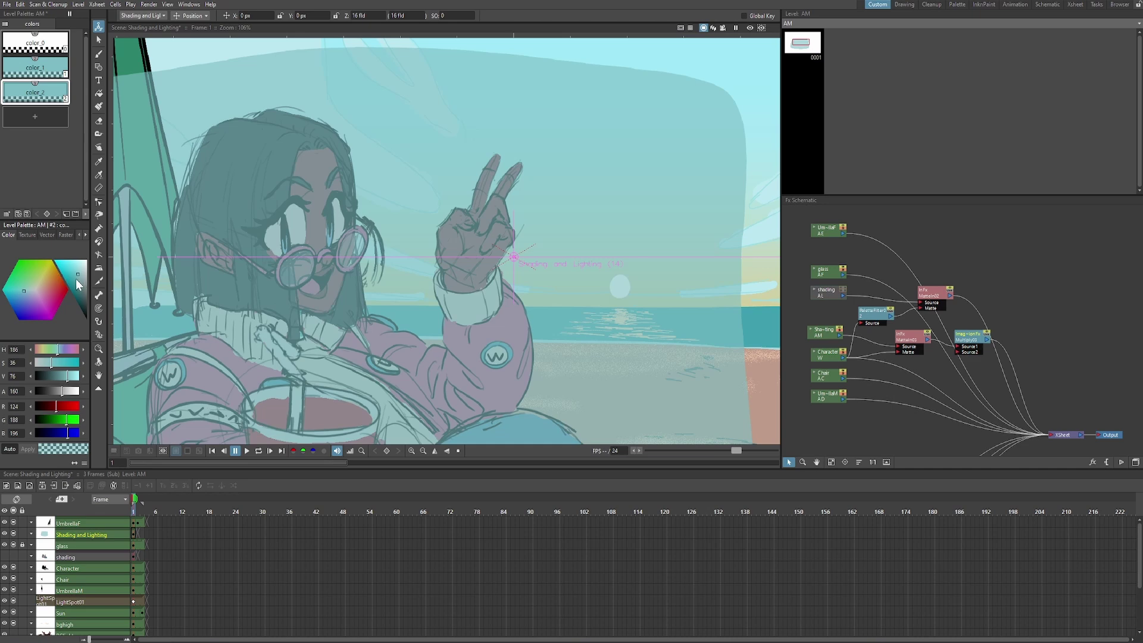
pyautogui.click(46, 278)
pyautogui.moveTo(73, 269); pyautogui.dragTo(70, 262)
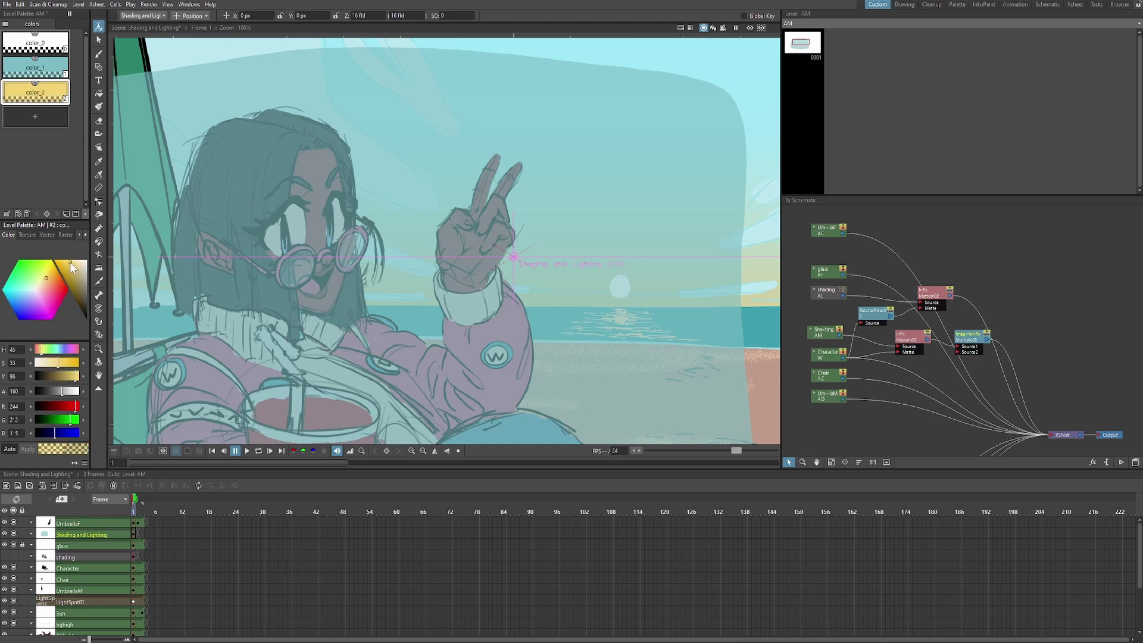
pyautogui.moveTo(62, 391); pyautogui.dragTo(78, 391)
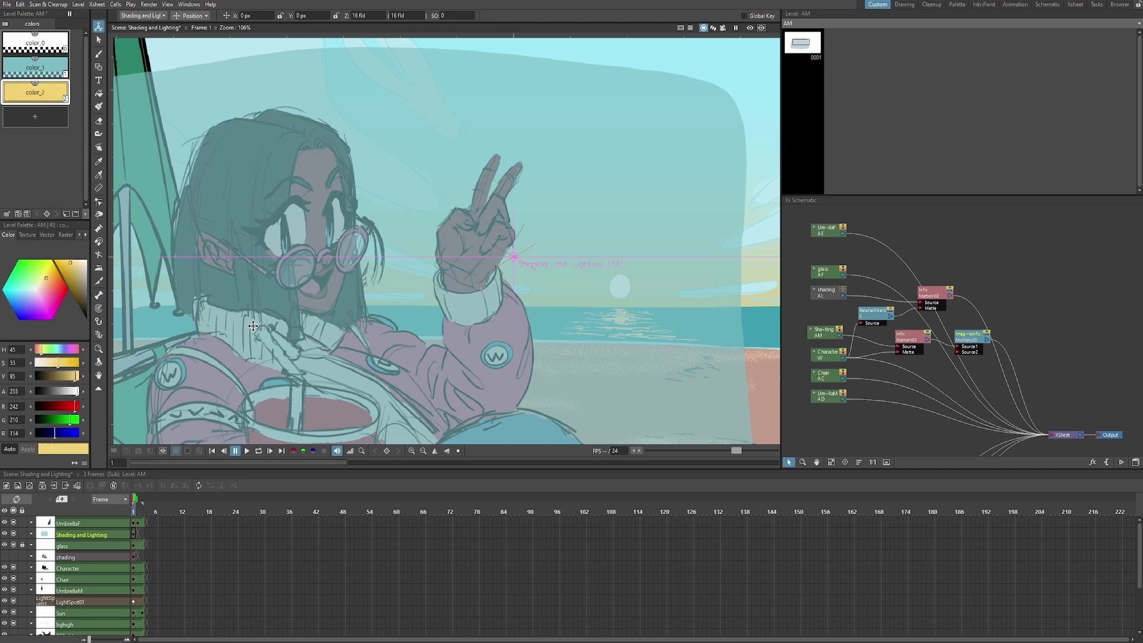
# Try color_2 as pure white by painting over one eye and checking it in the render preview
pyautogui.moveTo(63, 261); pyautogui.dragTo(52, 258)
pyautogui.press('b')
pyautogui.moveTo(337, 218); pyautogui.dragTo(345, 222)
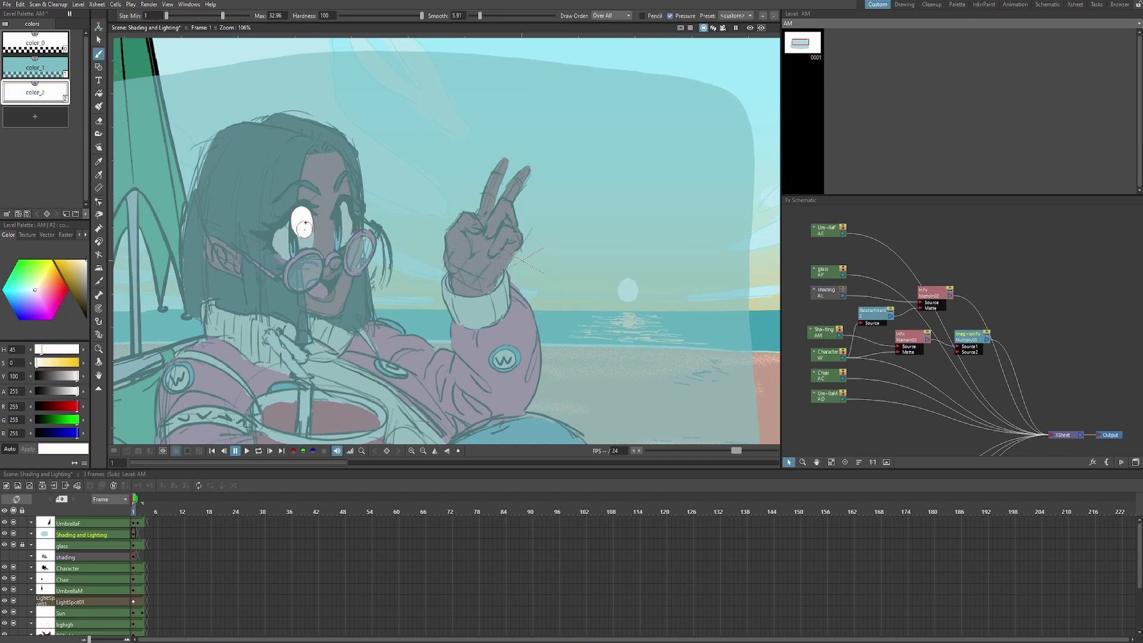
pyautogui.click(749, 27)
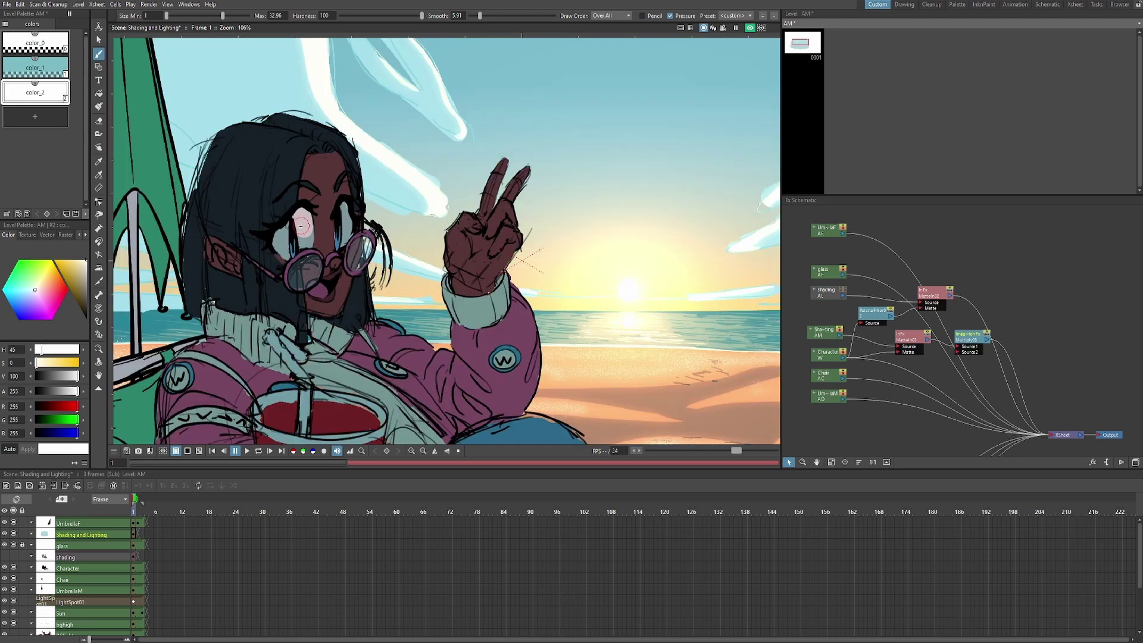
pyautogui.click(749, 27)
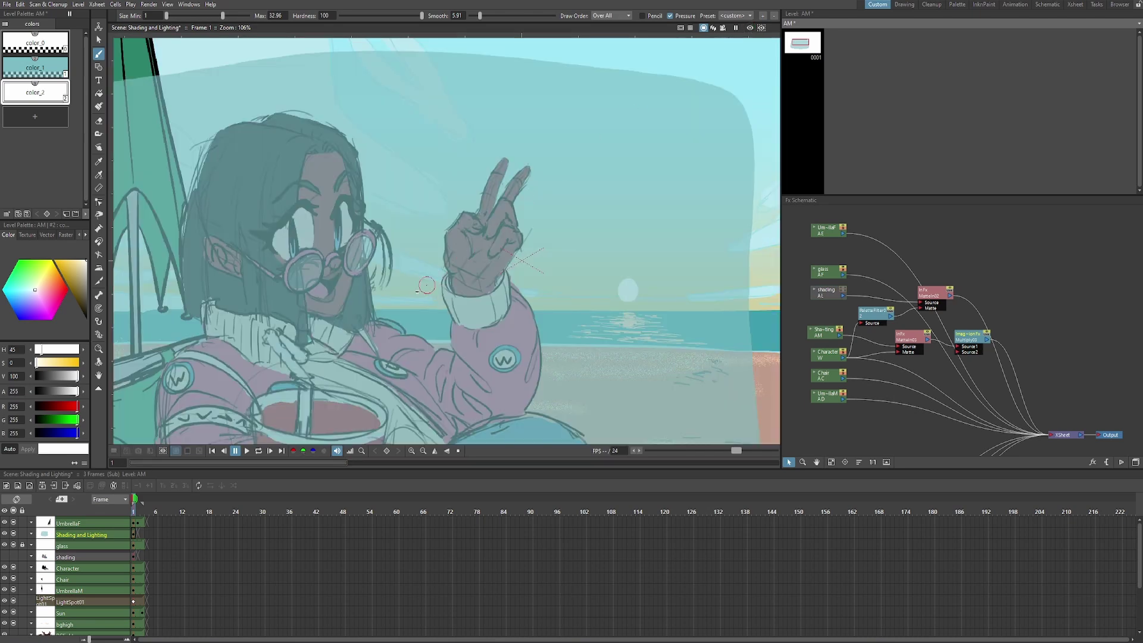
# Change color_2 to a light yellow (H 45, S 47, V 97) and paint it over both of the character's eyes
pyautogui.moveTo(79, 276); pyautogui.dragTo(72, 261)
pyautogui.moveTo(507, 398); pyautogui.dragTo(544, 384)
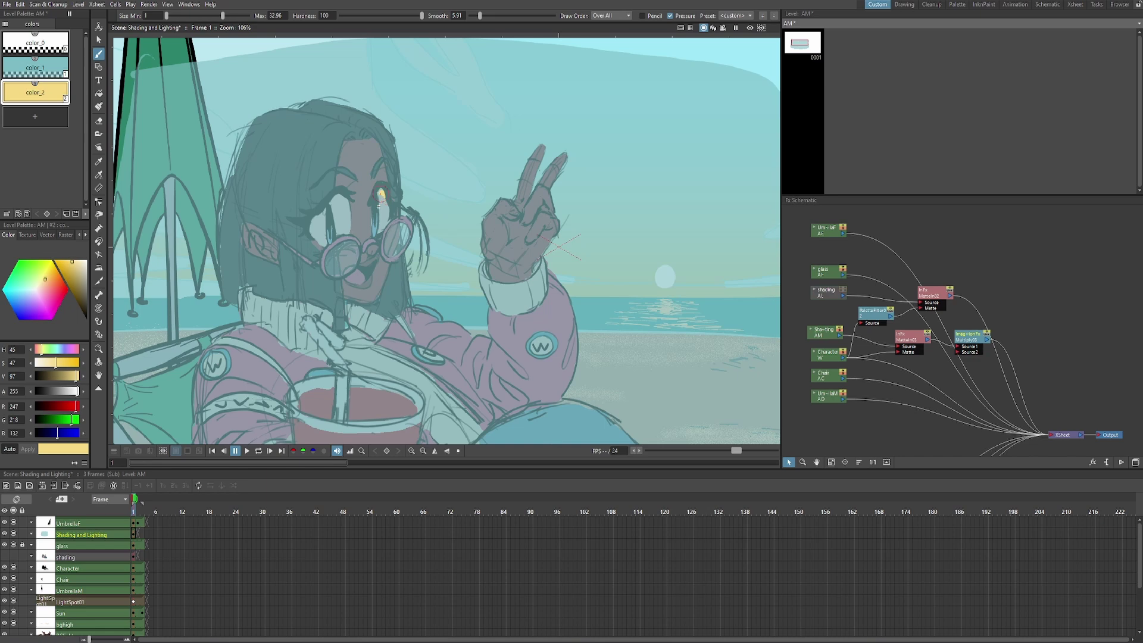
pyautogui.scroll(1, 408, 226)
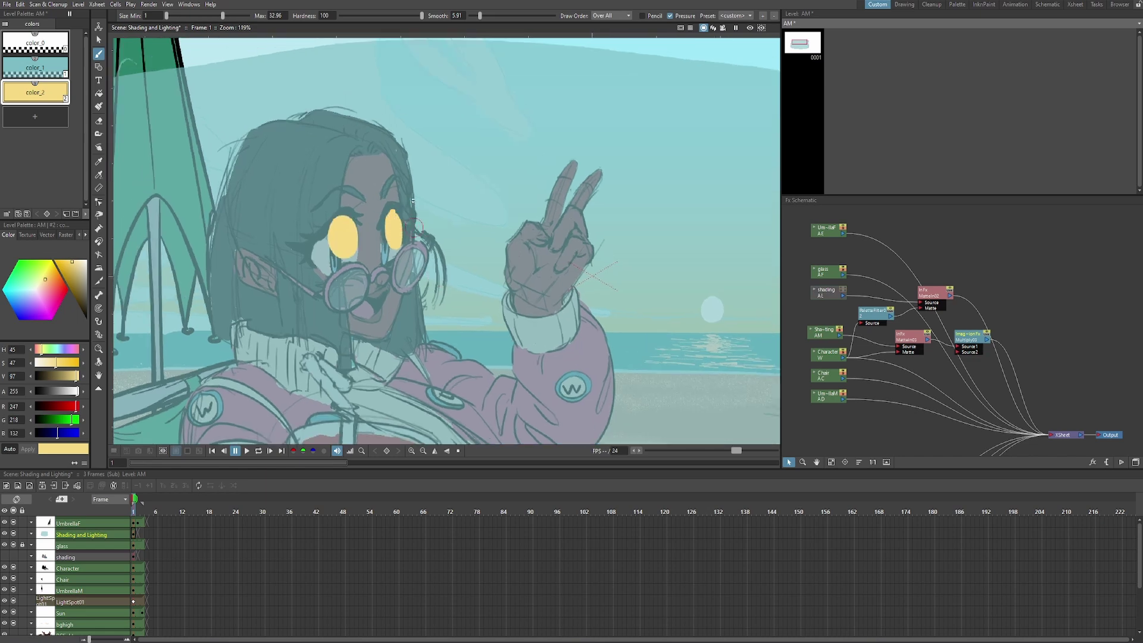
pyautogui.scroll(2, 404, 150)
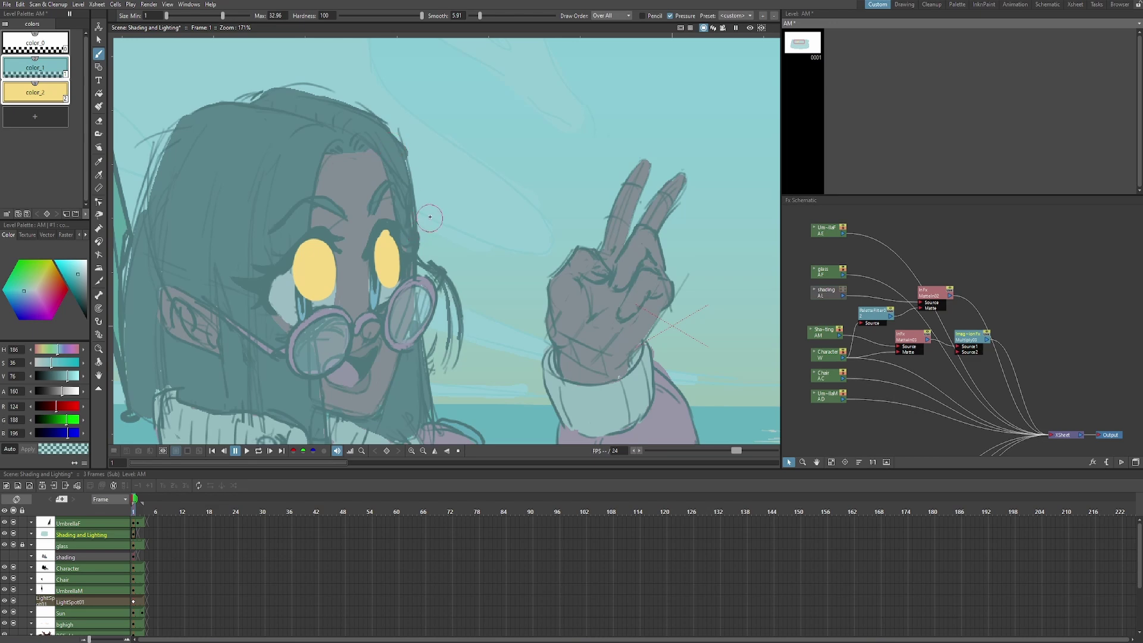
# Try erasing a patch of the teal overlay at the forehead and hair edge, then undo it
pyautogui.press('a')
pyautogui.moveTo(452, 191); pyautogui.dragTo(387, 158)
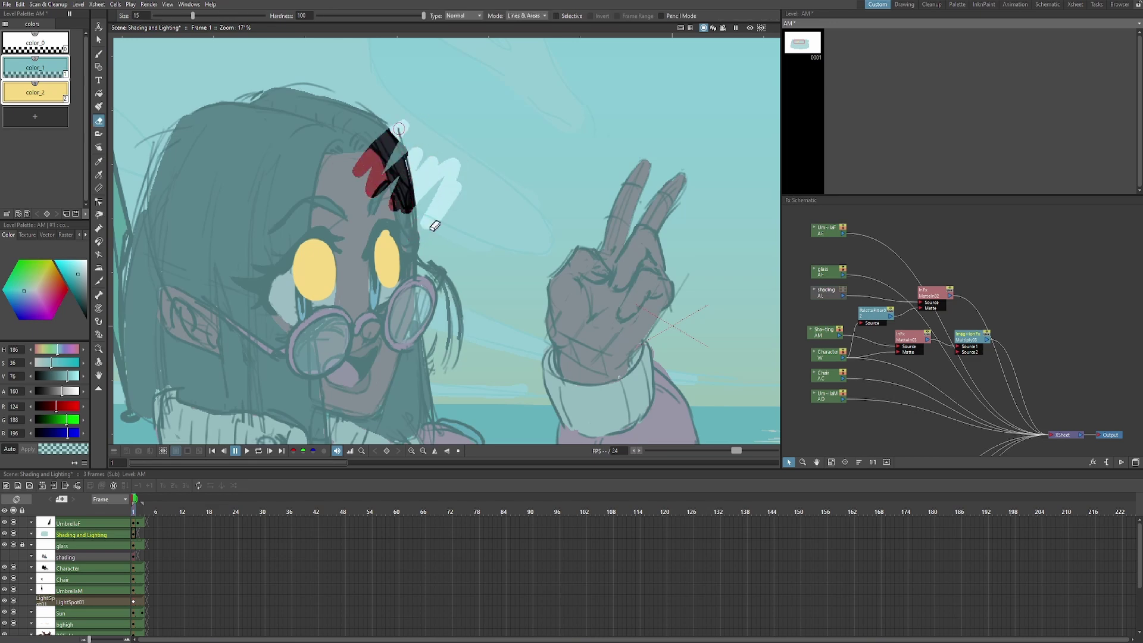
pyautogui.scroll(-2, 433, 257)
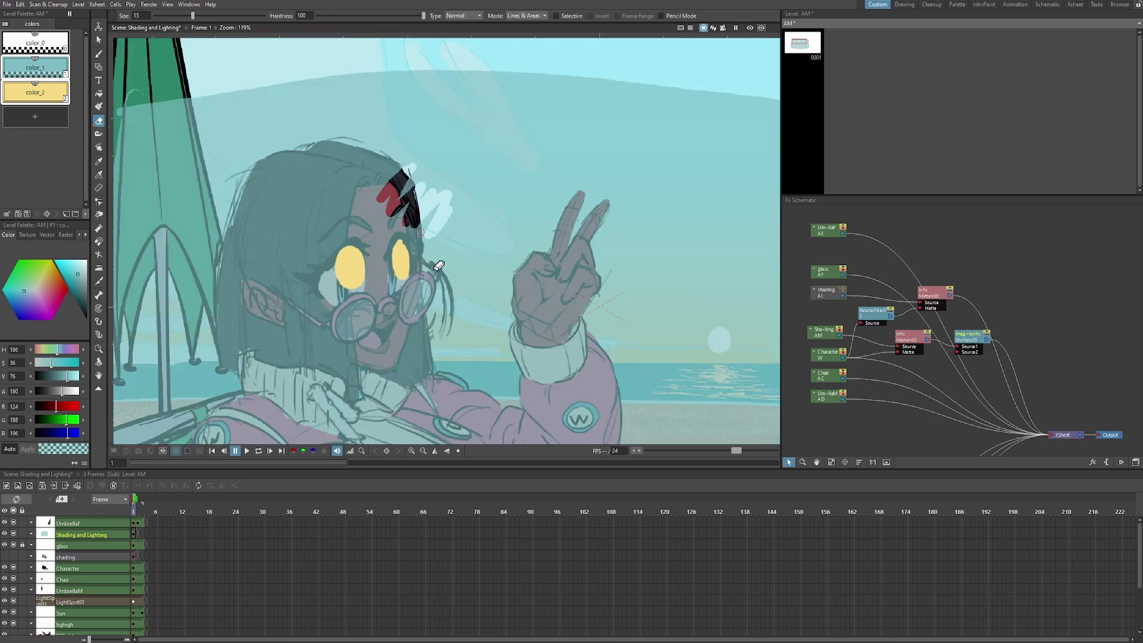
pyautogui.hotkey('ctrl', 'z')
pyautogui.moveTo(458, 351); pyautogui.dragTo(456, 305)
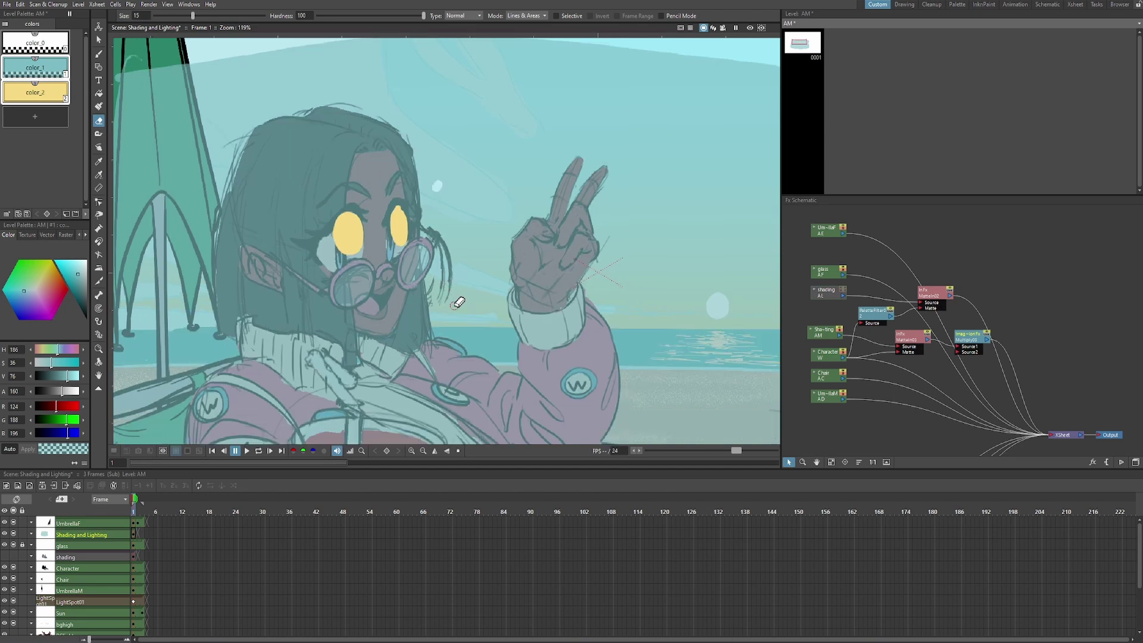
# Try hatching highlight strokes on the crown of the hair with color_2, then undo them
pyautogui.click(35, 93)
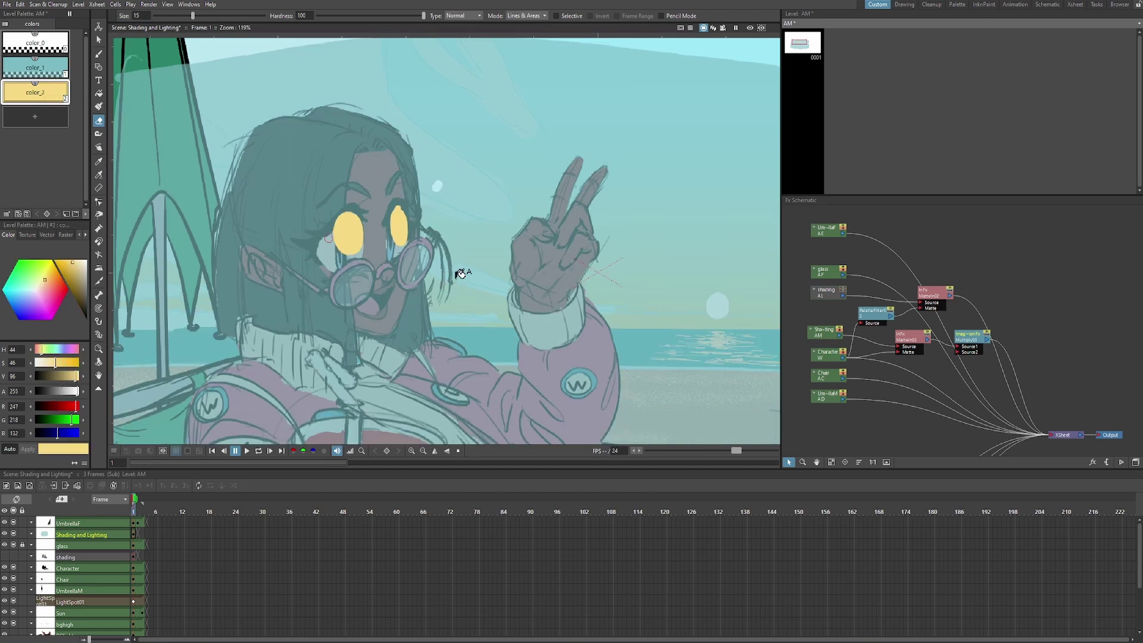
pyautogui.press('b')
pyautogui.scroll(2, 417, 260)
pyautogui.moveTo(226, 207)
pyautogui.mouseDown()
pyautogui.moveTo(249, 163)
pyautogui.moveTo(267, 167)
pyautogui.mouseUp()
pyautogui.moveTo(275, 214); pyautogui.dragTo(306, 175)
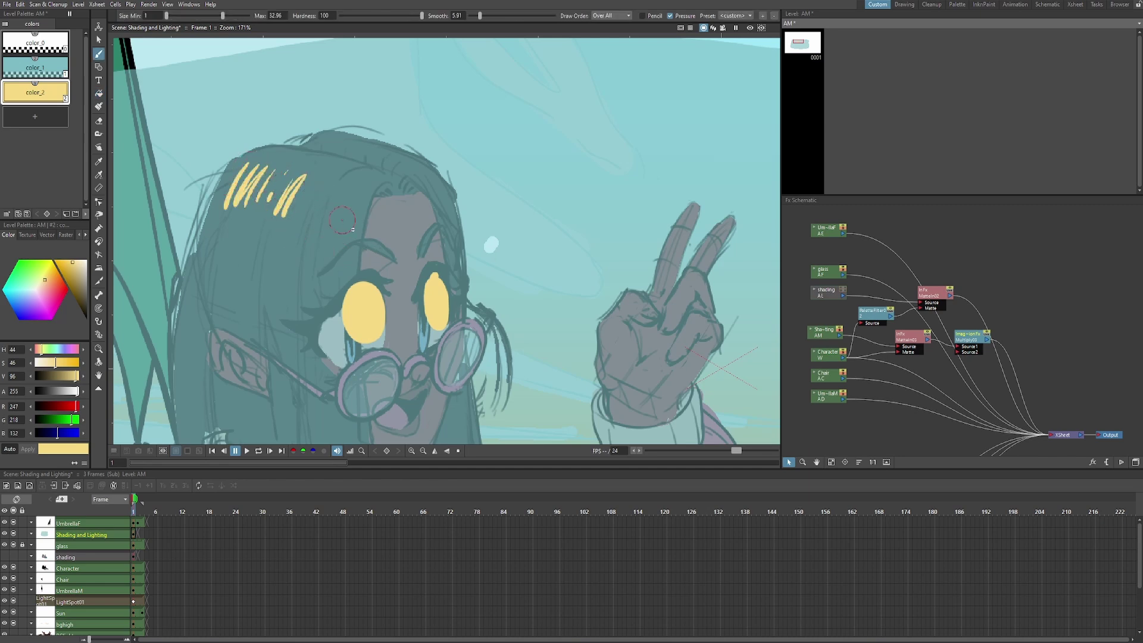
pyautogui.scroll(-1, 405, 270)
pyautogui.hotkey('ctrl', 'z')
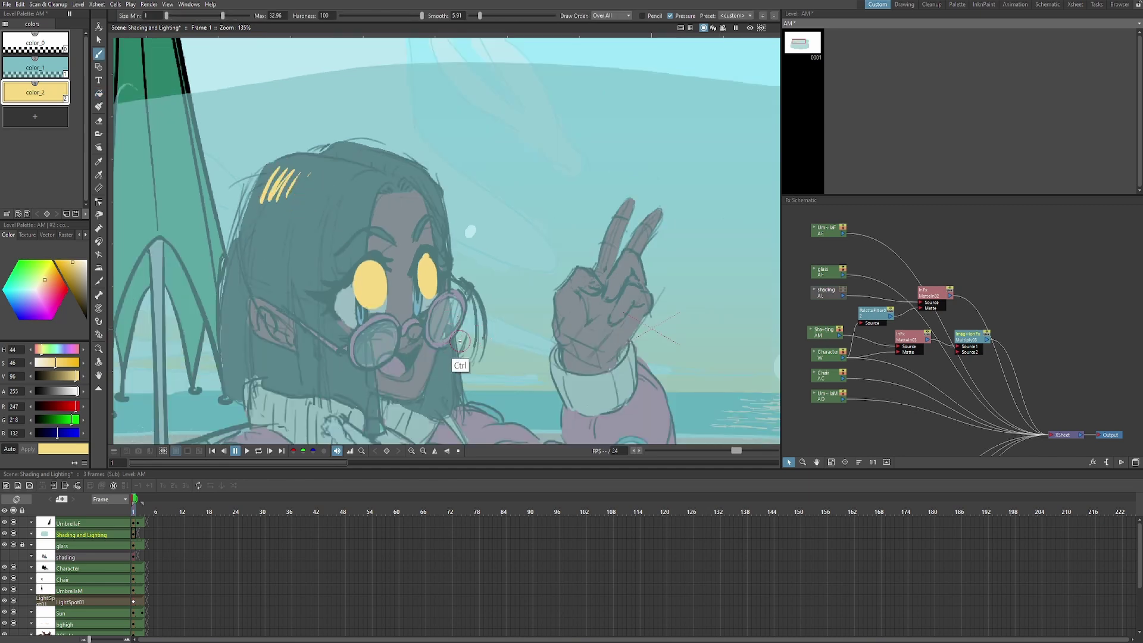
pyautogui.moveTo(462, 366); pyautogui.dragTo(461, 343)
pyautogui.hotkey('ctrl', 'z')
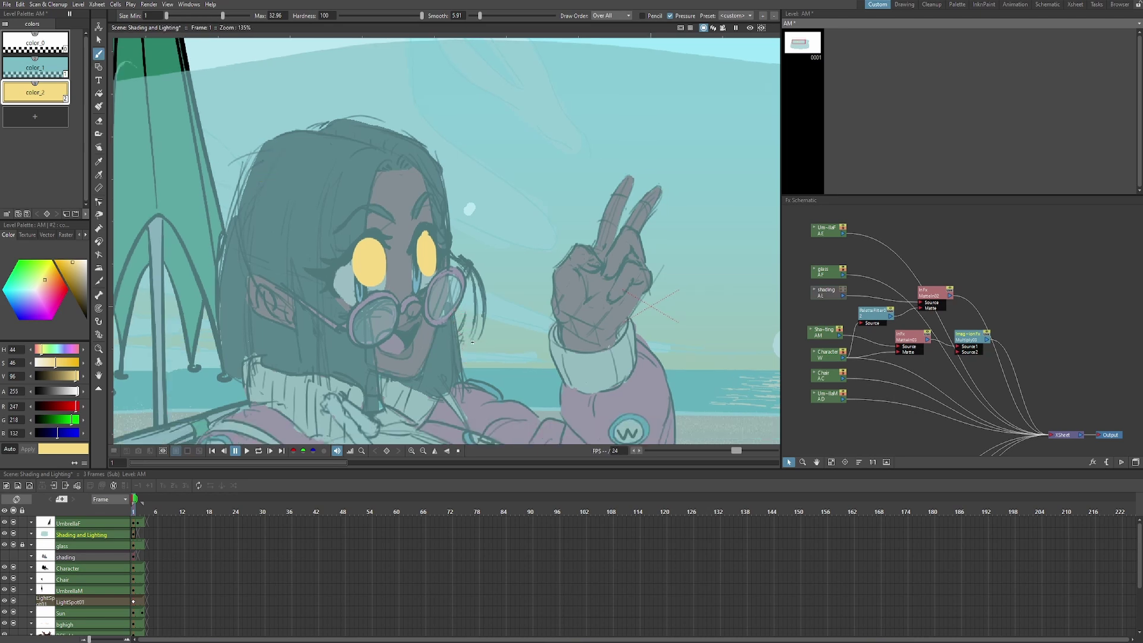
# Paint and fill a yellow rim light along the sun-facing hair edge, continuing down the strands beside the cheek
pyautogui.moveTo(421, 162)
pyautogui.mouseDown()
pyautogui.moveTo(379, 131)
pyautogui.moveTo(334, 123)
pyautogui.moveTo(421, 149)
pyautogui.moveTo(442, 183)
pyautogui.moveTo(448, 241)
pyautogui.mouseUp()
pyautogui.moveTo(424, 172)
pyautogui.mouseDown()
pyautogui.moveTo(445, 241)
pyautogui.moveTo(449, 230)
pyautogui.mouseUp()
pyautogui.press('f')
pyautogui.click(437, 189)
pyautogui.press('b')
pyautogui.moveTo(420, 152); pyautogui.dragTo(437, 181)
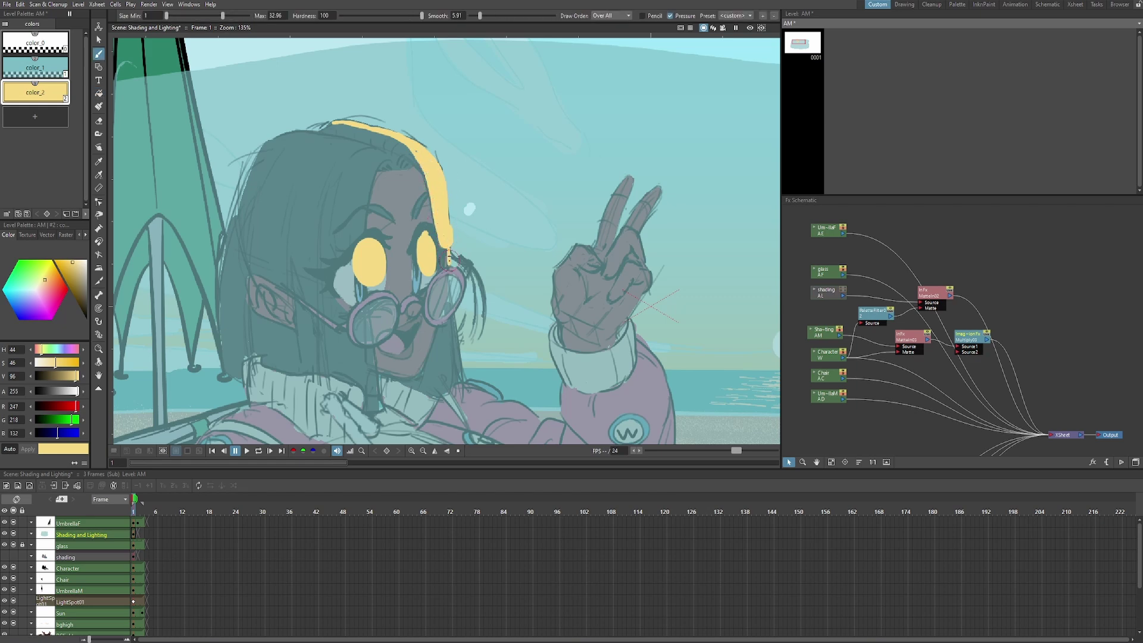
pyautogui.moveTo(449, 319)
pyautogui.mouseDown()
pyautogui.moveTo(459, 381)
pyautogui.moveTo(444, 388)
pyautogui.mouseUp()
pyautogui.scroll(3, 444, 335)
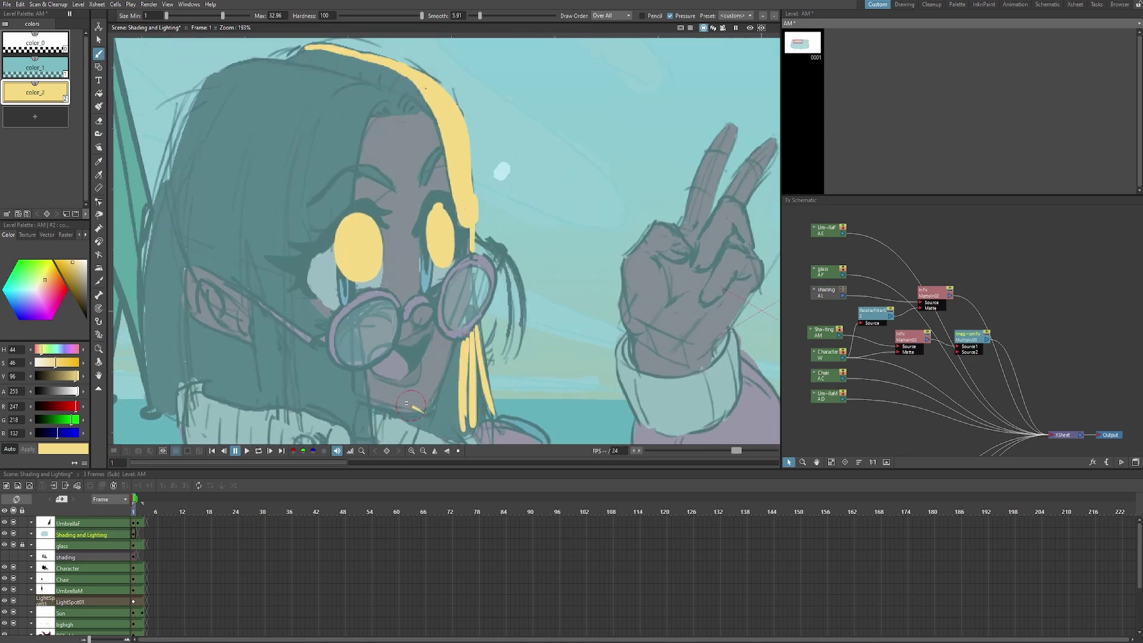
# Outline and fill the sun-facing side of the face with color_2, and check it in the render preview
pyautogui.moveTo(386, 389)
pyautogui.mouseDown()
pyautogui.moveTo(423, 412)
pyautogui.moveTo(373, 405)
pyautogui.moveTo(367, 391)
pyautogui.mouseUp()
pyautogui.hotkey('ctrl', 'z')
pyautogui.moveTo(418, 374); pyautogui.dragTo(413, 406)
pyautogui.hotkey('ctrl', 'z')
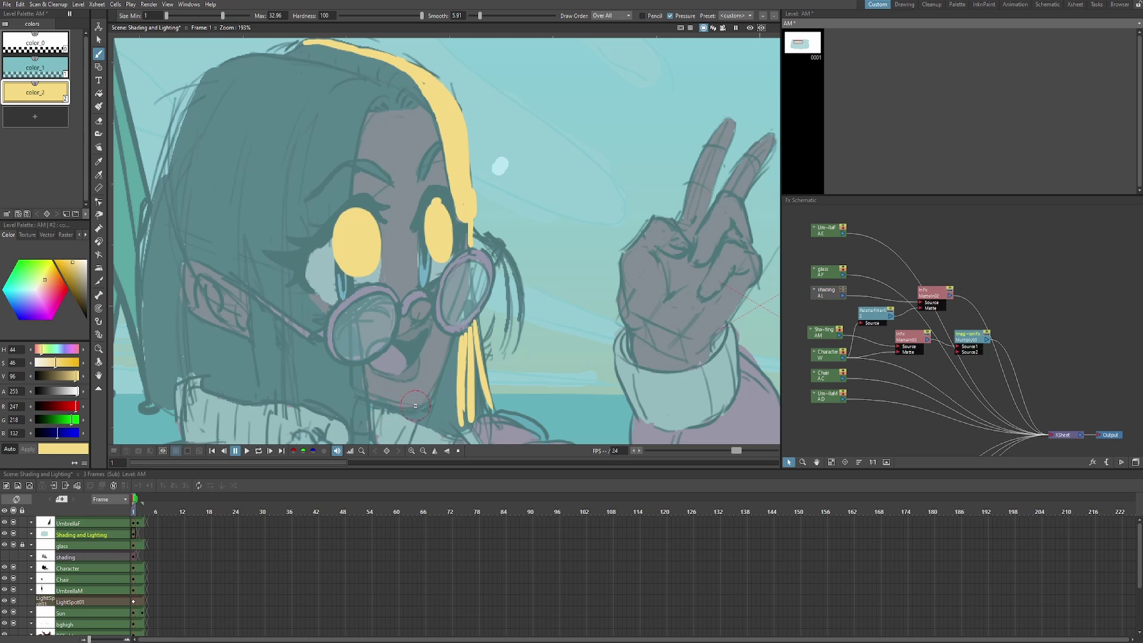
pyautogui.moveTo(414, 407)
pyautogui.mouseDown()
pyautogui.moveTo(365, 372)
pyautogui.moveTo(392, 118)
pyautogui.mouseUp()
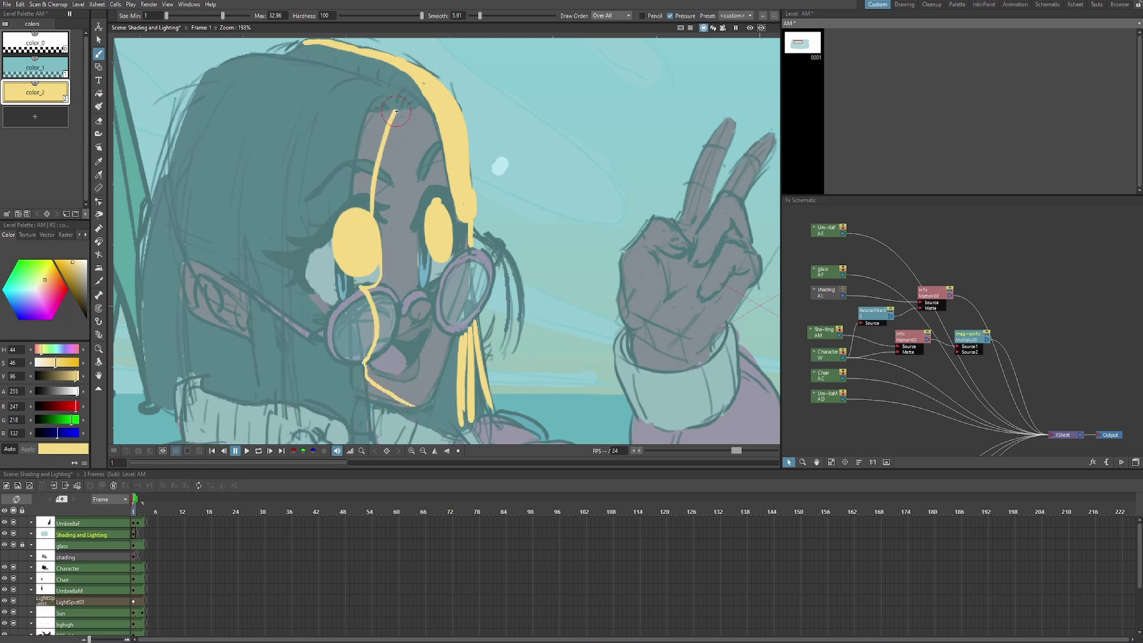
pyautogui.moveTo(414, 118); pyautogui.dragTo(431, 188)
pyautogui.moveTo(428, 189); pyautogui.dragTo(433, 204)
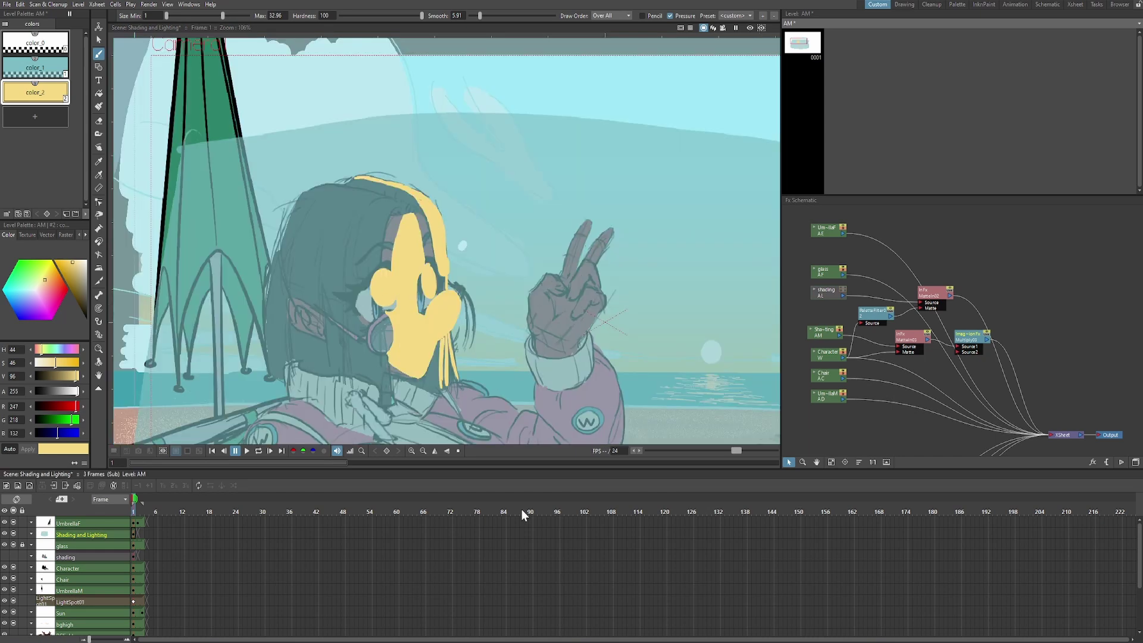
pyautogui.click(750, 28)
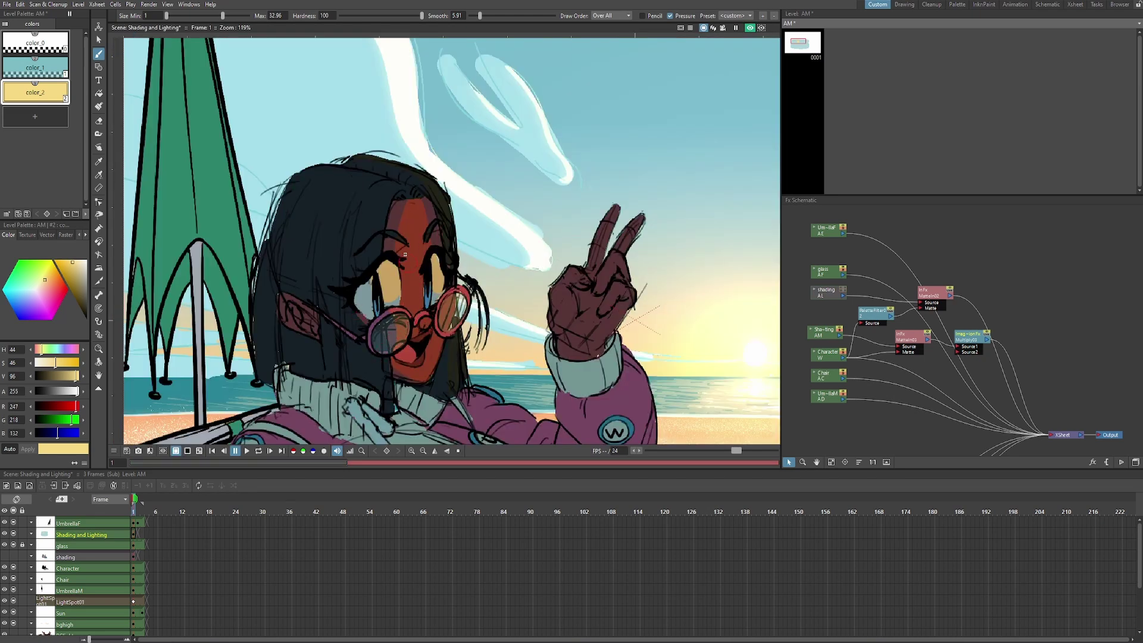
pyautogui.scroll(2, 402, 262)
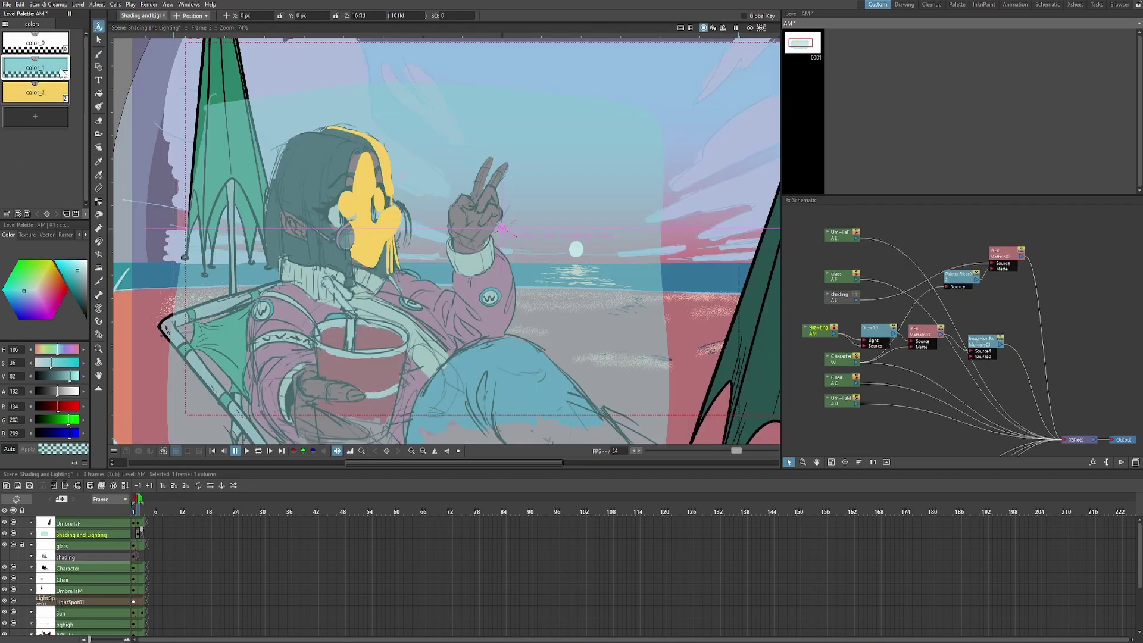
# Darken color_1 to a deeper teal, and paint and fill yellow light along the raised arm's cuff and sleeve edge
pyautogui.moveTo(72, 284); pyautogui.dragTo(76, 286)
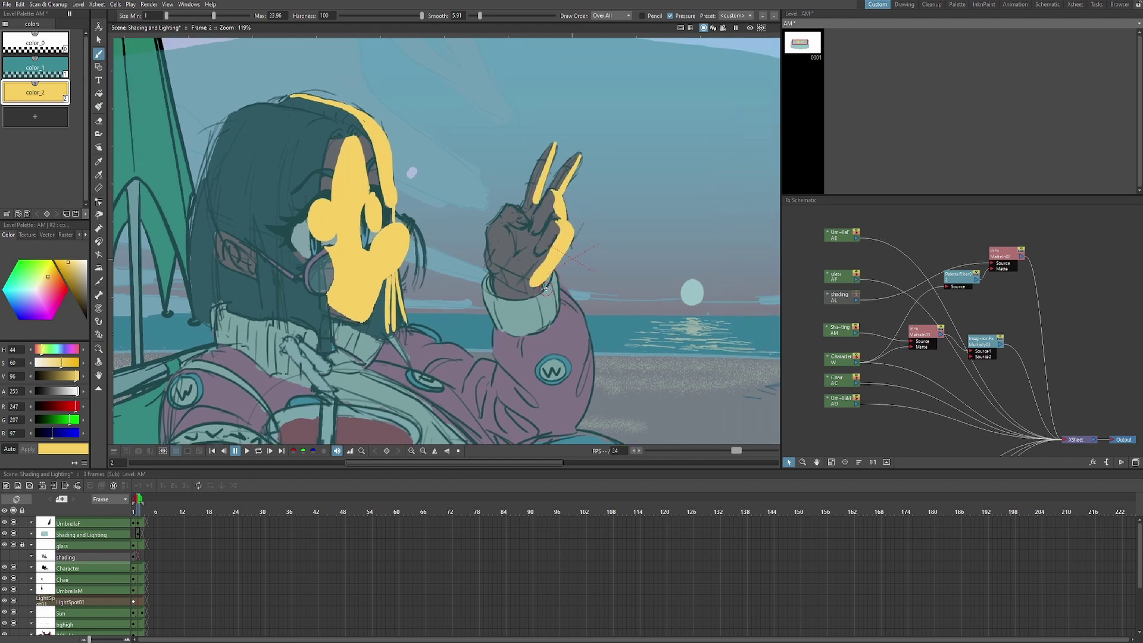
pyautogui.moveTo(554, 271); pyautogui.dragTo(580, 265)
pyautogui.press('f')
pyautogui.click(554, 290)
pyautogui.press('b')
pyautogui.moveTo(560, 310); pyautogui.dragTo(559, 361)
pyautogui.moveTo(555, 271); pyautogui.dragTo(542, 260)
pyautogui.press('f')
pyautogui.click(557, 288)
pyautogui.press('b')
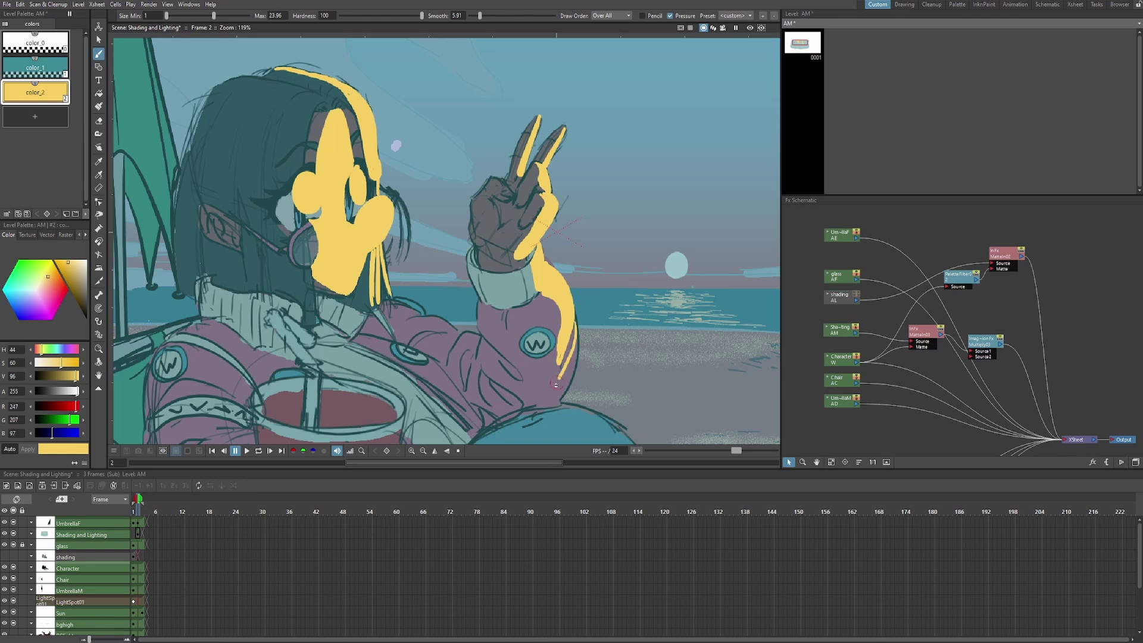
pyautogui.moveTo(572, 349)
pyautogui.mouseDown()
pyautogui.moveTo(556, 396)
pyautogui.moveTo(572, 354)
pyautogui.moveTo(635, 292)
pyautogui.mouseUp()
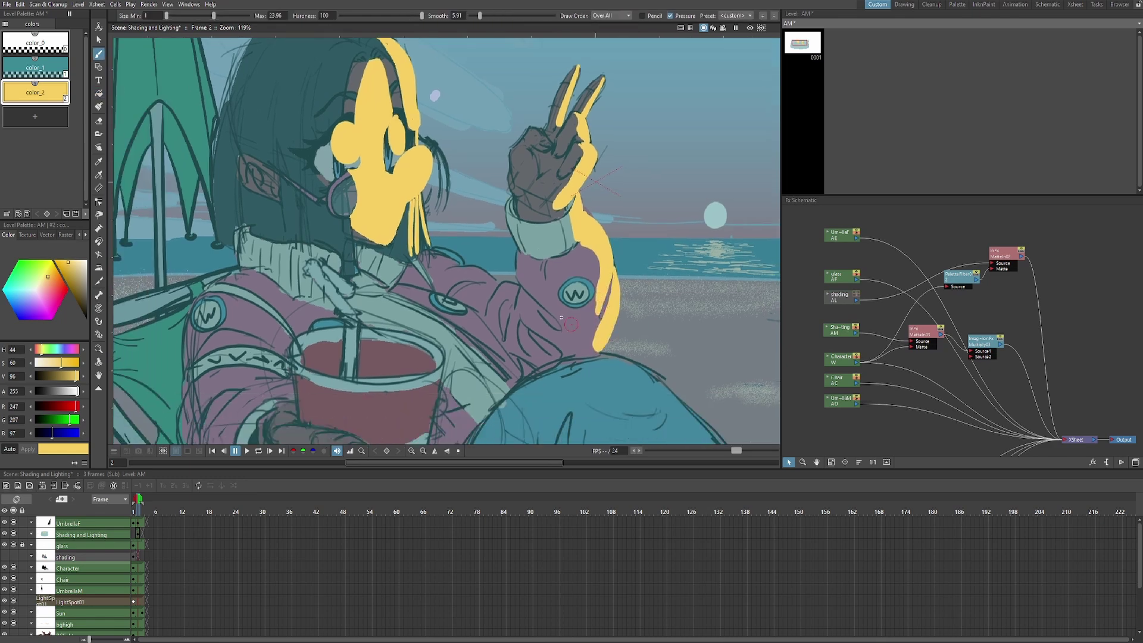
# Paint and fill yellow light shapes on the sun-facing folds of the jacket's sleeve and chest
pyautogui.moveTo(521, 257); pyautogui.dragTo(518, 281)
pyautogui.moveTo(513, 195); pyautogui.dragTo(507, 211)
pyautogui.moveTo(500, 304)
pyautogui.mouseDown()
pyautogui.moveTo(527, 282)
pyautogui.moveTo(503, 288)
pyautogui.mouseUp()
pyautogui.press('f')
pyautogui.click(514, 278)
pyautogui.press('b')
pyautogui.moveTo(459, 255)
pyautogui.mouseDown()
pyautogui.moveTo(496, 251)
pyautogui.moveTo(530, 292)
pyautogui.mouseUp()
pyautogui.moveTo(546, 288); pyautogui.dragTo(545, 318)
# Paint and fill yellow light areas on the collar, the cup's opening and the top of the knee
pyautogui.scroll(-4, 519, 300)
pyautogui.moveTo(445, 256)
pyautogui.mouseDown()
pyautogui.moveTo(483, 263)
pyautogui.moveTo(513, 291)
pyautogui.moveTo(435, 302)
pyautogui.moveTo(475, 300)
pyautogui.mouseUp()
pyautogui.scroll(5, 489, 321)
pyautogui.scroll(-4, 512, 190)
pyautogui.scroll(4, 504, 156)
pyautogui.moveTo(425, 221); pyautogui.dragTo(433, 280)
pyautogui.moveTo(446, 113); pyautogui.dragTo(424, 199)
pyautogui.scroll(-3, 426, 199)
pyautogui.moveTo(410, 304)
pyautogui.mouseDown()
pyautogui.moveTo(528, 308)
pyautogui.moveTo(462, 298)
pyautogui.moveTo(428, 237)
pyautogui.moveTo(479, 311)
pyautogui.mouseUp()
pyautogui.press('f')
pyautogui.click(458, 302)
# Inspect the yellow lighting over the whole character against the sunset background in the render preview
pyautogui.press('1')
pyautogui.press('2')
pyautogui.scroll(-3, 440, 250)
pyautogui.scroll(3, 470, 298)
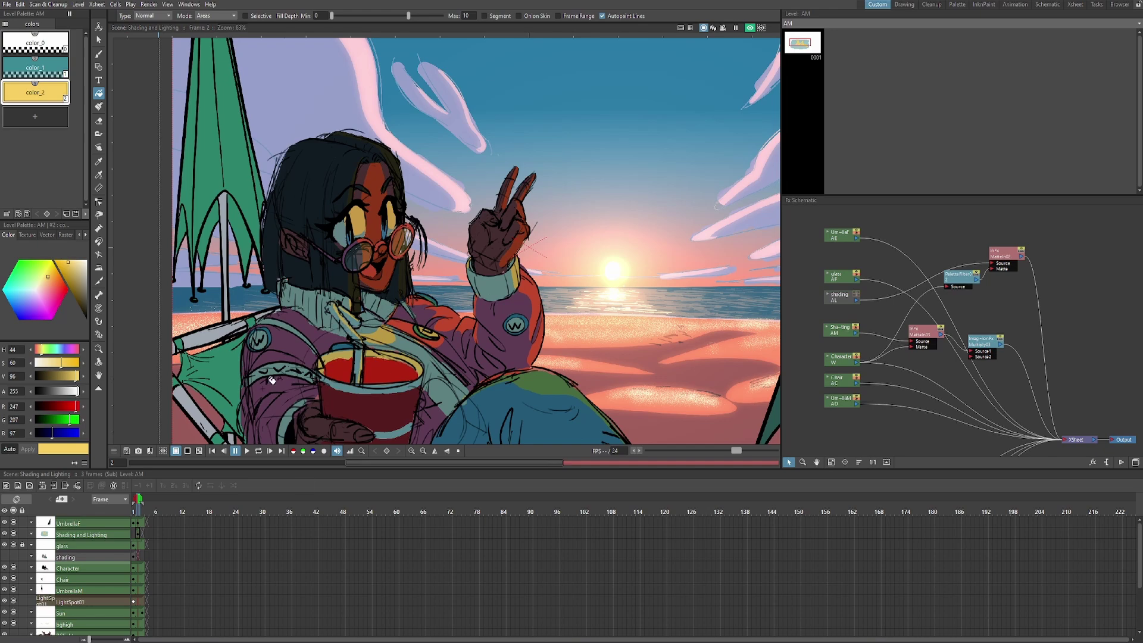
pyautogui.scroll(-4, 488, 241)
pyautogui.scroll(-2, 486, 241)
pyautogui.scroll(6, 488, 280)
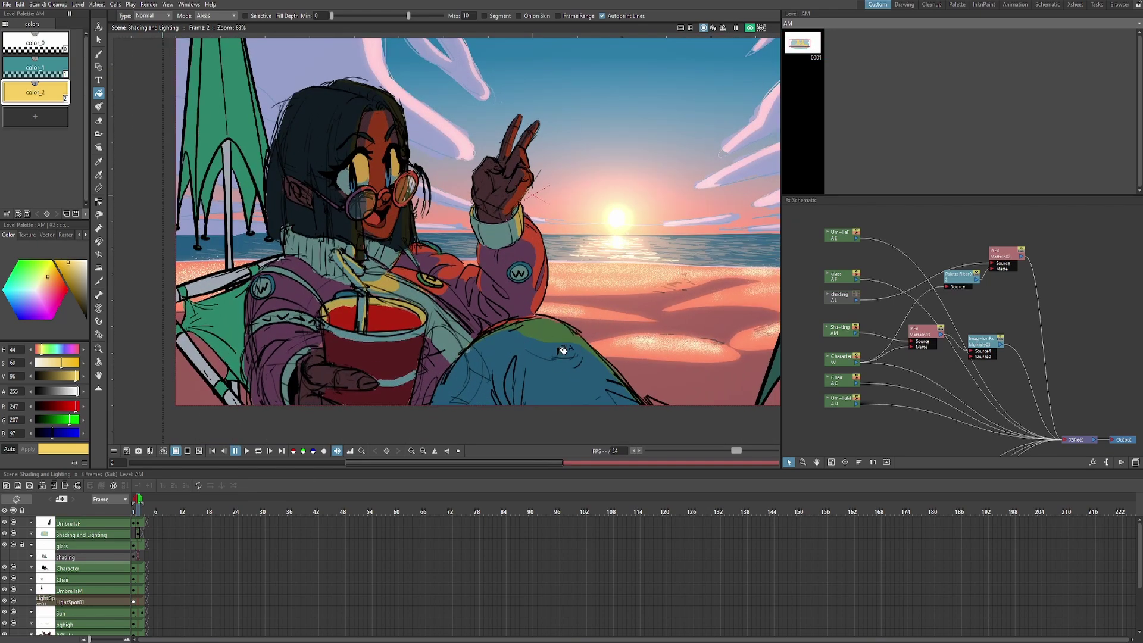
pyautogui.scroll(2, 558, 351)
pyautogui.scroll(-2, 506, 280)
pyautogui.scroll(-1, 452, 262)
# Insert a Glow effect after the Shading and Lighting node and compare the scene with the render preview off and on
pyautogui.press('a')
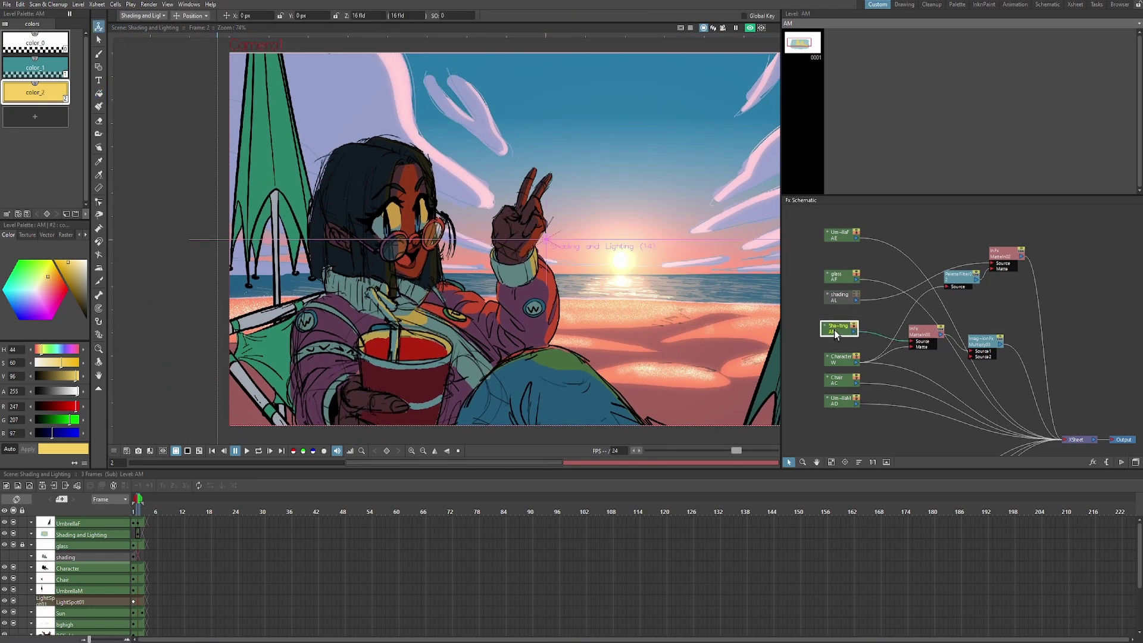
pyautogui.click(839, 334)
pyautogui.rightClick(838, 332)
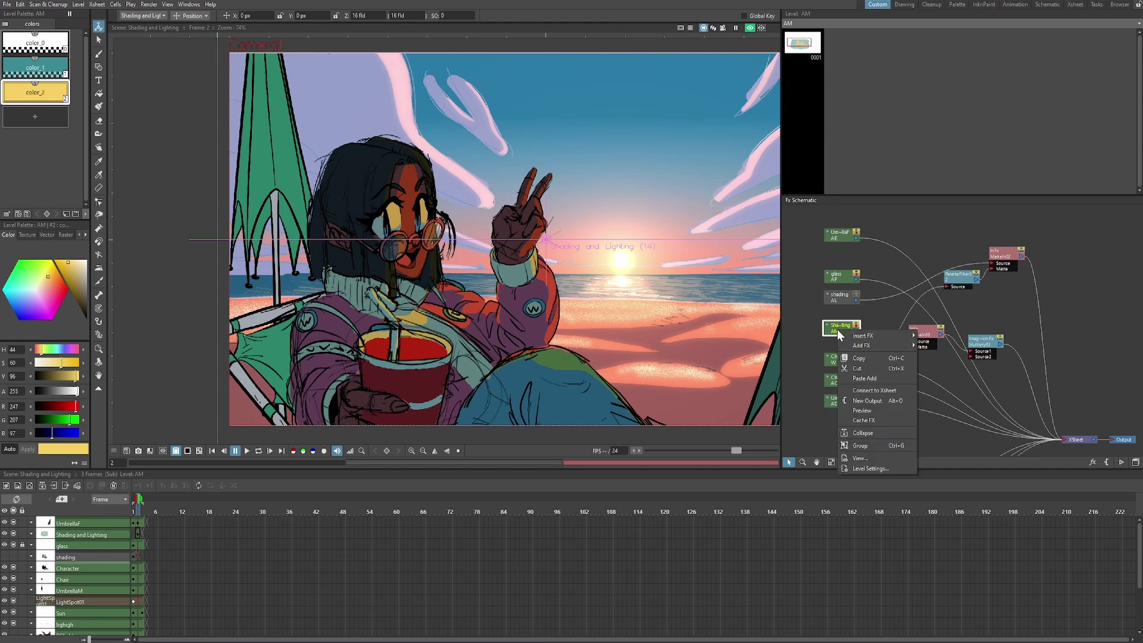
pyautogui.moveTo(848, 338)
pyautogui.moveTo(938, 404)
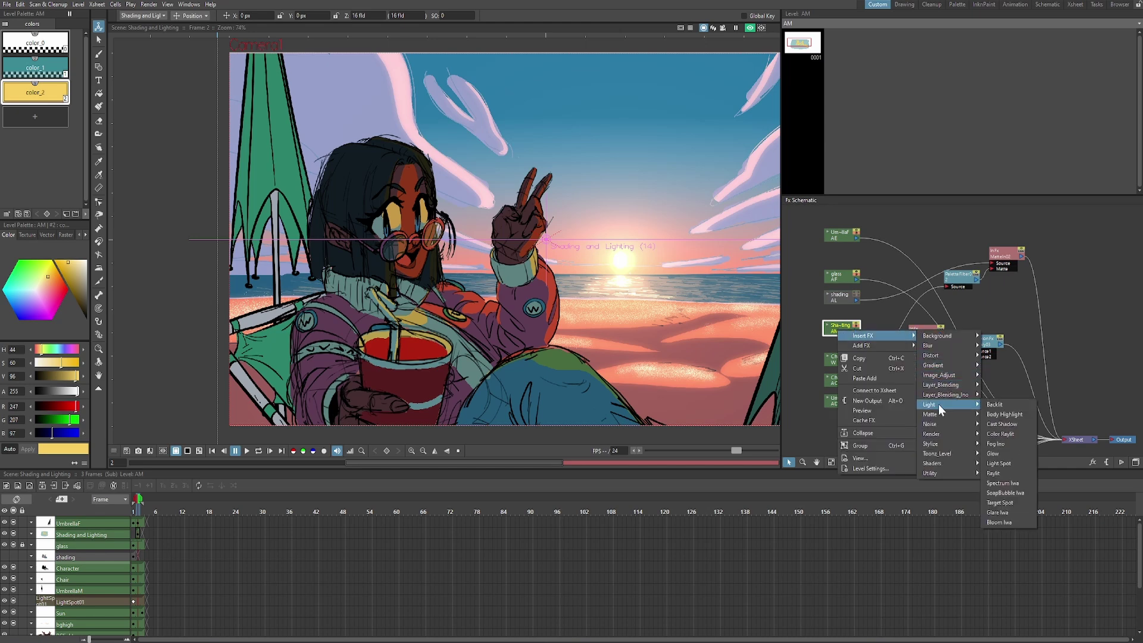
pyautogui.click(997, 453)
pyautogui.moveTo(889, 315); pyautogui.dragTo(837, 332)
pyautogui.click(875, 332)
pyautogui.moveTo(550, 287); pyautogui.dragTo(524, 268)
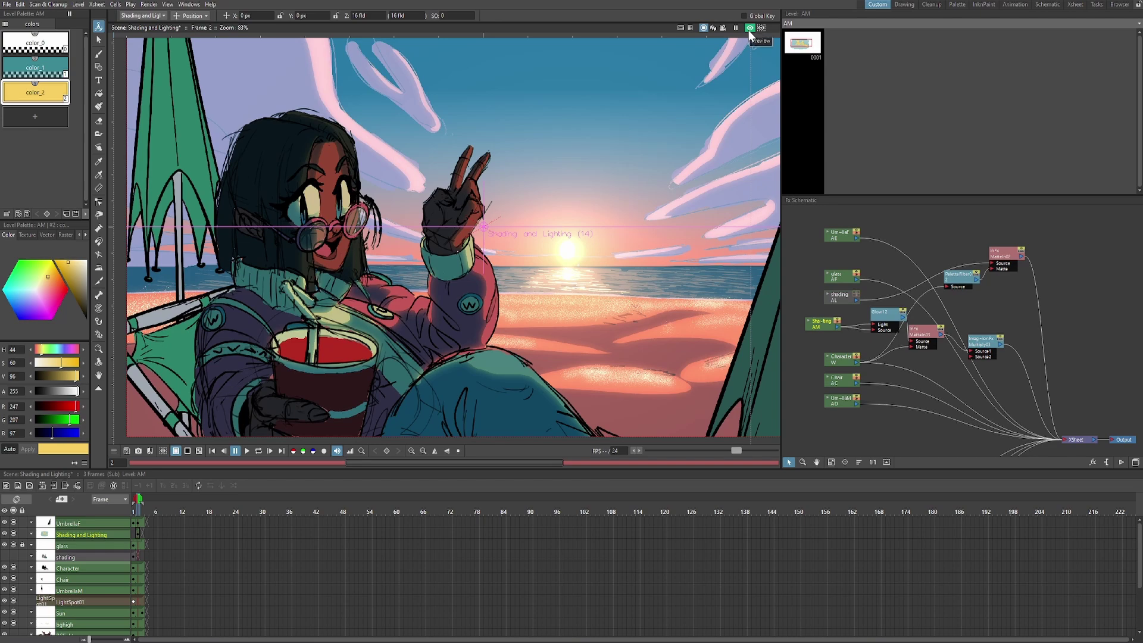
pyautogui.click(750, 30)
pyautogui.click(750, 29)
pyautogui.click(750, 30)
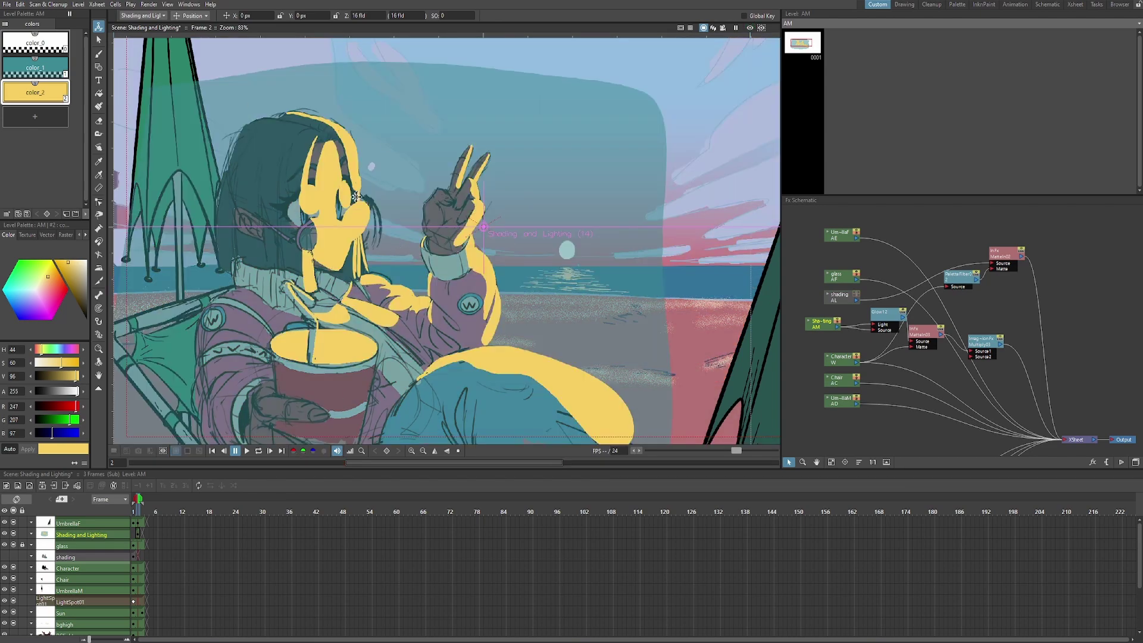
pyautogui.click(749, 27)
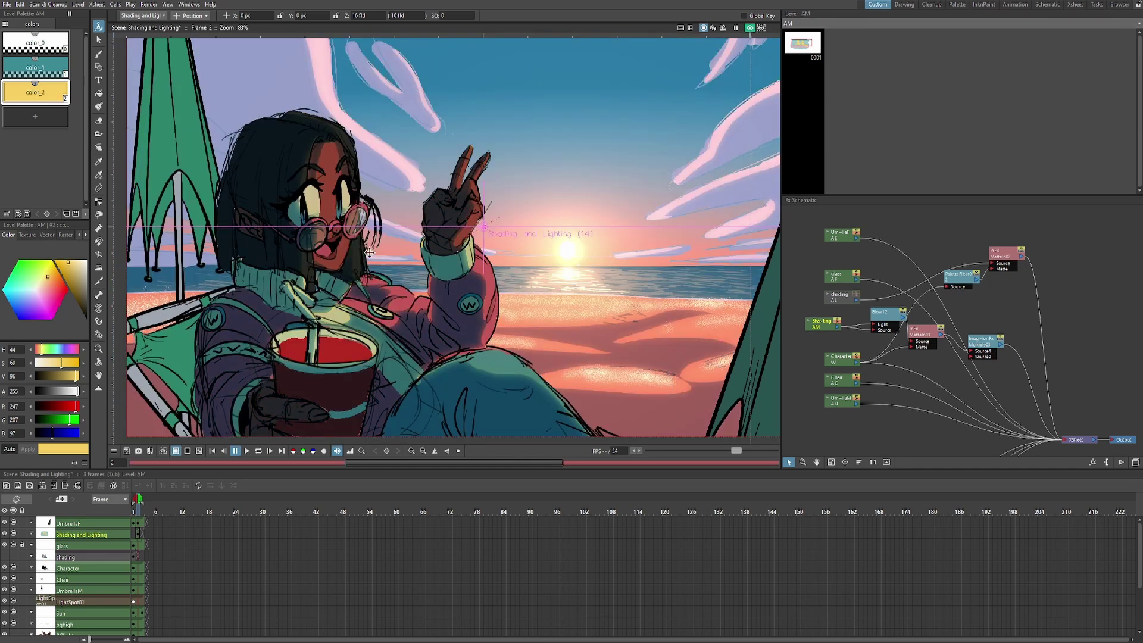
# Turn off the render preview, create a new drawing level above Shading and Lighting, and rename its column Highlights
pyautogui.moveTo(429, 302); pyautogui.dragTo(446, 311)
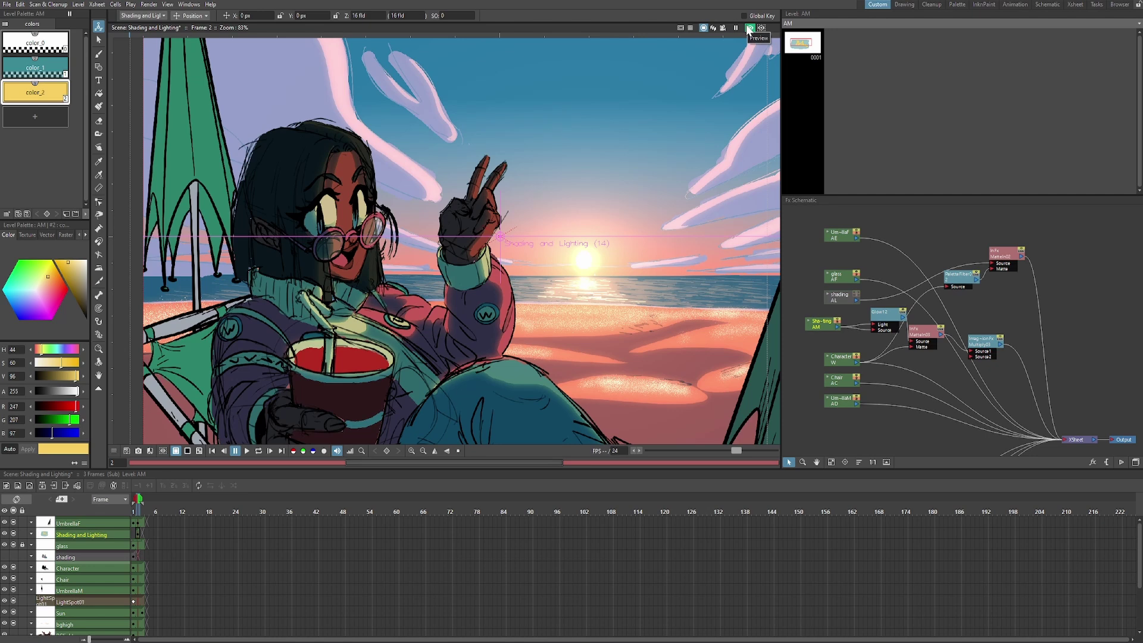
pyautogui.click(749, 28)
pyautogui.hotkey('alt', 'n')
pyautogui.click(416, 294)
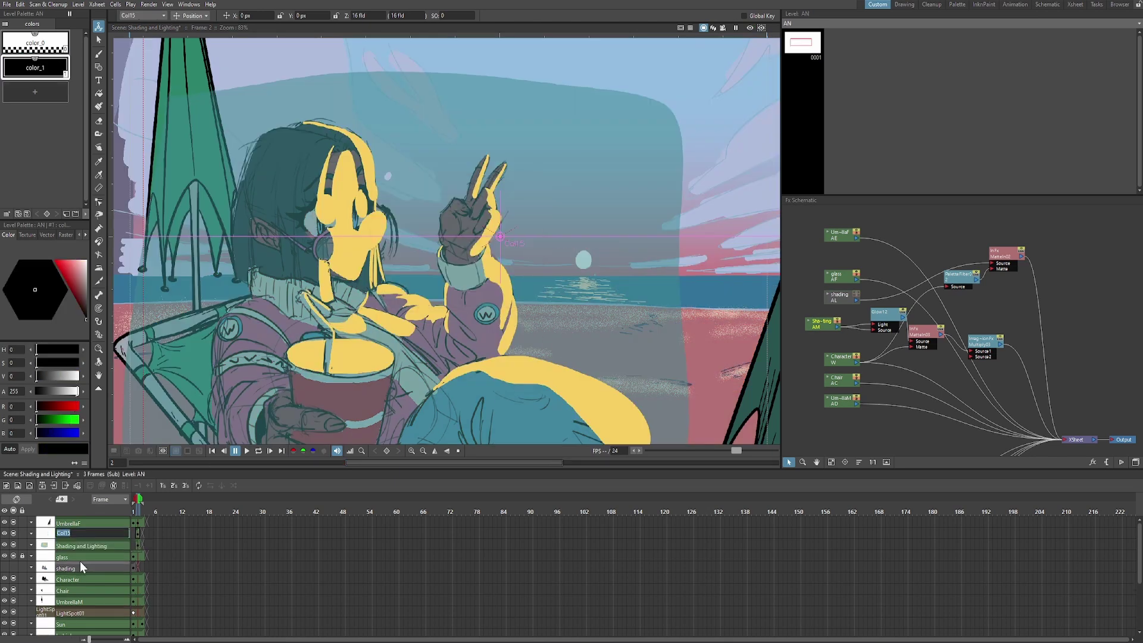
pyautogui.write('Highlights')
pyautogui.press('Return')
pyautogui.scroll(-1, 571, 266)
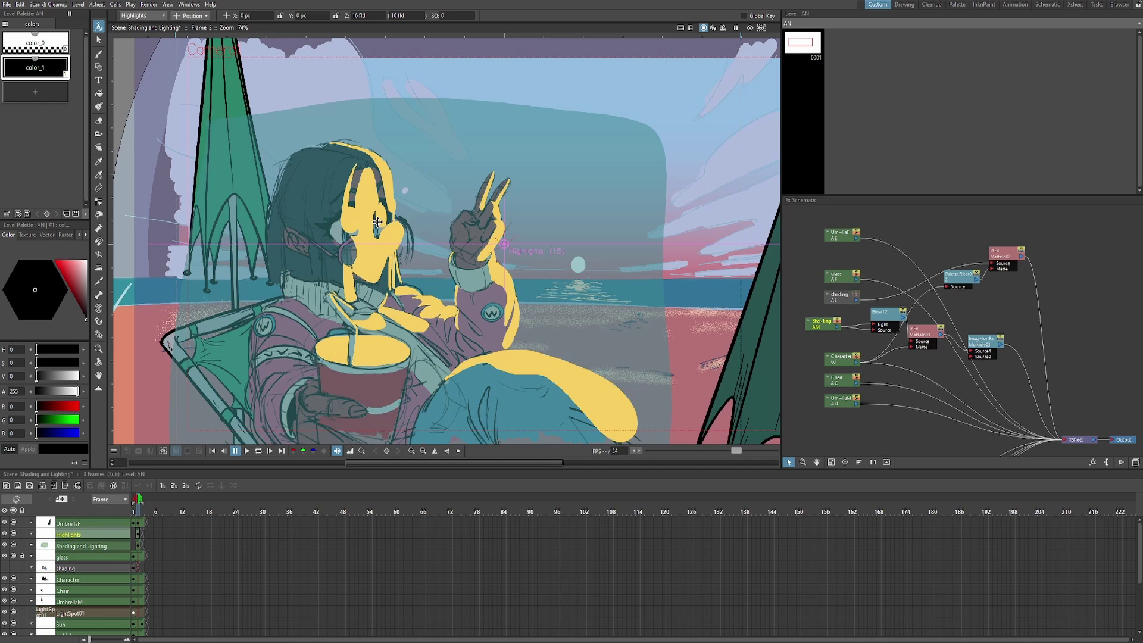
# Hide the Shading and Lighting column in the viewer and set the Highlights level's color_1 to pale yellow, hue 39, saturation 27, value 94
pyautogui.scroll(4, 377, 224)
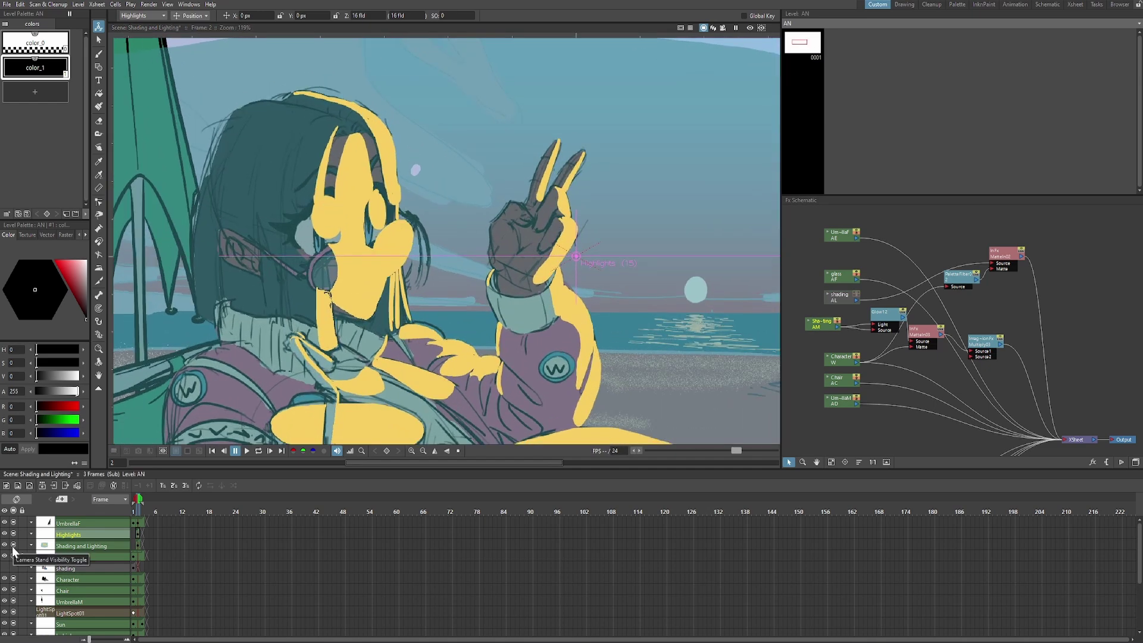
pyautogui.click(13, 545)
pyautogui.moveTo(334, 298); pyautogui.dragTo(409, 317)
pyautogui.click(138, 535)
pyautogui.moveTo(40, 284); pyautogui.dragTo(78, 263)
pyautogui.moveTo(39, 283); pyautogui.dragTo(41, 285)
# Paint slanted pale yellow reflection stripes across the sun-side lens of the glasses, using a maximum brush size of 20.96
pyautogui.press('b')
pyautogui.scroll(3, 473, 303)
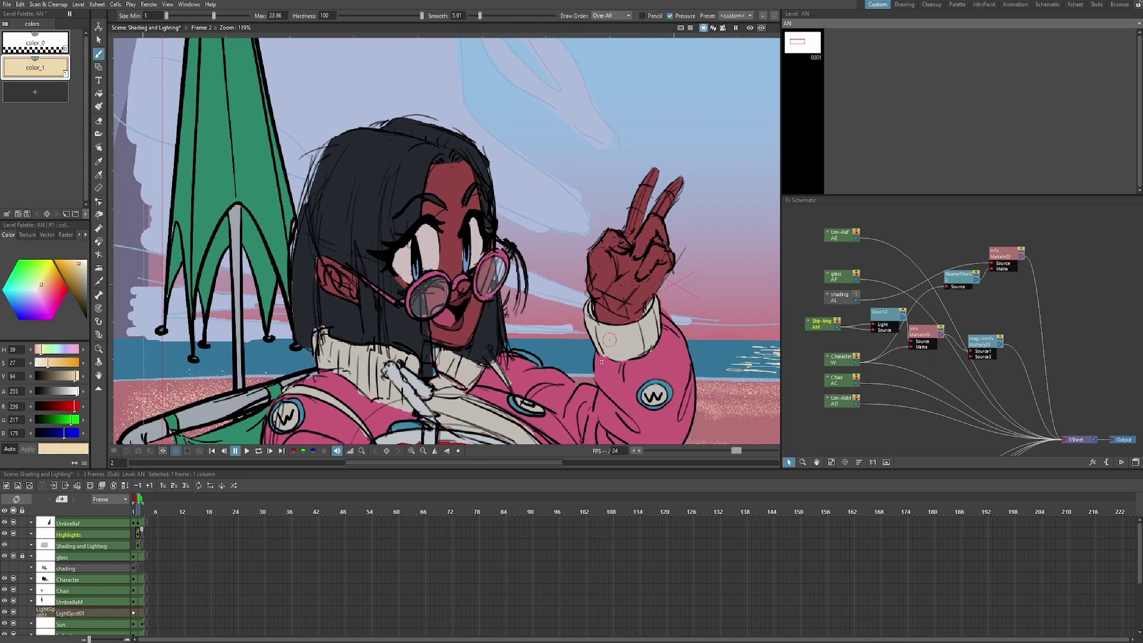
pyautogui.moveTo(448, 267); pyautogui.dragTo(430, 329)
pyautogui.hotkey('ctrl', 'z')
pyautogui.moveTo(447, 267); pyautogui.dragTo(431, 329)
pyautogui.hotkey('ctrl', 'z')
pyautogui.moveTo(462, 272); pyautogui.dragTo(442, 329)
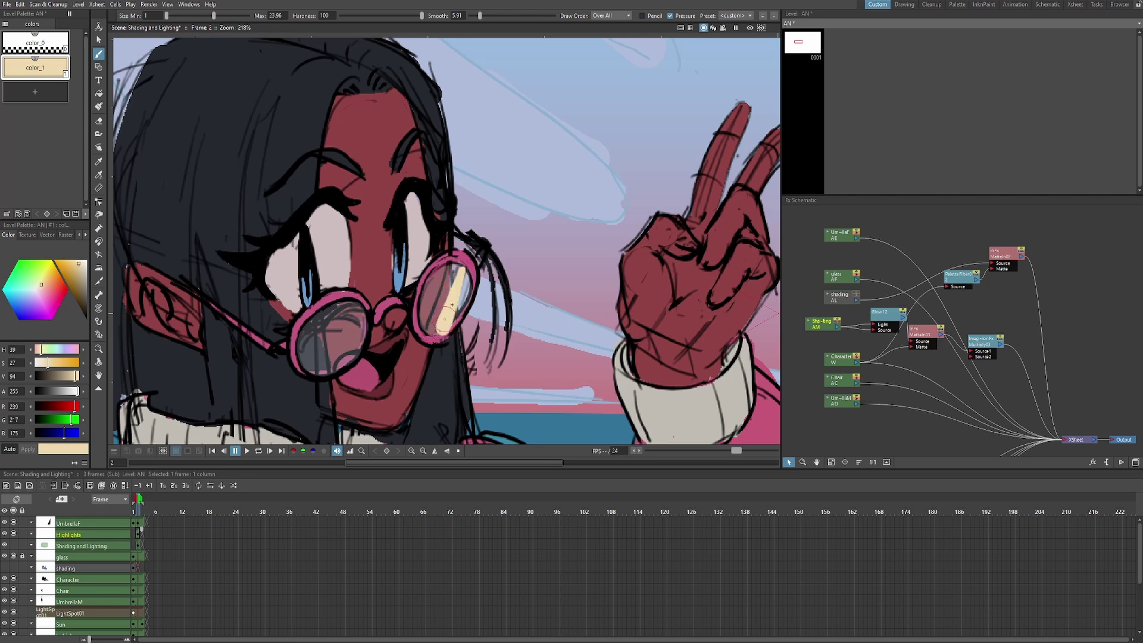
pyautogui.hotkey('ctrl', 'z')
pyautogui.press('u')
pyautogui.press('u')
pyautogui.press('u')
pyautogui.moveTo(441, 331); pyautogui.dragTo(441, 333)
pyautogui.moveTo(467, 272); pyautogui.dragTo(449, 330)
pyautogui.hotkey('ctrl', 'z')
pyautogui.moveTo(454, 264); pyautogui.dragTo(428, 335)
pyautogui.hotkey('ctrl', 'z')
pyautogui.hotkey('ctrl', 'z')
pyautogui.moveTo(454, 263); pyautogui.dragTo(429, 334)
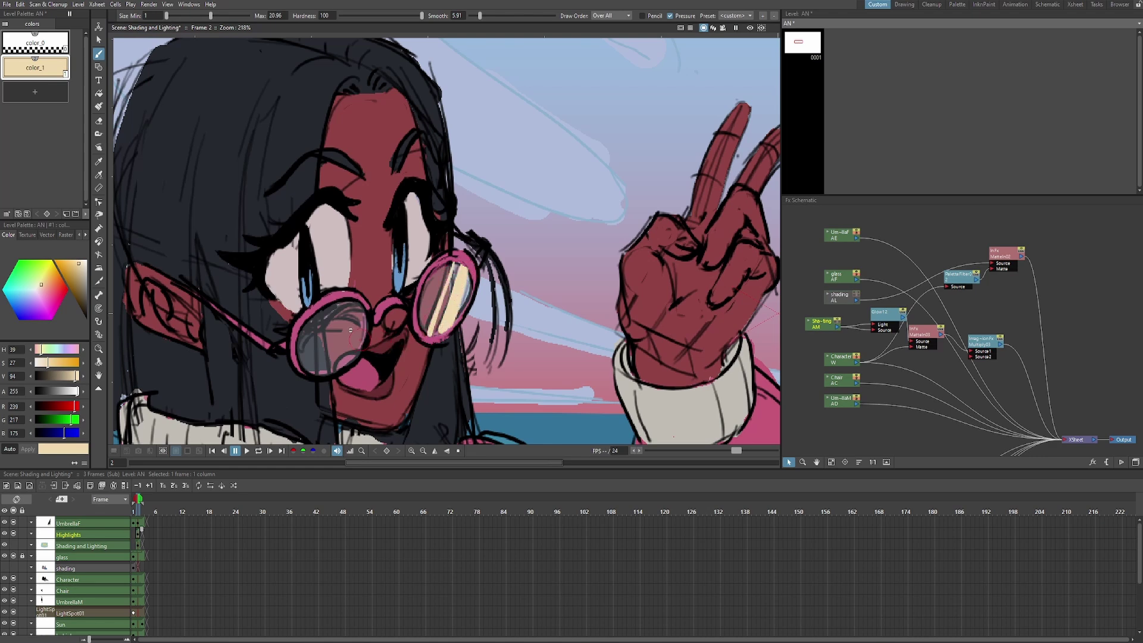
# Paint matching pale yellow reflection stripes across the other lens of the glasses
pyautogui.moveTo(332, 369); pyautogui.dragTo(330, 373)
pyautogui.moveTo(356, 305)
pyautogui.mouseDown()
pyautogui.moveTo(339, 372)
pyautogui.moveTo(354, 303)
pyautogui.moveTo(318, 373)
pyautogui.mouseUp()
pyautogui.hotkey('ctrl', 'z')
pyautogui.hotkey('ctrl', 'z')
# Reduce the brush to a maximum size of 18.96 and paint small pale yellow highlights in both eyes
pyautogui.moveTo(417, 221); pyautogui.dragTo(449, 227)
pyautogui.moveTo(449, 221)
pyautogui.mouseDown()
pyautogui.moveTo(451, 235)
pyautogui.moveTo(366, 274)
pyautogui.moveTo(363, 261)
pyautogui.moveTo(365, 274)
pyautogui.mouseUp()
pyautogui.hotkey('ctrl', 'z')
pyautogui.press('u')
pyautogui.press('u')
pyautogui.scroll(-4, 450, 235)
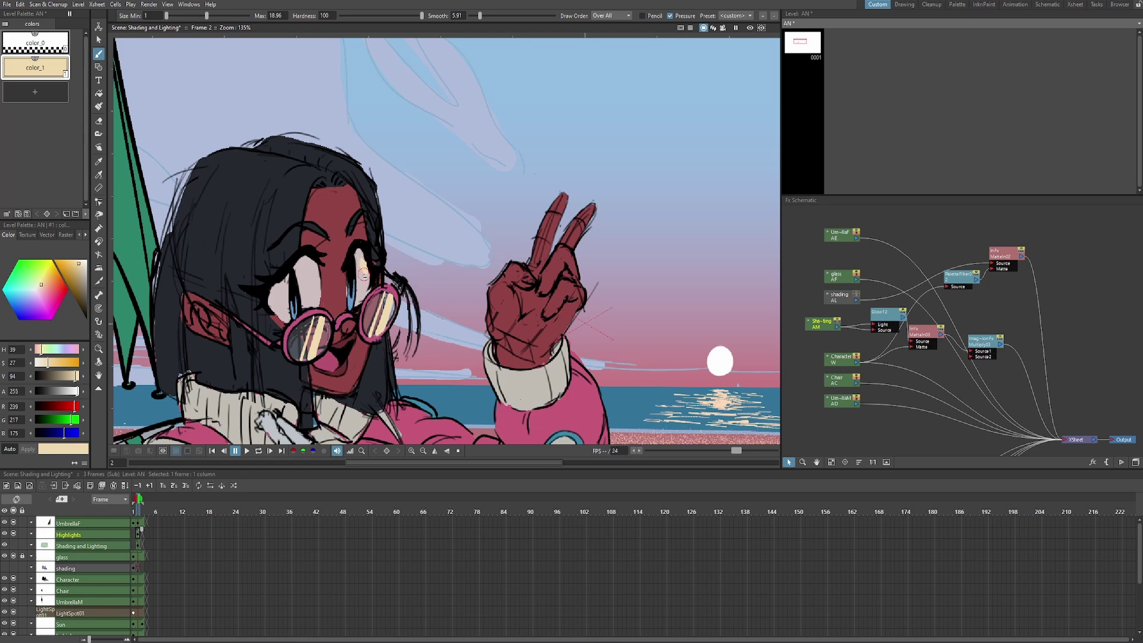
pyautogui.scroll(4, 364, 282)
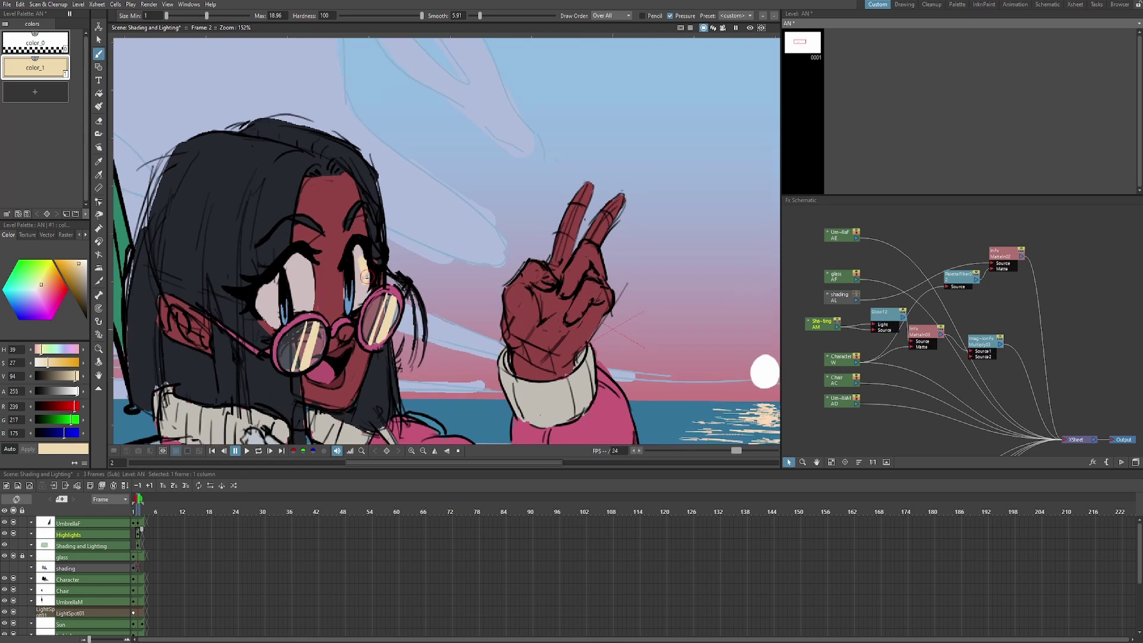
pyautogui.scroll(-2, 522, 316)
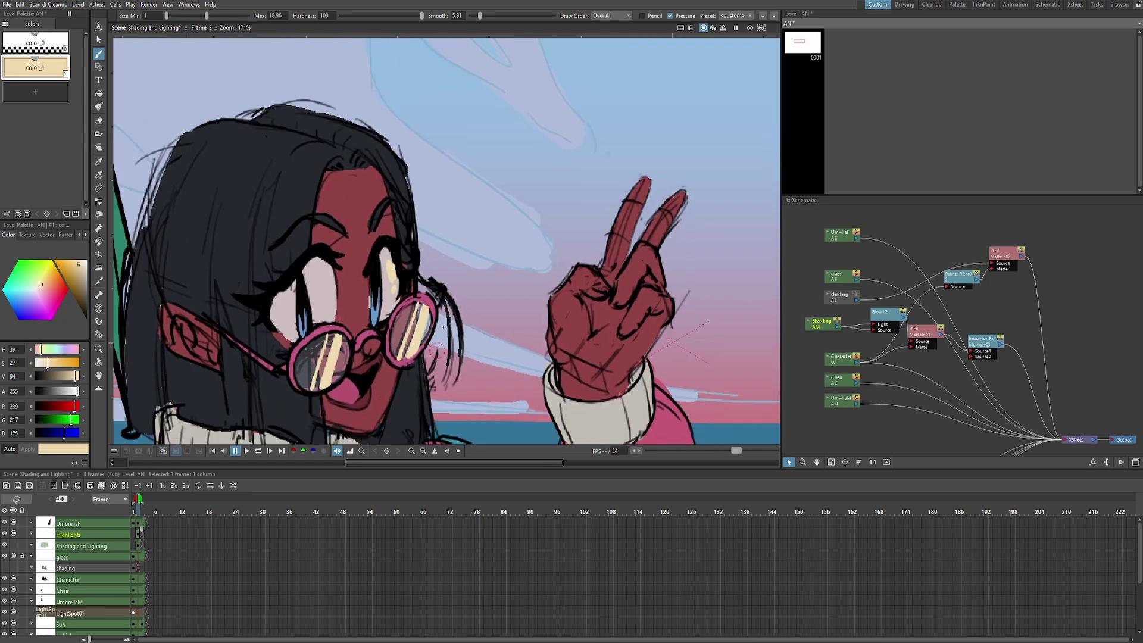
pyautogui.scroll(-3, 522, 316)
pyautogui.scroll(4, 309, 261)
pyautogui.moveTo(309, 261); pyautogui.dragTo(305, 258)
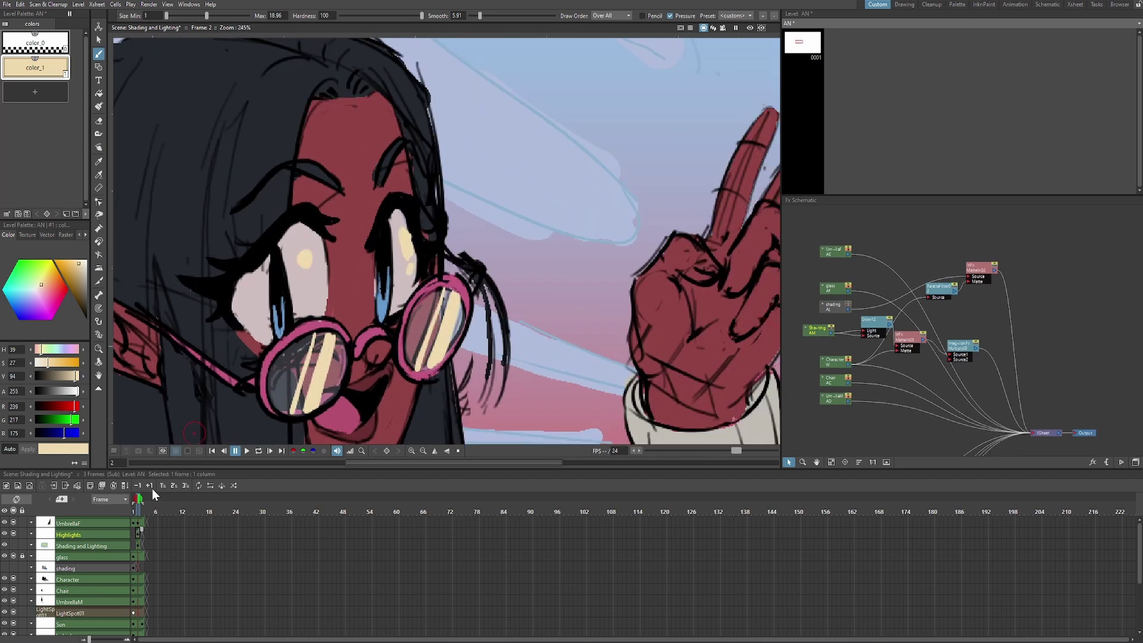
# Paint thin pale yellow highlight strands on the sun-facing hair beside the forehead and below both lenses on the Highlights level
pyautogui.click(15, 546)
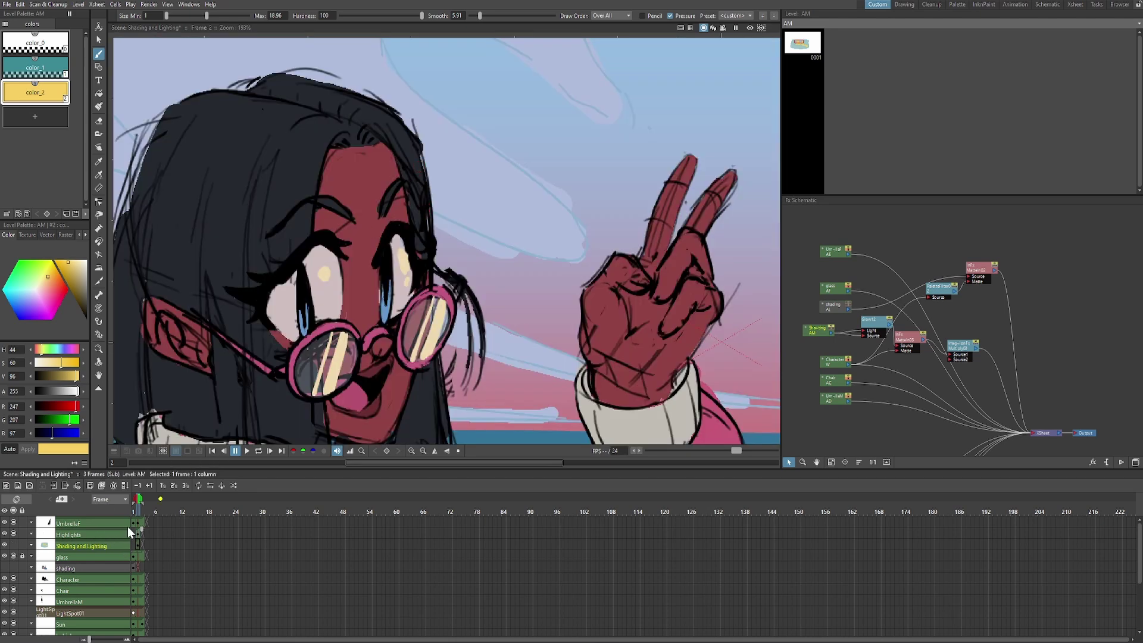
pyautogui.click(138, 535)
pyautogui.moveTo(404, 137); pyautogui.dragTo(423, 200)
pyautogui.moveTo(411, 158); pyautogui.dragTo(413, 206)
pyautogui.moveTo(400, 158)
pyautogui.mouseDown()
pyautogui.moveTo(416, 227)
pyautogui.moveTo(442, 187)
pyautogui.mouseUp()
pyautogui.moveTo(391, 92); pyautogui.dragTo(403, 153)
pyautogui.moveTo(426, 294)
pyautogui.mouseDown()
pyautogui.moveTo(439, 370)
pyautogui.moveTo(428, 352)
pyautogui.mouseUp()
pyautogui.moveTo(428, 353); pyautogui.dragTo(481, 296)
pyautogui.scroll(-3, 476, 238)
pyautogui.moveTo(443, 177); pyautogui.dragTo(435, 210)
pyautogui.moveTo(500, 387); pyautogui.dragTo(470, 285)
pyautogui.scroll(-2, 488, 376)
pyautogui.scroll(5, 463, 247)
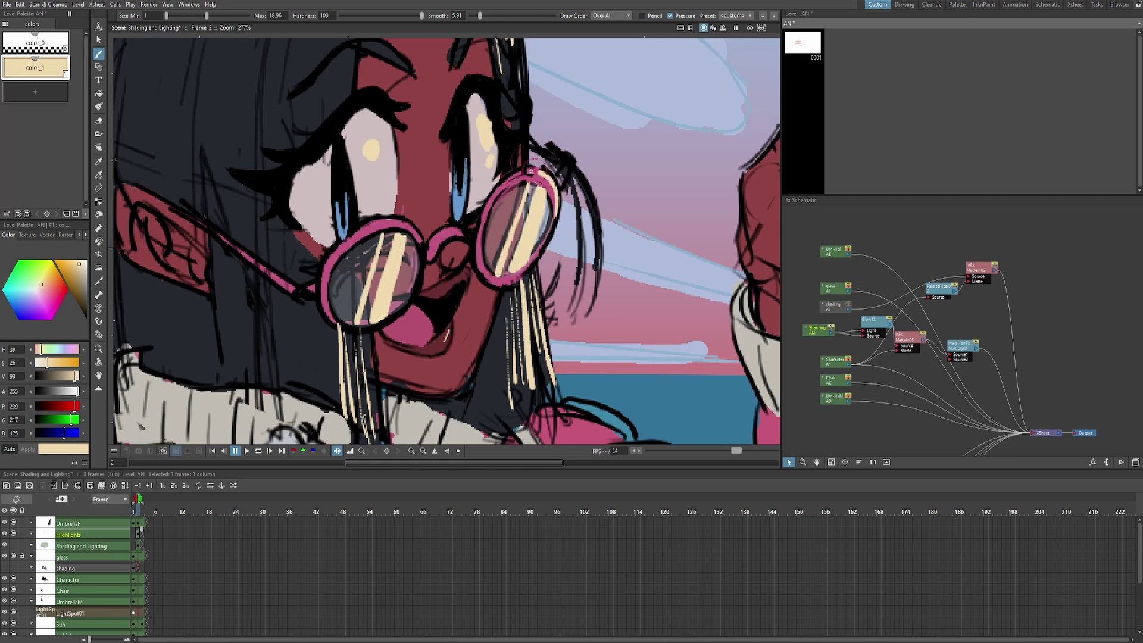
# Paint pale yellow highlights along the upper rims and bridge of the glasses
pyautogui.moveTo(462, 227)
pyautogui.mouseDown()
pyautogui.moveTo(373, 211)
pyautogui.moveTo(342, 238)
pyautogui.mouseUp()
pyautogui.hotkey('ctrl', 'z')
pyautogui.moveTo(422, 242)
pyautogui.mouseDown()
pyautogui.moveTo(398, 222)
pyautogui.moveTo(339, 244)
pyautogui.mouseUp()
pyautogui.scroll(-5, 570, 351)
# Paint thin pale yellow rim highlights along the upper edges of the jacket's shoulder and sleeve folds
pyautogui.moveTo(569, 375); pyautogui.dragTo(503, 405)
pyautogui.scroll(1, 525, 328)
pyautogui.scroll(6, 524, 329)
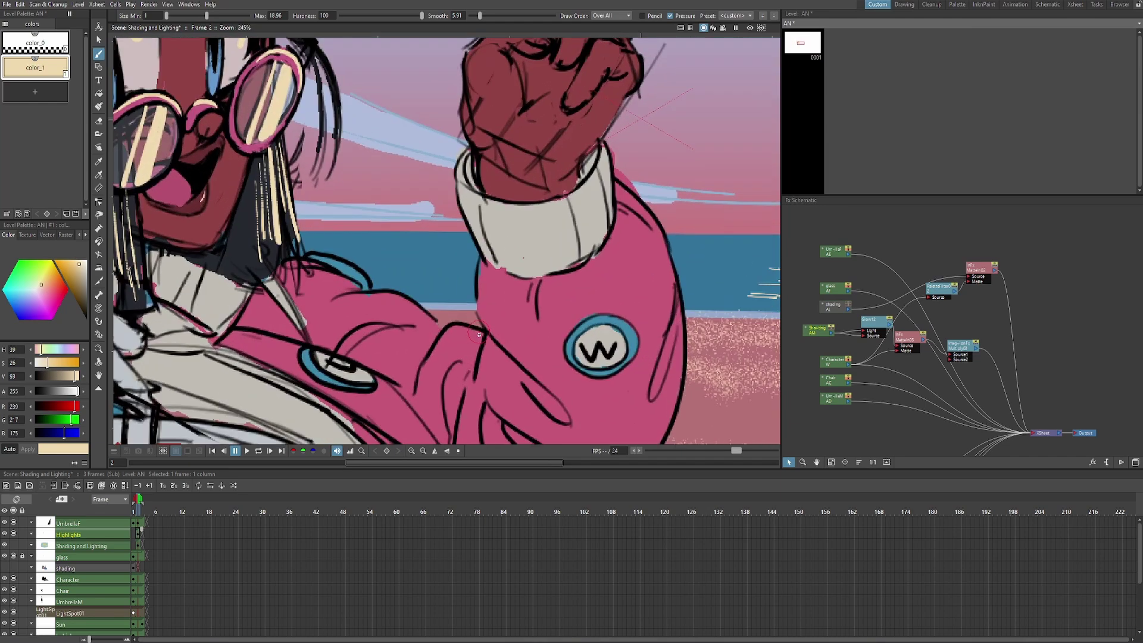
pyautogui.moveTo(490, 331); pyautogui.dragTo(438, 322)
pyautogui.scroll(-2, 503, 377)
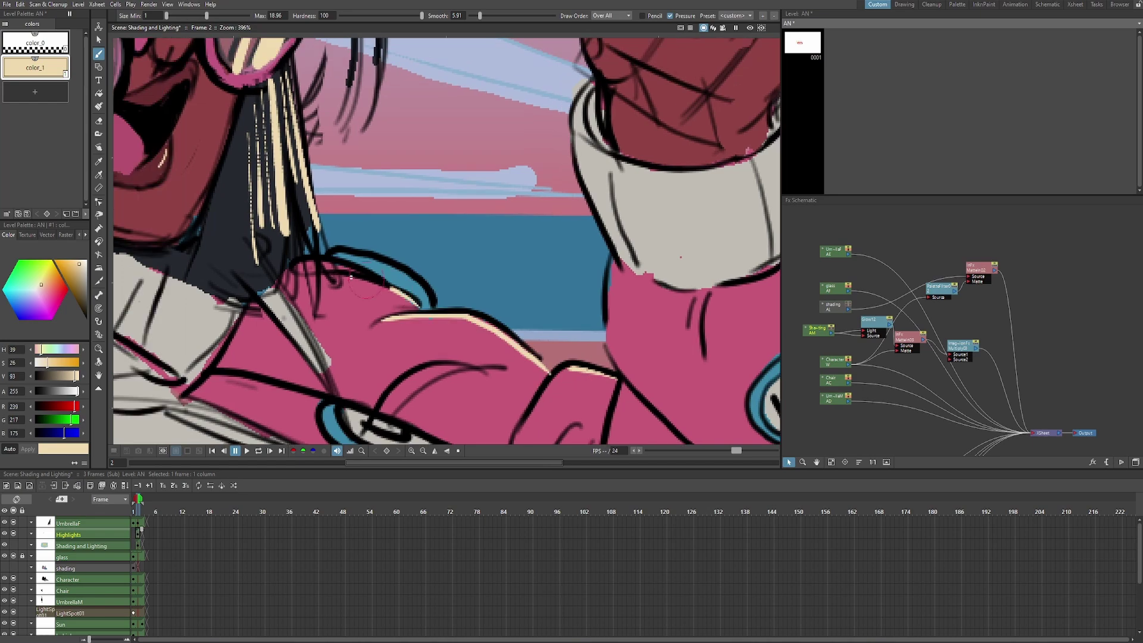
# Check the painted highlights over the whole scene in the render preview and save the scene
pyautogui.scroll(-4, 636, 270)
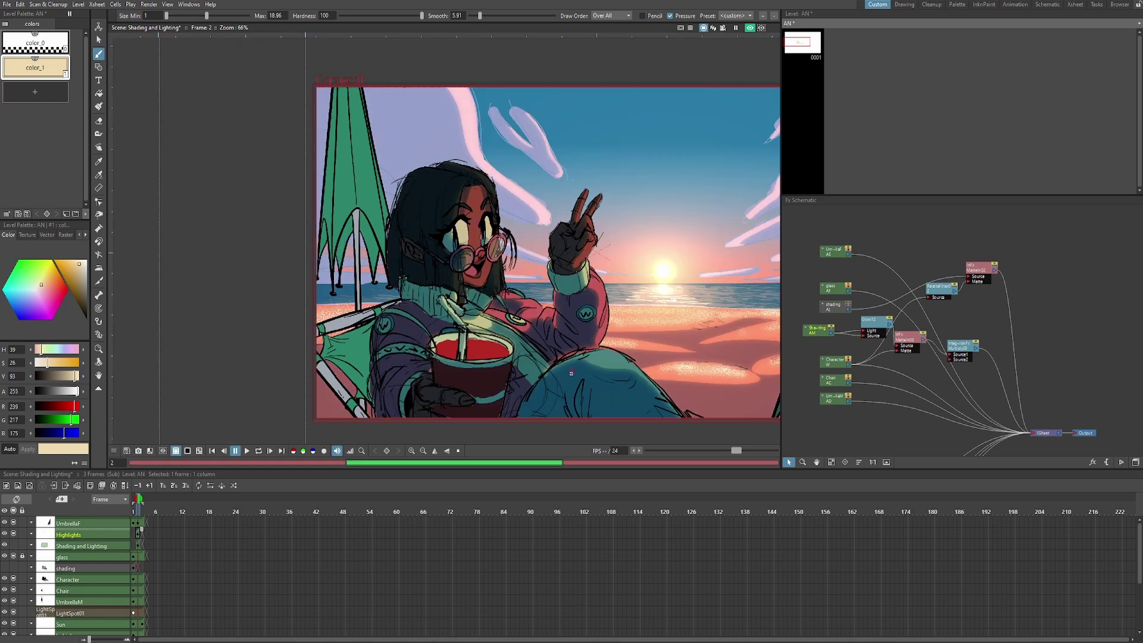
pyautogui.scroll(2, 571, 372)
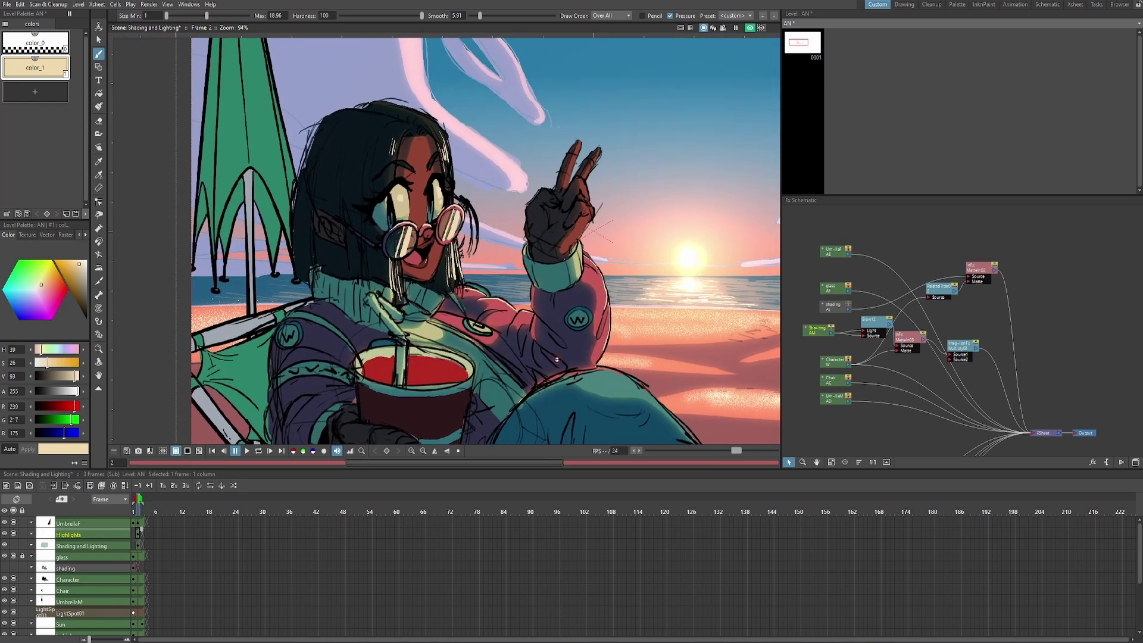
pyautogui.hotkey('ctrl', 's')
pyautogui.scroll(-1, 310, 299)
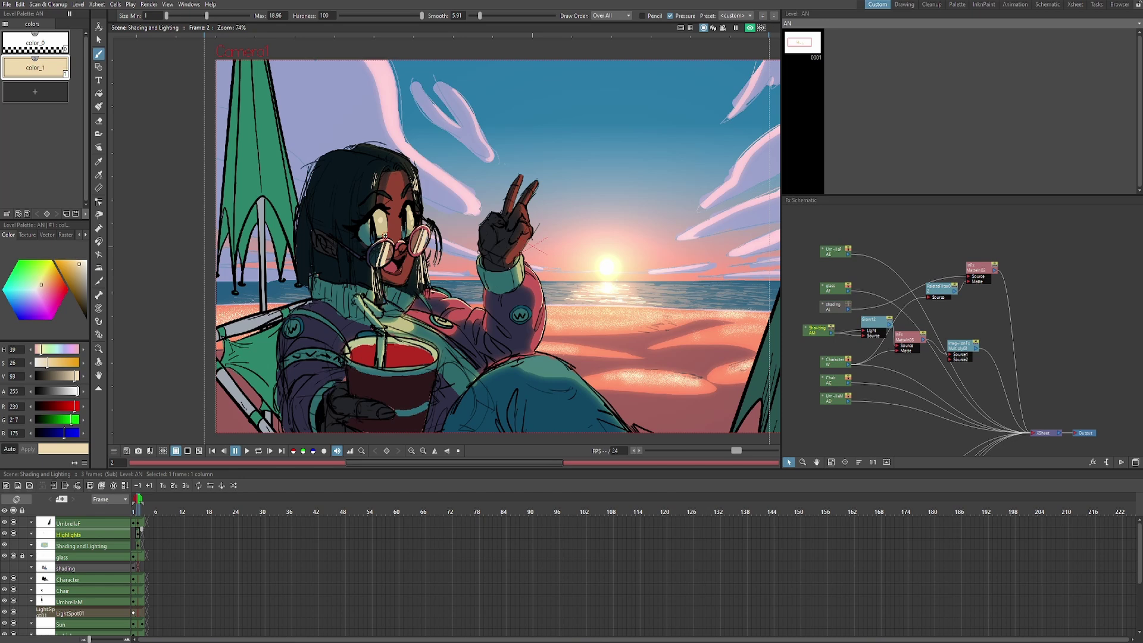
pyautogui.scroll(2, 376, 225)
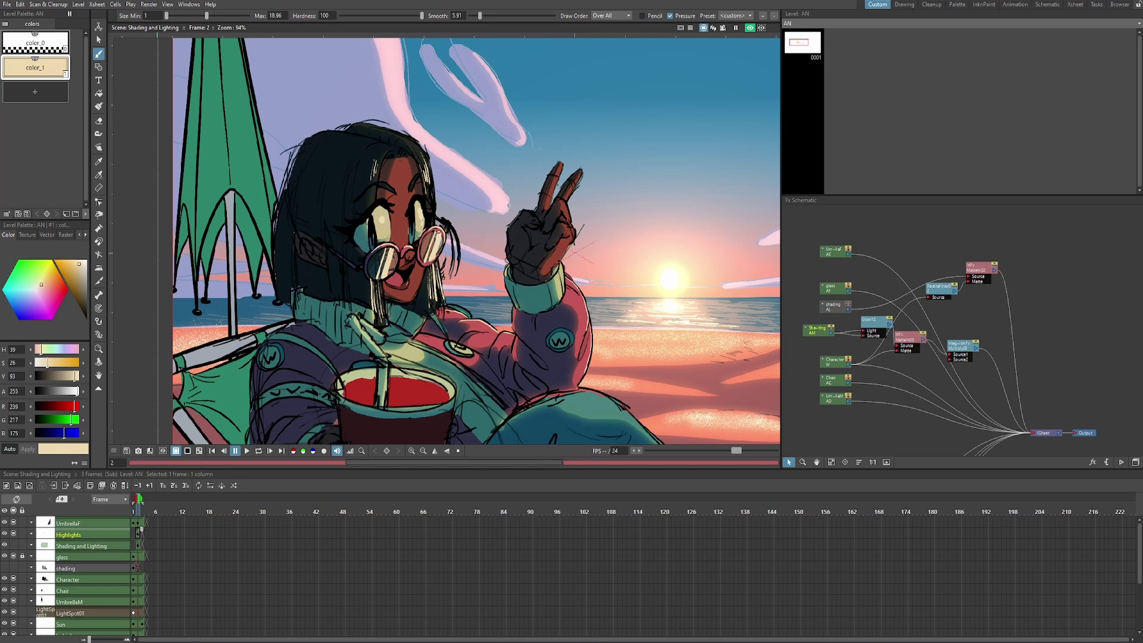
# Rearrange the effect nodes and insert a Glow effect after the Highlights node
pyautogui.click(858, 462)
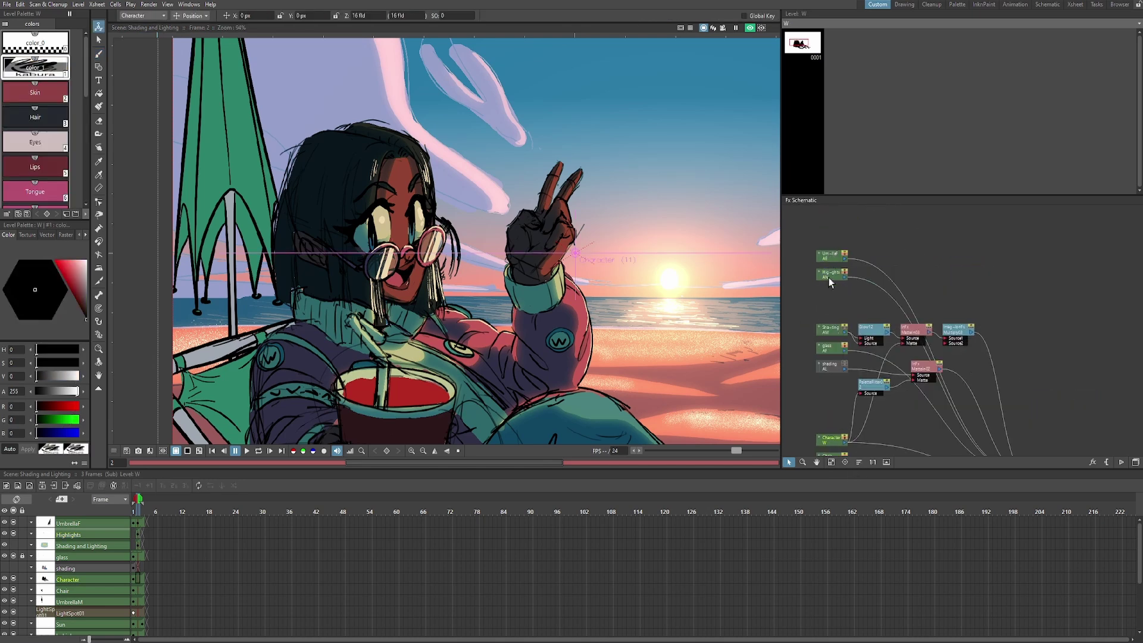
pyautogui.rightClick(829, 278)
pyautogui.moveTo(857, 287)
pyautogui.moveTo(955, 352)
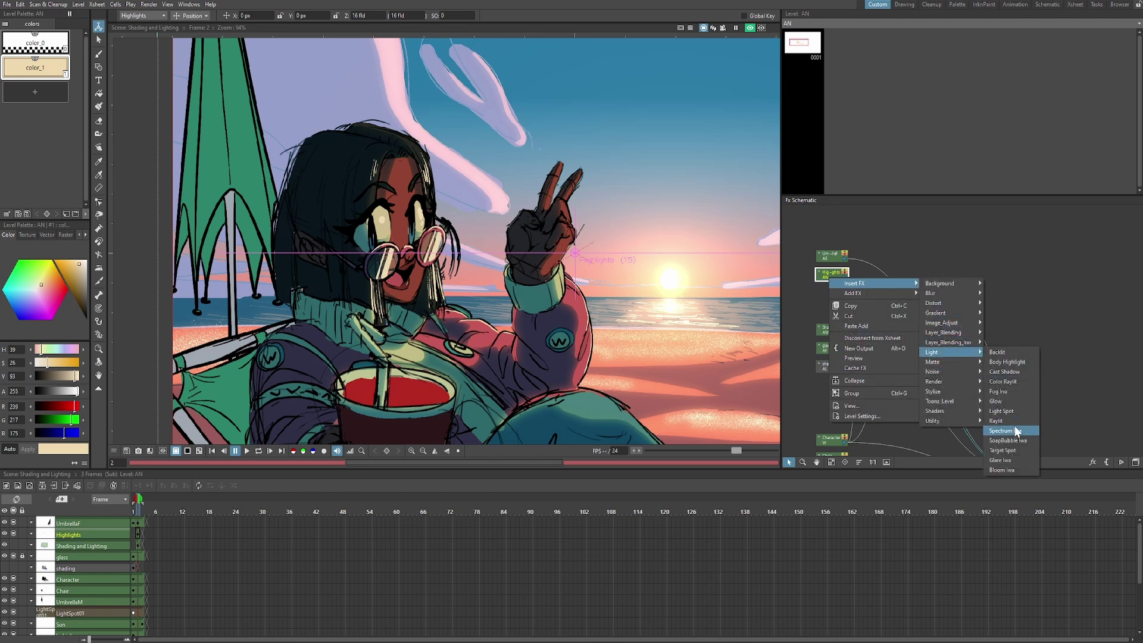
pyautogui.click(995, 400)
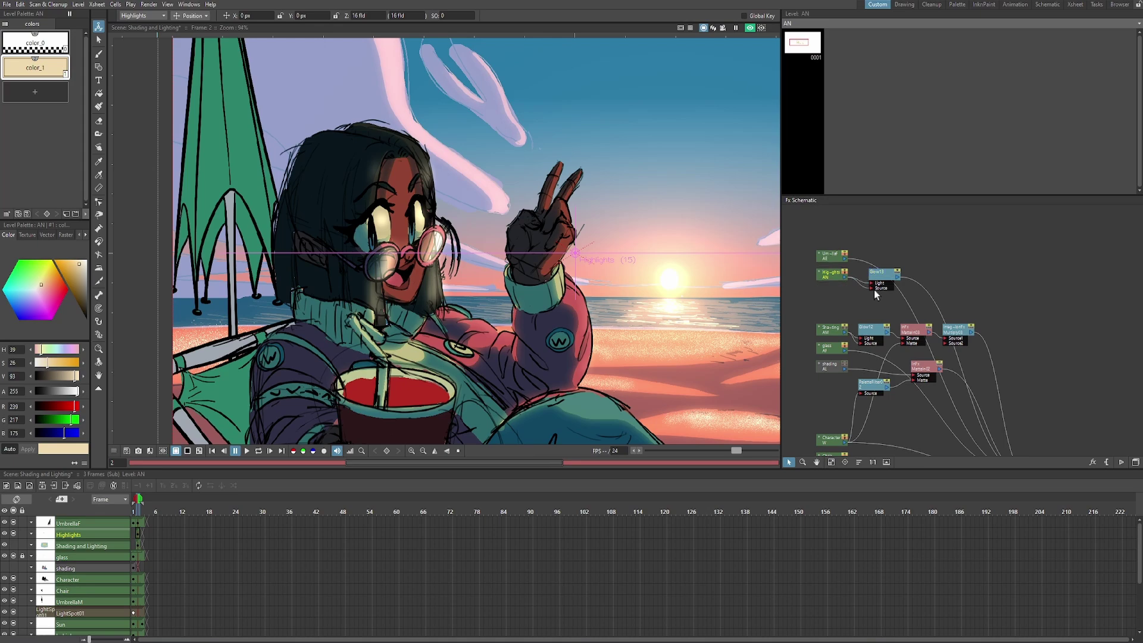
pyautogui.scroll(-2, 366, 208)
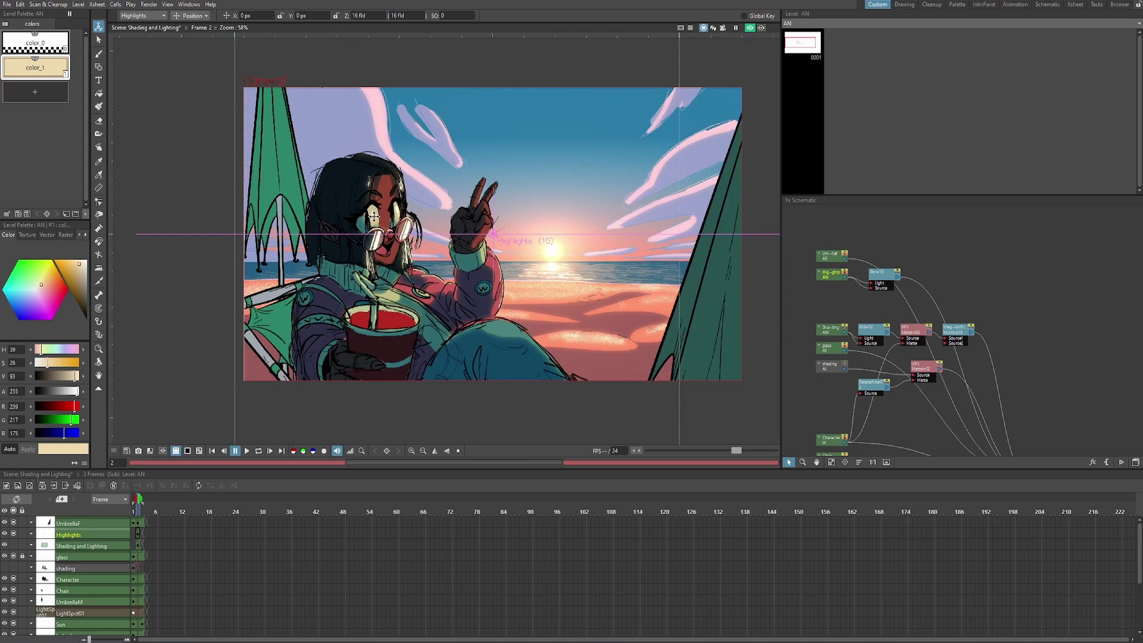
# Turn off the render preview and enlarge the pale yellow highlights in the eyes with the brush
pyautogui.scroll(4, 366, 209)
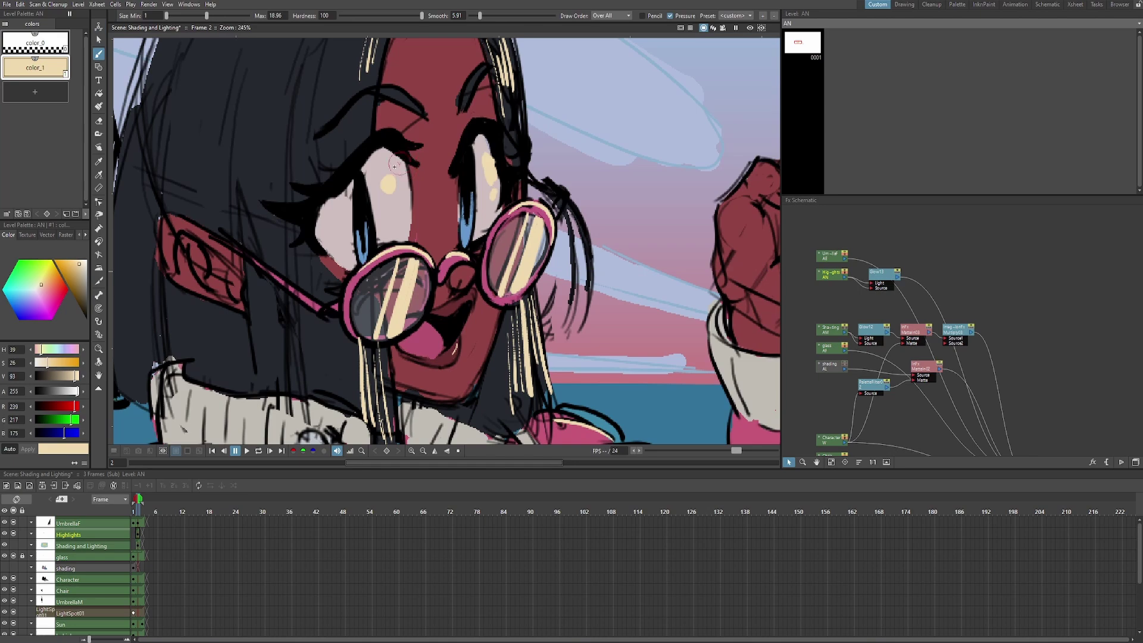
pyautogui.moveTo(392, 173); pyautogui.dragTo(390, 184)
pyautogui.hotkey('ctrl', 'z')
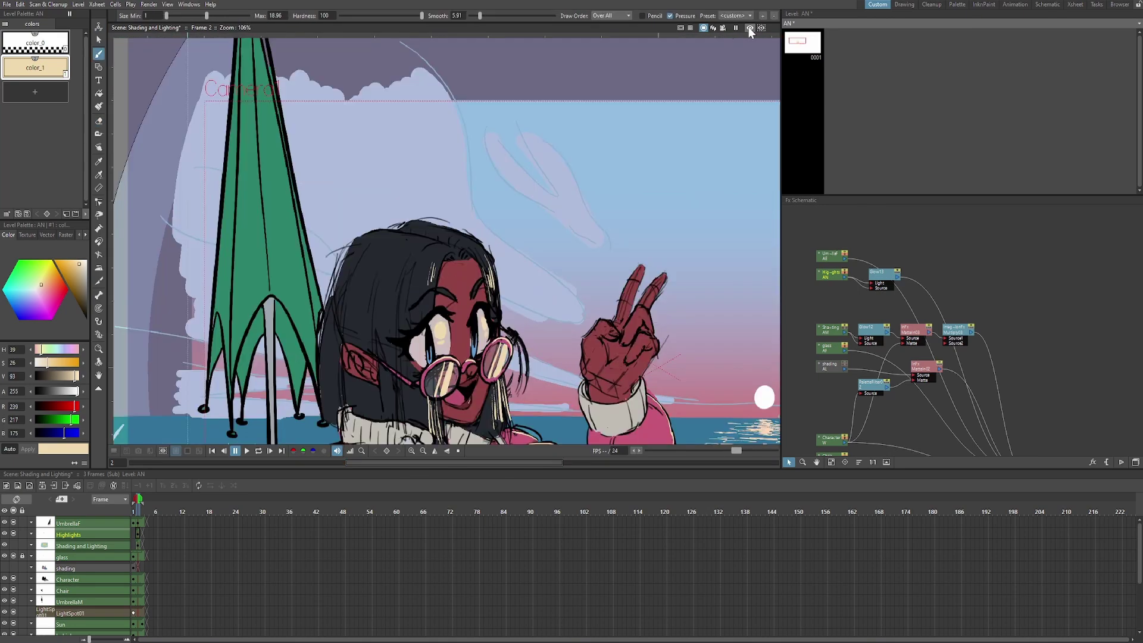
pyautogui.scroll(3, 390, 310)
# Add a color_2 style to the Highlights palette and set it to light blue, hue 191, saturation 34, value 93
pyautogui.press('b')
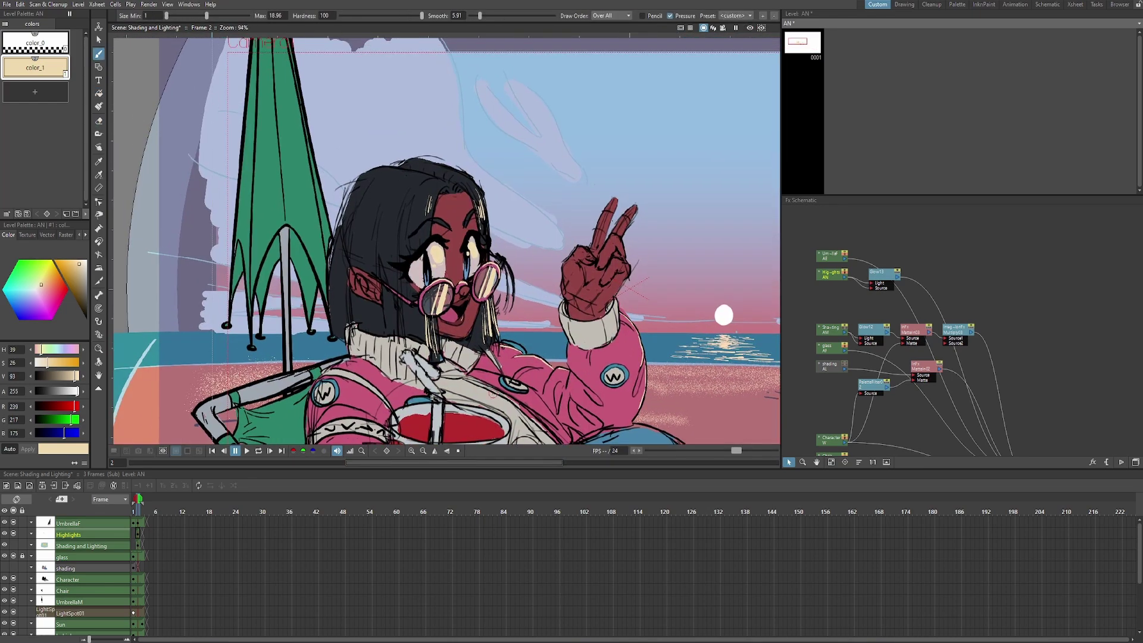
pyautogui.click(54, 96)
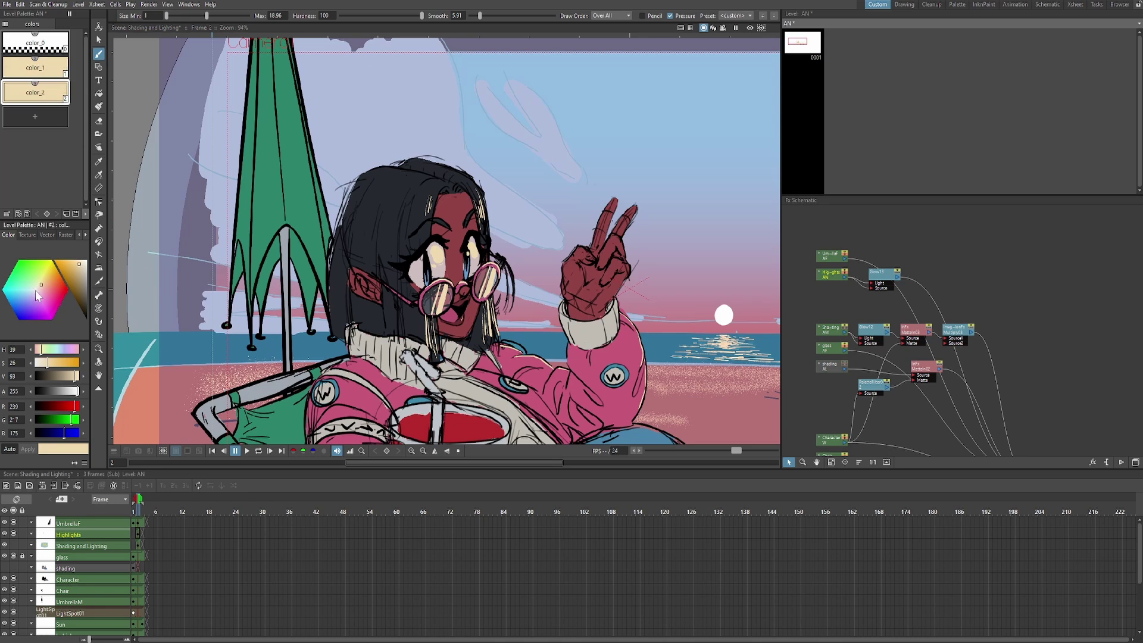
pyautogui.scroll(3, 401, 296)
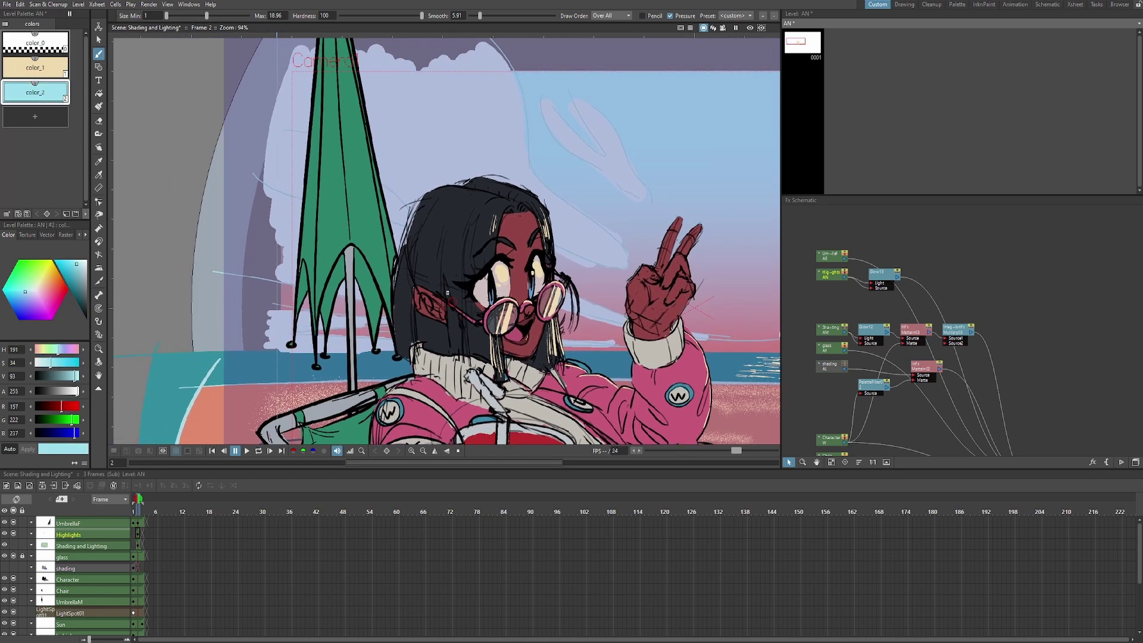
# Paint a band of fine light blue sheen strokes across the upper hair and clean up the strokes with the eraser
pyautogui.hotkey('ctrl', 'z')
pyautogui.moveTo(428, 190); pyautogui.dragTo(416, 232)
pyautogui.moveTo(439, 196)
pyautogui.mouseDown()
pyautogui.moveTo(423, 233)
pyautogui.moveTo(444, 210)
pyautogui.moveTo(441, 231)
pyautogui.moveTo(454, 202)
pyautogui.moveTo(450, 236)
pyautogui.moveTo(469, 197)
pyautogui.moveTo(463, 235)
pyautogui.moveTo(477, 204)
pyautogui.moveTo(495, 233)
pyautogui.mouseUp()
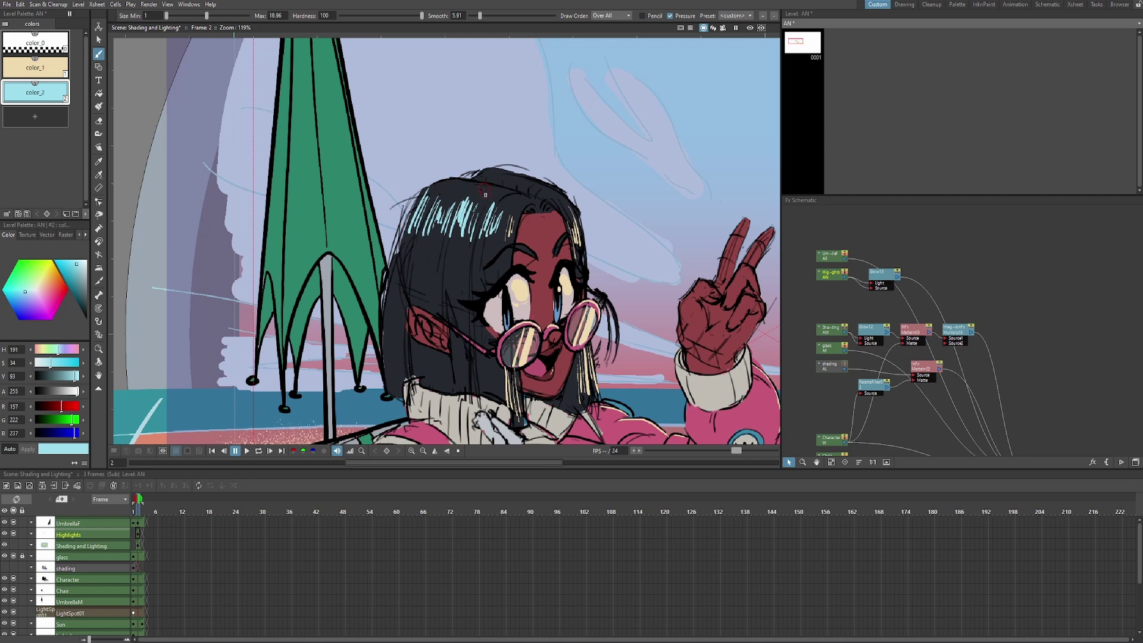
pyautogui.press('a')
pyautogui.moveTo(411, 287)
pyautogui.mouseDown()
pyautogui.moveTo(408, 322)
pyautogui.moveTo(429, 316)
pyautogui.moveTo(389, 309)
pyautogui.mouseUp()
pyautogui.scroll(-2, 411, 322)
# Set the alpha of the light blue color_2 style to 50, checking the hair sheen in the render preview
pyautogui.moveTo(75, 391); pyautogui.dragTo(51, 391)
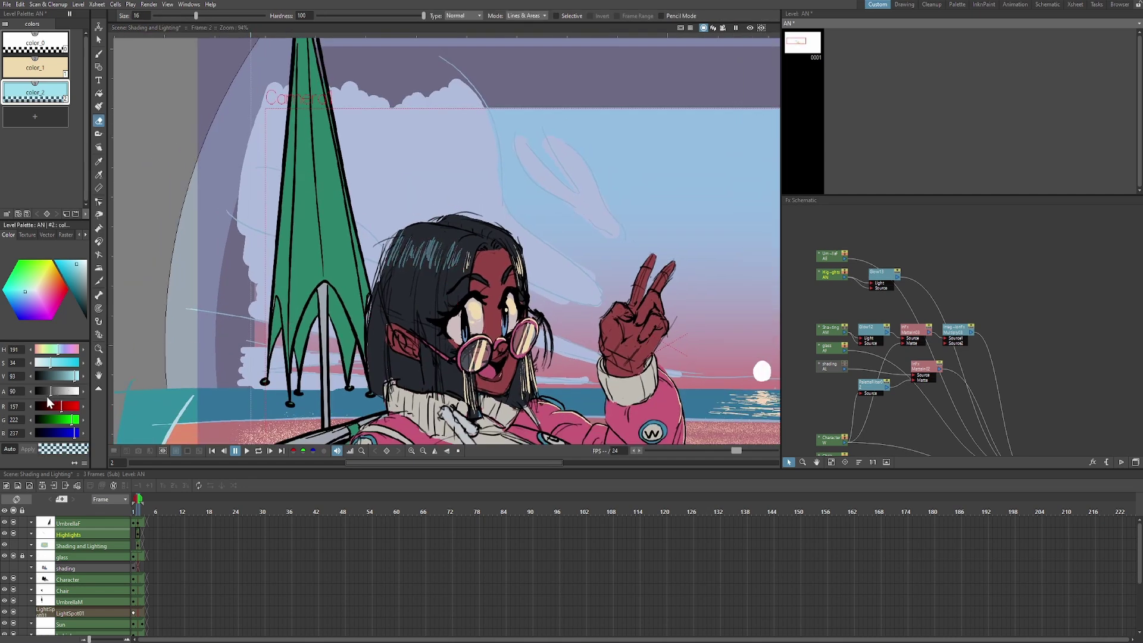
pyautogui.click(749, 27)
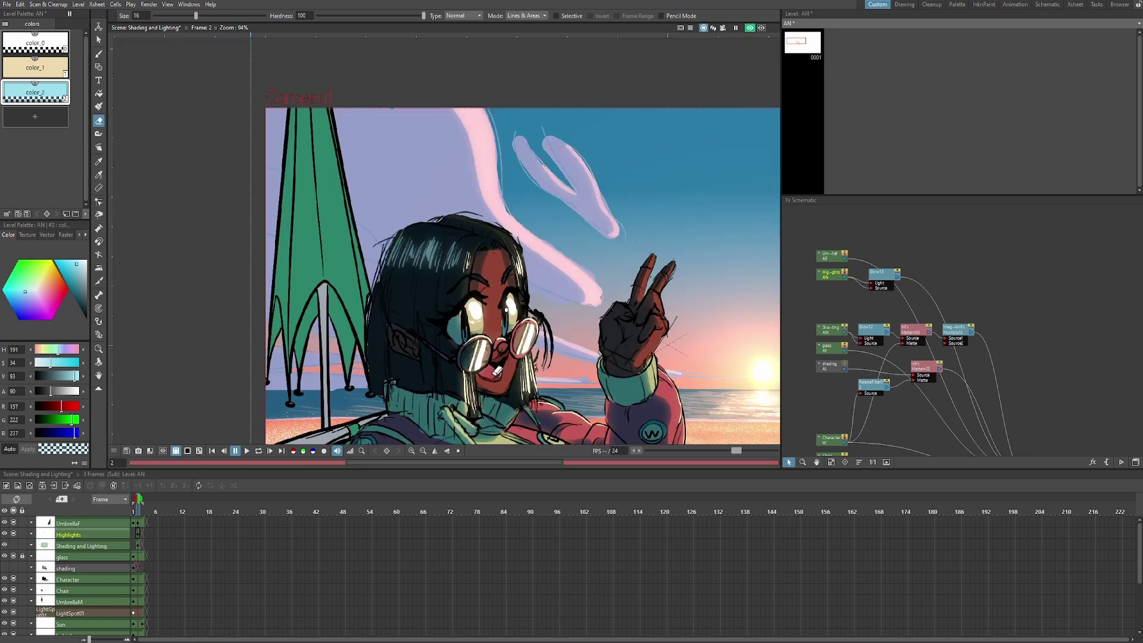
pyautogui.moveTo(462, 387); pyautogui.dragTo(424, 380)
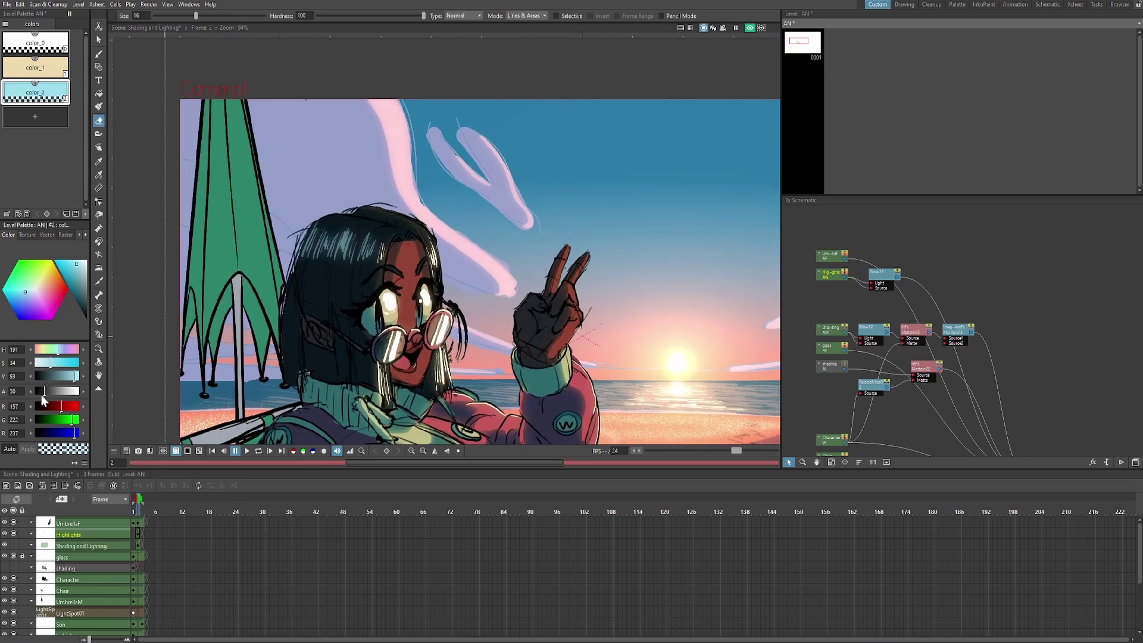
pyautogui.moveTo(42, 394); pyautogui.dragTo(38, 397)
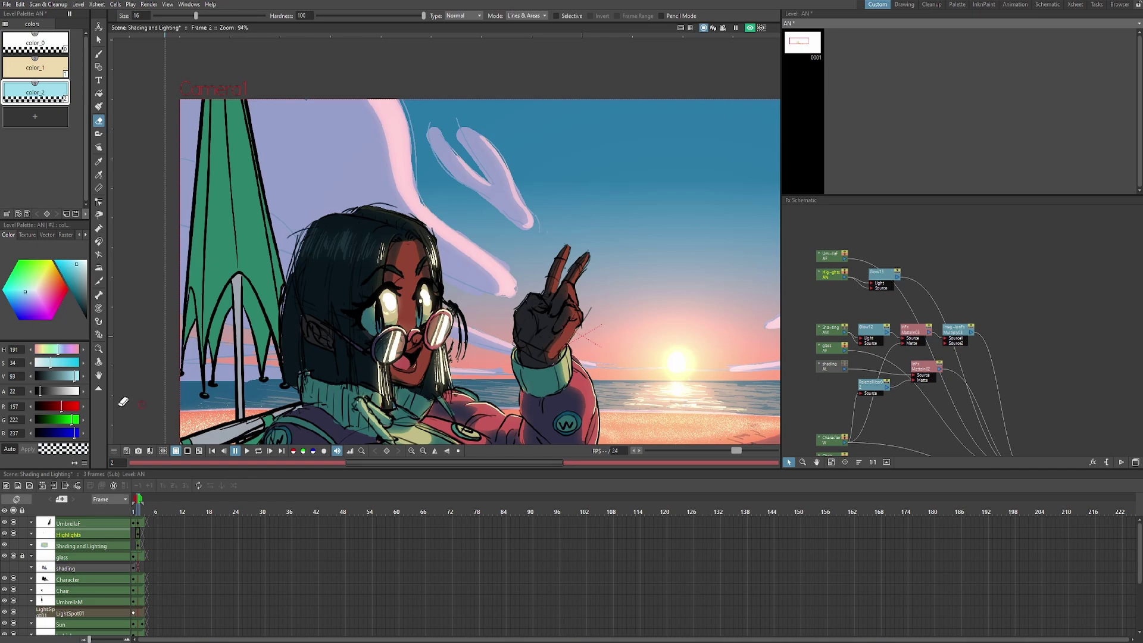
pyautogui.moveTo(40, 391); pyautogui.dragTo(45, 395)
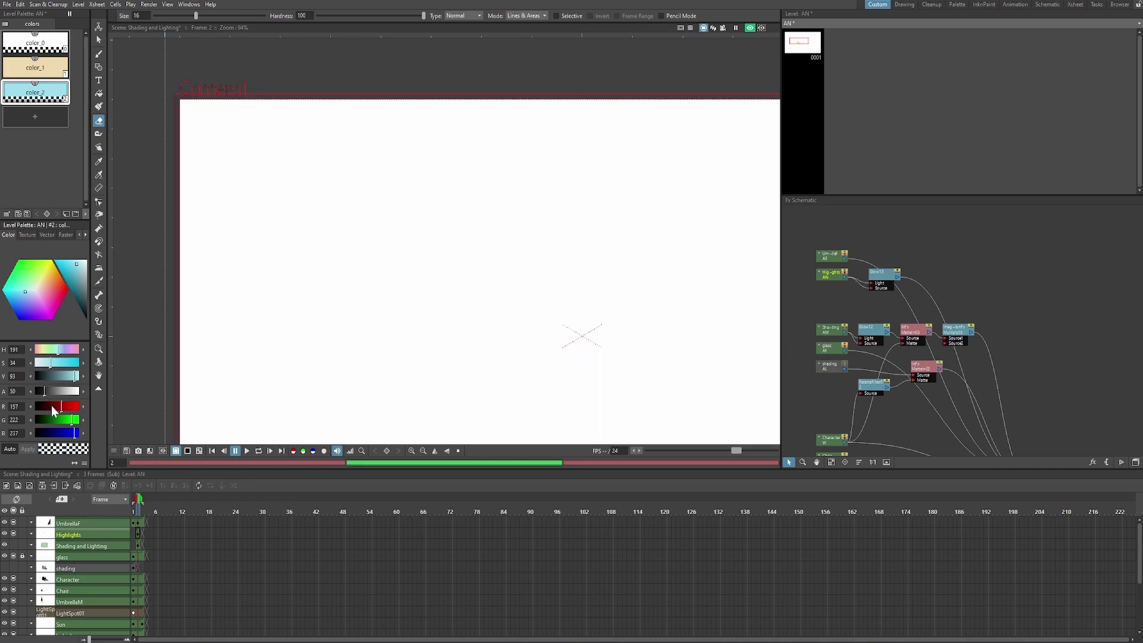
pyautogui.scroll(-4, 309, 355)
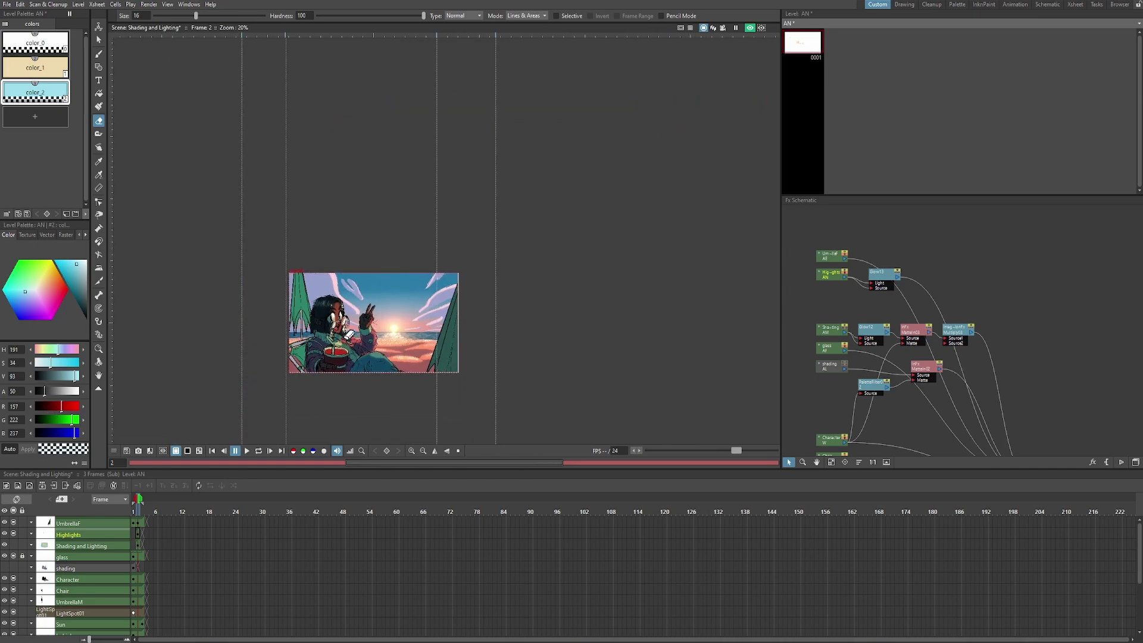
# Hide the Shading and Lighting level and compare the character with and without the Highlights level in the render preview
pyautogui.scroll(3, 369, 363)
pyautogui.scroll(4, 377, 205)
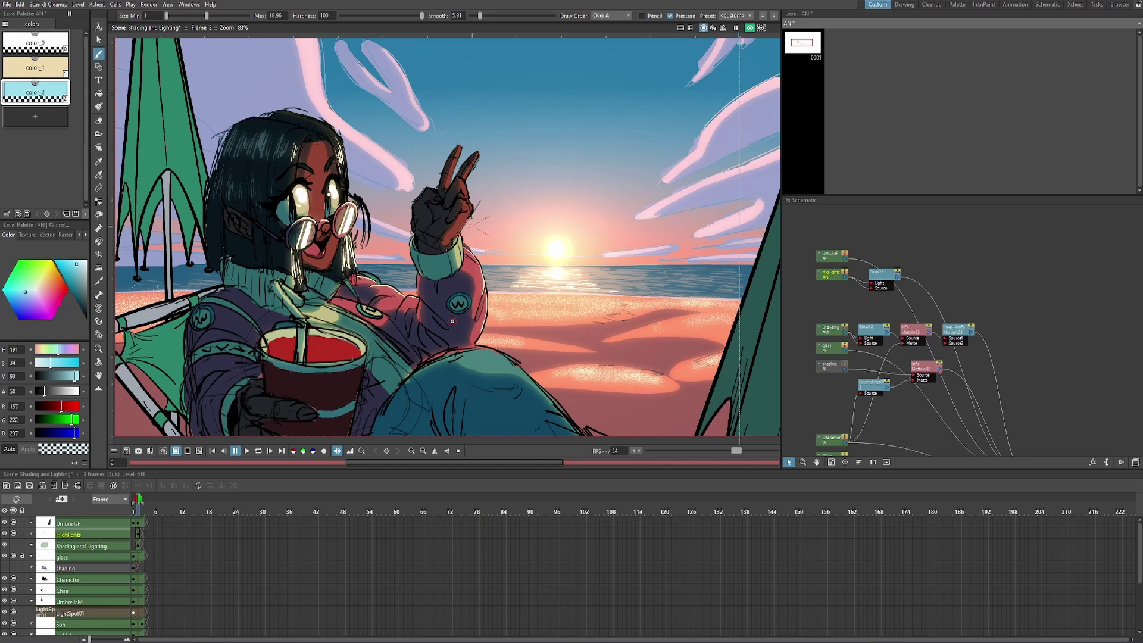
pyautogui.scroll(-1, 452, 321)
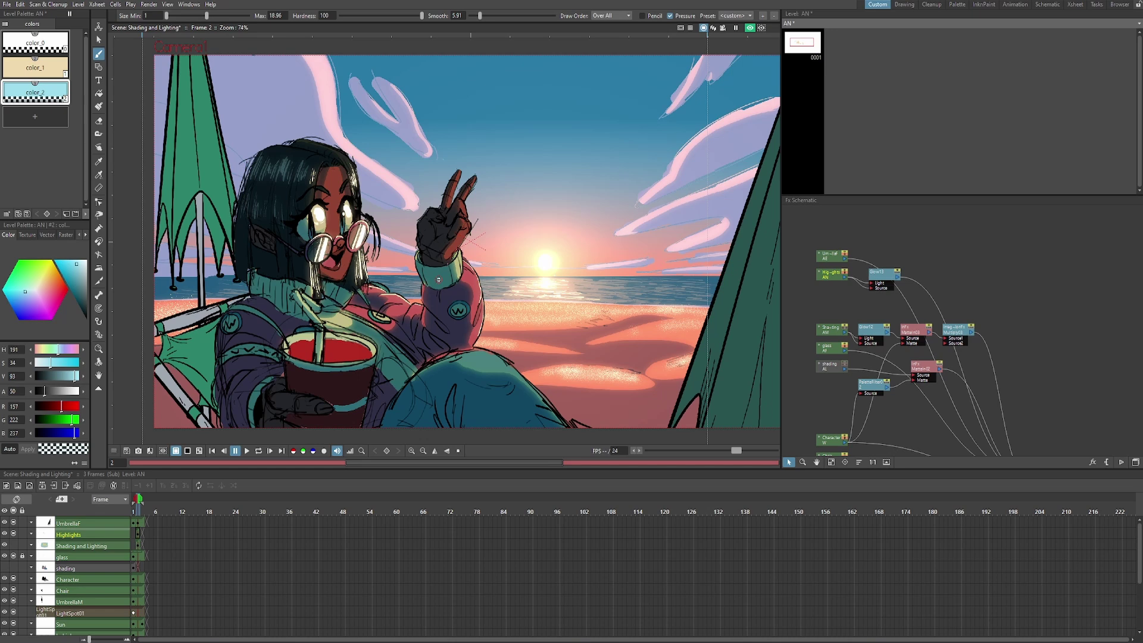
pyautogui.scroll(-1, 495, 252)
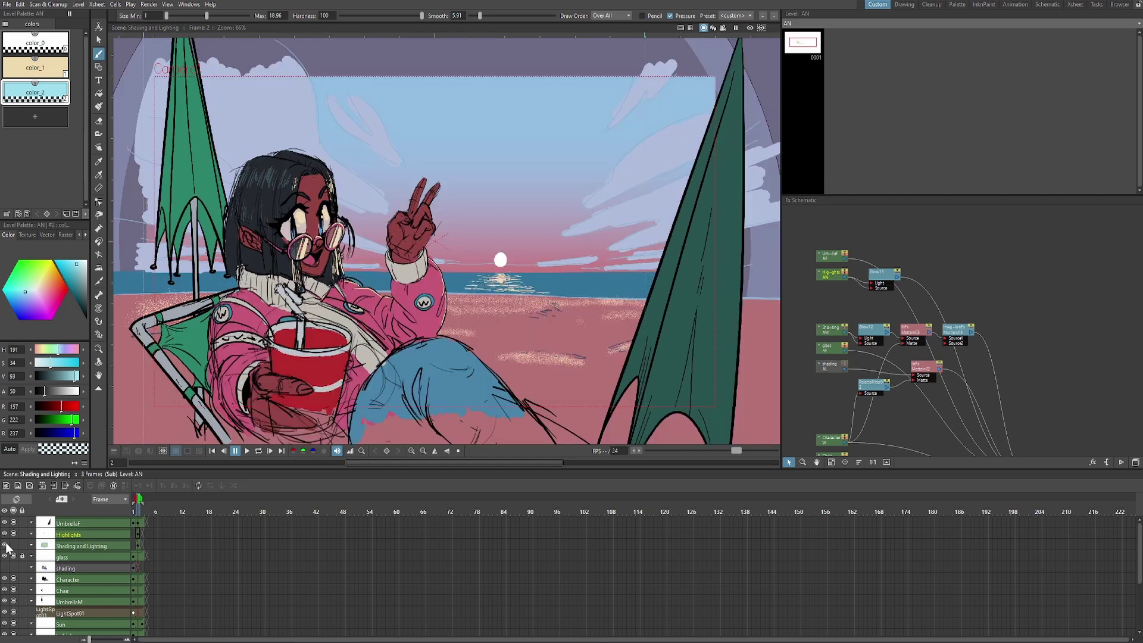
pyautogui.click(5, 544)
pyautogui.click(5, 534)
pyautogui.click(13, 533)
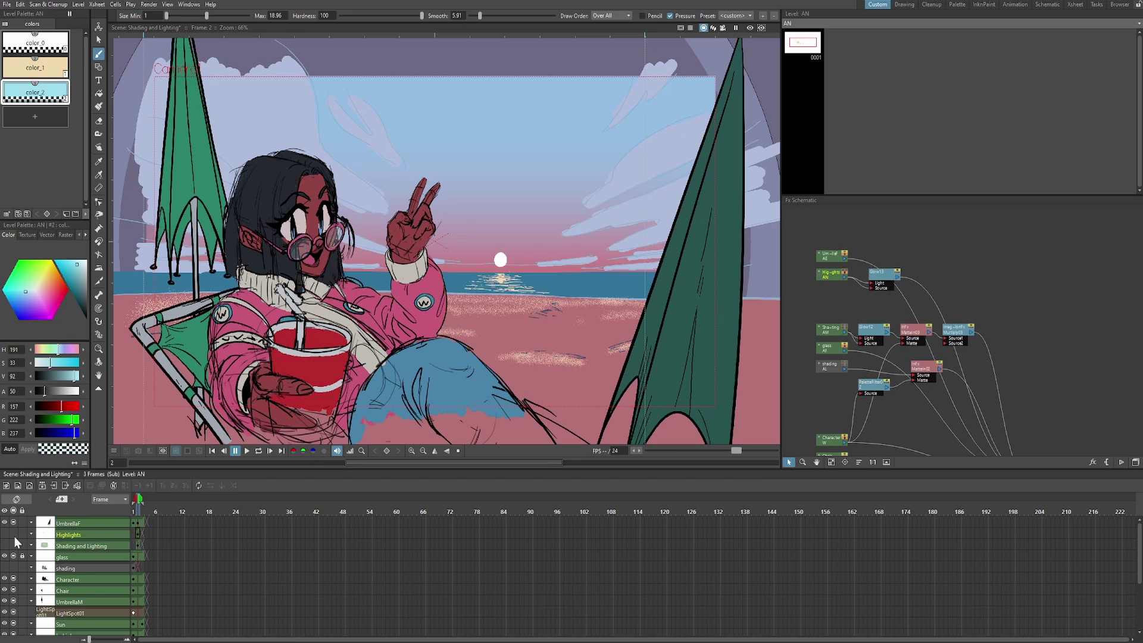
pyautogui.click(14, 534)
pyautogui.click(749, 27)
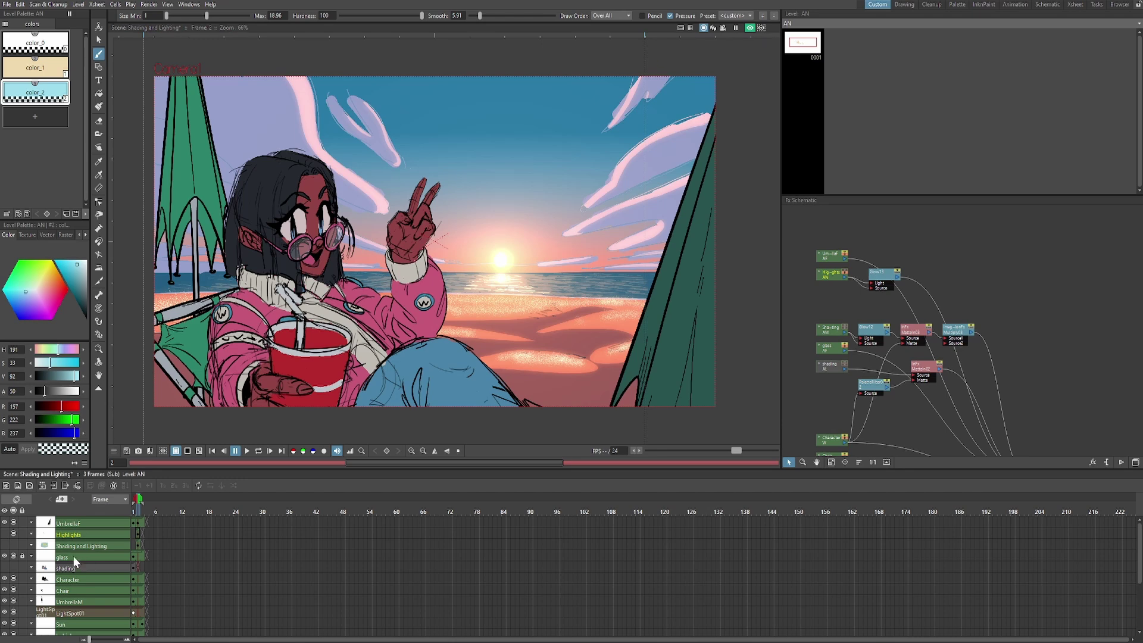
pyautogui.click(13, 533)
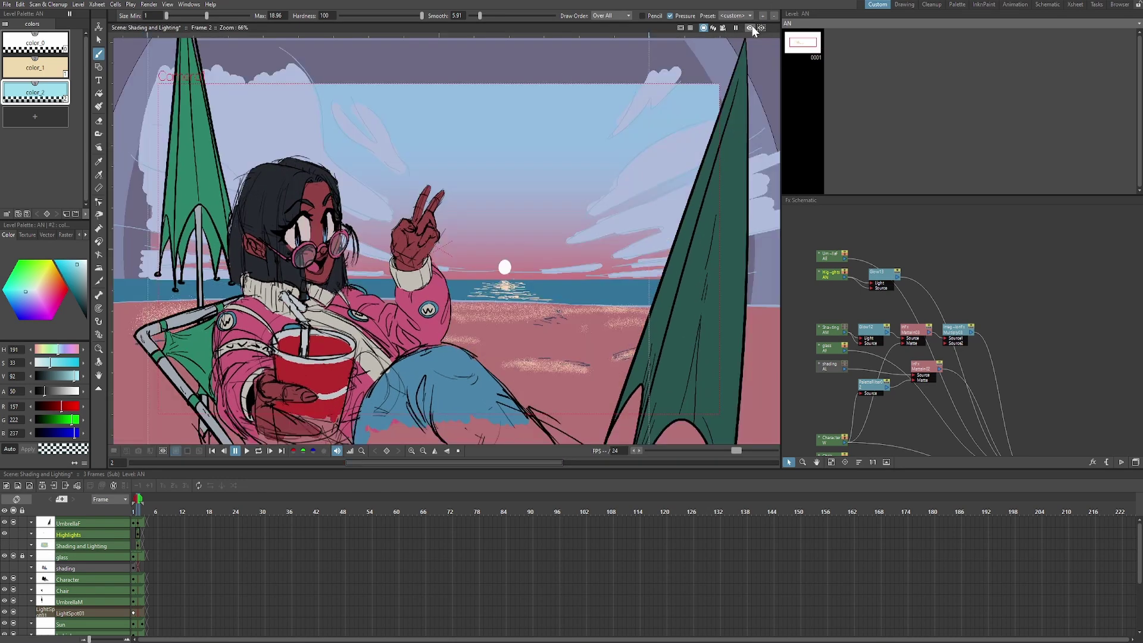
pyautogui.click(751, 28)
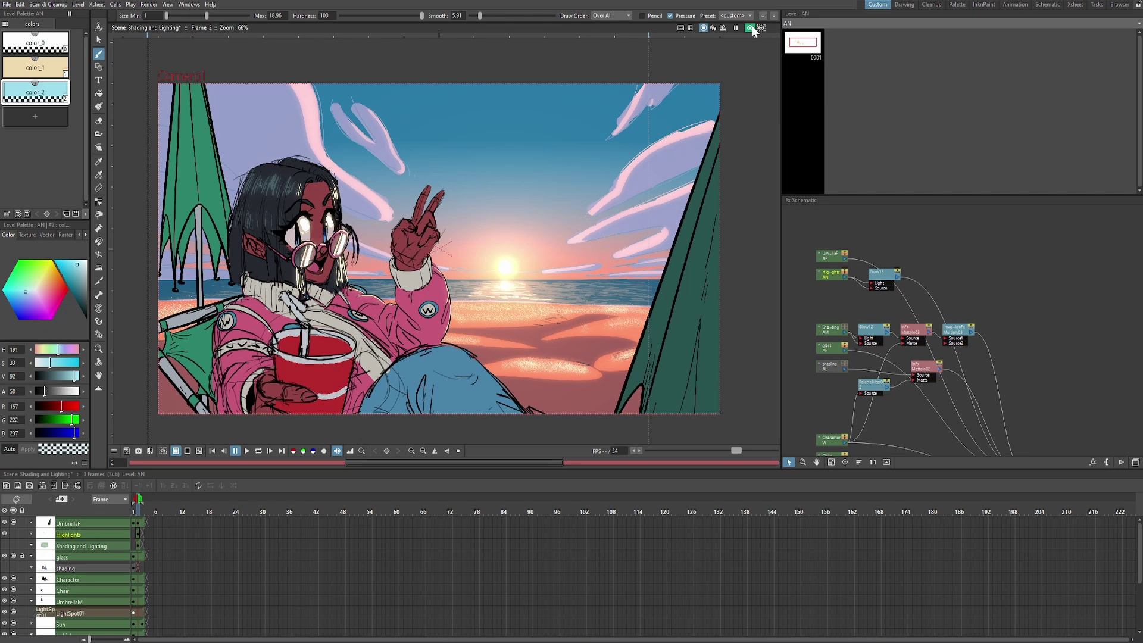
# Create a new drawing level above the Character column on frame 3 and name its column Tone
pyautogui.click(141, 533)
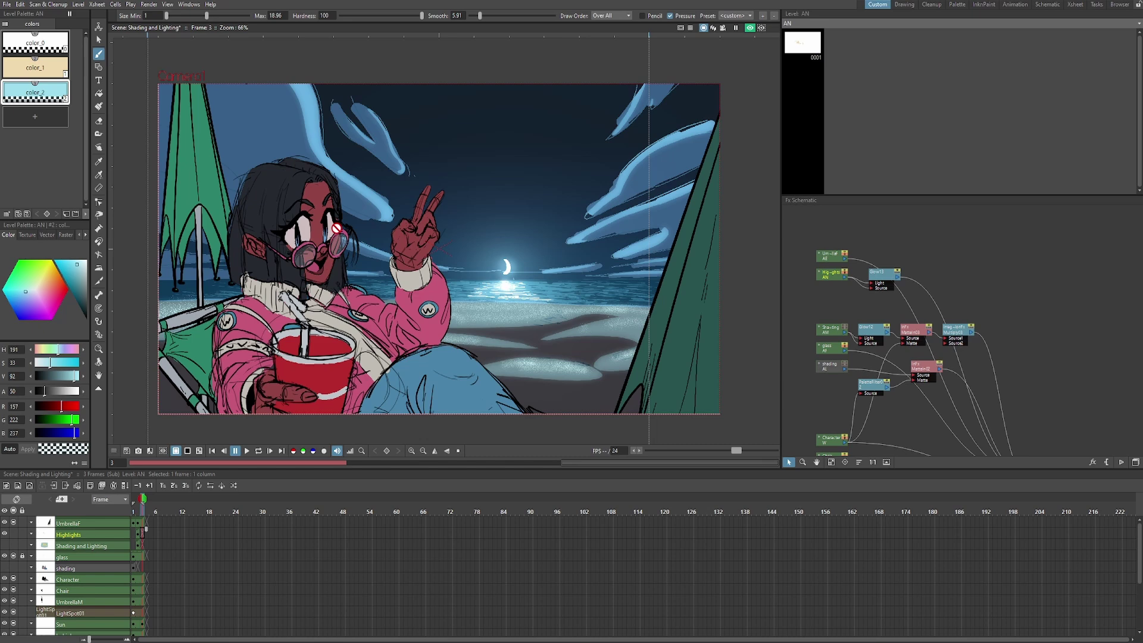
pyautogui.click(134, 582)
pyautogui.click(143, 580)
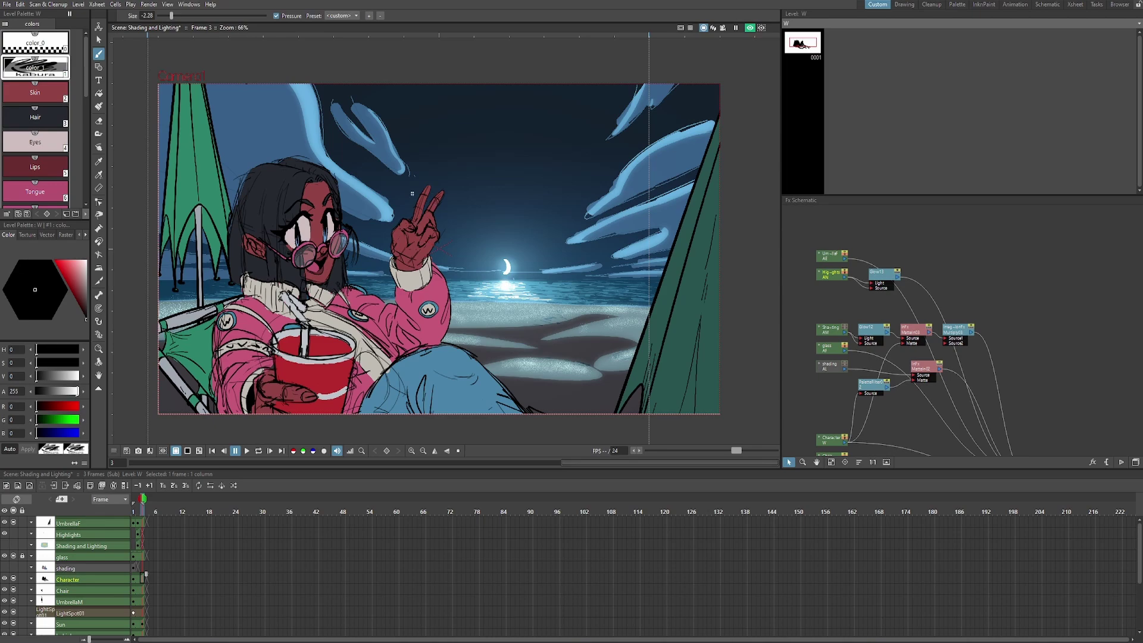
pyautogui.scroll(-3, 421, 193)
pyautogui.scroll(4, 357, 268)
pyautogui.moveTo(437, 291); pyautogui.dragTo(359, 331)
pyautogui.scroll(-2, 332, 334)
pyautogui.click(17, 487)
pyautogui.click(413, 290)
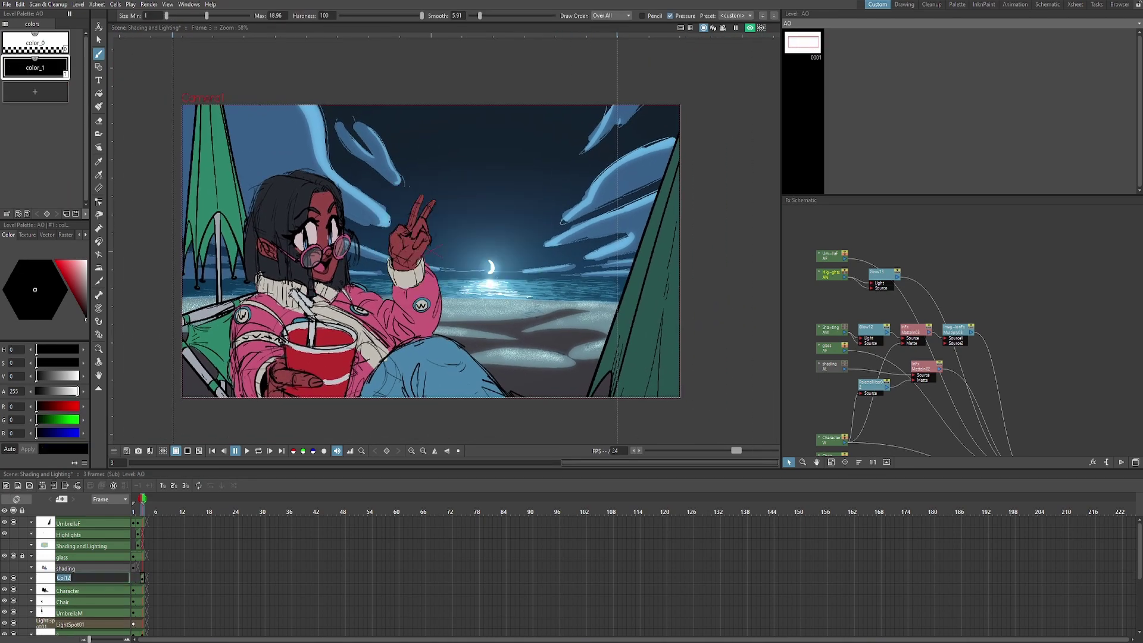
pyautogui.write('Tone')
# Give the Tone level a separate new drawing on frame 3
pyautogui.click(142, 579)
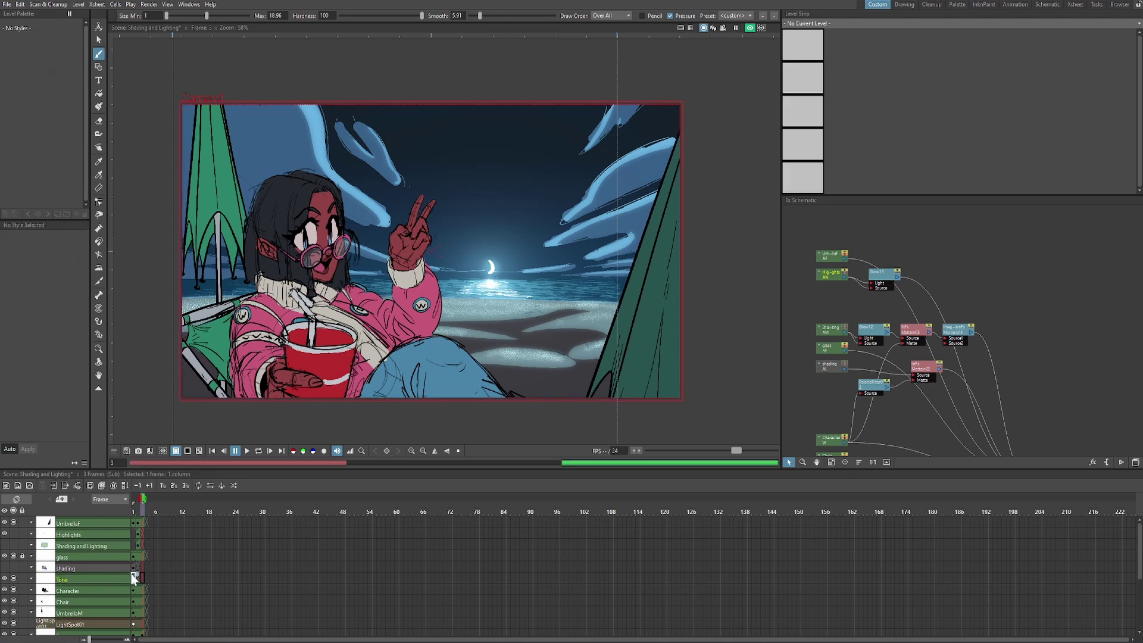
pyautogui.moveTo(142, 577); pyautogui.dragTo(82, 585)
pyautogui.click(143, 577)
pyautogui.scroll(-2, 387, 294)
pyautogui.click(386, 400)
pyautogui.scroll(3, 355, 329)
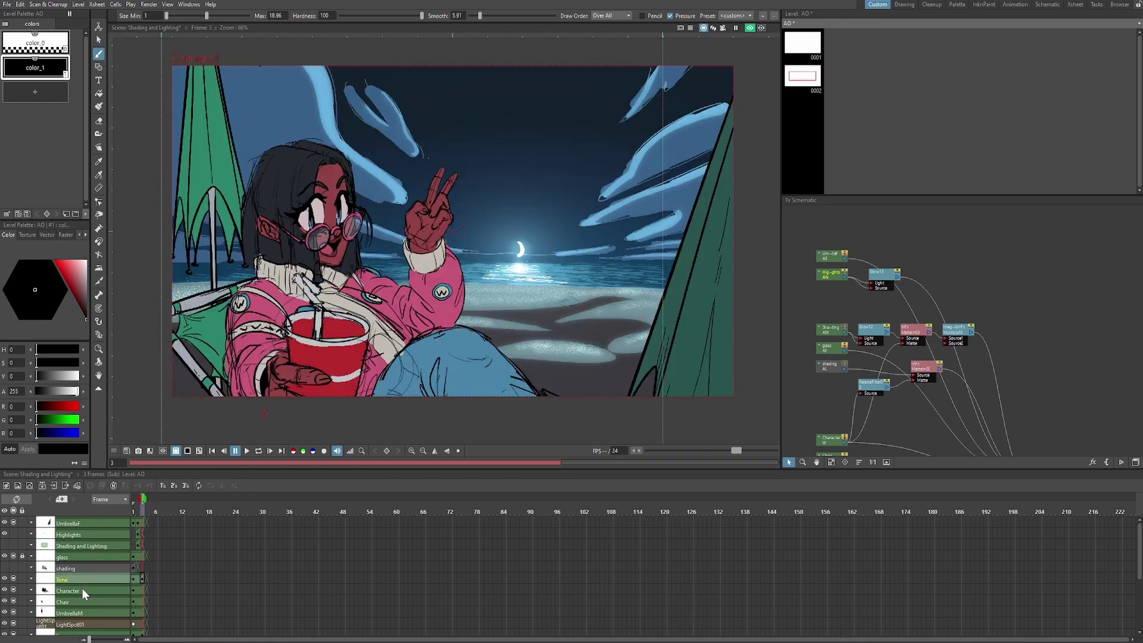
# Collapse the Tone and Character columns together into a sub-xsheet
pyautogui.click(82, 588)
pyautogui.rightClick(87, 579)
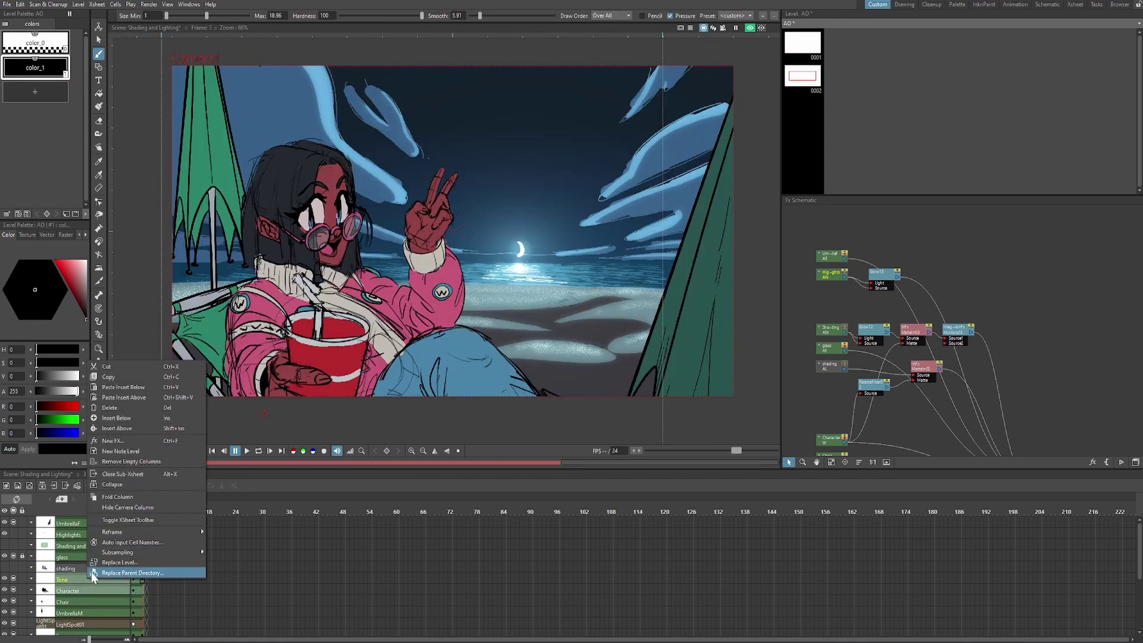
pyautogui.click(135, 486)
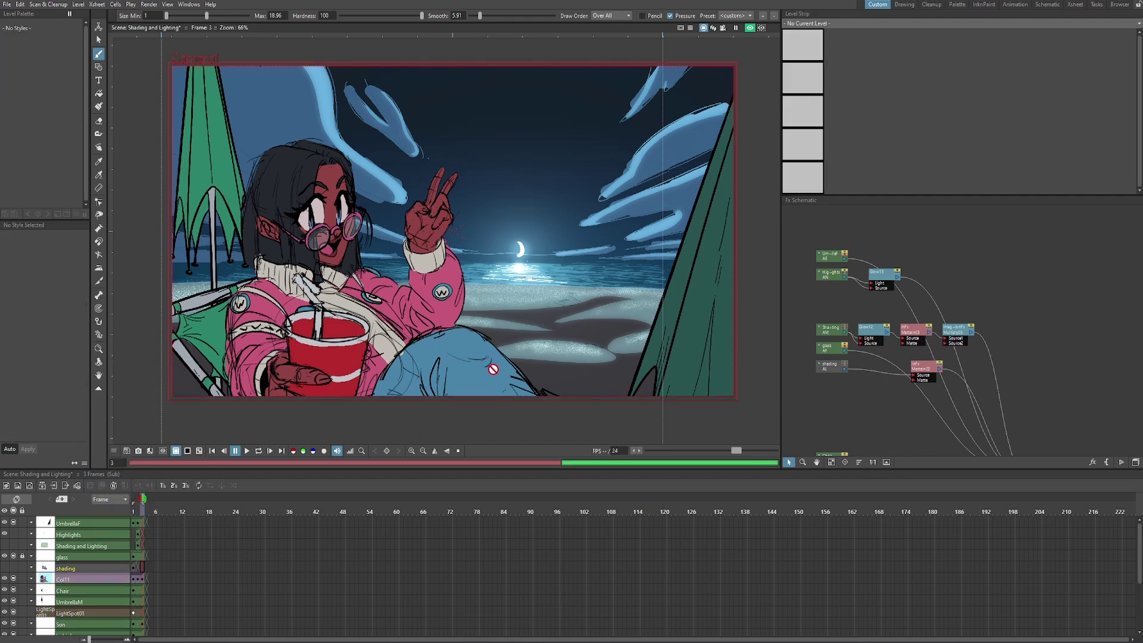
# Open the collapsed sub-xsheet at frame 3 to view its Tone and Character levels, and return to the main scene
pyautogui.click(142, 580)
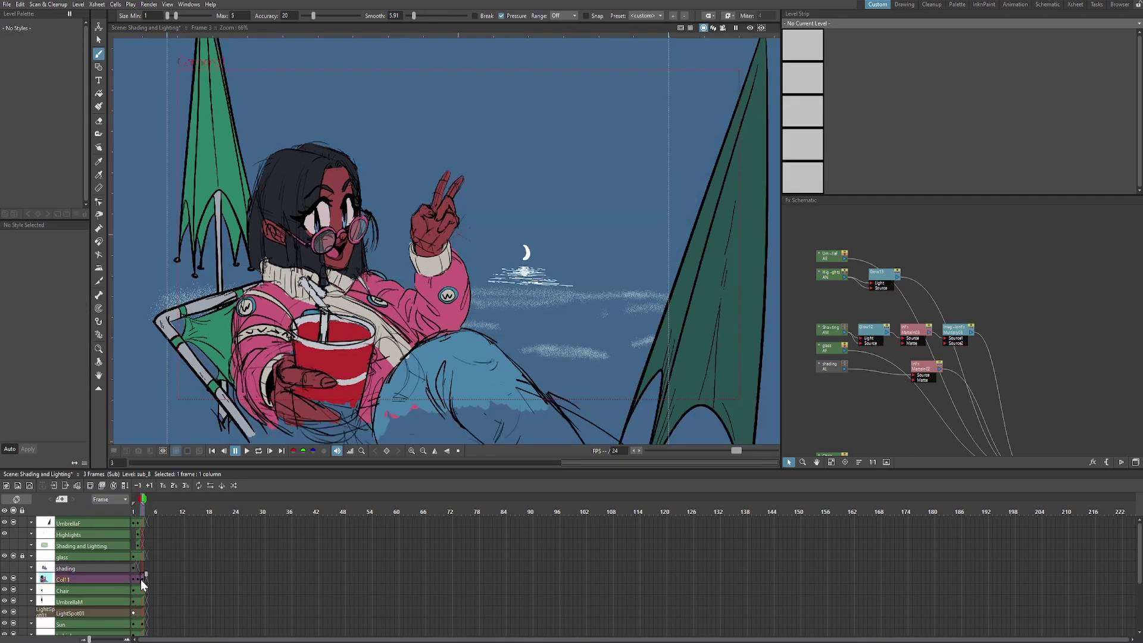
pyautogui.rightClick(142, 581)
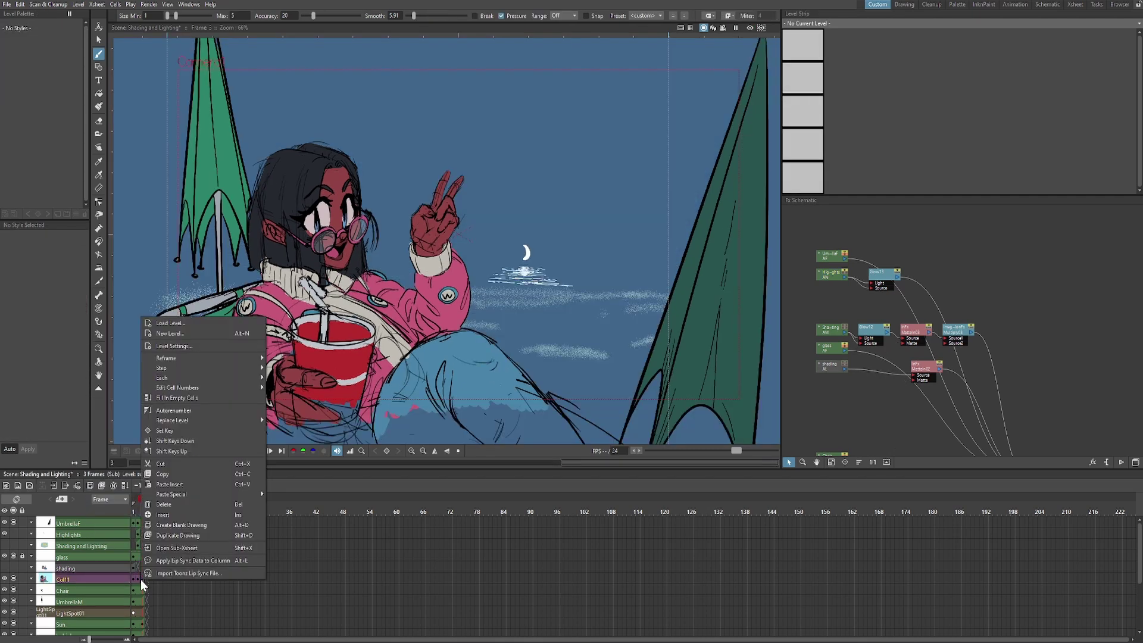
pyautogui.click(157, 549)
pyautogui.click(142, 523)
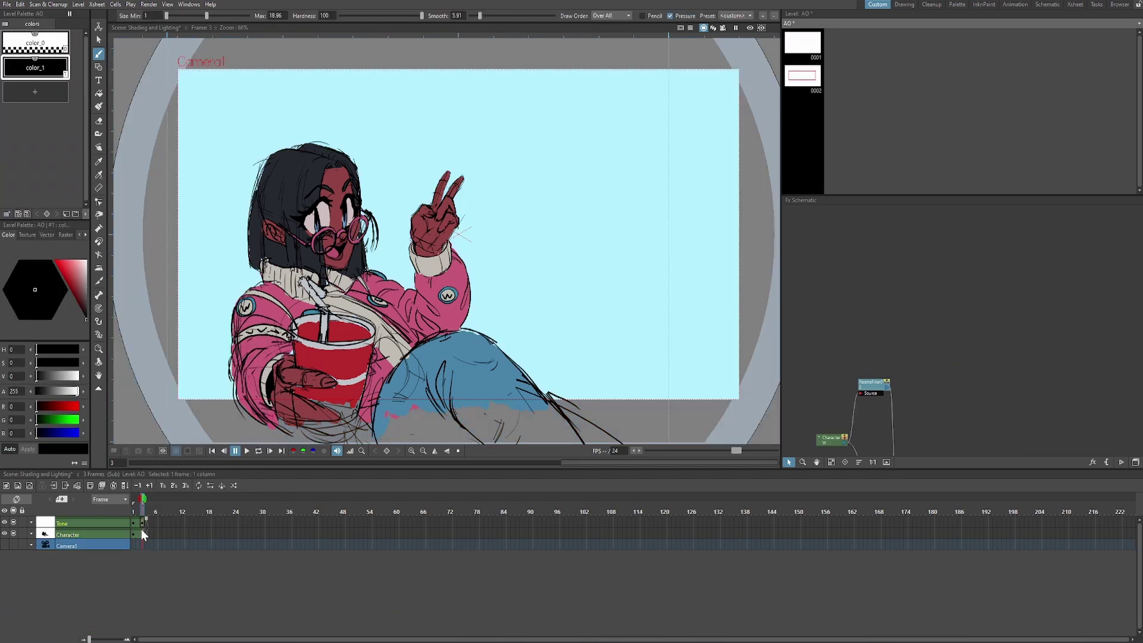
pyautogui.scroll(-1, 316, 262)
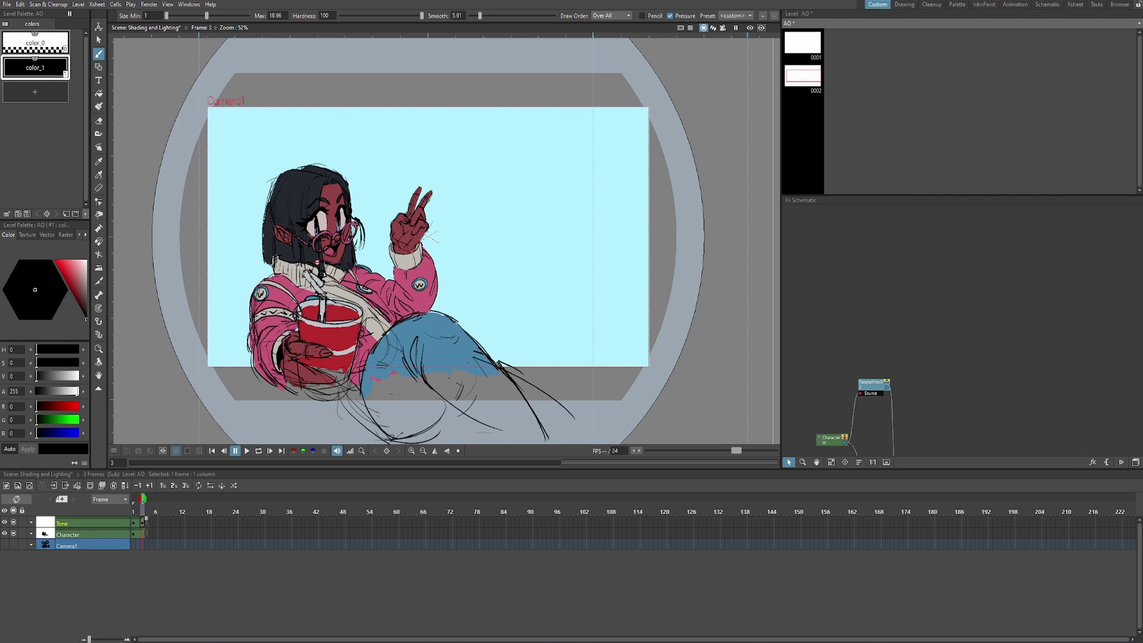
pyautogui.moveTo(366, 359); pyautogui.dragTo(385, 356)
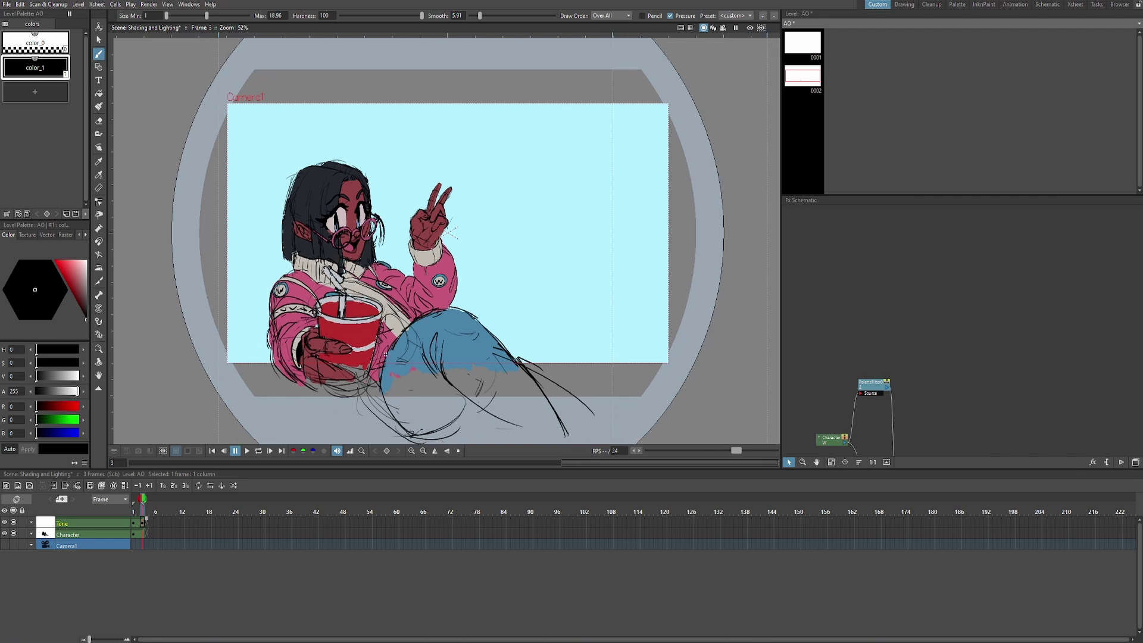
pyautogui.rightClick(85, 523)
pyautogui.click(137, 424)
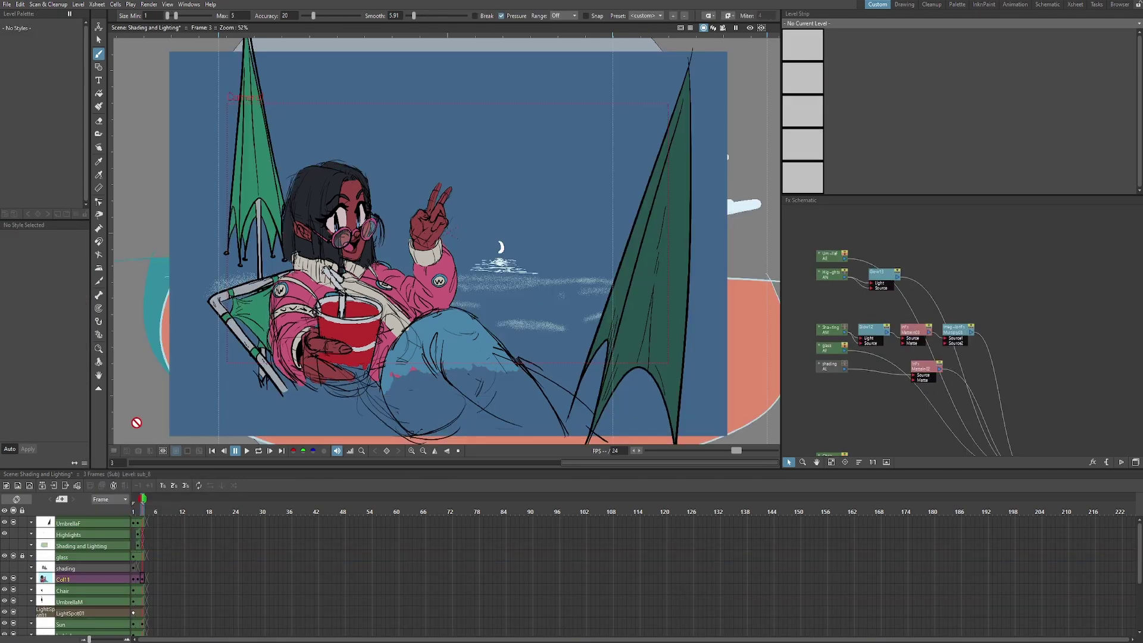
# Turn on the render preview and examine the flat-coloured character against the moonlit night background on frame 3
pyautogui.click(751, 28)
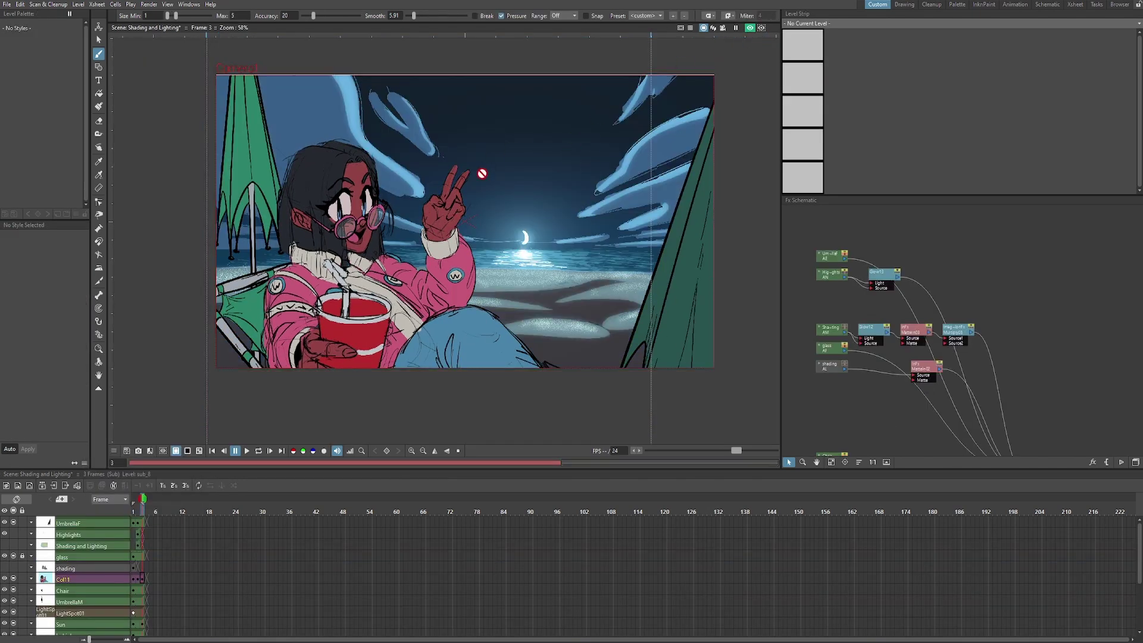
pyautogui.scroll(2, 502, 119)
pyautogui.scroll(2, 447, 144)
pyautogui.scroll(-1, 483, 137)
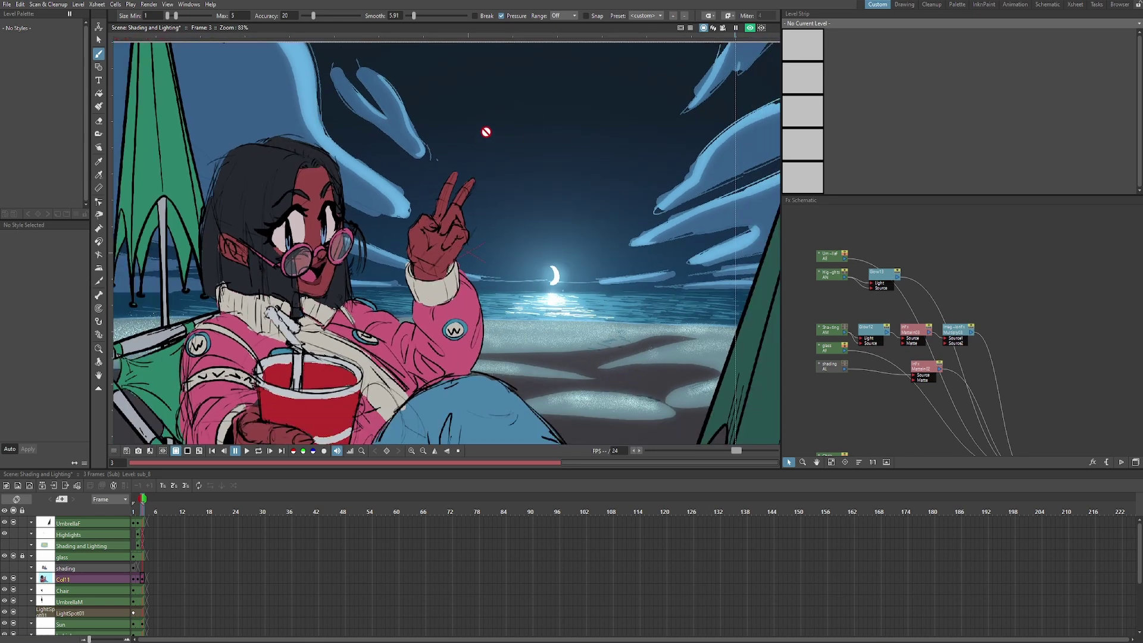
pyautogui.scroll(-2, 481, 127)
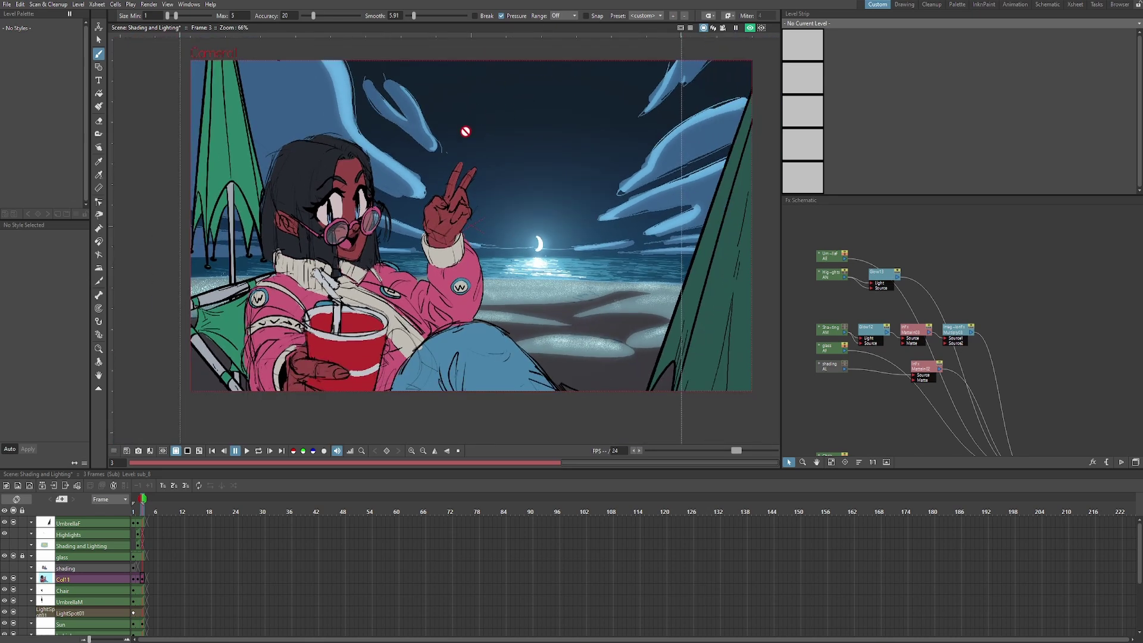
pyautogui.scroll(1, 488, 119)
pyautogui.click(143, 579)
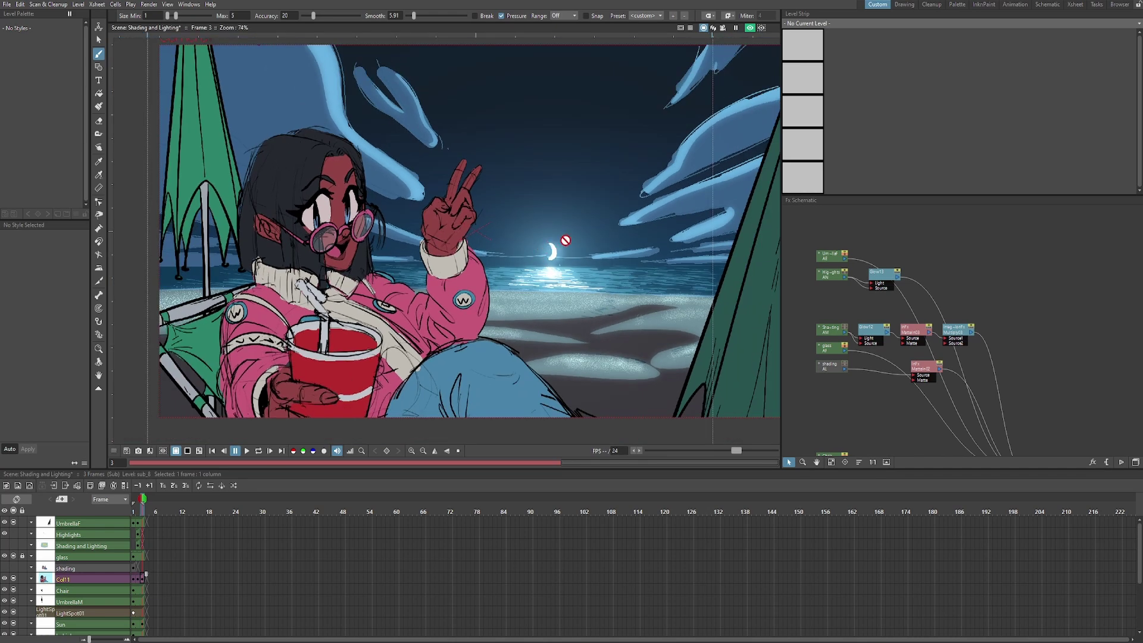
pyautogui.scroll(-2, 335, 293)
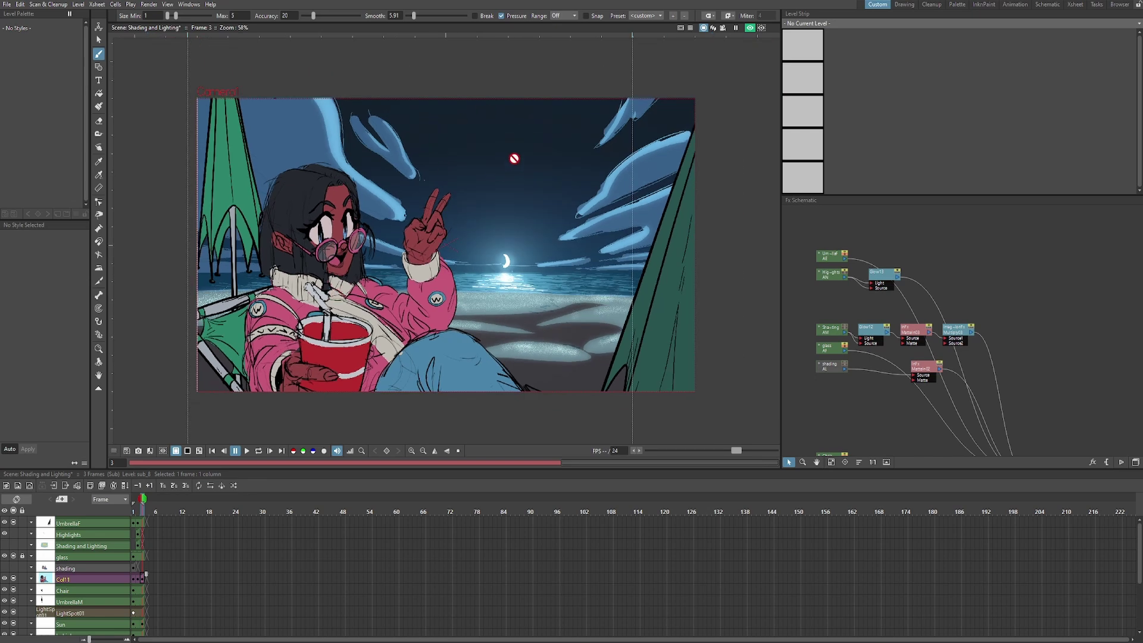
pyautogui.scroll(1, 443, 199)
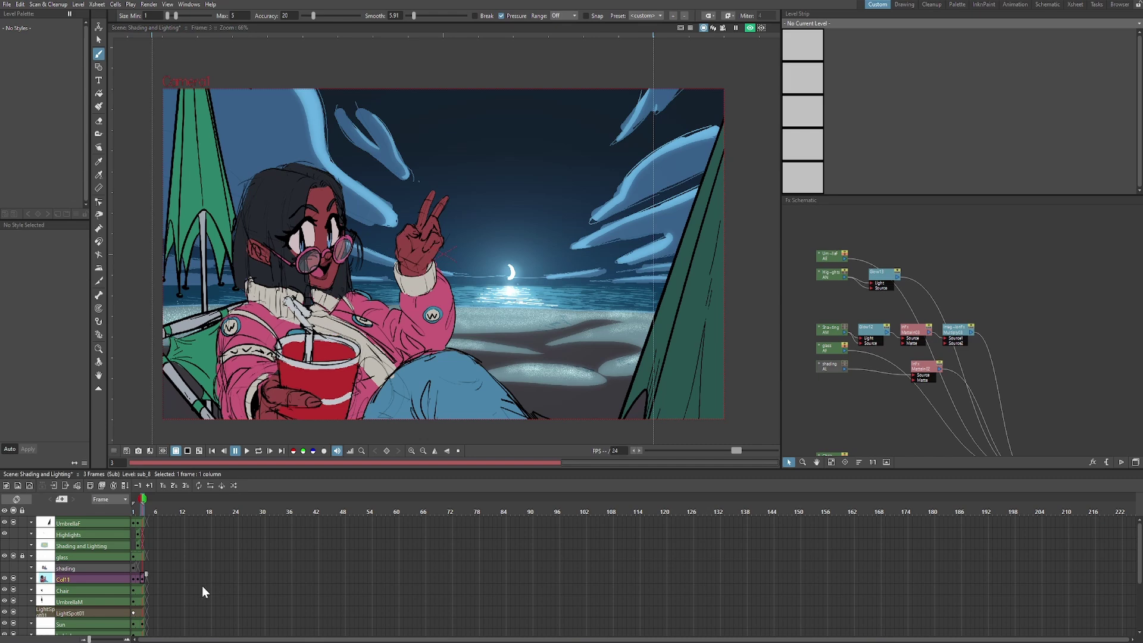
# Reopen the sub-xsheet at frame 3 and set Tone's color_1 style to dark blue, hue 222, saturation 43, value 41
pyautogui.doubleClick(141, 578)
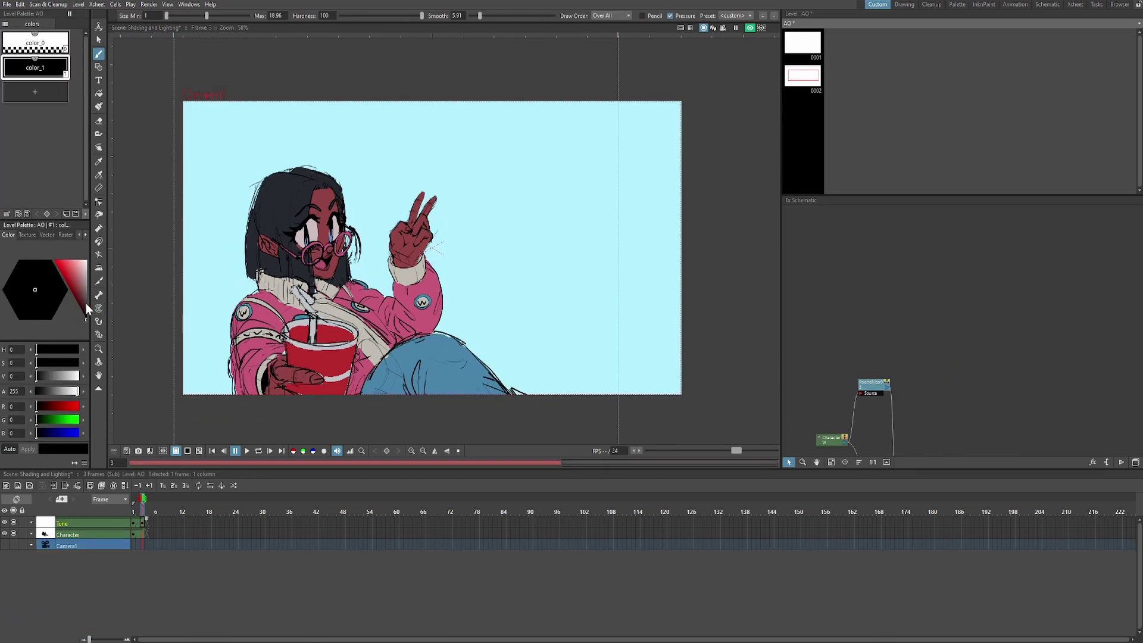
pyautogui.click(77, 295)
pyautogui.click(25, 299)
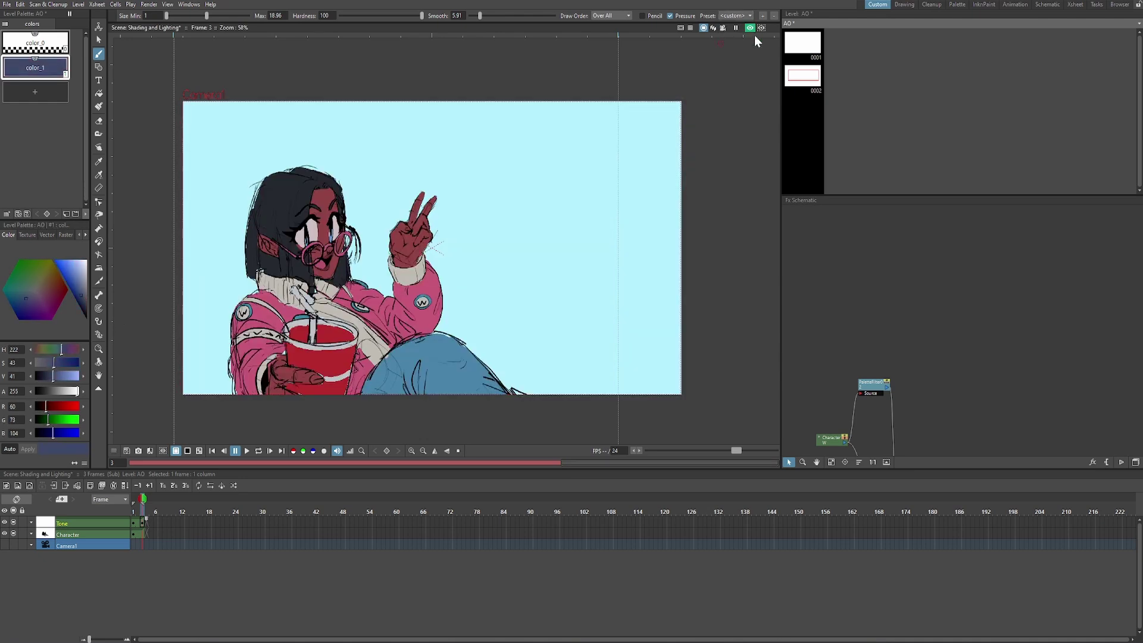
# Outline and fill a large shape covering the whole character on the Tone level, and adjust color_1 to hue 213, saturation 52, value 40
pyautogui.click(749, 28)
pyautogui.moveTo(410, 118)
pyautogui.mouseDown()
pyautogui.moveTo(138, 381)
pyautogui.moveTo(625, 283)
pyautogui.moveTo(390, 117)
pyautogui.mouseUp()
pyautogui.press('f')
pyautogui.click(405, 198)
pyautogui.click(20, 300)
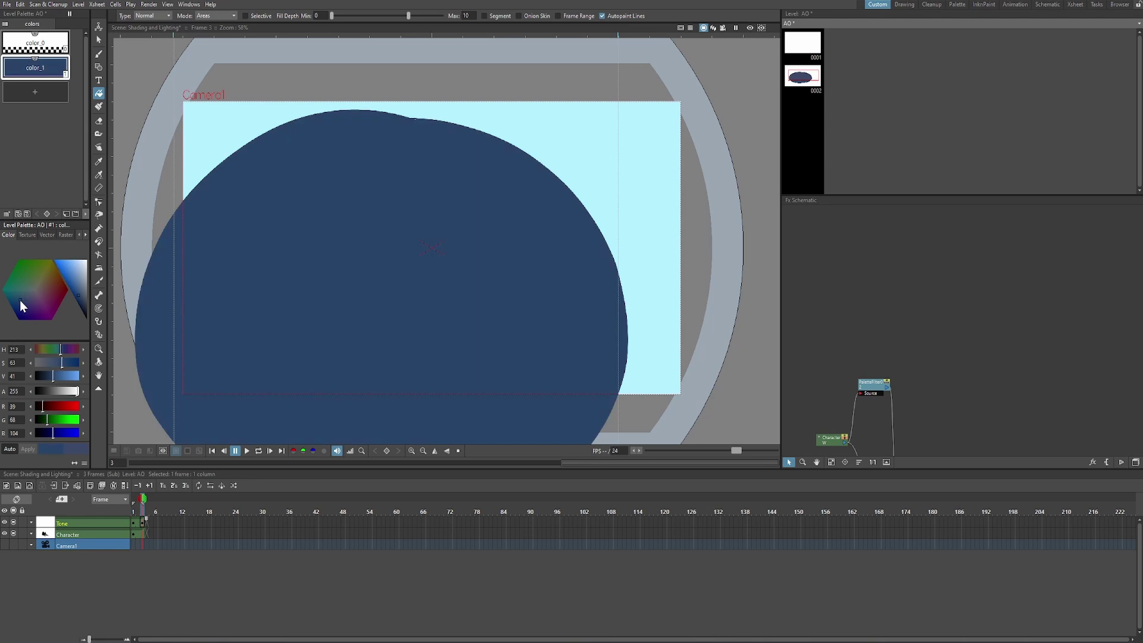
pyautogui.click(23, 299)
# Arrange the Character and Tone nodes in the Fx Schematic and insert a Matte In effect after the Tone node
pyautogui.moveTo(866, 433); pyautogui.dragTo(883, 313)
pyautogui.scroll(-9, 883, 321)
pyautogui.scroll(8, 881, 334)
pyautogui.click(859, 311)
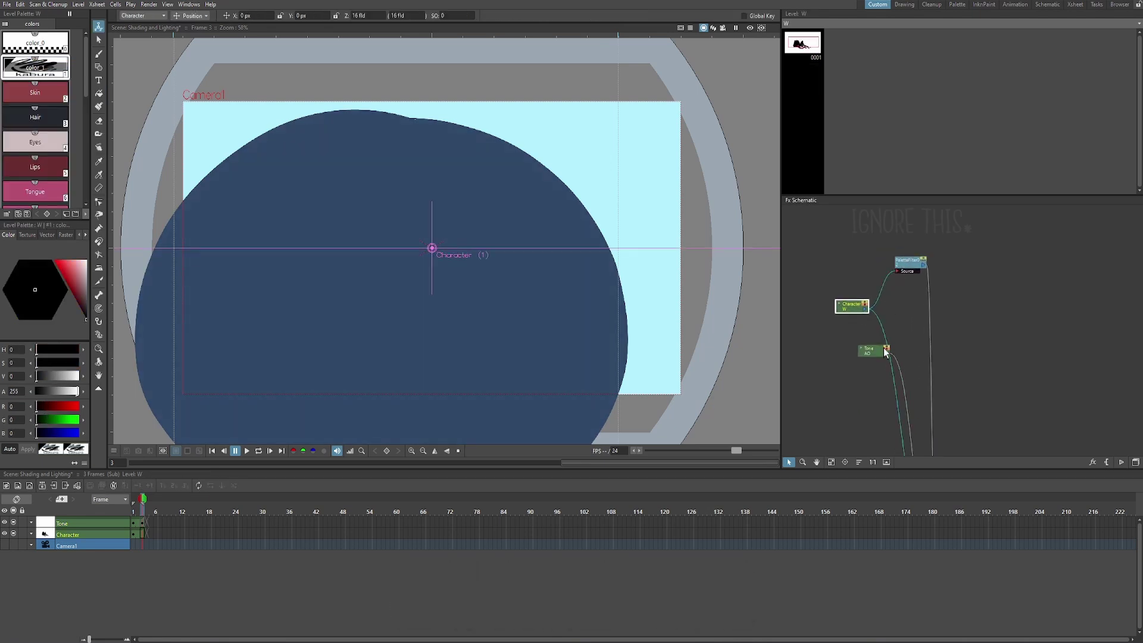
pyautogui.rightClick(838, 347)
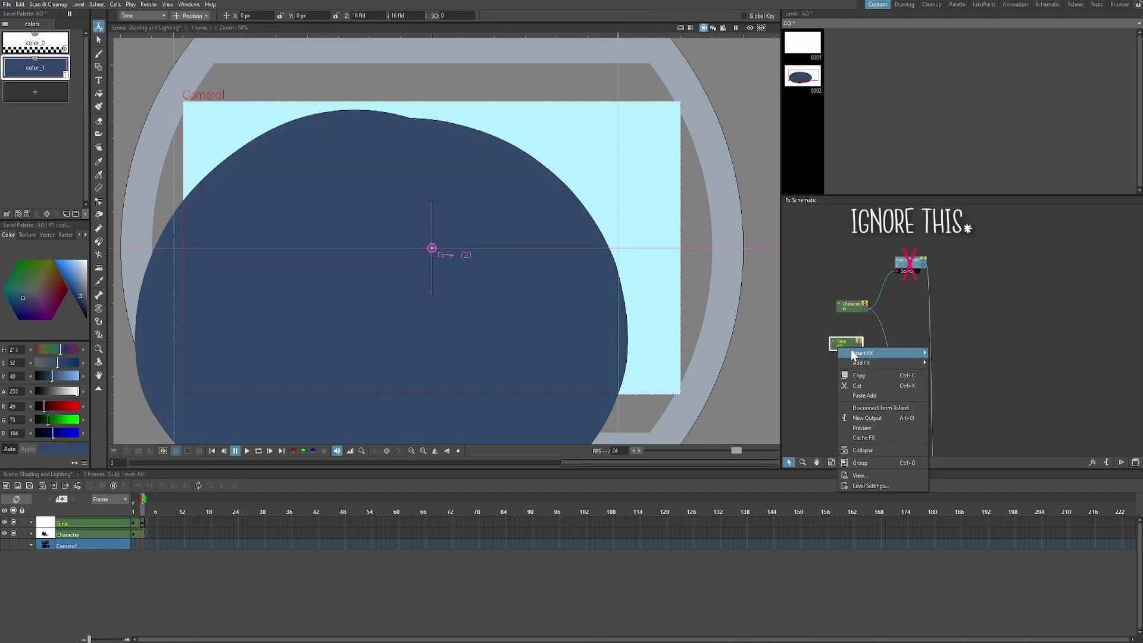
pyautogui.moveTo(863, 354)
pyautogui.moveTo(974, 431)
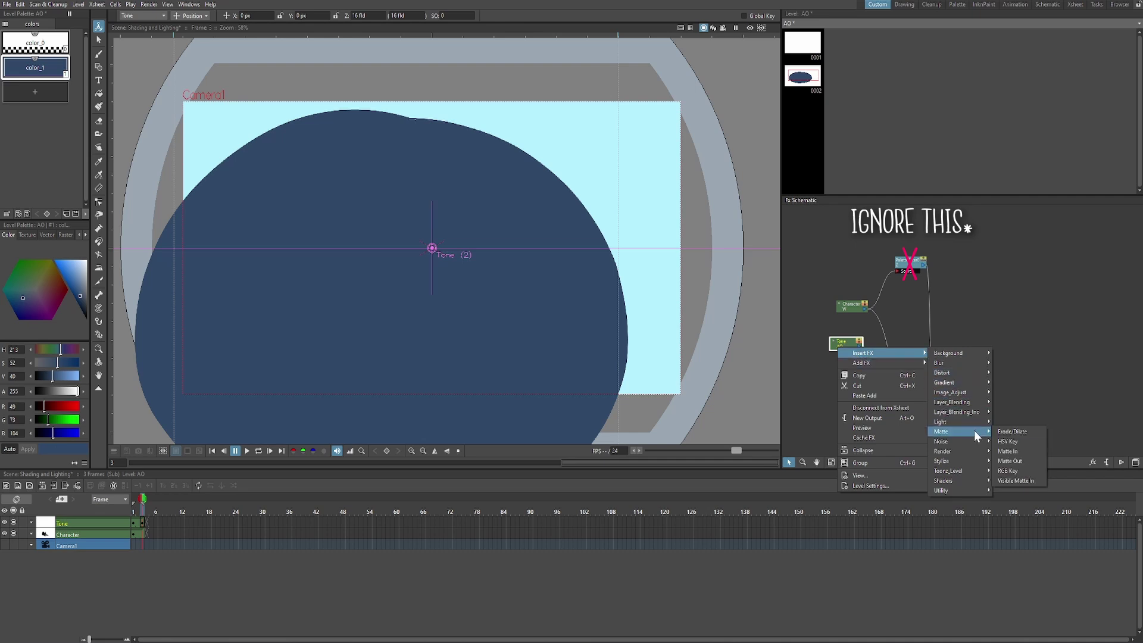
pyautogui.click(1010, 451)
# Connect the Character node to the Matte port of the Matte In effect and turn on the render preview
pyautogui.moveTo(915, 342); pyautogui.dragTo(918, 338)
pyautogui.moveTo(918, 338); pyautogui.dragTo(967, 322)
pyautogui.moveTo(865, 309); pyautogui.dragTo(933, 337)
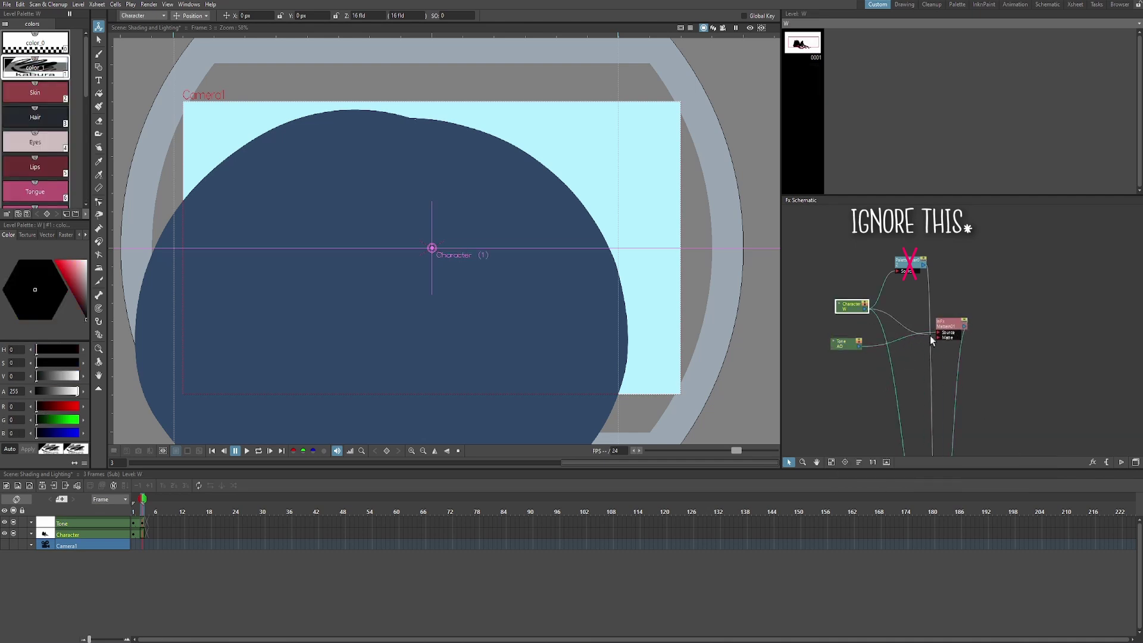
pyautogui.click(750, 28)
# Insert a Multiply layer-blending effect after the Tone's Matte In node, check the rendered character and turn the preview off
pyautogui.click(952, 324)
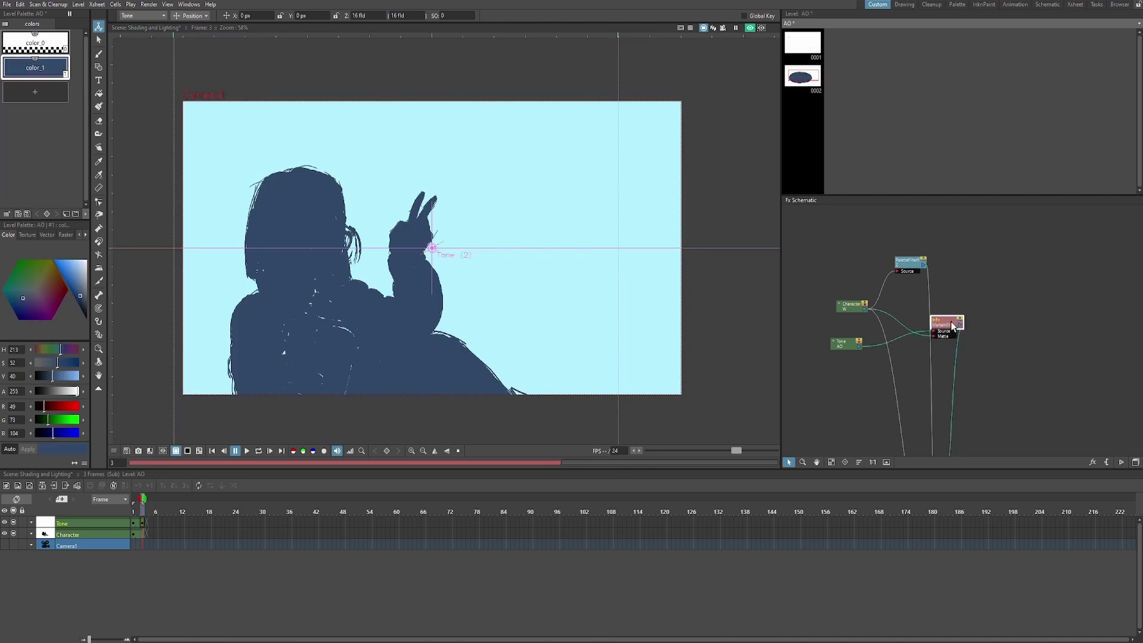
pyautogui.rightClick(951, 326)
pyautogui.moveTo(988, 334)
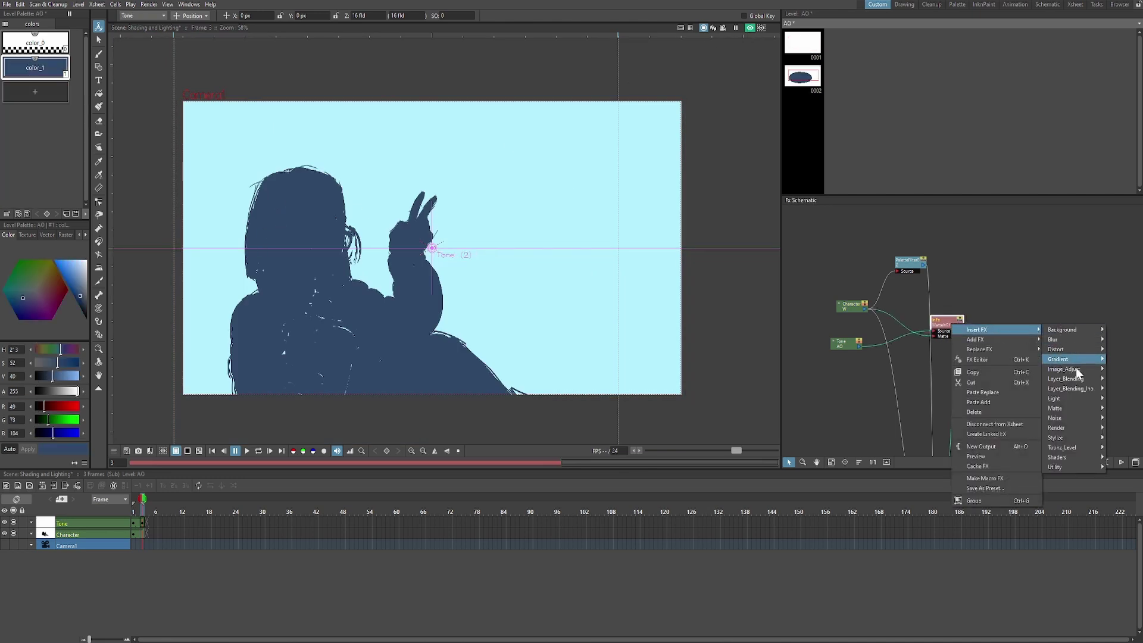
pyautogui.moveTo(1072, 379)
pyautogui.click(1010, 447)
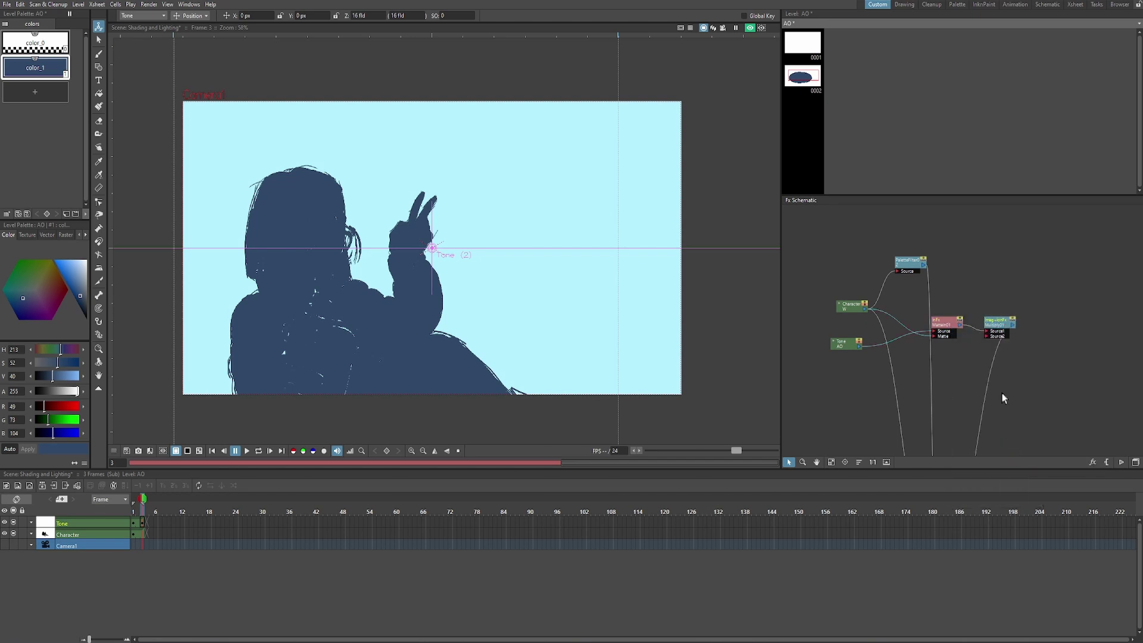
pyautogui.scroll(1, 305, 210)
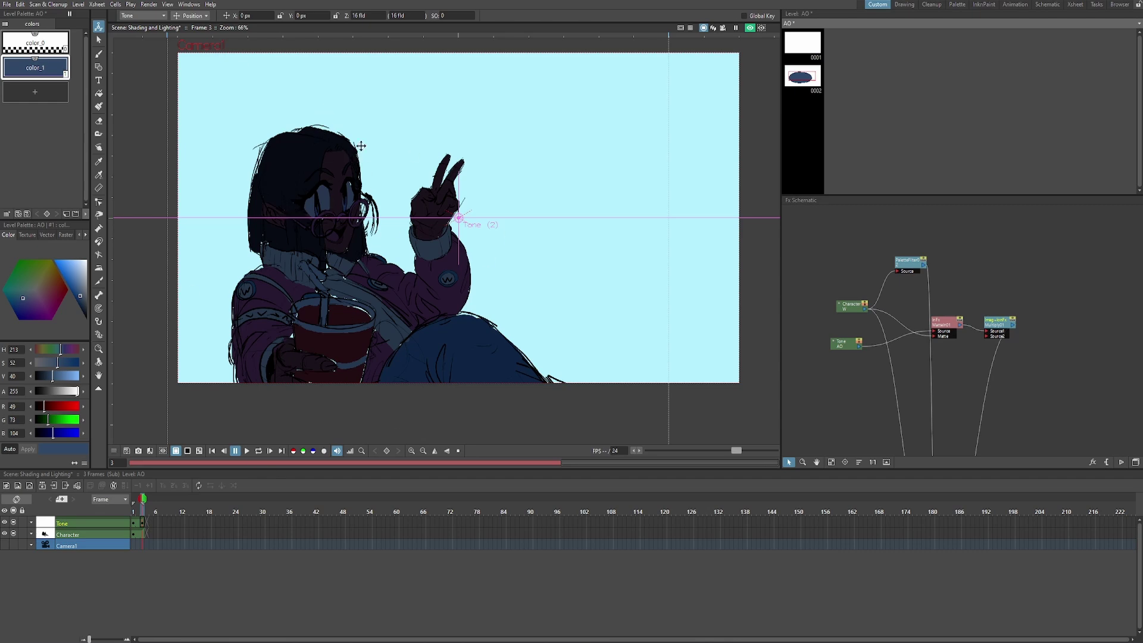
pyautogui.click(750, 28)
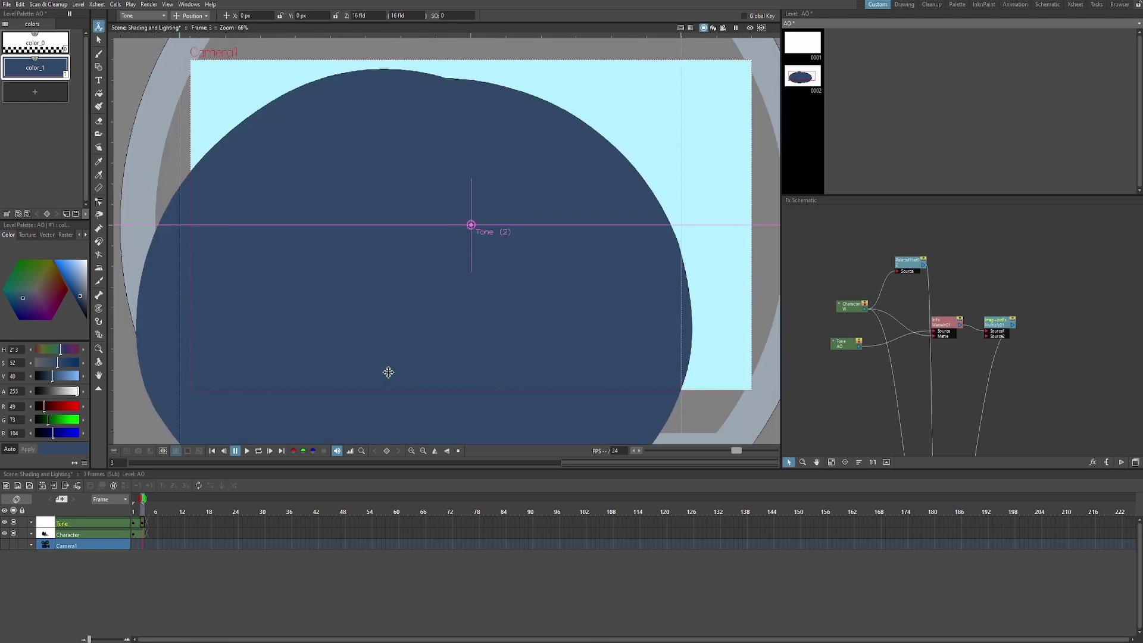
# Return to the parent scene at frame 3 and check the toned character against the night beach in a render preview
pyautogui.click(14, 523)
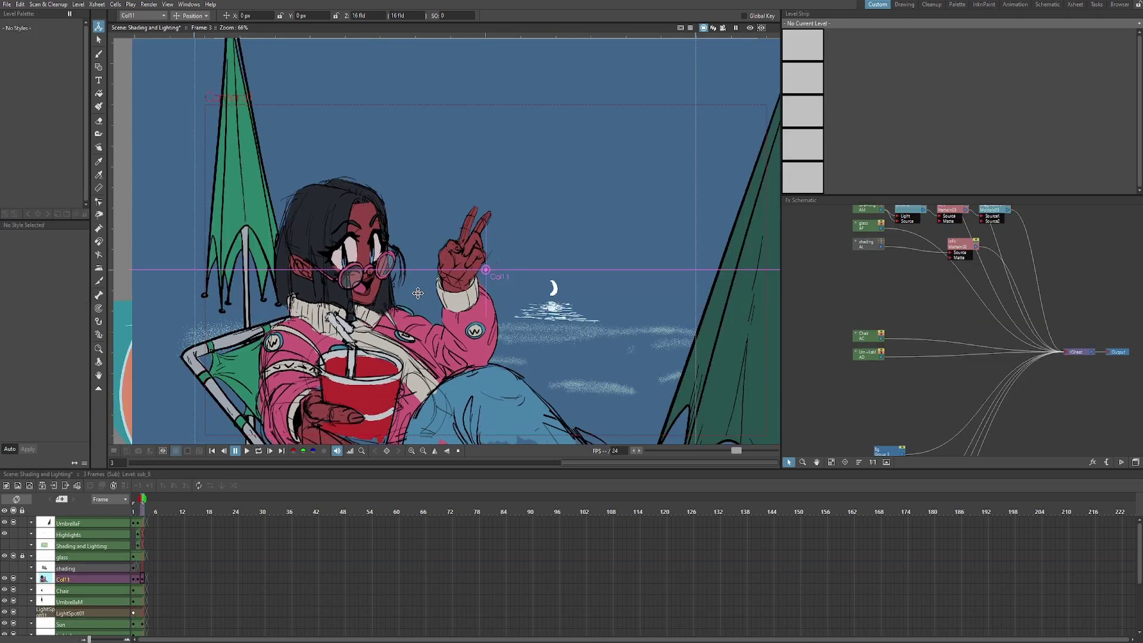
pyautogui.rightClick(81, 543)
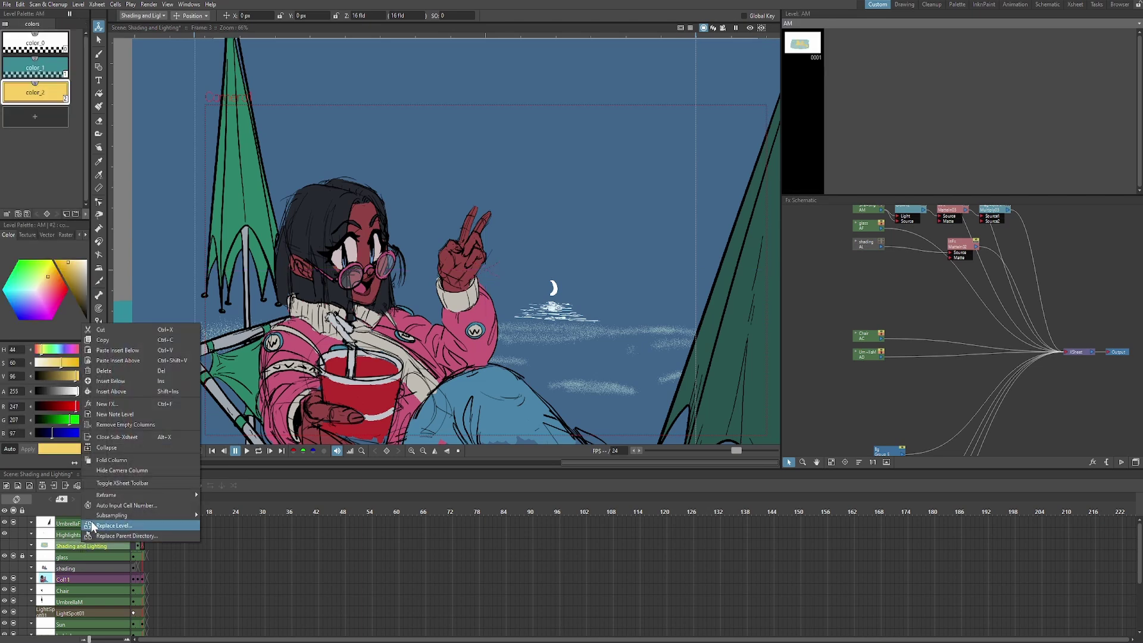
pyautogui.click(136, 575)
pyautogui.click(751, 28)
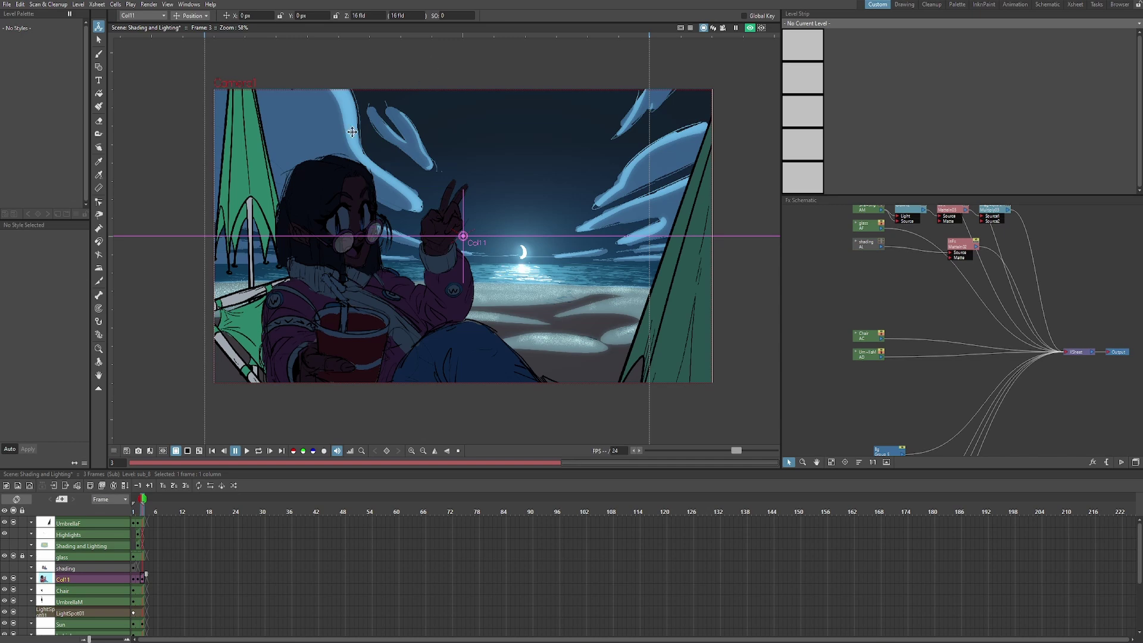
pyautogui.scroll(2, 327, 216)
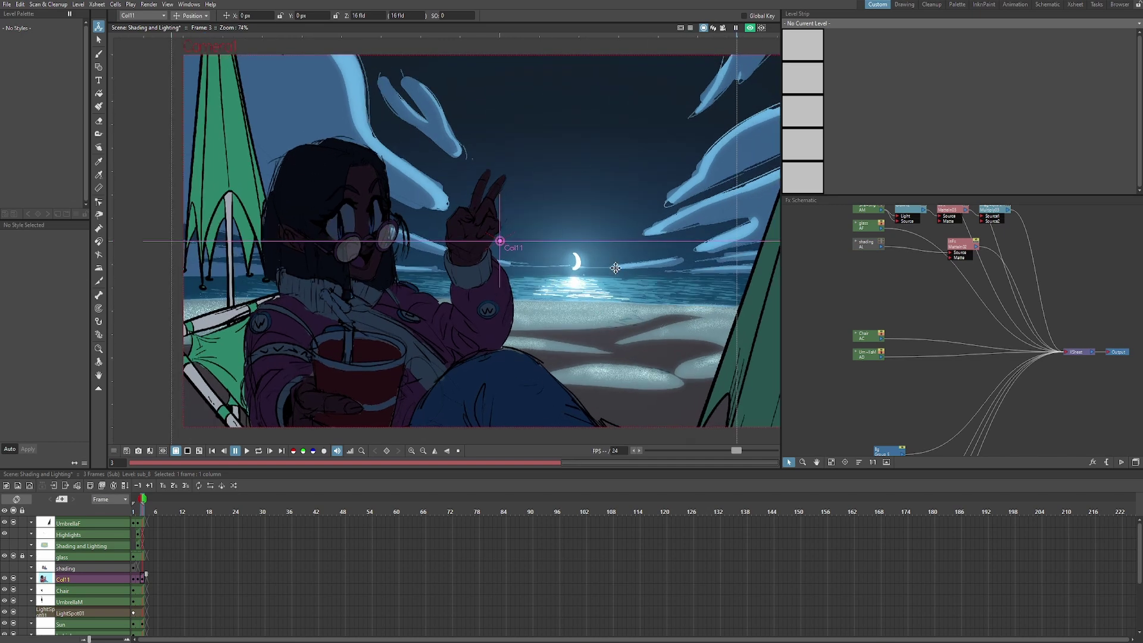
pyautogui.scroll(-1, 170, 205)
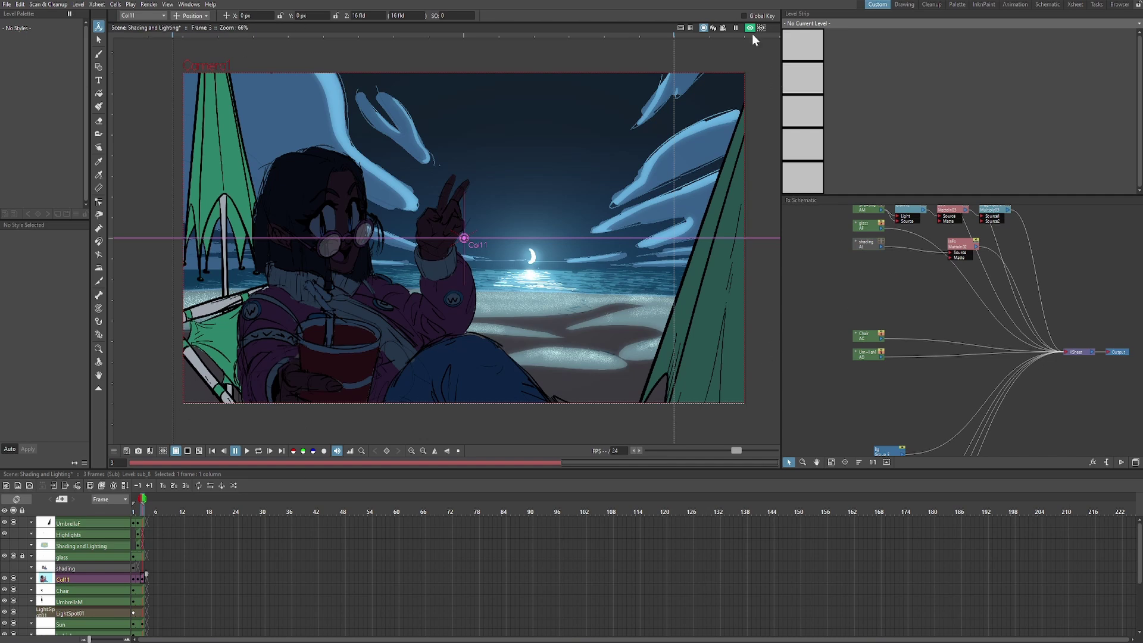
pyautogui.click(750, 28)
# Rename the Col11 column to Character and move its node to a clear spot in the Fx Schematic
pyautogui.click(857, 462)
pyautogui.scroll(3, 877, 284)
pyautogui.moveTo(887, 267); pyautogui.dragTo(809, 332)
pyautogui.doubleClick(63, 578)
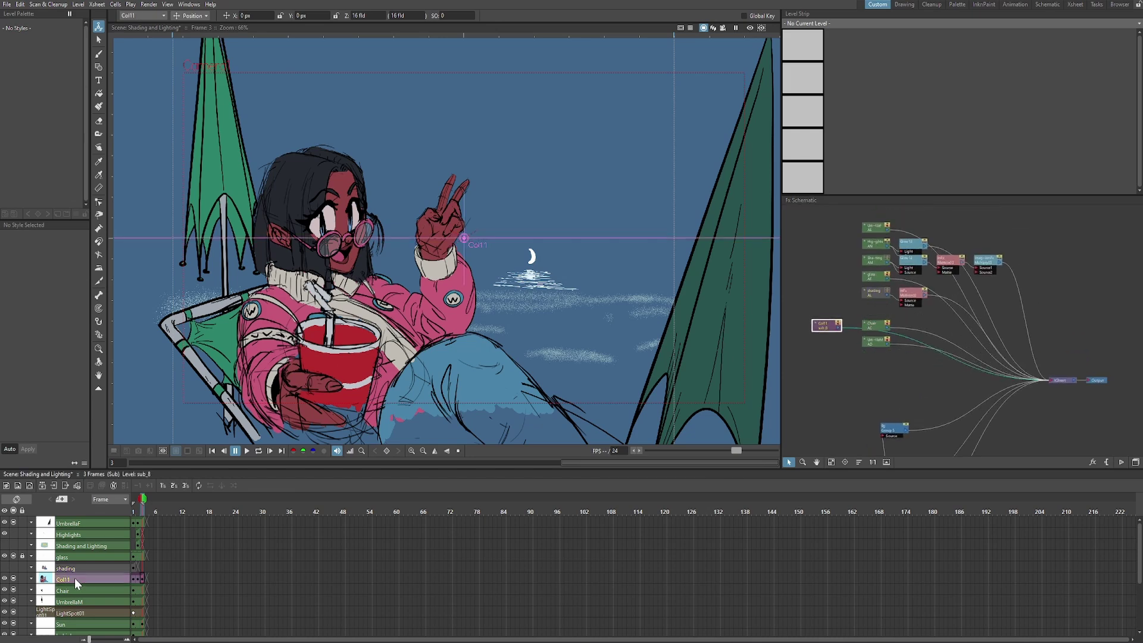
pyautogui.write('Character')
pyautogui.press('Return')
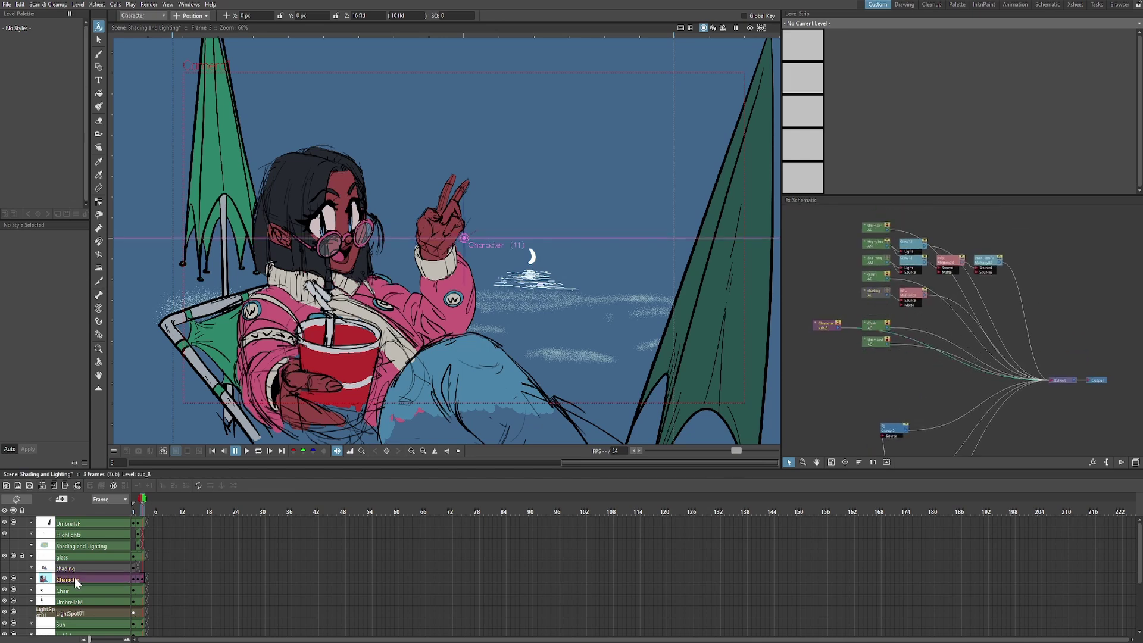
pyautogui.moveTo(828, 325); pyautogui.dragTo(821, 385)
pyautogui.moveTo(825, 390); pyautogui.dragTo(825, 352)
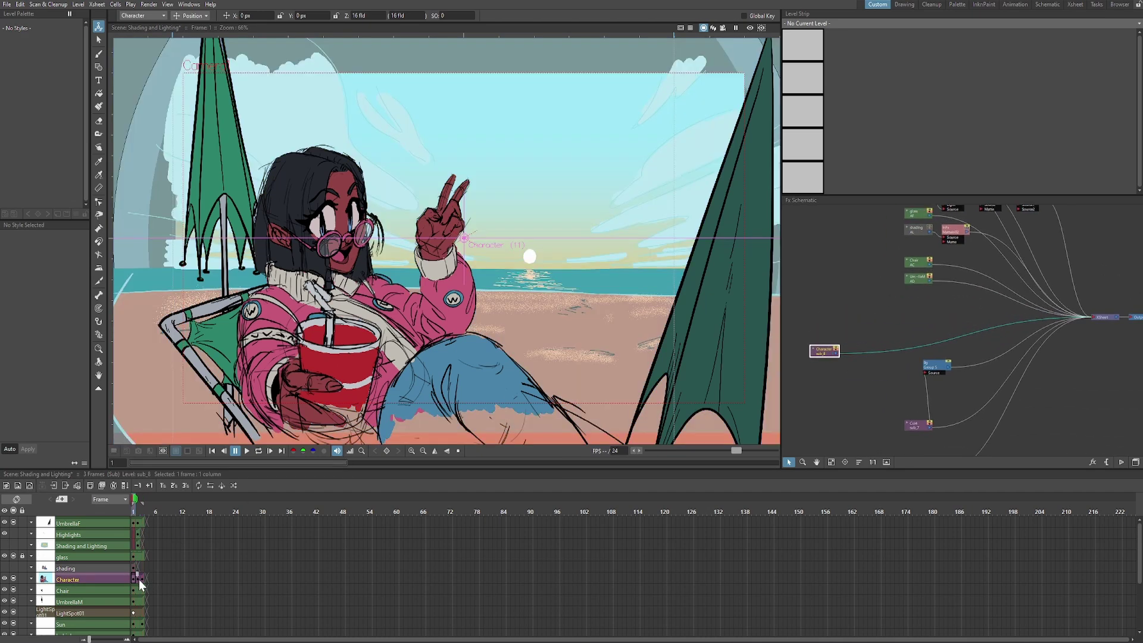
# Create a new level at frame 3 above the Character column and name its column Light
pyautogui.click(144, 577)
pyautogui.click(6, 485)
pyautogui.doubleClick(72, 577)
pyautogui.write('t')
pyautogui.press('Return')
# Set the Light level's color_1 style to light blue, hue 204, saturation 35, value 78
pyautogui.scroll(1, 207, 192)
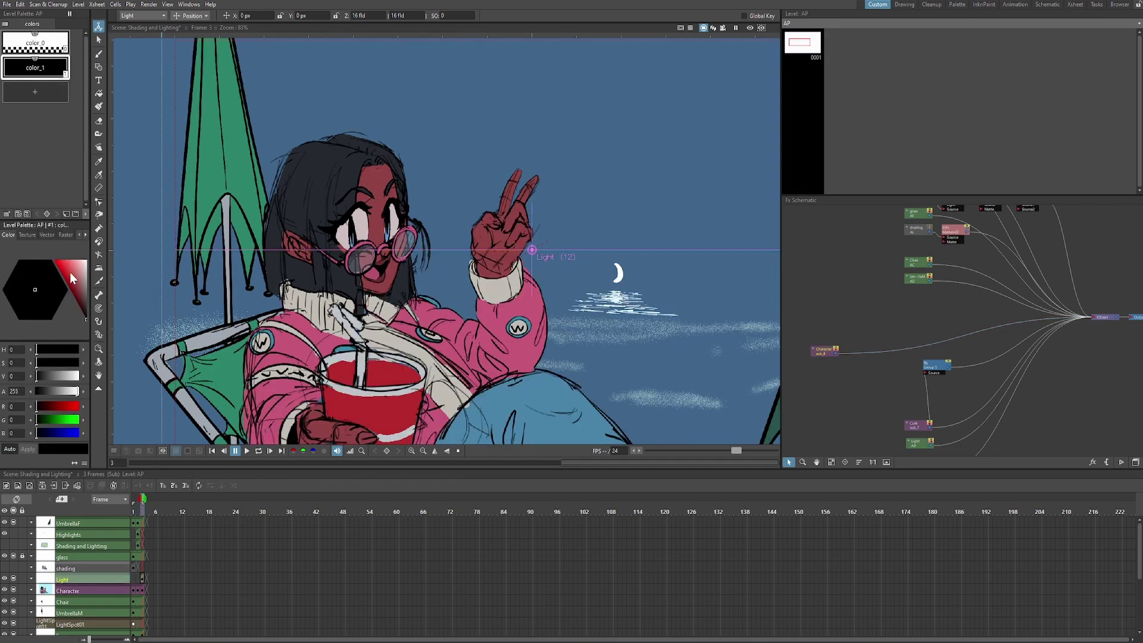
pyautogui.click(750, 28)
pyautogui.click(26, 294)
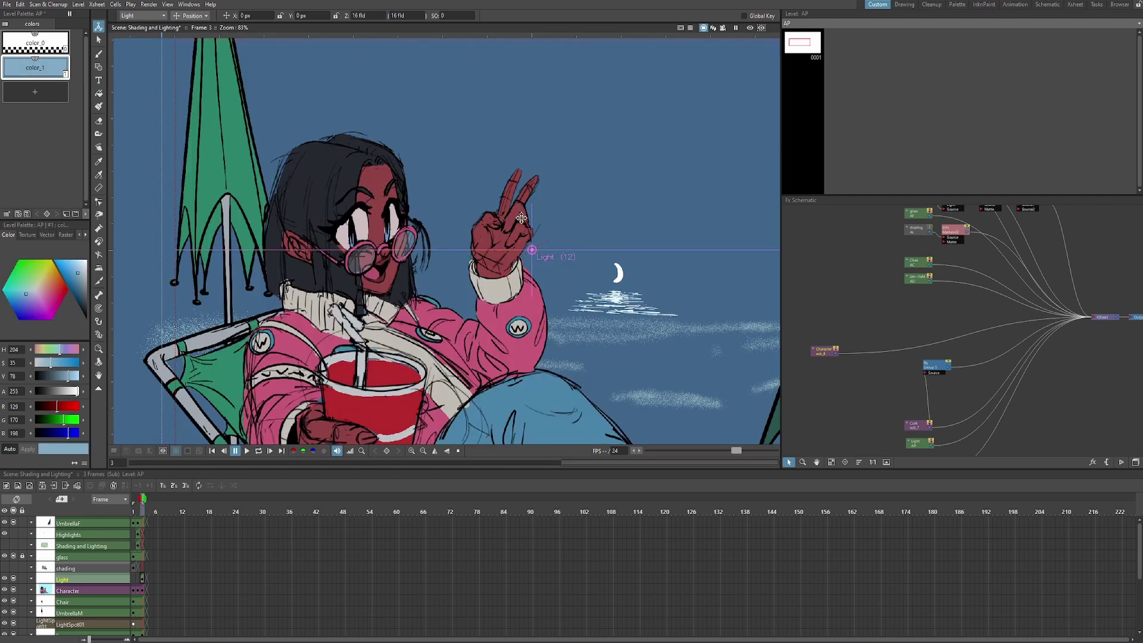
# Paint light strokes along the moon-facing edges of the two raised fingers on the Light level
pyautogui.scroll(3, 520, 208)
pyautogui.press('b')
pyautogui.moveTo(543, 196); pyautogui.dragTo(521, 246)
pyautogui.moveTo(513, 188); pyautogui.dragTo(491, 264)
# Outline the moon-facing side of the face and hair on the Light level and fill it with color_1
pyautogui.moveTo(282, 132)
pyautogui.mouseDown()
pyautogui.moveTo(282, 225)
pyautogui.moveTo(292, 278)
pyautogui.mouseUp()
pyautogui.moveTo(302, 276); pyautogui.dragTo(314, 286)
pyautogui.moveTo(357, 245); pyautogui.dragTo(342, 300)
pyautogui.moveTo(359, 231); pyautogui.dragTo(390, 276)
pyautogui.moveTo(282, 133)
pyautogui.mouseDown()
pyautogui.moveTo(313, 131)
pyautogui.moveTo(329, 196)
pyautogui.mouseUp()
pyautogui.moveTo(320, 201); pyautogui.dragTo(325, 246)
pyautogui.moveTo(222, 72); pyautogui.dragTo(314, 131)
pyautogui.moveTo(222, 71); pyautogui.dragTo(383, 146)
pyautogui.hotkey('ctrl', 'z')
pyautogui.moveTo(224, 71)
pyautogui.mouseDown()
pyautogui.moveTo(348, 197)
pyautogui.moveTo(365, 253)
pyautogui.moveTo(310, 360)
pyautogui.moveTo(315, 287)
pyautogui.mouseUp()
pyautogui.press('f')
pyautogui.click(322, 314)
# Paint and fill light areas on the eye, sweater collar, jacket front, raised sleeve and knee
pyautogui.press('b')
pyautogui.moveTo(454, 350); pyautogui.dragTo(503, 340)
pyautogui.moveTo(308, 200); pyautogui.dragTo(316, 258)
pyautogui.scroll(-2, 566, 290)
pyautogui.scroll(3, 489, 392)
pyautogui.moveTo(409, 324); pyautogui.dragTo(518, 356)
pyautogui.moveTo(311, 268); pyautogui.dragTo(375, 276)
pyautogui.press('f')
pyautogui.click(344, 266)
pyautogui.press('b')
pyautogui.moveTo(529, 237)
pyautogui.mouseDown()
pyautogui.moveTo(557, 322)
pyautogui.moveTo(553, 398)
pyautogui.mouseUp()
pyautogui.press('f')
pyautogui.click(570, 368)
pyautogui.scroll(-4, 570, 368)
pyautogui.press('b')
pyautogui.moveTo(502, 304)
pyautogui.mouseDown()
pyautogui.moveTo(673, 431)
pyautogui.moveTo(513, 298)
pyautogui.mouseUp()
pyautogui.moveTo(369, 244); pyautogui.dragTo(436, 280)
pyautogui.moveTo(345, 276); pyautogui.dragTo(390, 278)
pyautogui.press('f')
pyautogui.click(363, 269)
pyautogui.moveTo(363, 269); pyautogui.dragTo(371, 297)
# Outline and fill a light area on the jacket sleeve behind the cup, below the shoulder badge, and save the scene
pyautogui.press('b')
pyautogui.moveTo(234, 288)
pyautogui.mouseDown()
pyautogui.moveTo(235, 370)
pyautogui.moveTo(256, 370)
pyautogui.mouseUp()
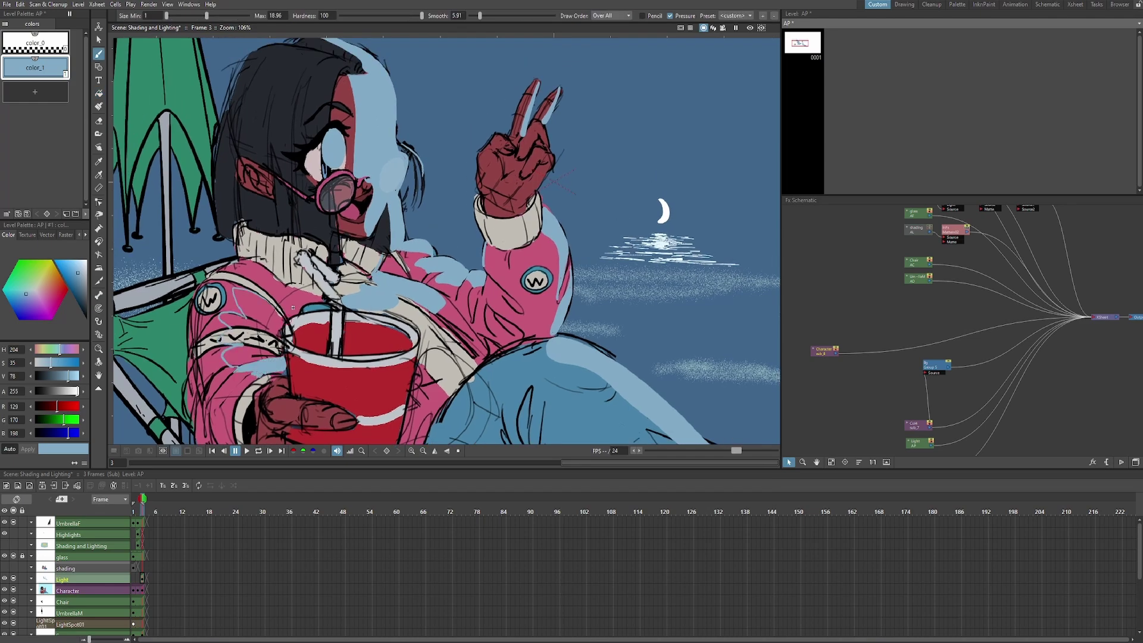
pyautogui.moveTo(267, 300); pyautogui.dragTo(286, 349)
pyautogui.press('f')
pyautogui.click(256, 328)
pyautogui.moveTo(269, 281); pyautogui.dragTo(288, 317)
pyautogui.press('f')
pyautogui.scroll(-3, 528, 315)
pyautogui.press('b')
pyautogui.hotkey('ctrl', 's')
# Arrange the Light and Character nodes together in the Fx Schematic and insert a Matte In effect after the Light node
pyautogui.moveTo(864, 322); pyautogui.dragTo(857, 400)
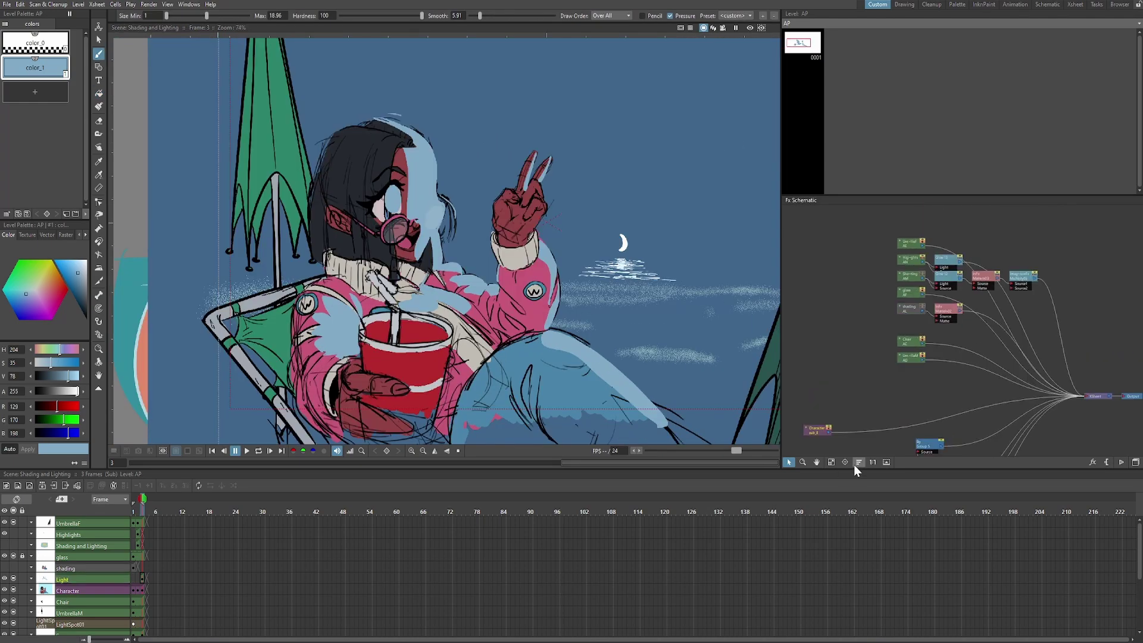
pyautogui.click(859, 463)
pyautogui.moveTo(911, 329); pyautogui.dragTo(799, 399)
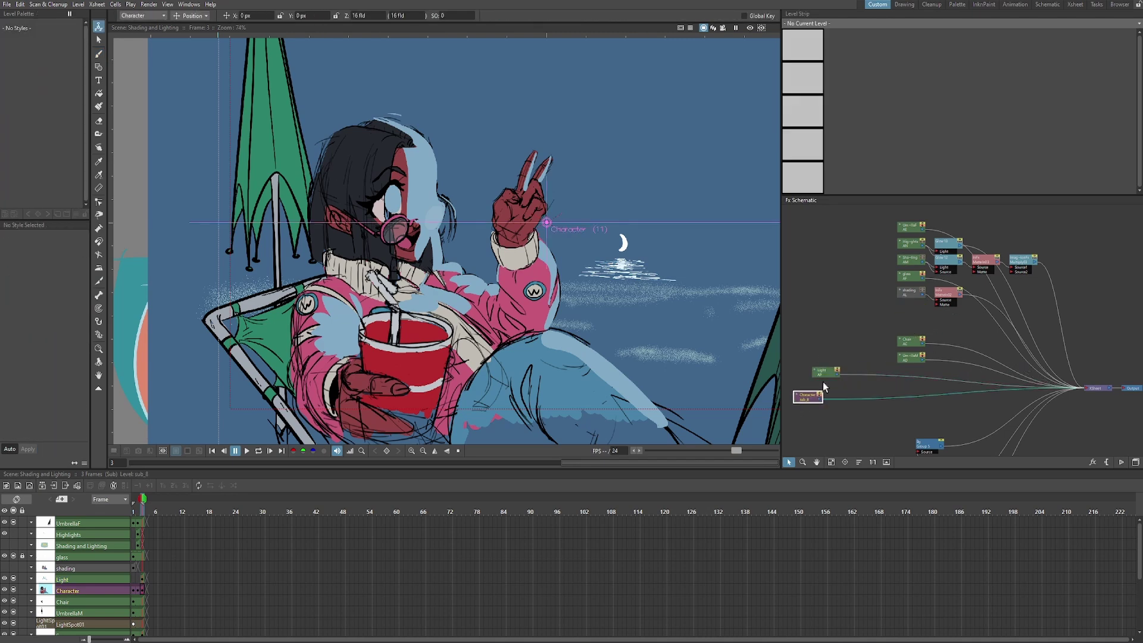
pyautogui.rightClick(823, 375)
pyautogui.moveTo(851, 376)
pyautogui.moveTo(937, 455)
pyautogui.click(993, 474)
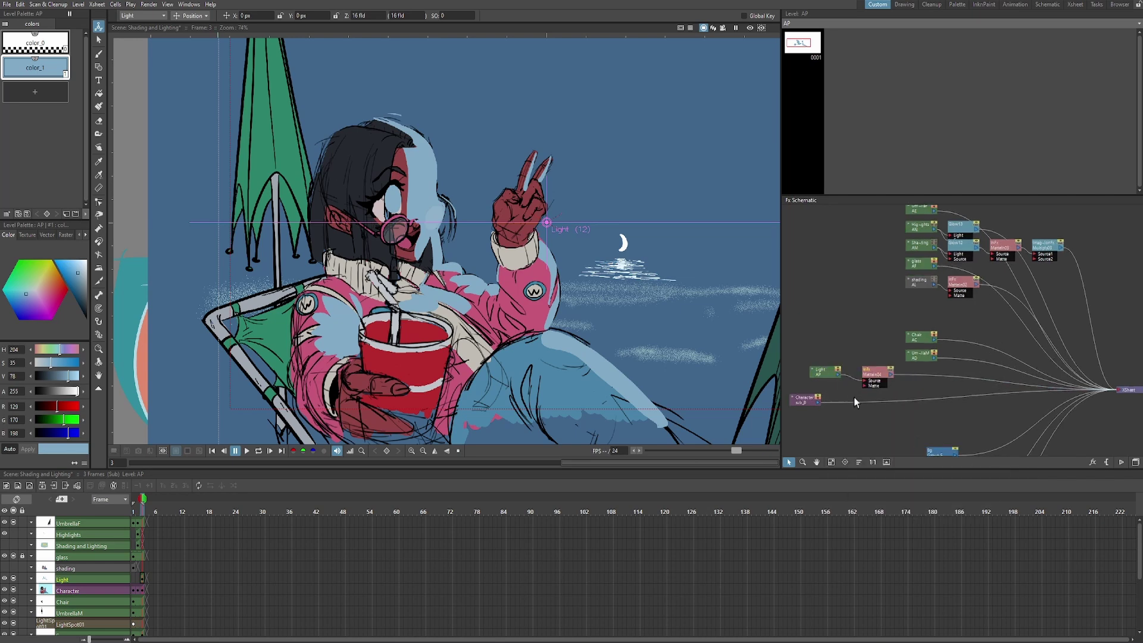
# Connect the Character node to the new Matte In's Matte port and to the Xsheet node, with the render preview on
pyautogui.moveTo(819, 405); pyautogui.dragTo(864, 385)
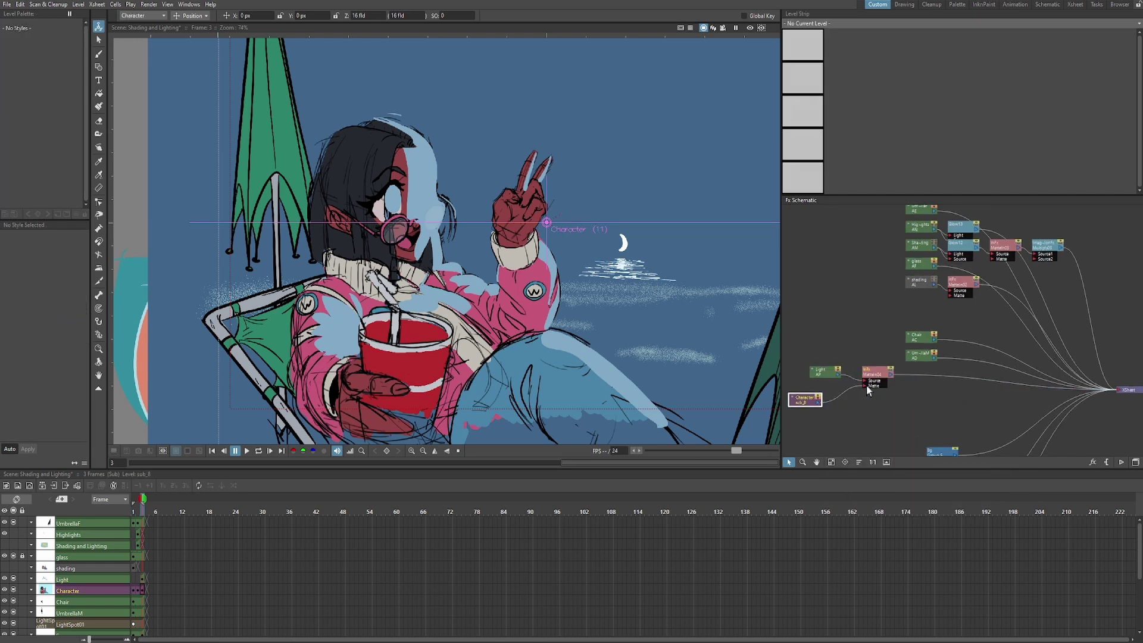
pyautogui.click(750, 27)
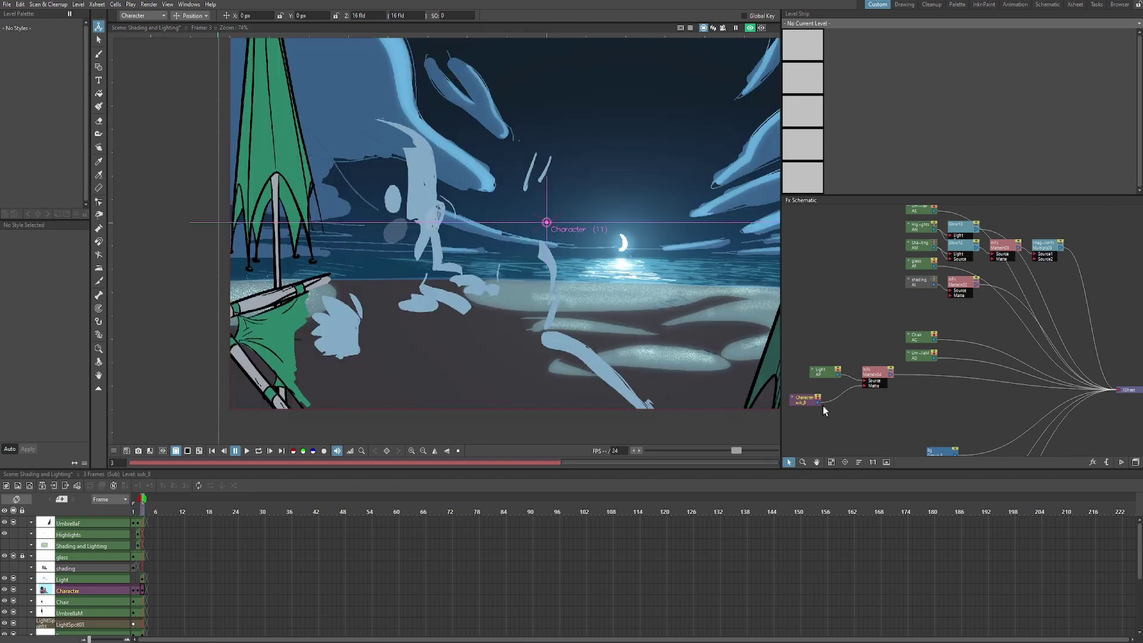
pyautogui.moveTo(820, 406); pyautogui.dragTo(1124, 390)
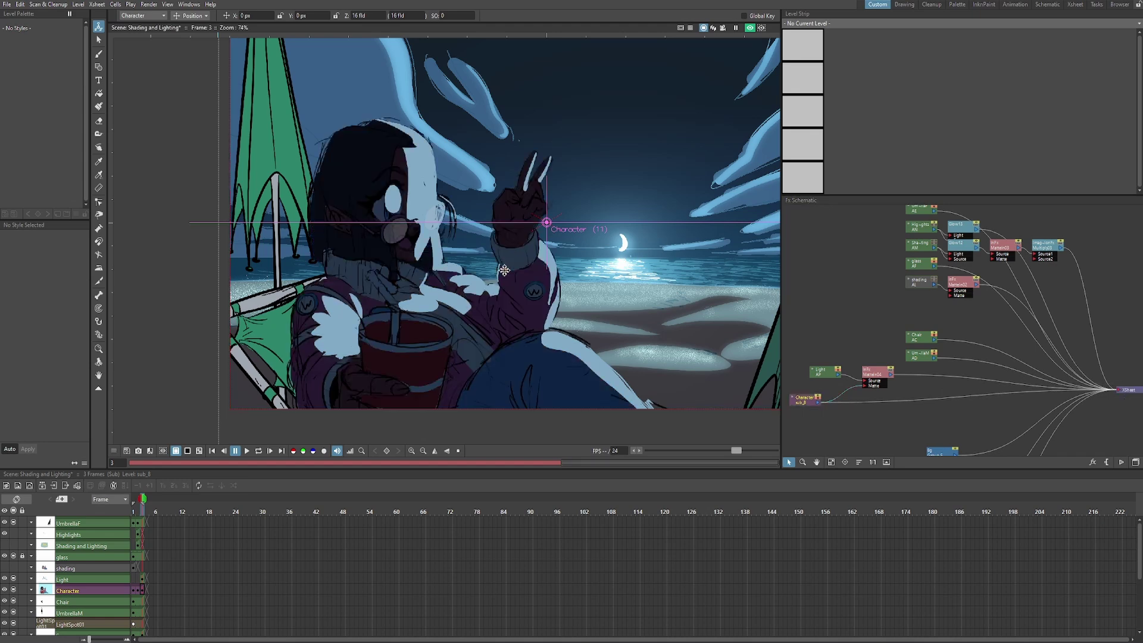
pyautogui.scroll(3, 551, 240)
pyautogui.scroll(-2, 464, 269)
pyautogui.moveTo(464, 269); pyautogui.dragTo(451, 304)
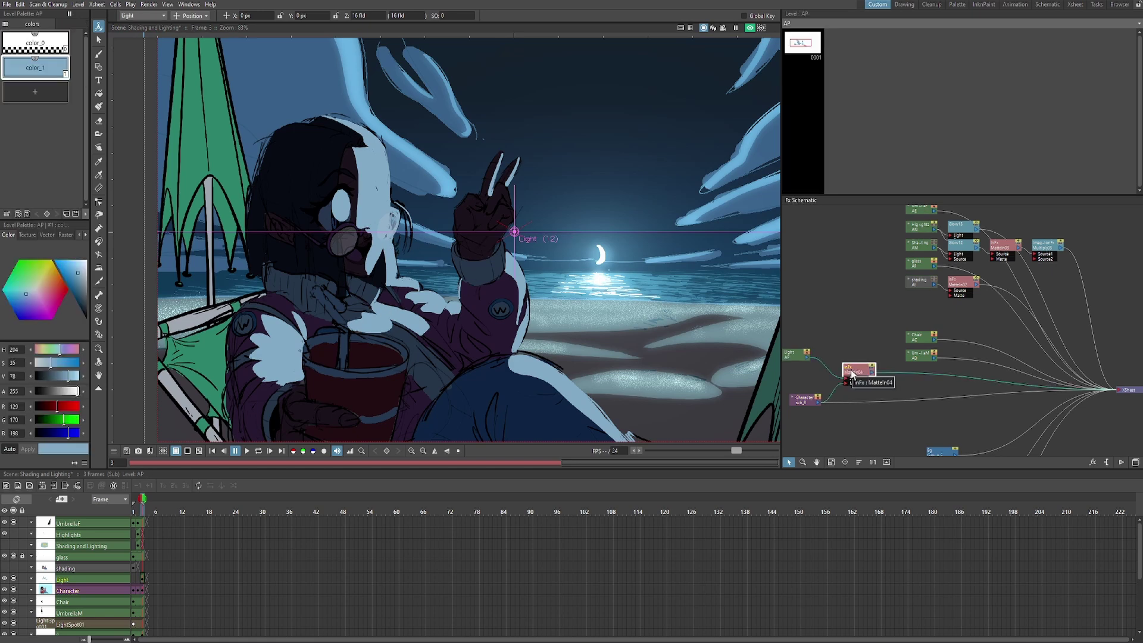
# Insert a Linear Dodge Ino effect after the Light's Matte In, connect Character to its Back port and inspect the lit character
pyautogui.rightClick(851, 371)
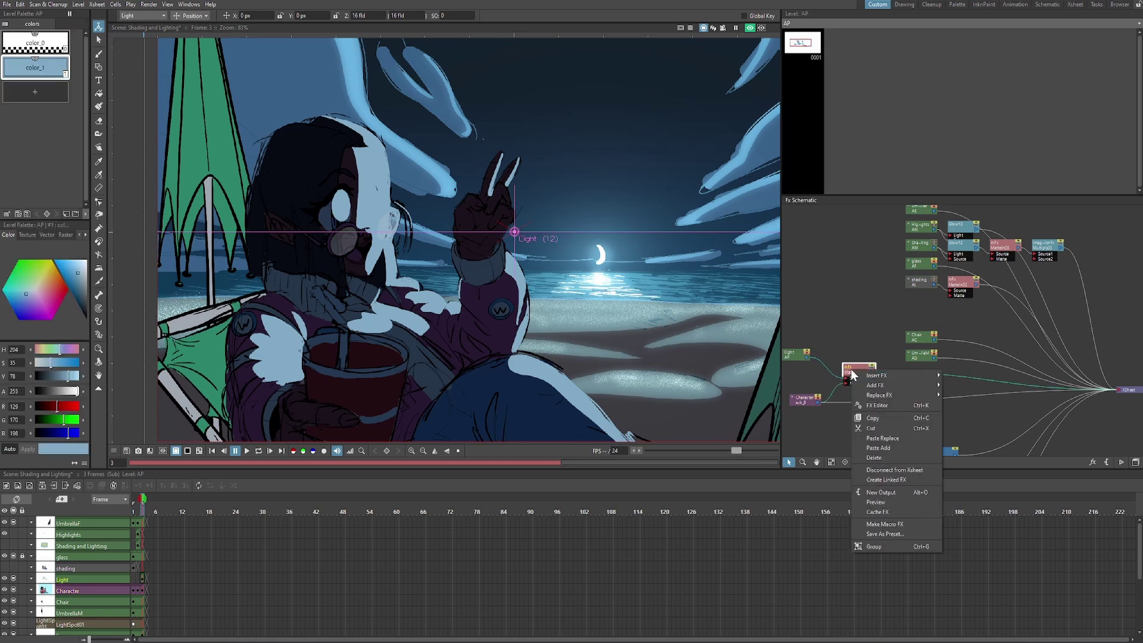
pyautogui.moveTo(877, 378)
pyautogui.moveTo(964, 436)
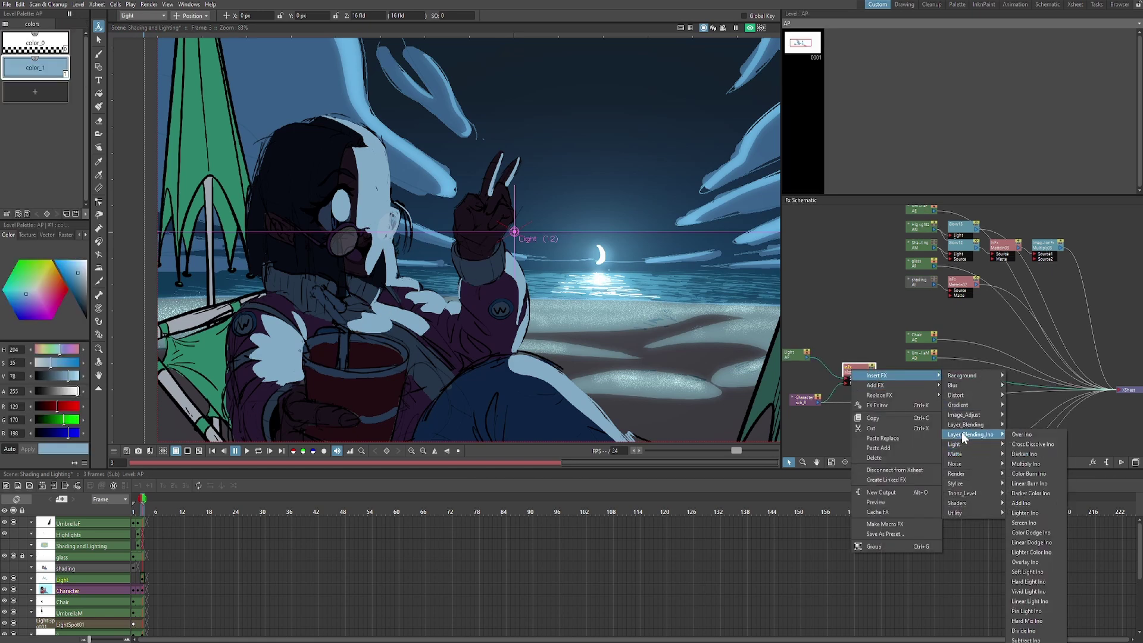
pyautogui.click(1025, 542)
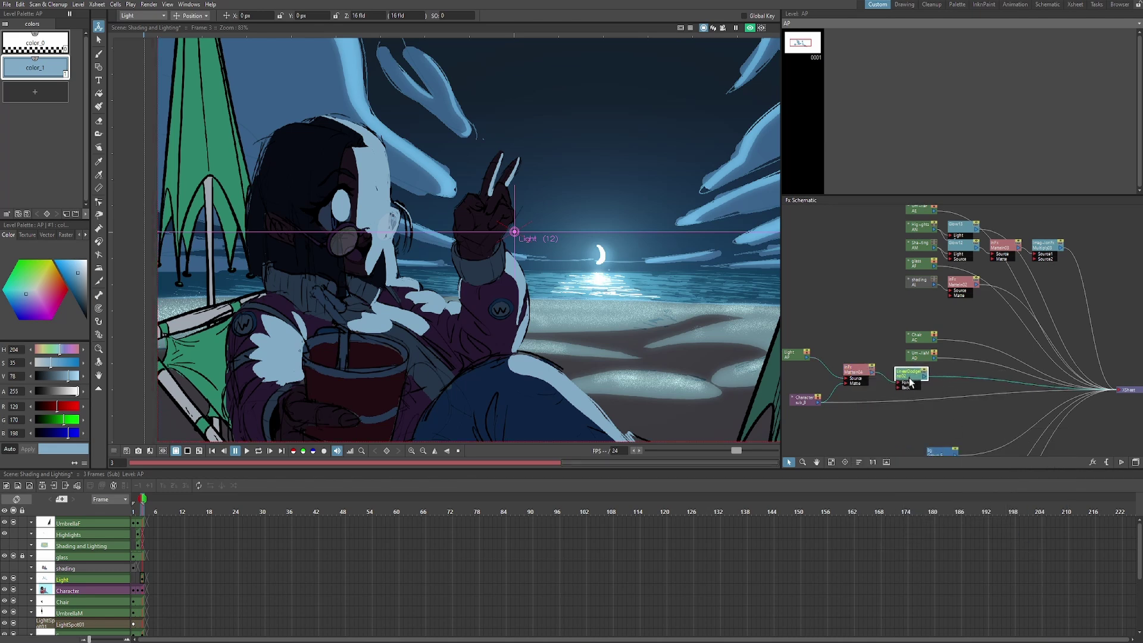
pyautogui.click(819, 405)
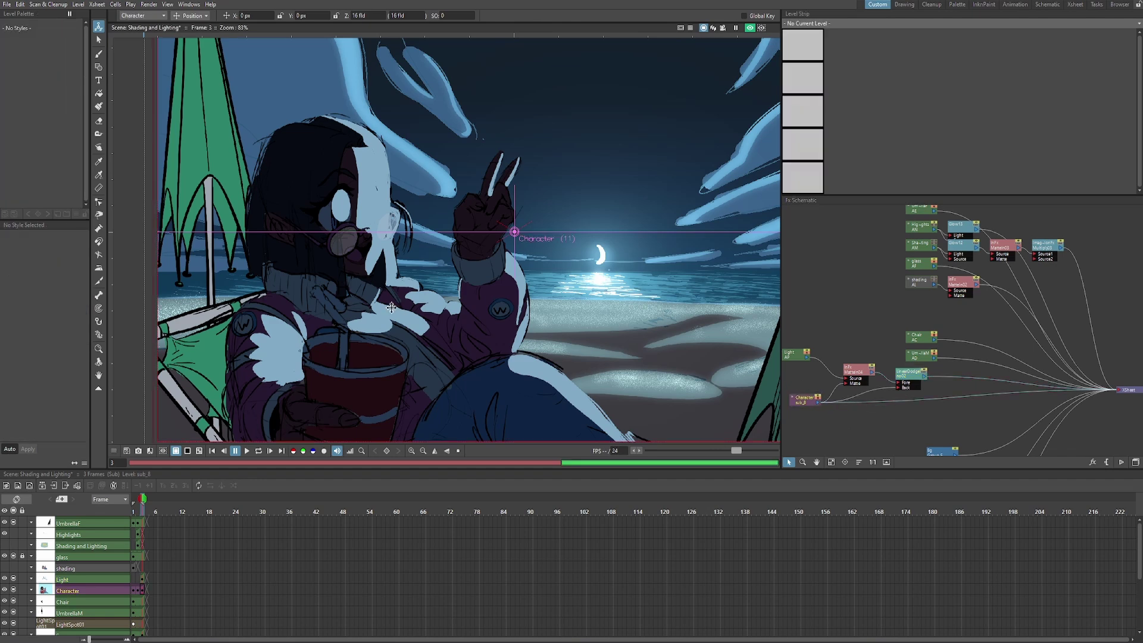
pyautogui.scroll(-6, 359, 201)
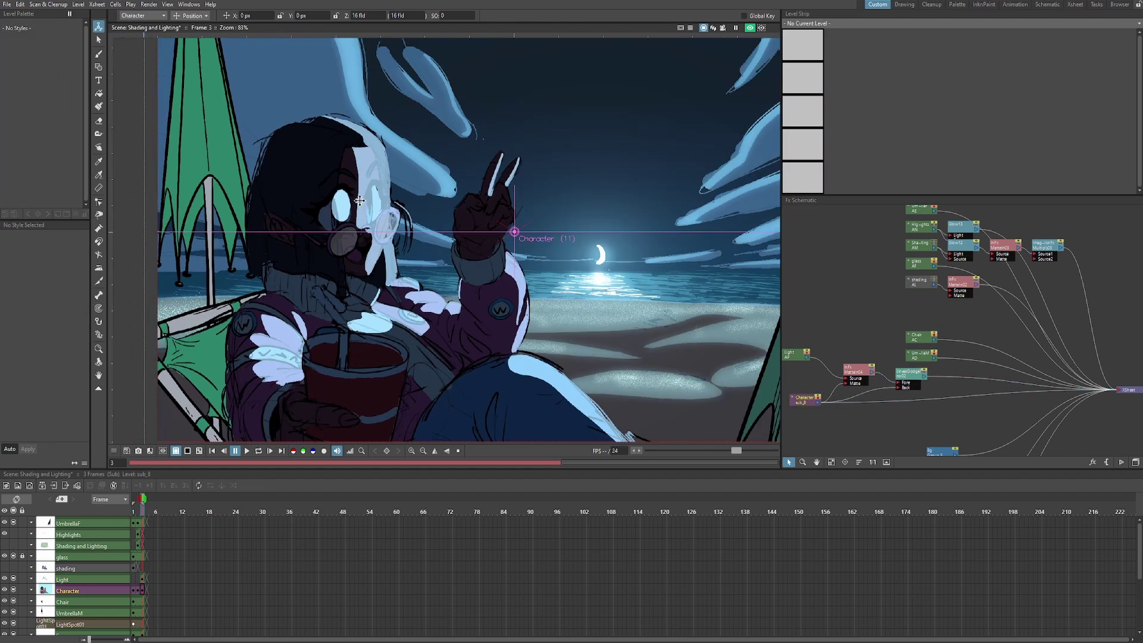
pyautogui.scroll(4, 360, 201)
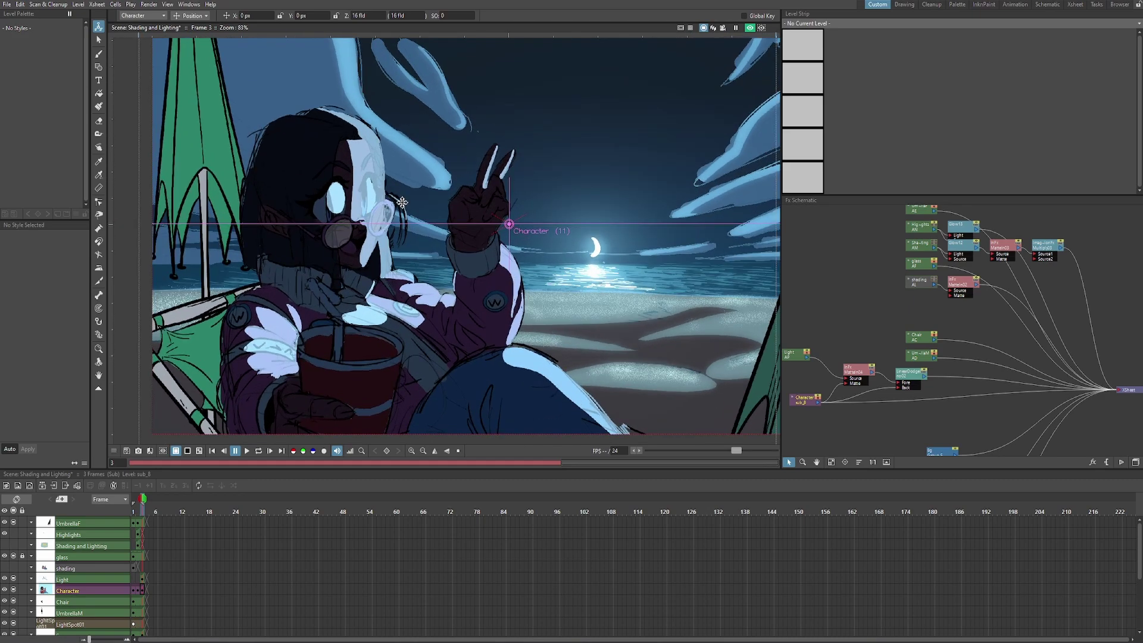
pyautogui.scroll(2, 374, 158)
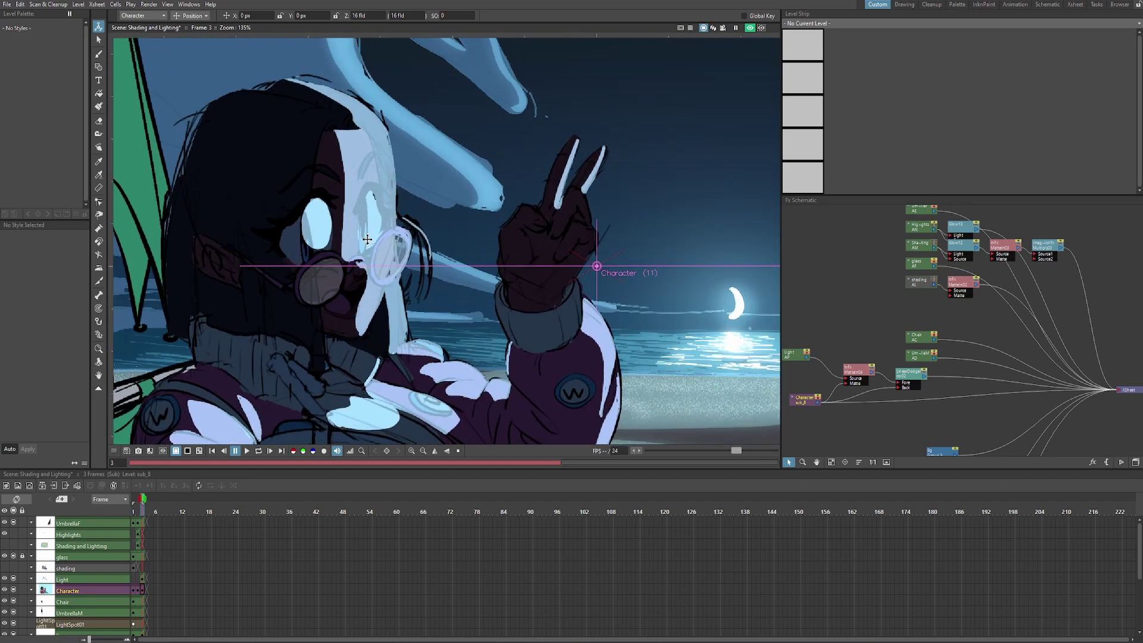
pyautogui.scroll(-2, 440, 241)
pyautogui.scroll(2, 413, 330)
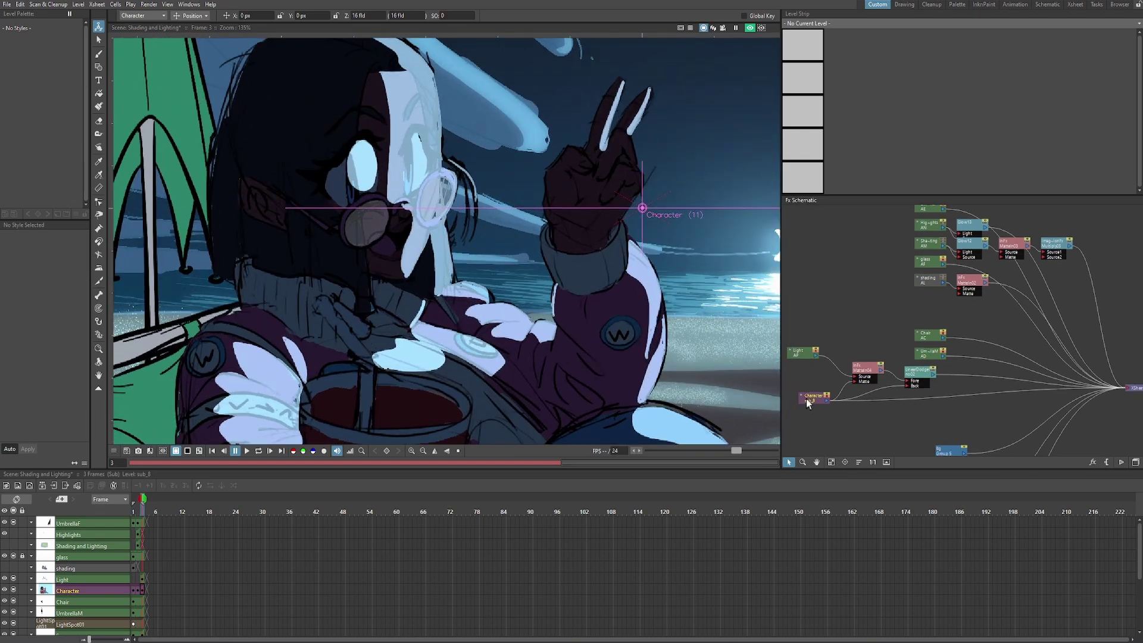
pyautogui.scroll(3, 417, 249)
pyautogui.scroll(-3, 380, 191)
# Insert a Palette Filter effect on the link between the Character and Xsheet nodes and open its settings
pyautogui.moveTo(810, 401); pyautogui.dragTo(807, 409)
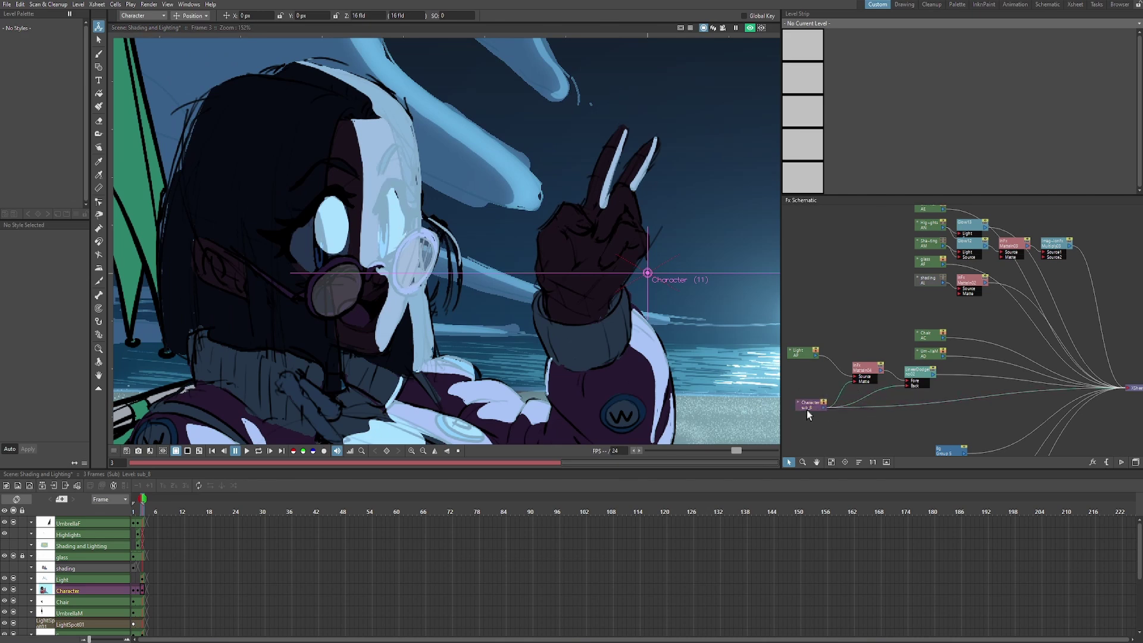
pyautogui.rightClick(889, 407)
pyautogui.moveTo(895, 409)
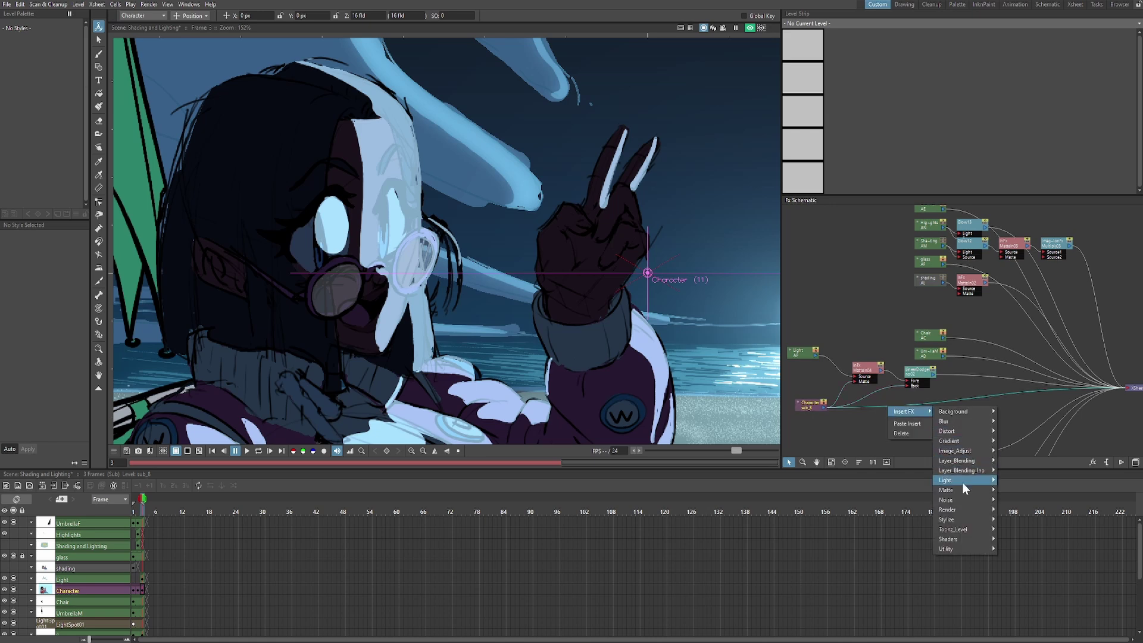
pyautogui.moveTo(957, 529)
pyautogui.click(1016, 579)
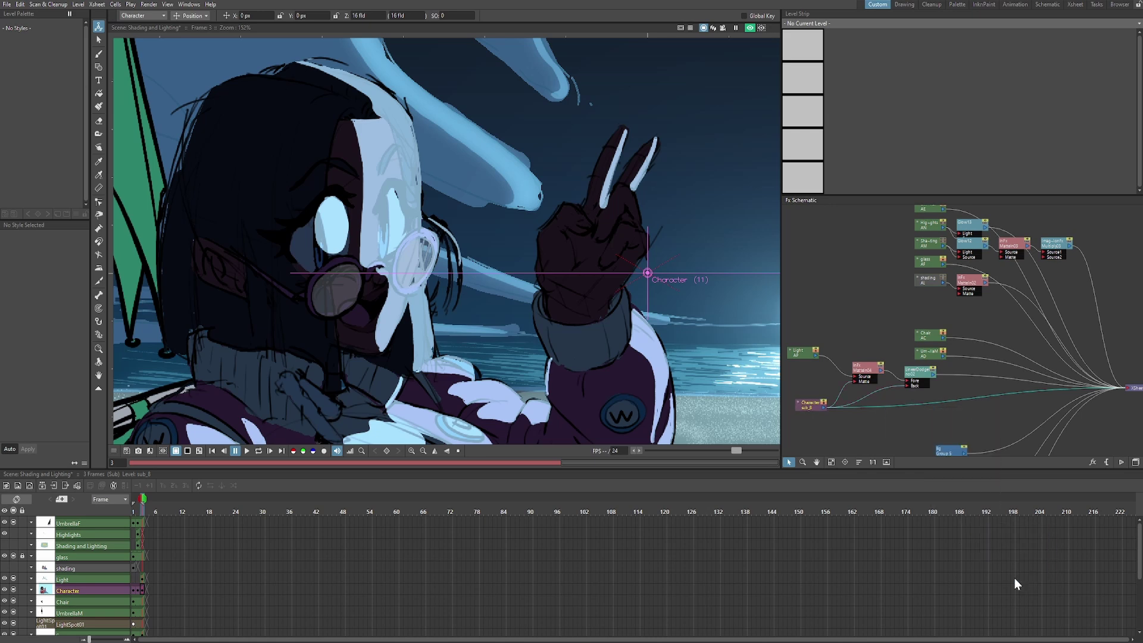
pyautogui.moveTo(860, 405); pyautogui.dragTo(899, 405)
pyautogui.doubleClick(898, 406)
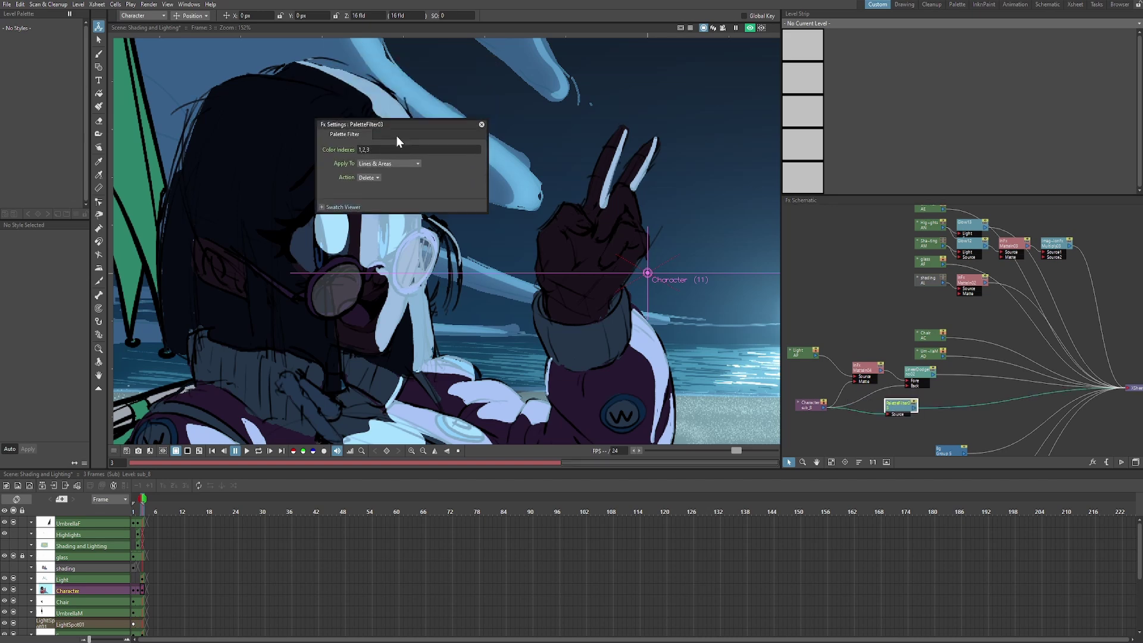
# Set the Palette Filter's color index to 1 and apply it to Lines (Delete All Areas)
pyautogui.moveTo(391, 126); pyautogui.dragTo(420, 271)
pyautogui.click(412, 295)
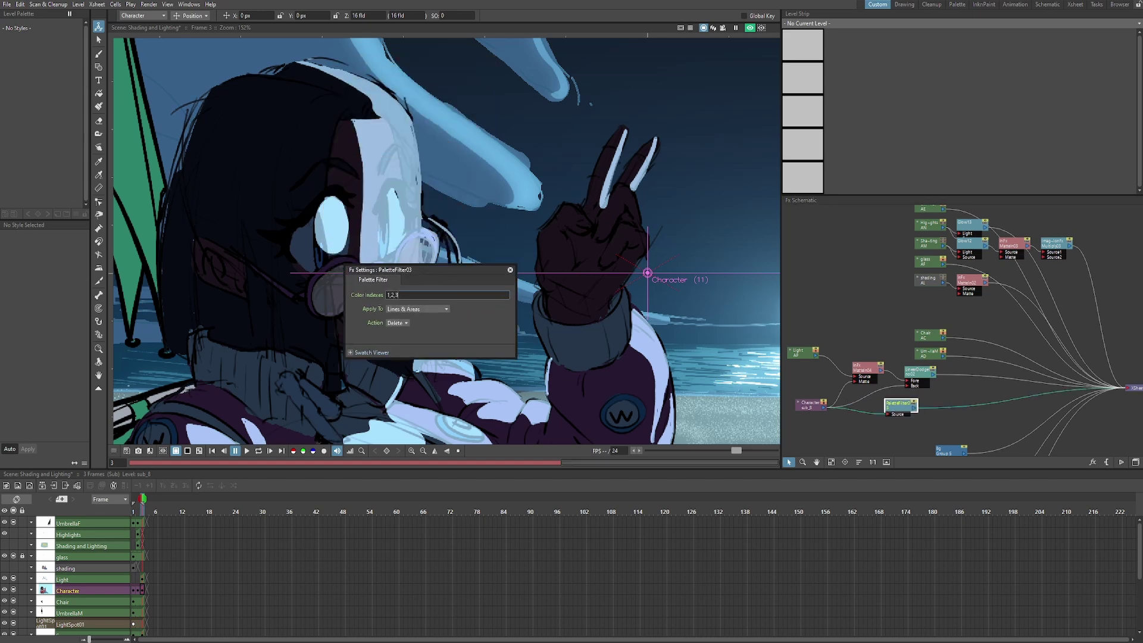
pyautogui.click(564, 273)
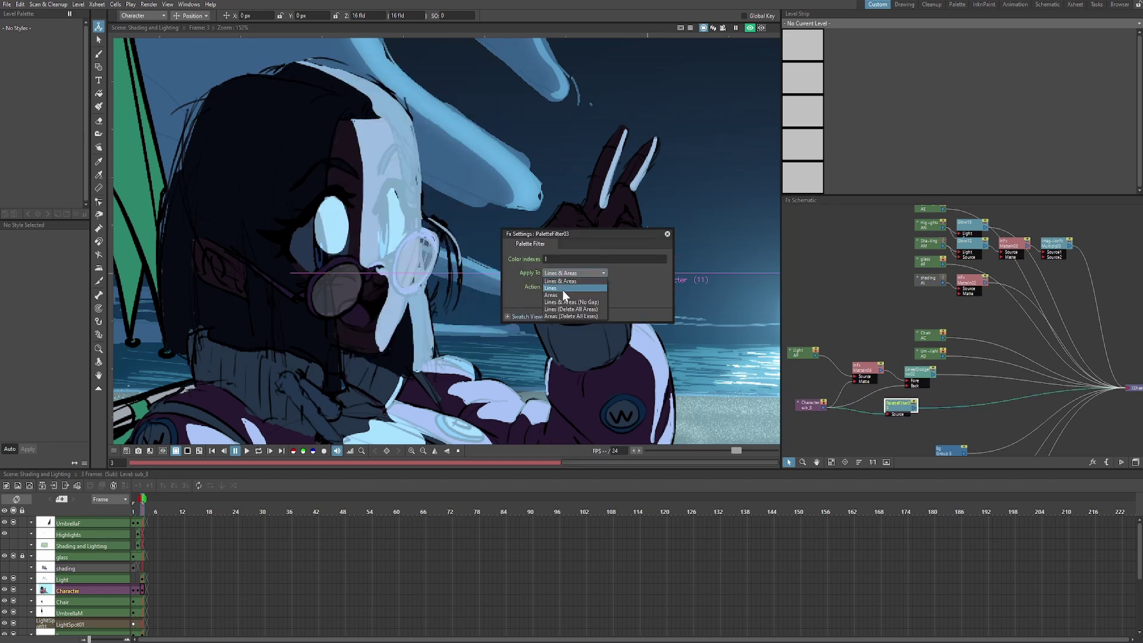
pyautogui.click(562, 310)
pyautogui.click(554, 287)
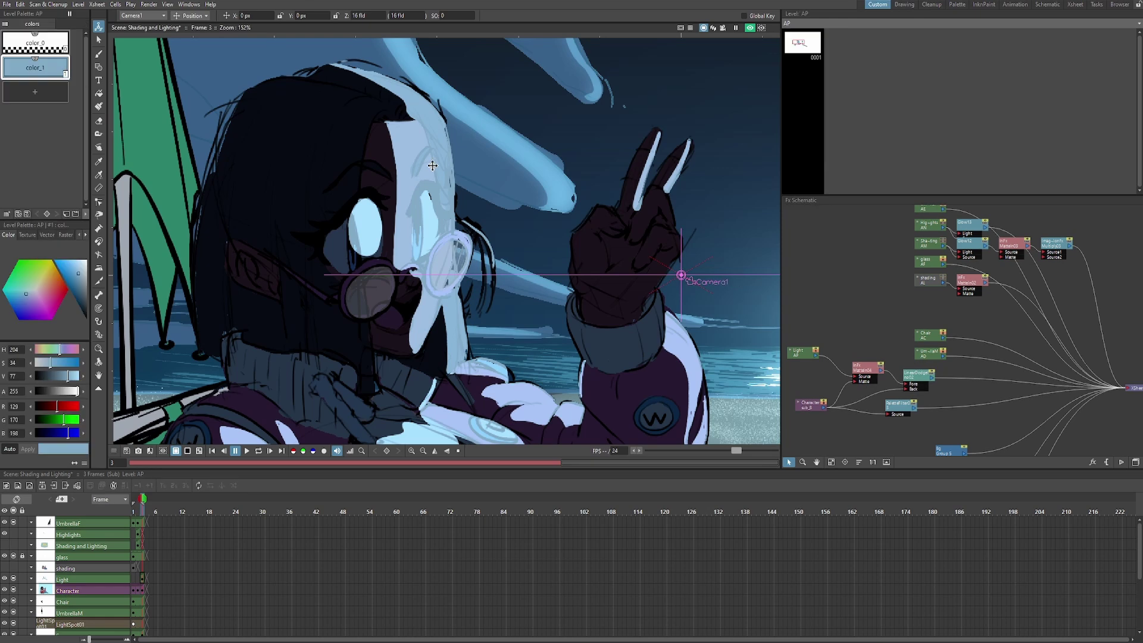
pyautogui.moveTo(432, 165); pyautogui.dragTo(443, 208)
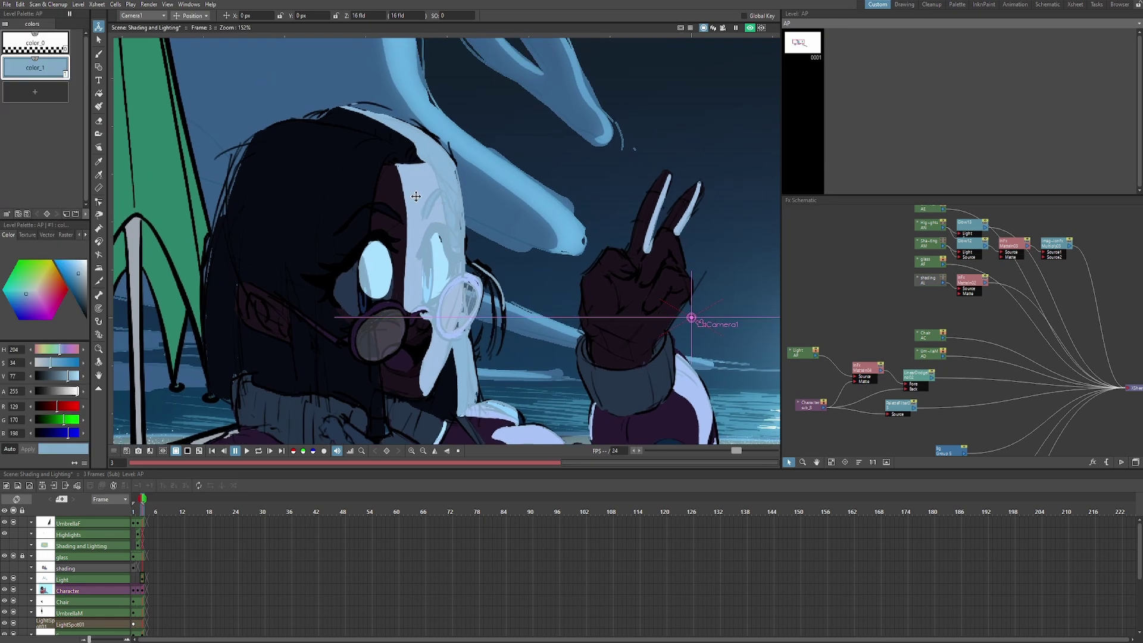
pyautogui.scroll(2, 415, 188)
pyautogui.scroll(-4, 419, 208)
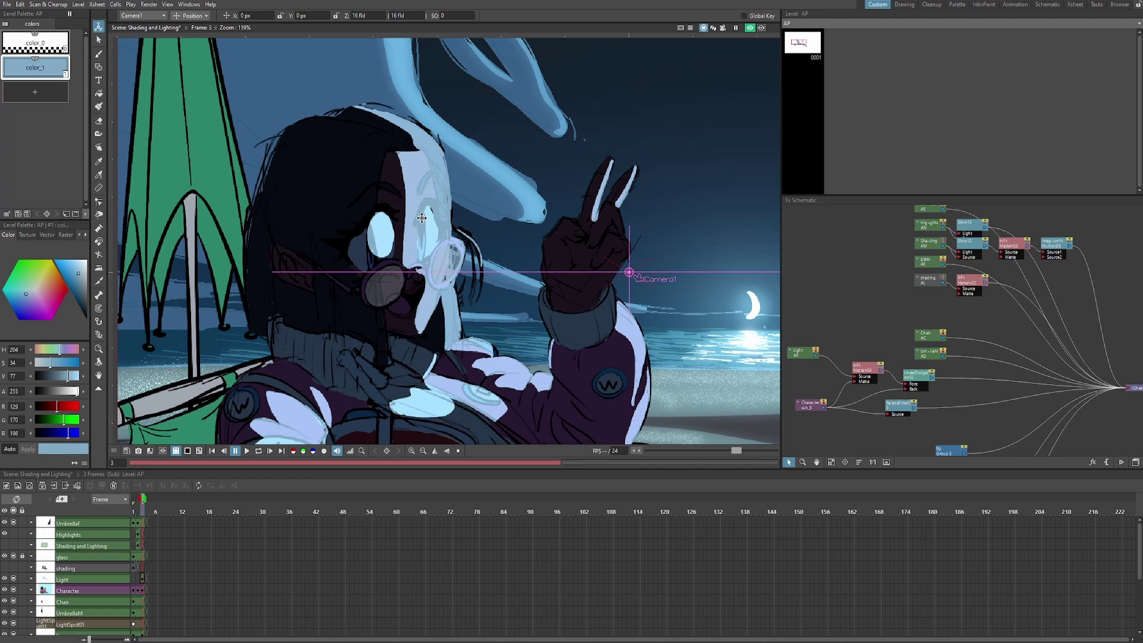
# Insert an Over effect after the Palette Filter, combine it with the Linear Dodge output and inspect the lines over the light
pyautogui.click(899, 410)
pyautogui.rightClick(896, 412)
pyautogui.moveTo(906, 419)
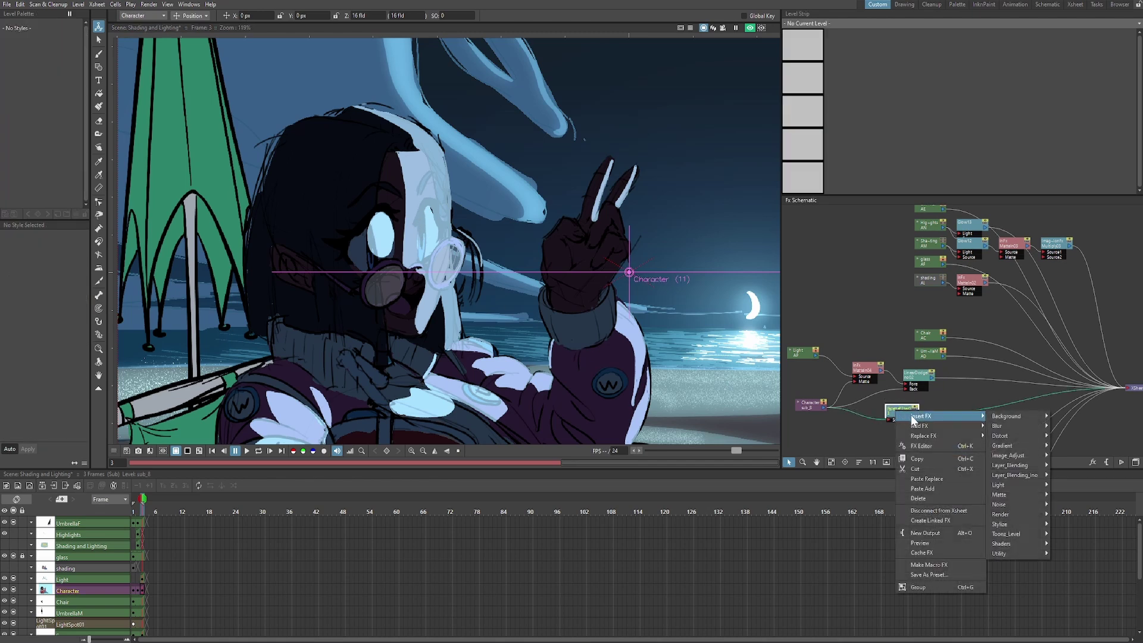
pyautogui.moveTo(1016, 467)
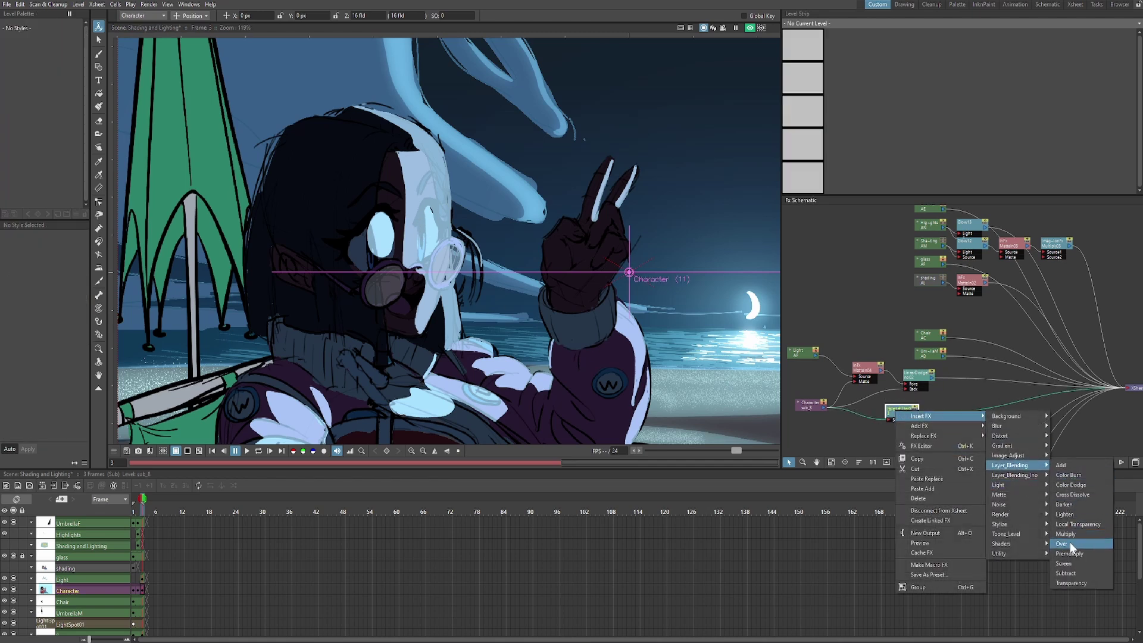
pyautogui.click(1070, 544)
pyautogui.moveTo(948, 410); pyautogui.dragTo(979, 383)
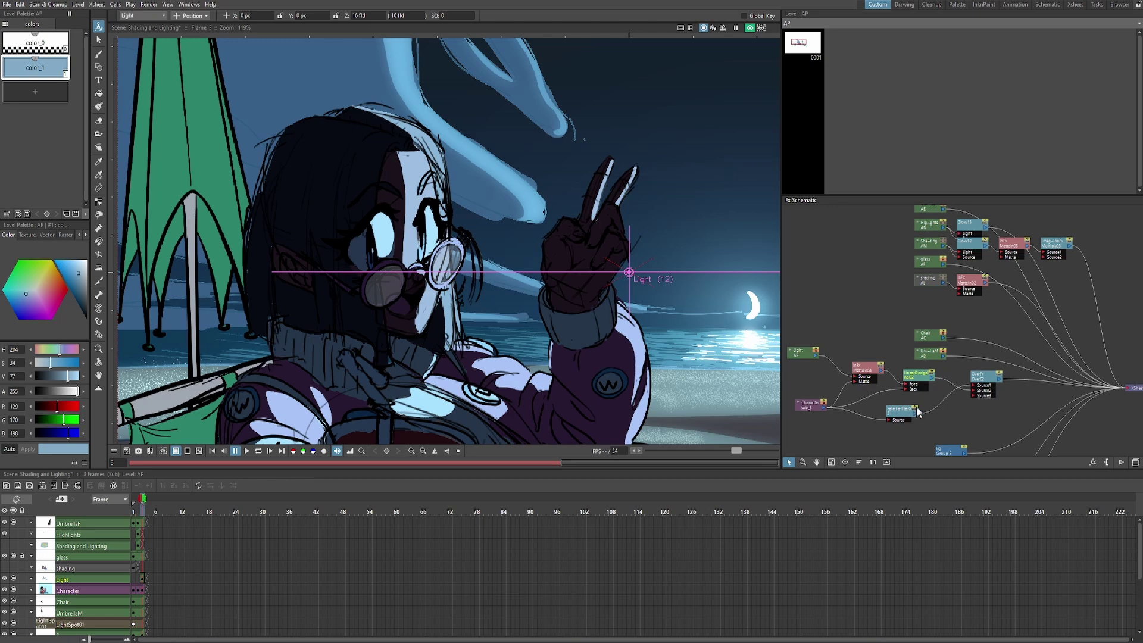
pyautogui.scroll(-3, 412, 229)
pyautogui.scroll(5, 413, 229)
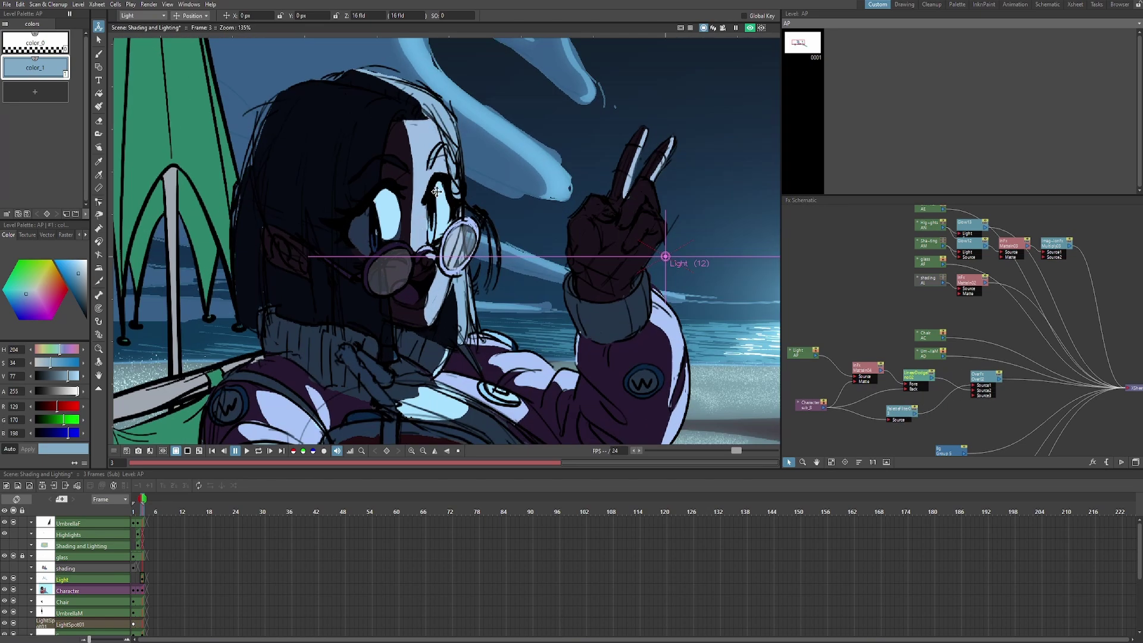
pyautogui.scroll(-6, 418, 192)
pyautogui.scroll(1, 418, 198)
pyautogui.scroll(1, 418, 197)
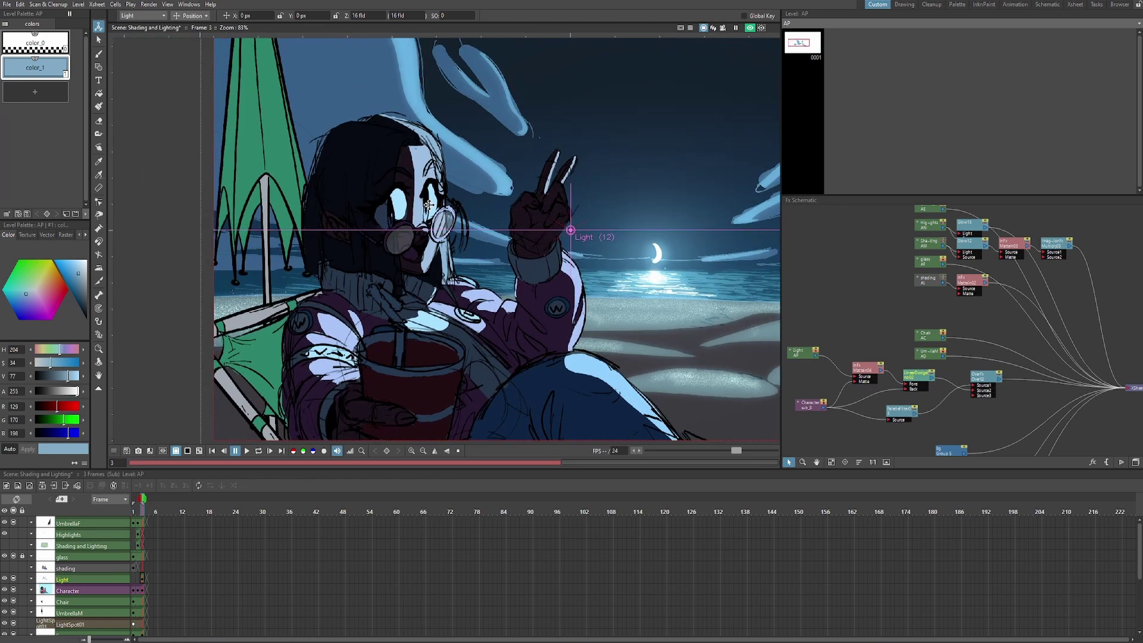
pyautogui.scroll(-2, 319, 266)
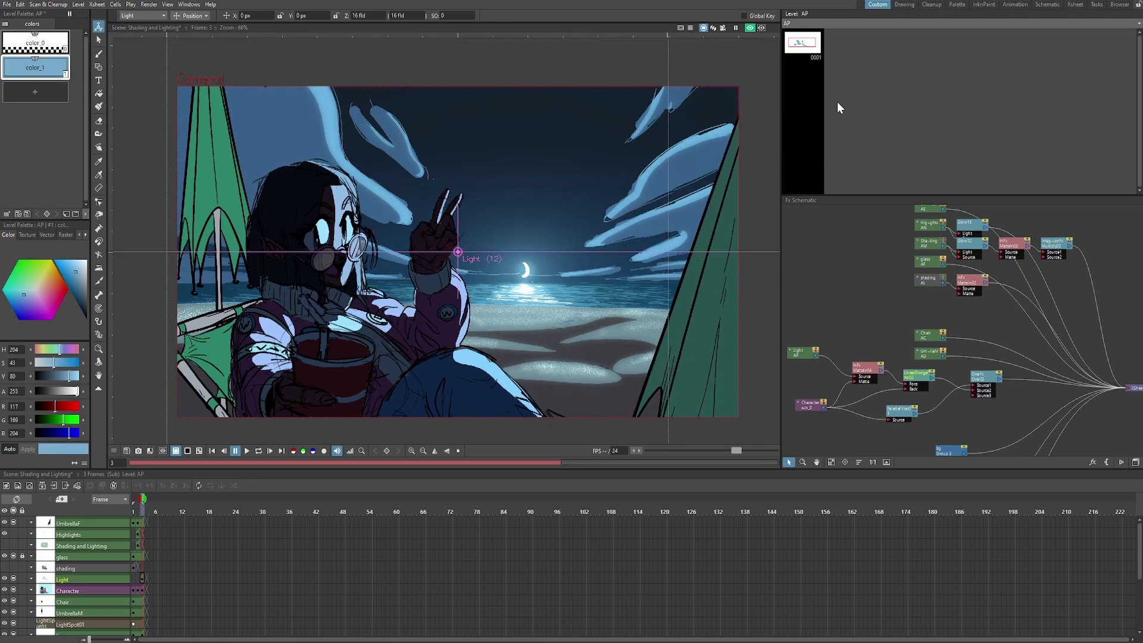
# Move the Light node back in the Fx Schematic and insert a Glow effect between it and its Matte In
pyautogui.moveTo(851, 321); pyautogui.dragTo(874, 292)
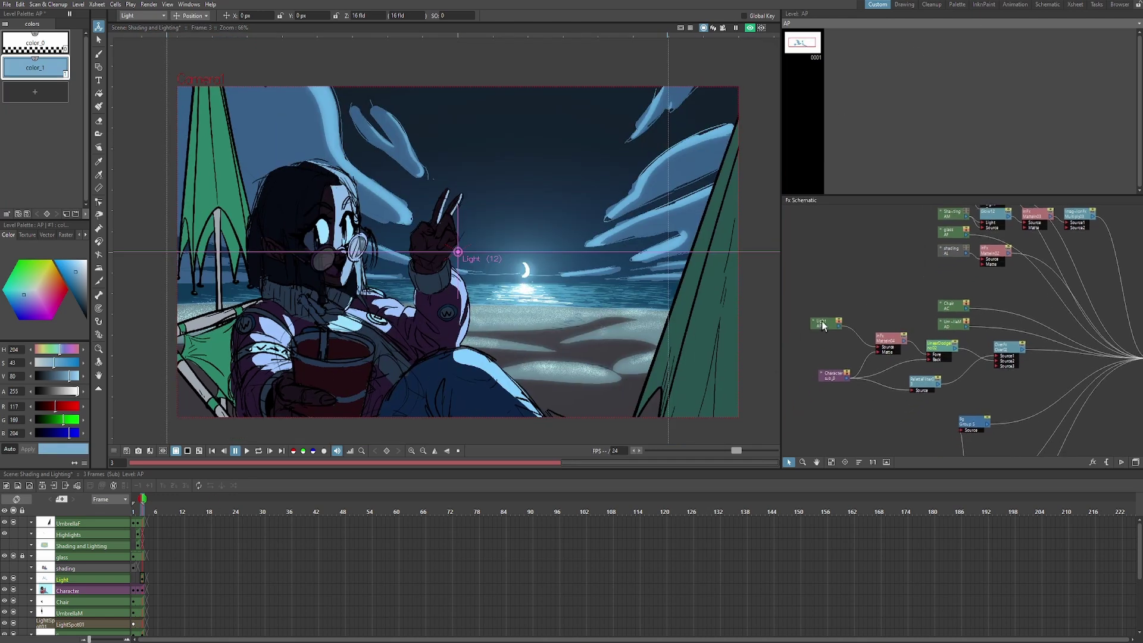
pyautogui.moveTo(820, 324); pyautogui.dragTo(812, 335)
pyautogui.rightClick(814, 332)
pyautogui.moveTo(823, 337)
pyautogui.moveTo(929, 403)
pyautogui.click(983, 456)
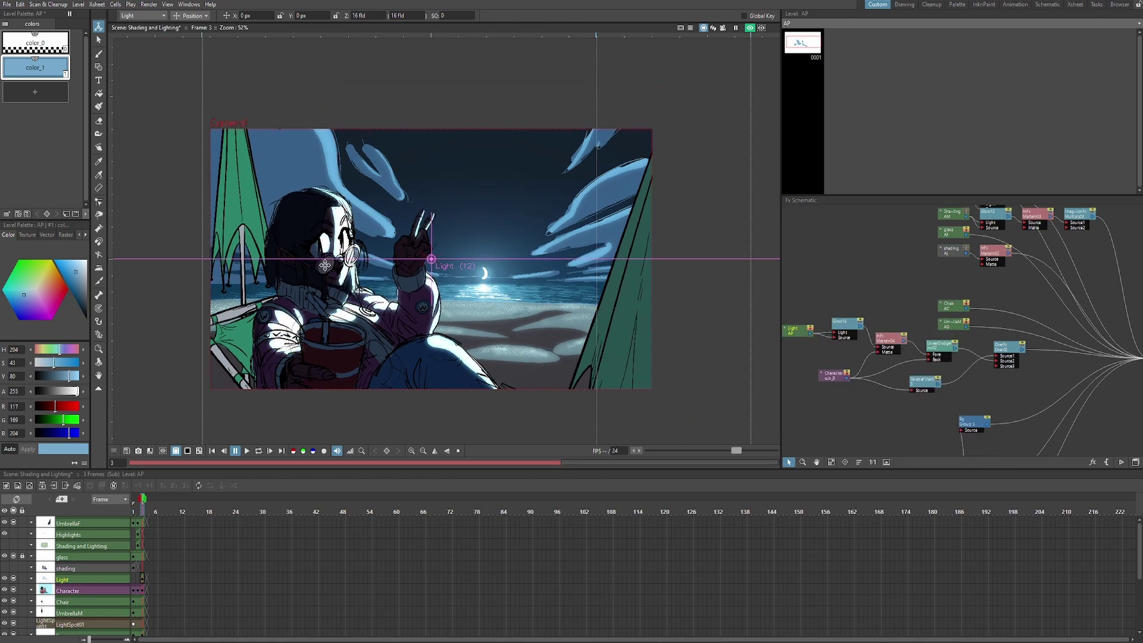
pyautogui.scroll(1, 335, 287)
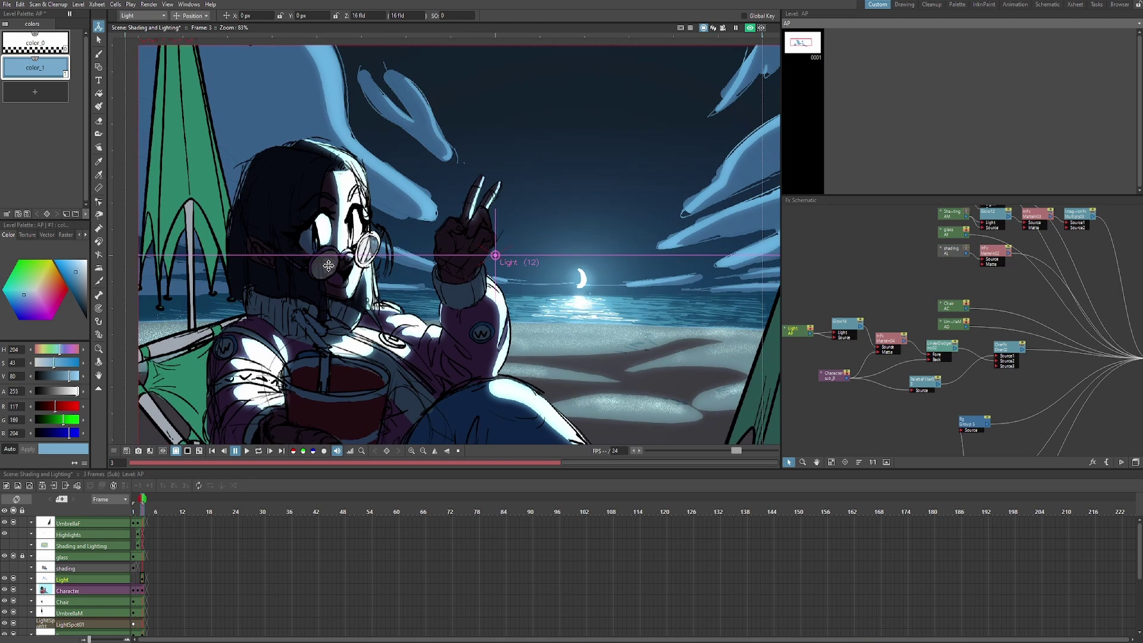
# Darken the Light level's color_1 to H 204, S 41, V 38 while comparing tones in the render preview
pyautogui.click(75, 291)
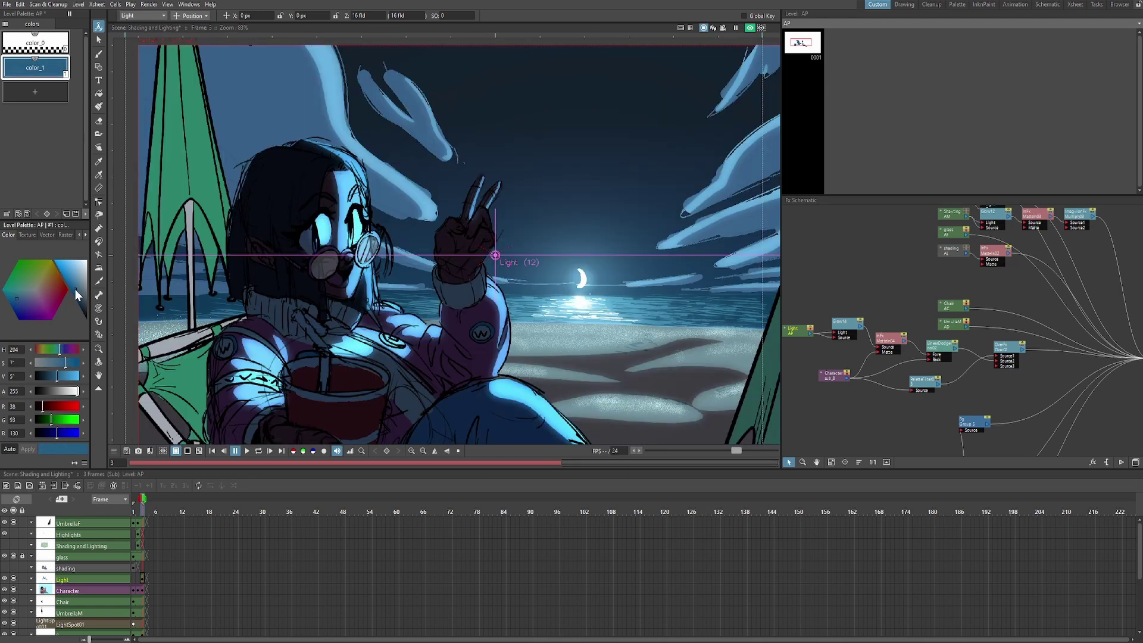
pyautogui.click(80, 294)
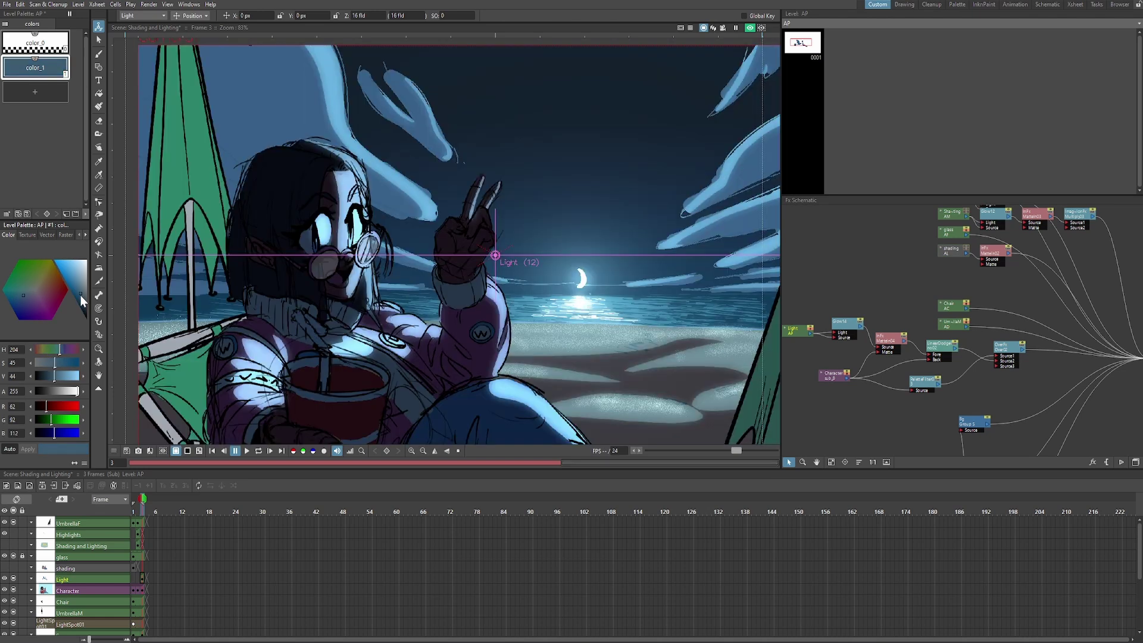
pyautogui.click(82, 305)
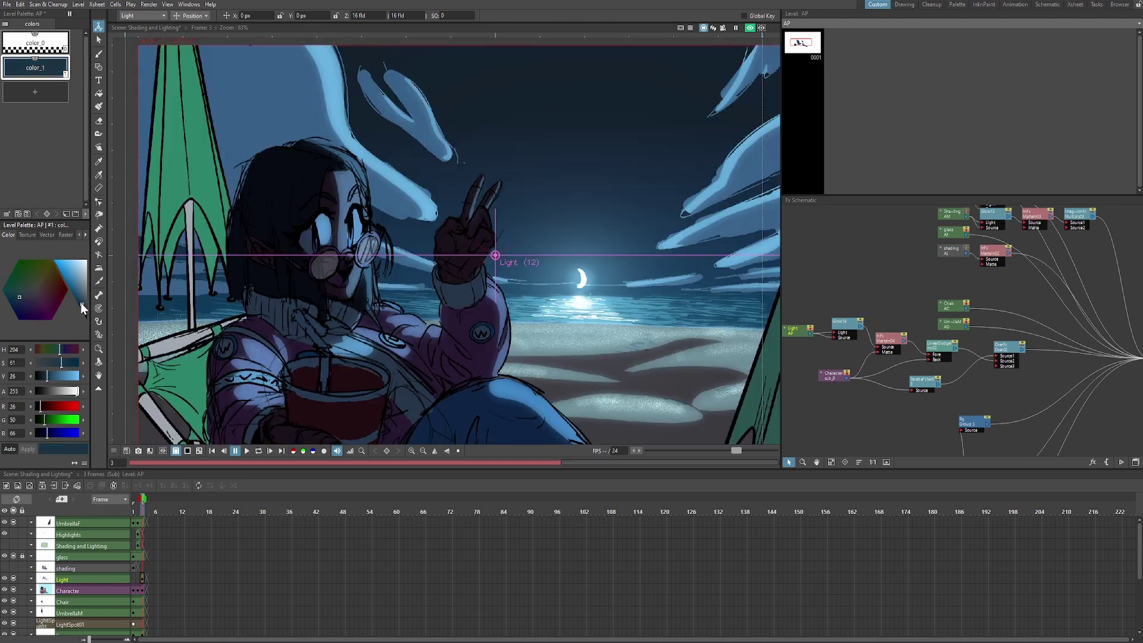
pyautogui.click(80, 298)
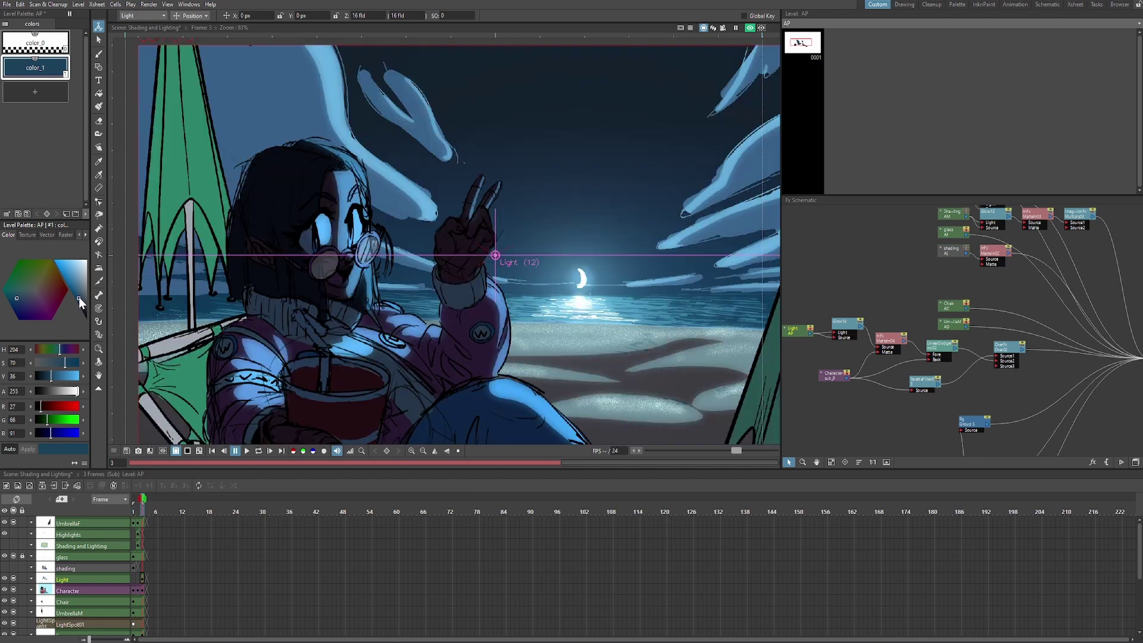
pyautogui.click(81, 298)
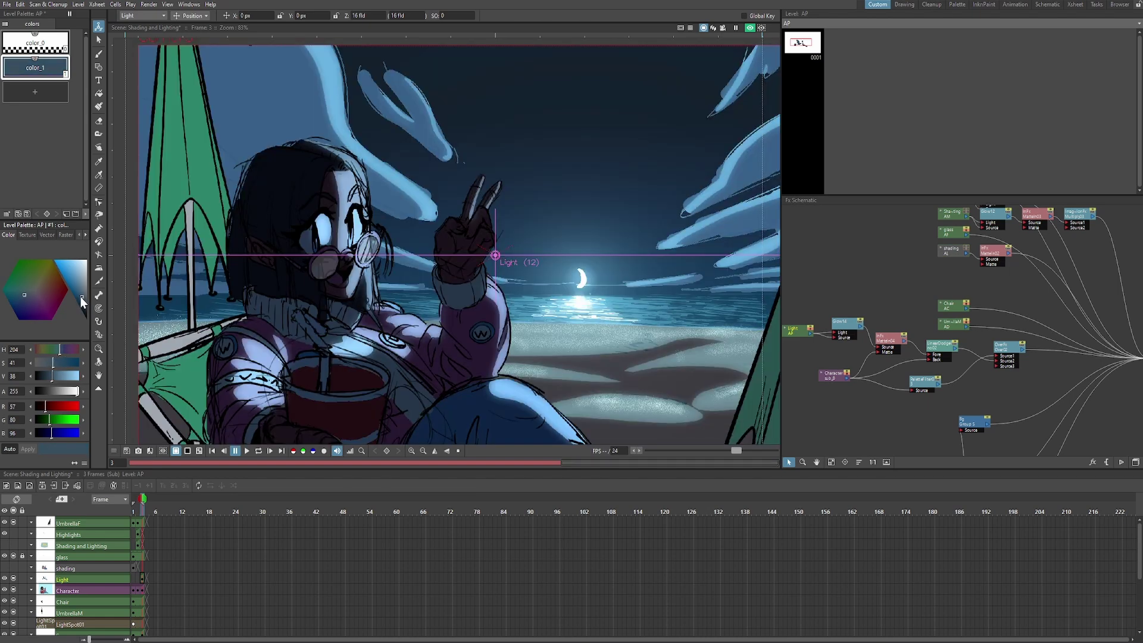
# Set the Light level's color_1 to H 204, S 41, V 62 with alpha 151, checking it in the render preview
pyautogui.click(749, 28)
pyautogui.click(750, 29)
pyautogui.click(750, 29)
pyautogui.scroll(-4, 470, 280)
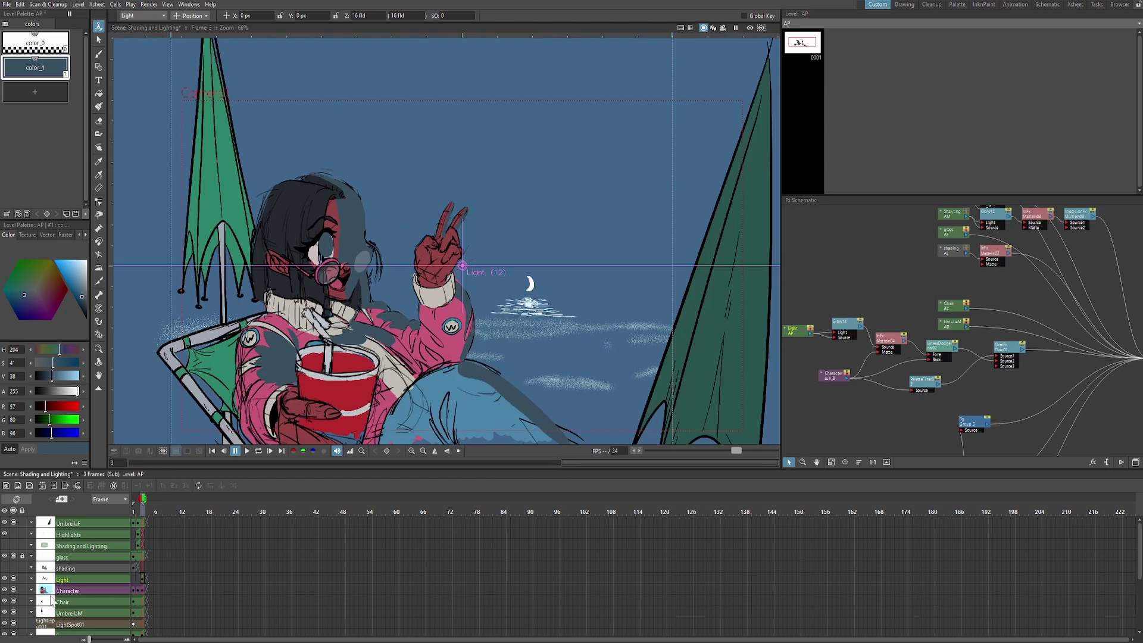
pyautogui.scroll(2, 348, 249)
pyautogui.moveTo(77, 391); pyautogui.dragTo(59, 394)
pyautogui.moveTo(76, 277); pyautogui.dragTo(74, 279)
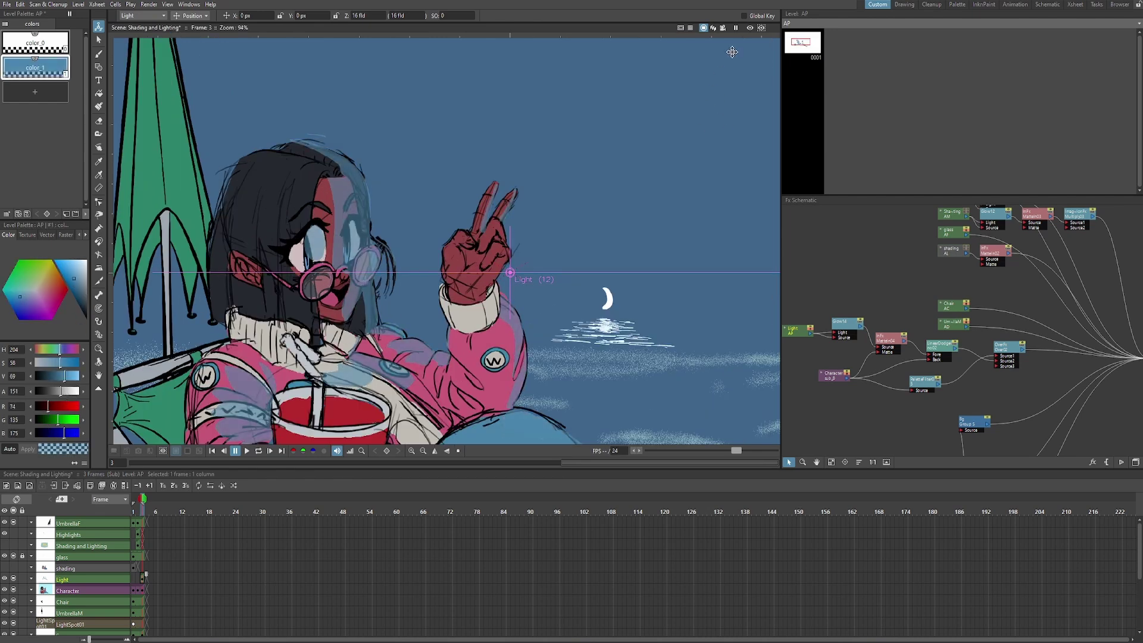
pyautogui.click(749, 27)
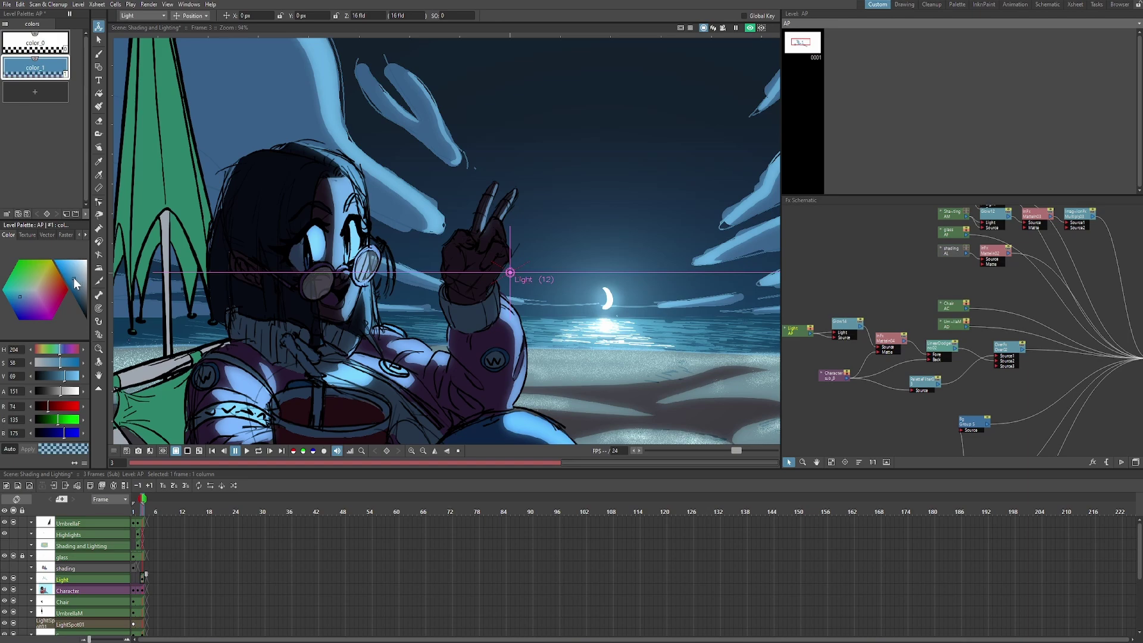
pyautogui.moveTo(74, 277); pyautogui.dragTo(78, 282)
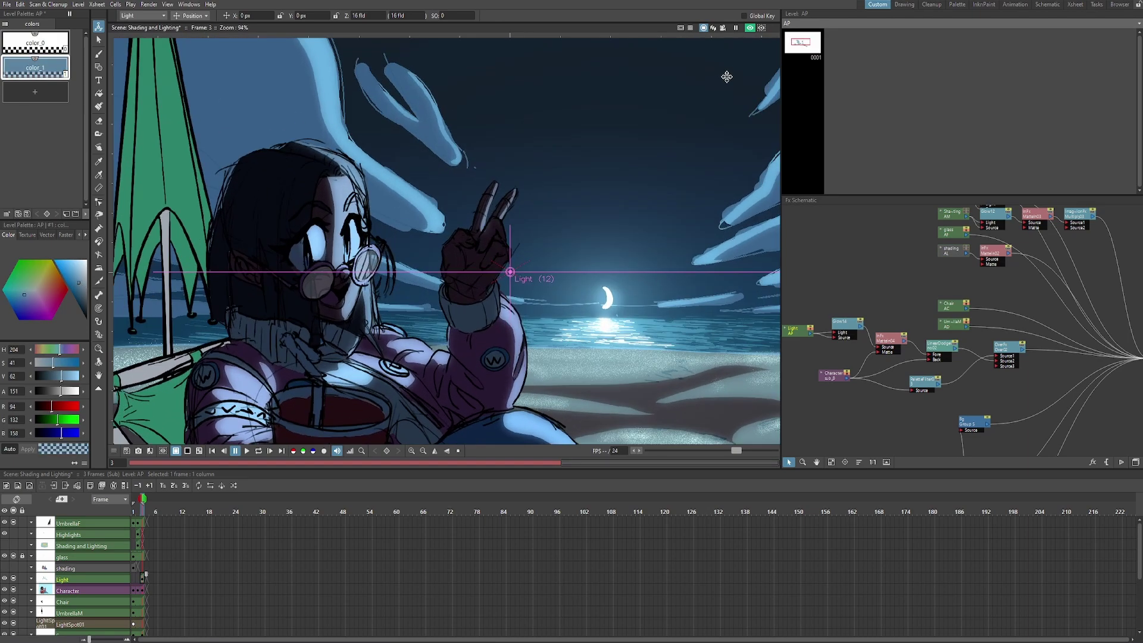
# Add a dark blue style at H 204, S 35, V 15 to the Light palette and brush faint light strokes on the hair
pyautogui.click(749, 28)
pyautogui.press('b')
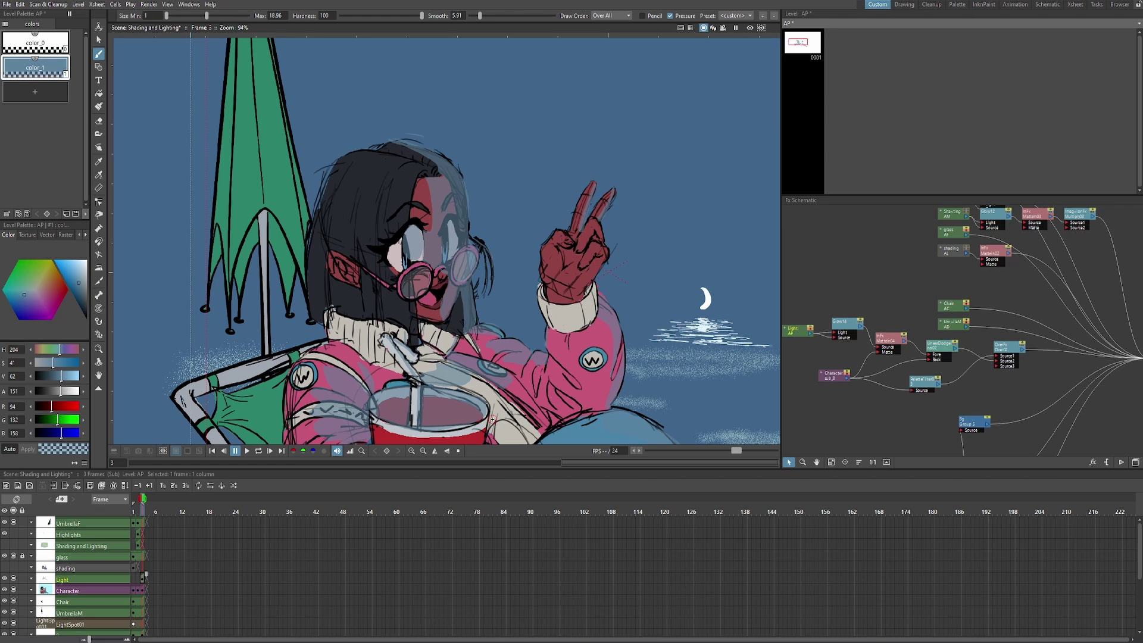
pyautogui.click(47, 94)
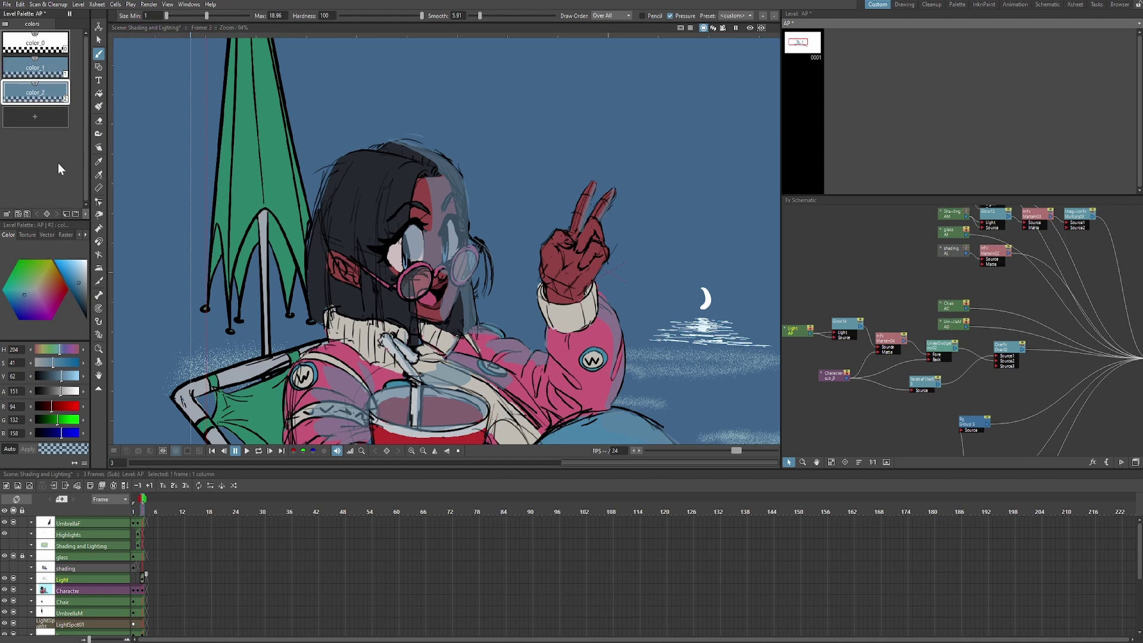
pyautogui.moveTo(81, 291); pyautogui.dragTo(86, 309)
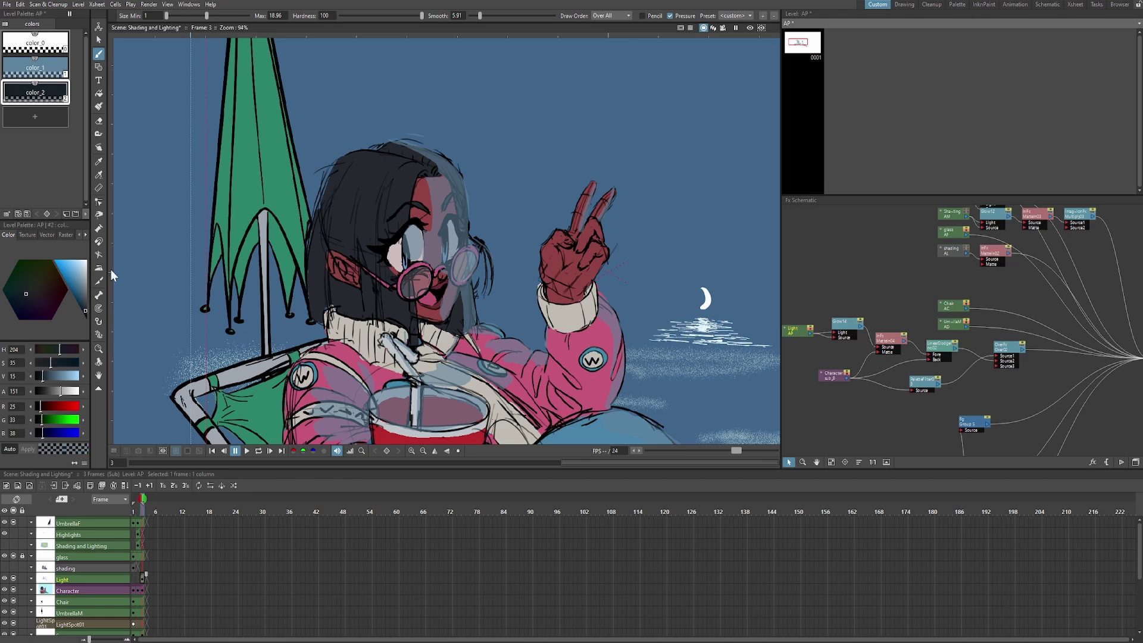
pyautogui.scroll(3, 337, 177)
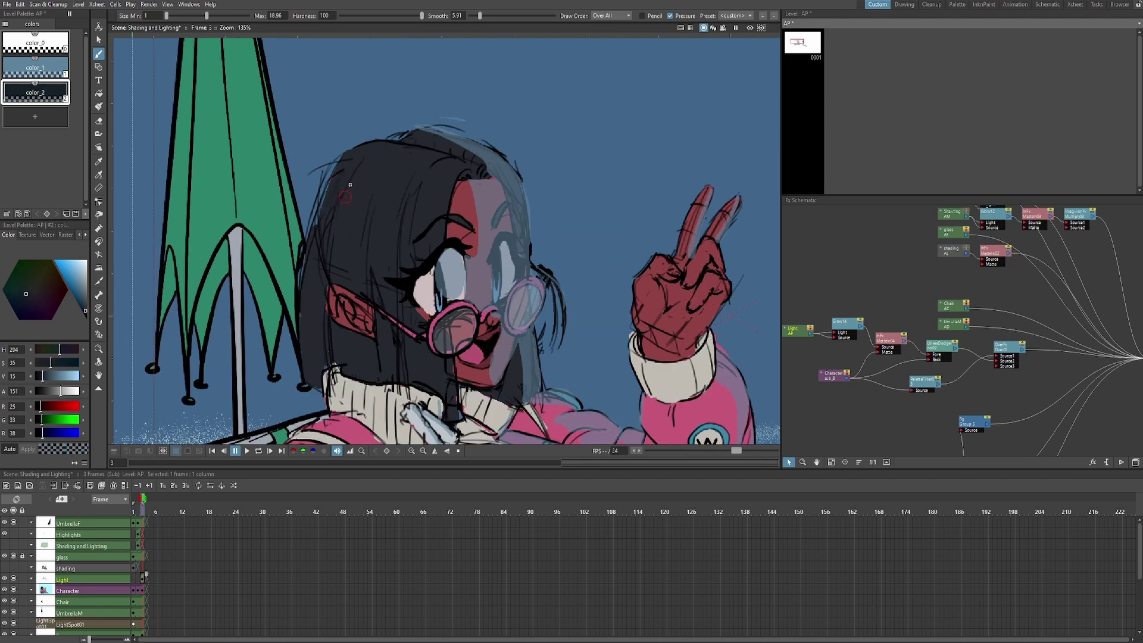
pyautogui.scroll(-2, 344, 219)
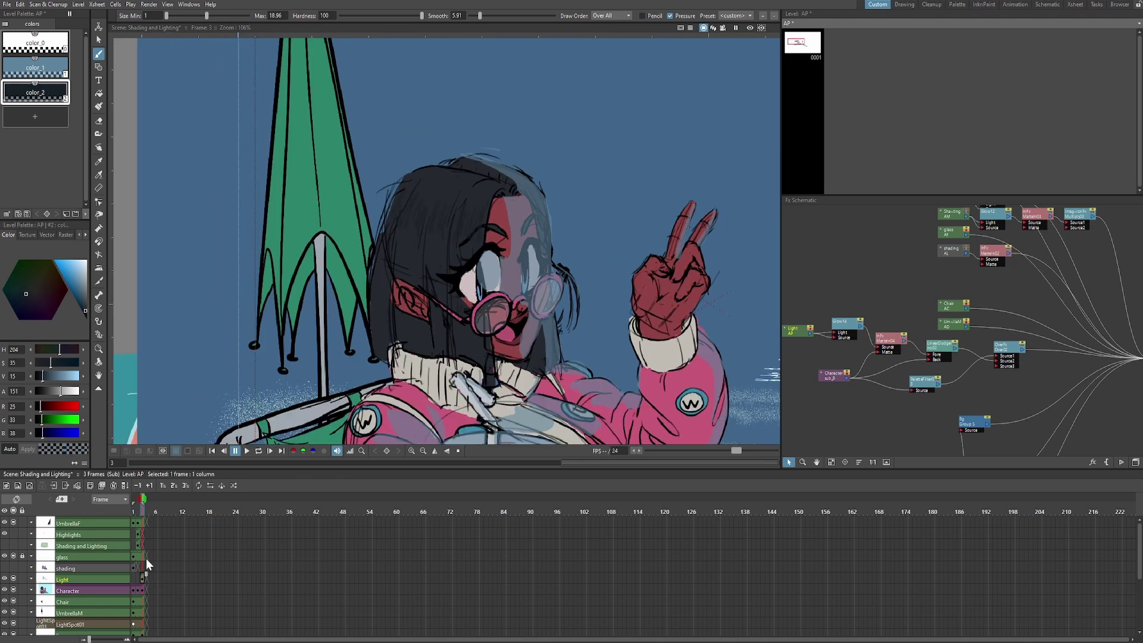
# Start a new Highlights drawing on frame 3 and add a light cyan style at H 191, S 29, V 97 with alpha 255
pyautogui.click(141, 533)
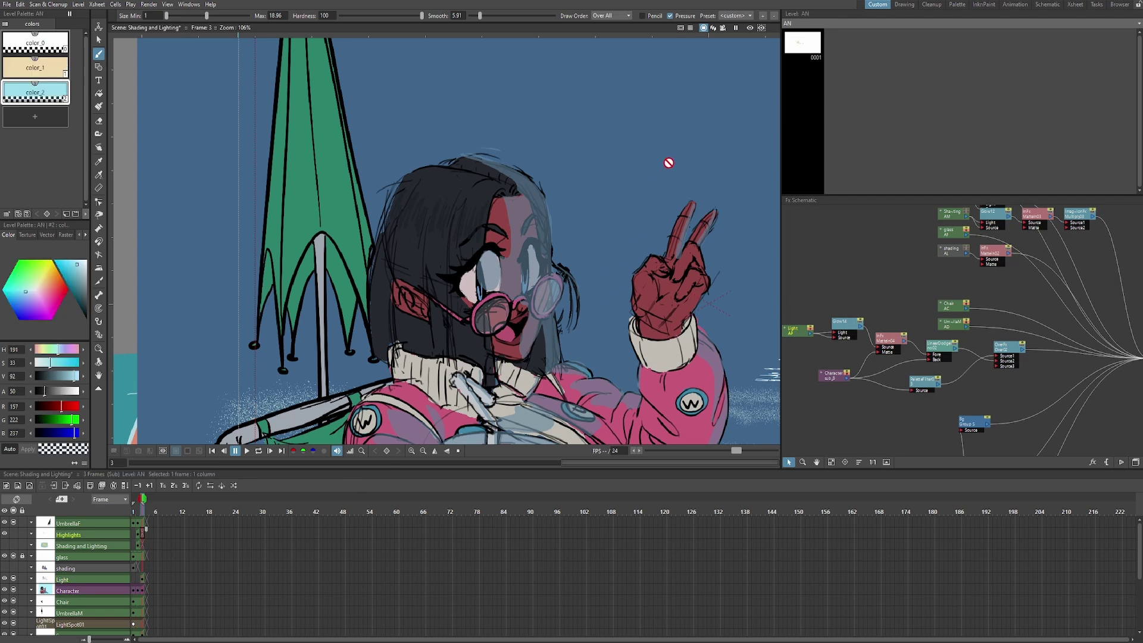
pyautogui.click(750, 28)
pyautogui.click(750, 28)
pyautogui.moveTo(518, 287); pyautogui.dragTo(482, 291)
pyautogui.click(56, 120)
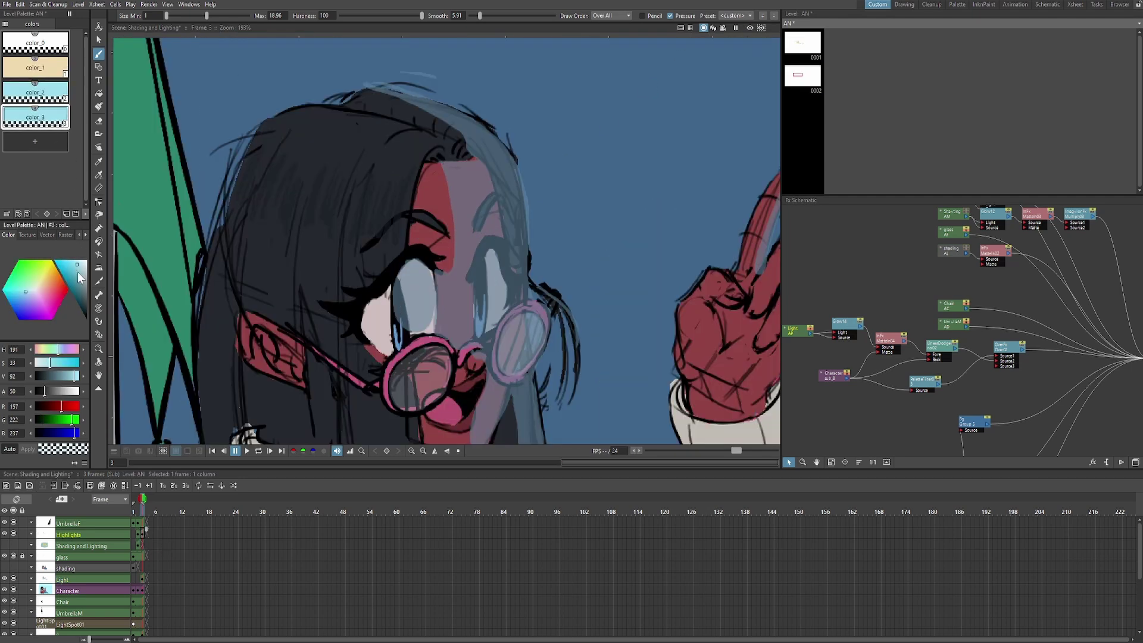
pyautogui.moveTo(81, 273); pyautogui.dragTo(78, 262)
pyautogui.moveTo(66, 391); pyautogui.dragTo(79, 391)
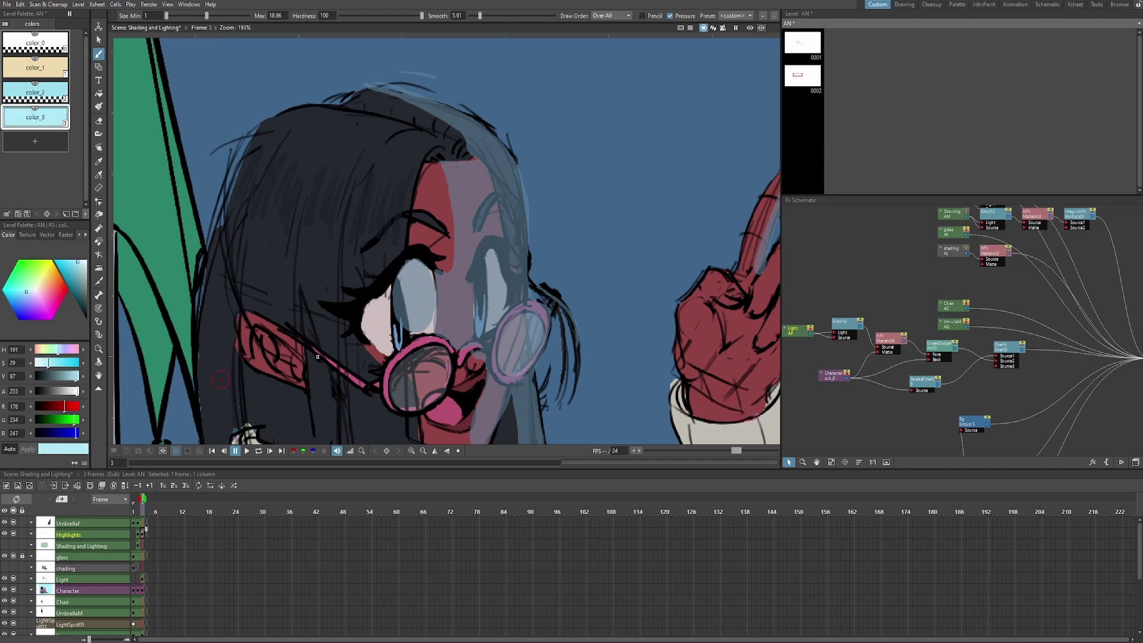
# Brush light cyan highlights on the eyes and along the glasses' rim, and check them in the render preview
pyautogui.moveTo(494, 268); pyautogui.dragTo(499, 291)
pyautogui.hotkey('ctrl', 'z')
pyautogui.hotkey('ctrl', 'z')
pyautogui.moveTo(523, 216)
pyautogui.mouseDown()
pyautogui.moveTo(523, 278)
pyautogui.moveTo(496, 304)
pyautogui.moveTo(494, 295)
pyautogui.mouseUp()
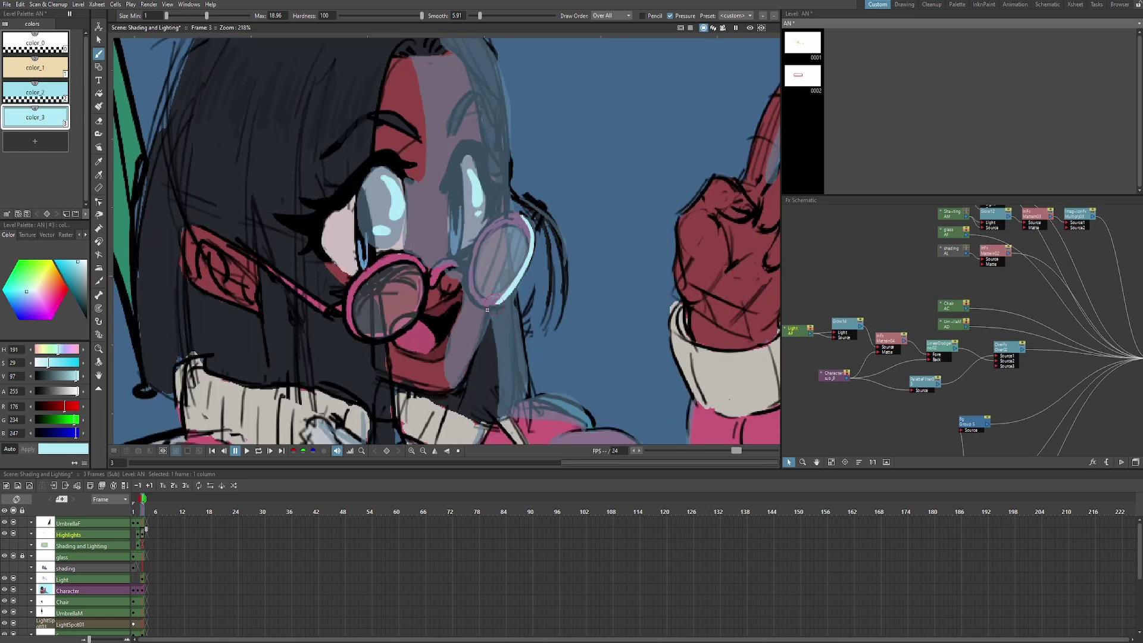
pyautogui.hotkey('ctrl', 'z')
pyautogui.moveTo(523, 232)
pyautogui.mouseDown()
pyautogui.moveTo(509, 287)
pyautogui.moveTo(518, 277)
pyautogui.mouseUp()
pyautogui.press('f')
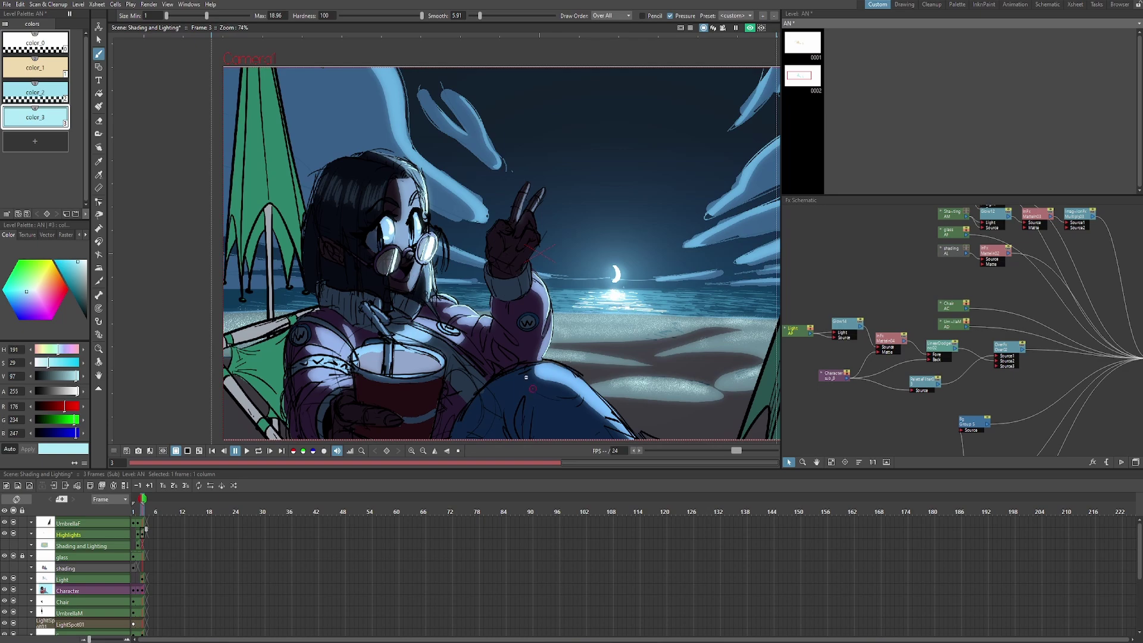
pyautogui.scroll(5, 411, 234)
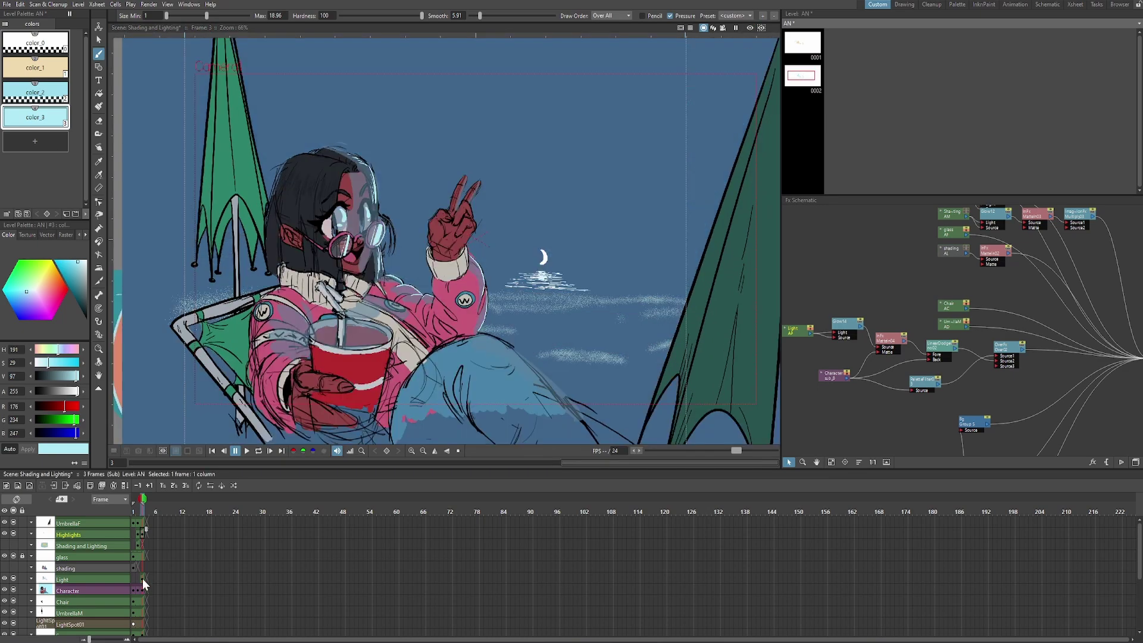
# Paint more moonlight on the character in the Light level with color_1 and check the scene in the render preview
pyautogui.scroll(3, 479, 210)
pyautogui.moveTo(479, 210)
pyautogui.mouseDown()
pyautogui.moveTo(478, 271)
pyautogui.moveTo(447, 331)
pyautogui.moveTo(464, 380)
pyautogui.mouseUp()
pyautogui.scroll(-4, 542, 208)
pyautogui.click(750, 28)
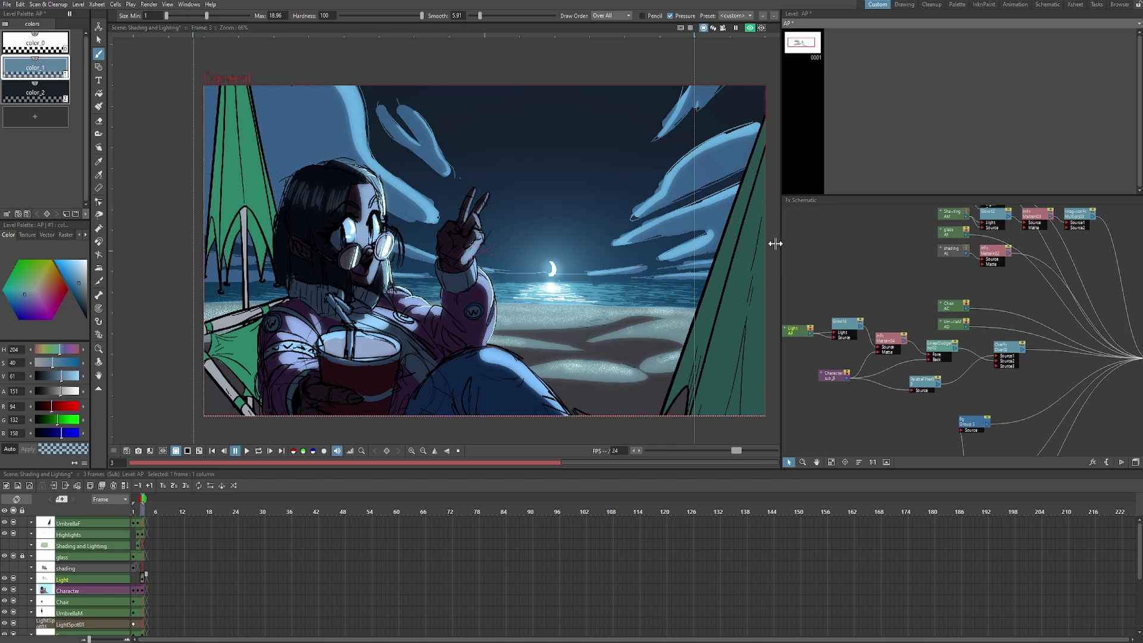
# Widen the Fx Schematic and move the Chair and UmbrellaM nodes clear of the Light and Character effect nodes
pyautogui.moveTo(781, 243); pyautogui.dragTo(738, 242)
pyautogui.scroll(1, 548, 240)
pyautogui.moveTo(548, 240); pyautogui.dragTo(534, 242)
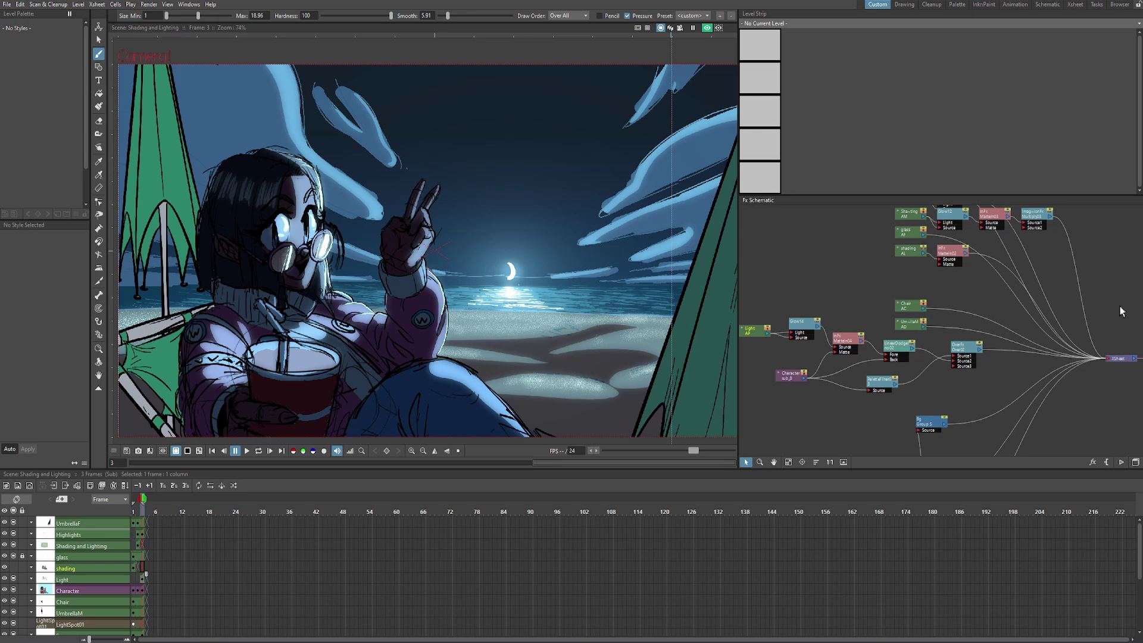
pyautogui.click(898, 303)
pyautogui.moveTo(906, 298); pyautogui.dragTo(907, 279)
pyautogui.moveTo(906, 326); pyautogui.dragTo(912, 308)
pyautogui.moveTo(911, 311); pyautogui.dragTo(961, 281)
# Group the Light and Character nodes with their connected Glow, Matte In, Linear Dodge, PaletteFilter and Over effects
pyautogui.moveTo(989, 397); pyautogui.dragTo(1028, 427)
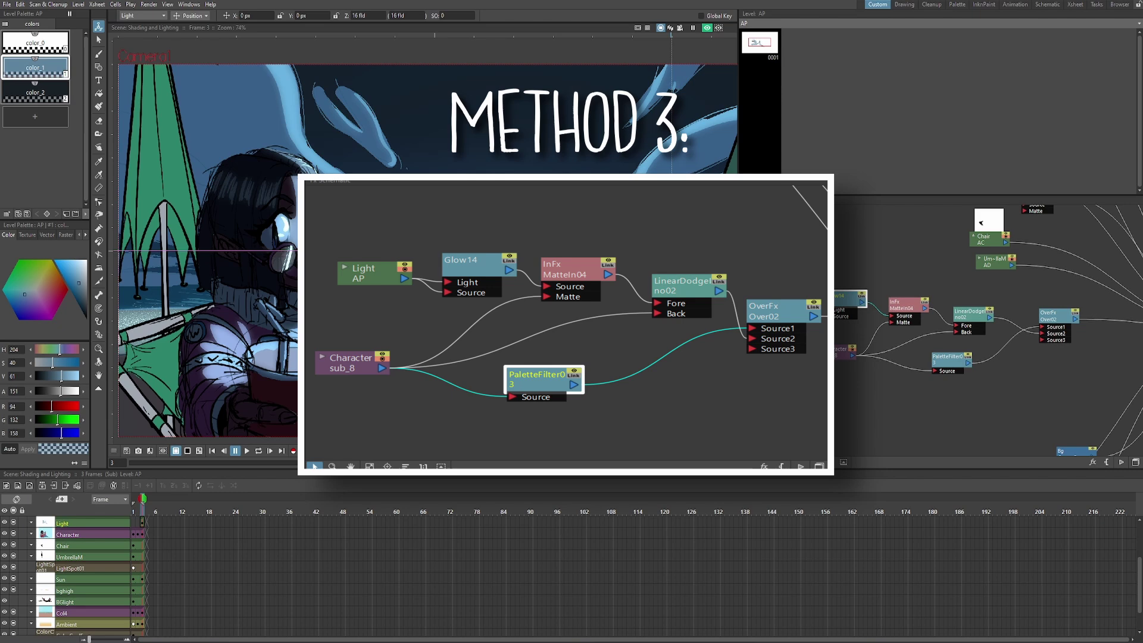
pyautogui.rightClick(959, 362)
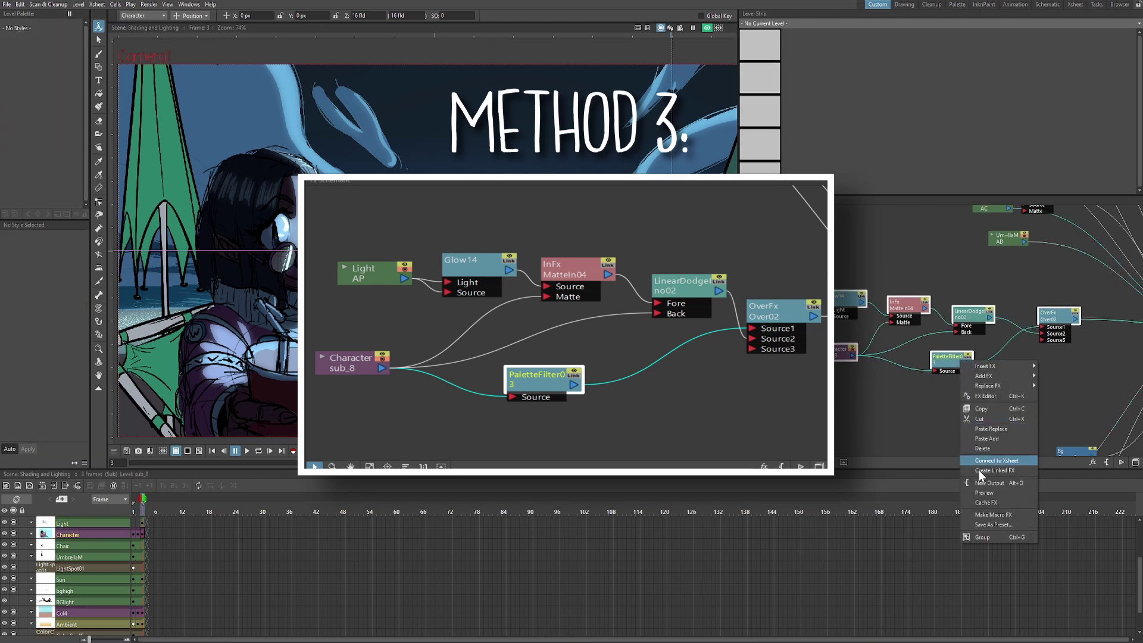
pyautogui.click(982, 537)
# Open the new group in the Fx Schematic to expose its nodes, and save the scene
pyautogui.rightClick(904, 328)
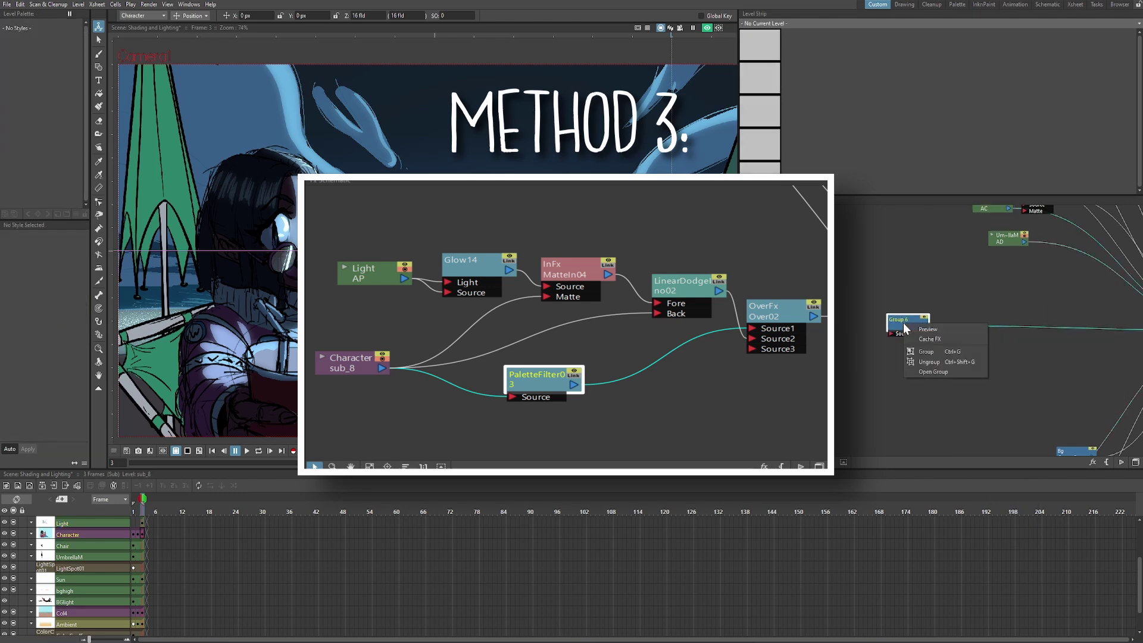
pyautogui.click(930, 369)
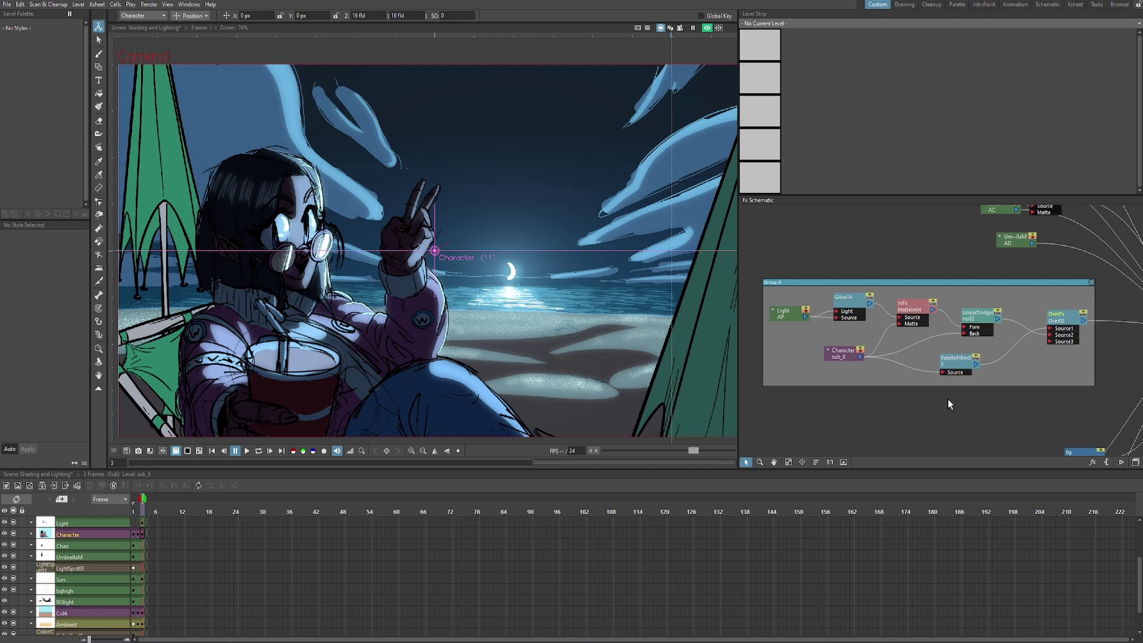
pyautogui.hotkey('ctrl', 's')
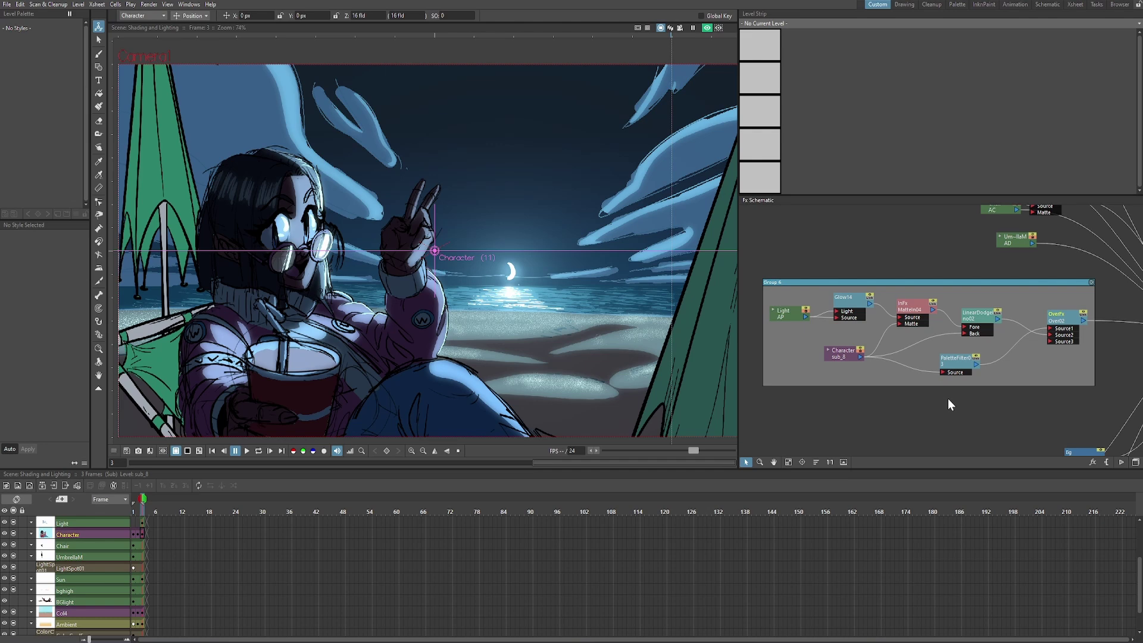